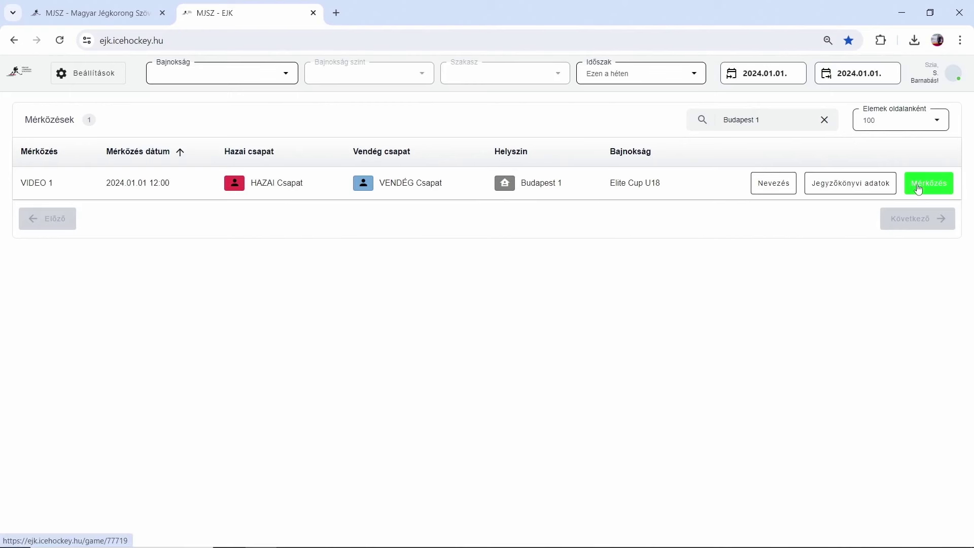
- Open the VIDEO 1 match, download the entry sheet of HAZAI Csapat from its entry page, and open the PDF
left_click(917, 189)
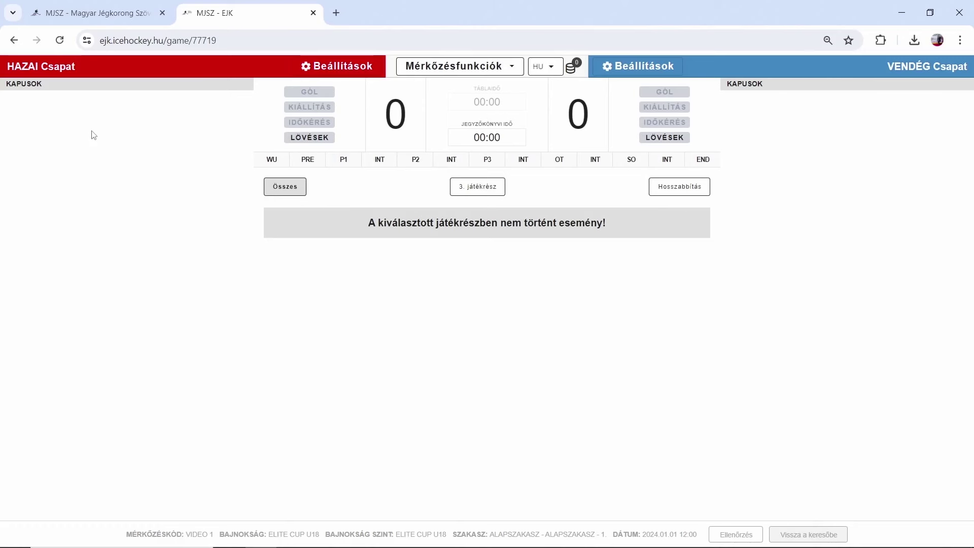
left_click(84, 74)
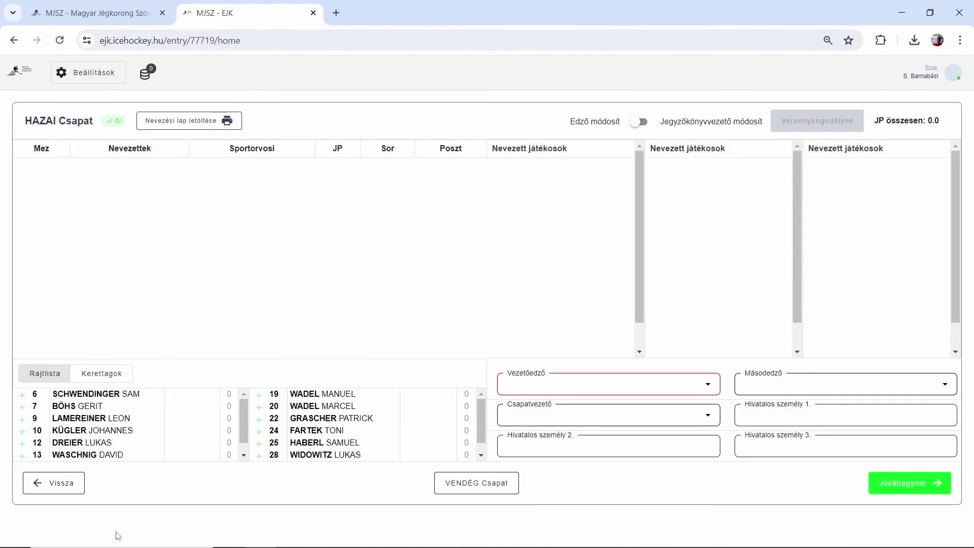
left_click(192, 127)
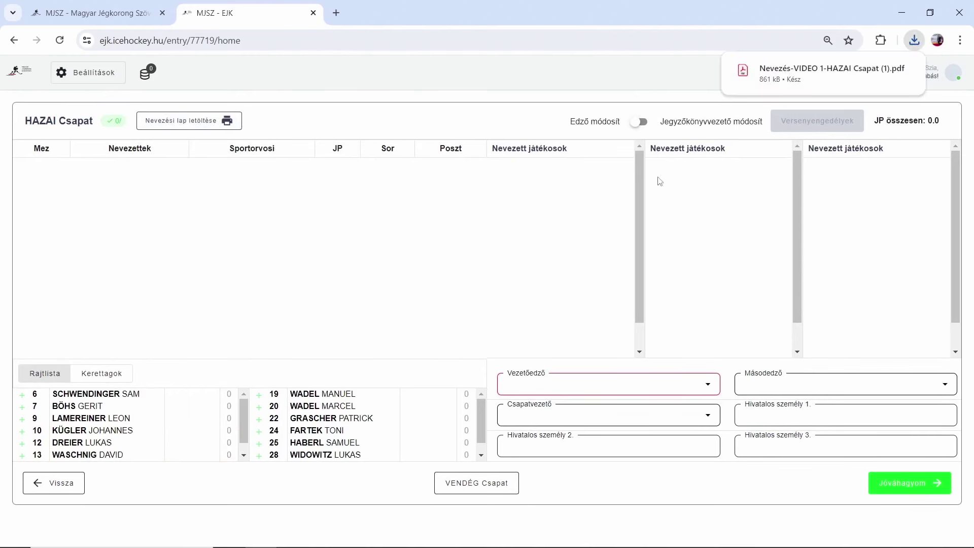
left_click(760, 86)
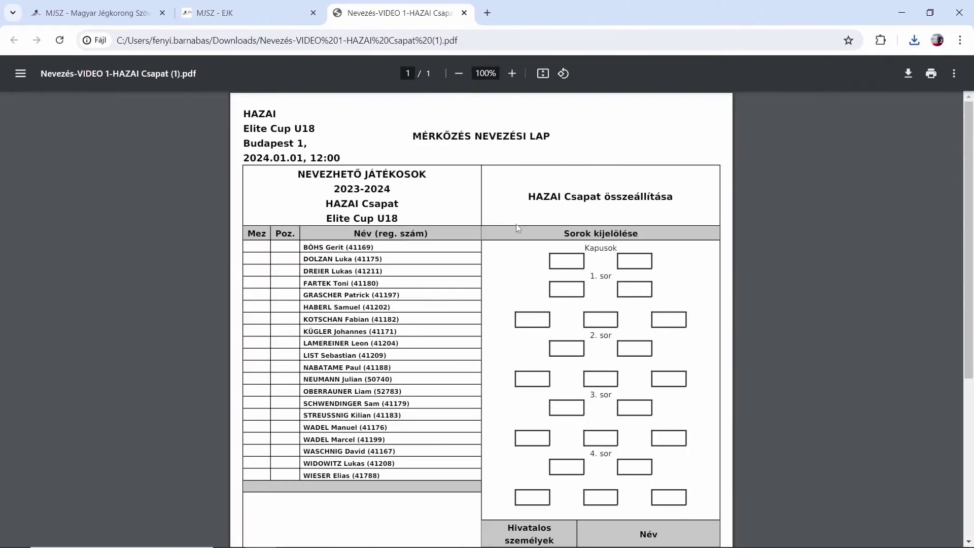
- Examine the home entry sheet's player list, line boxes and officials, then close it and return to the match page, accepting the listed errors
scroll(515, 227, "down", 1)
scroll(516, 229, "down", 1)
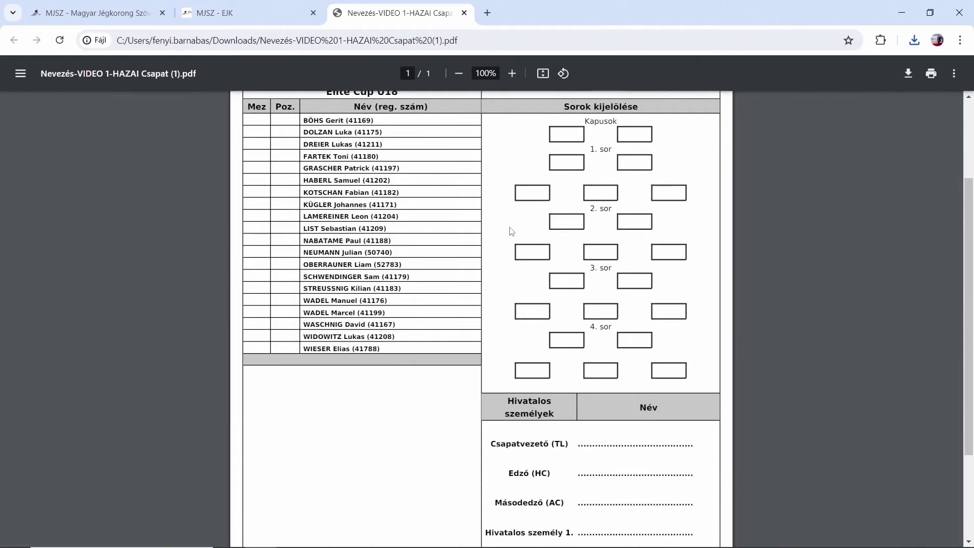
scroll(509, 228, "up", 2)
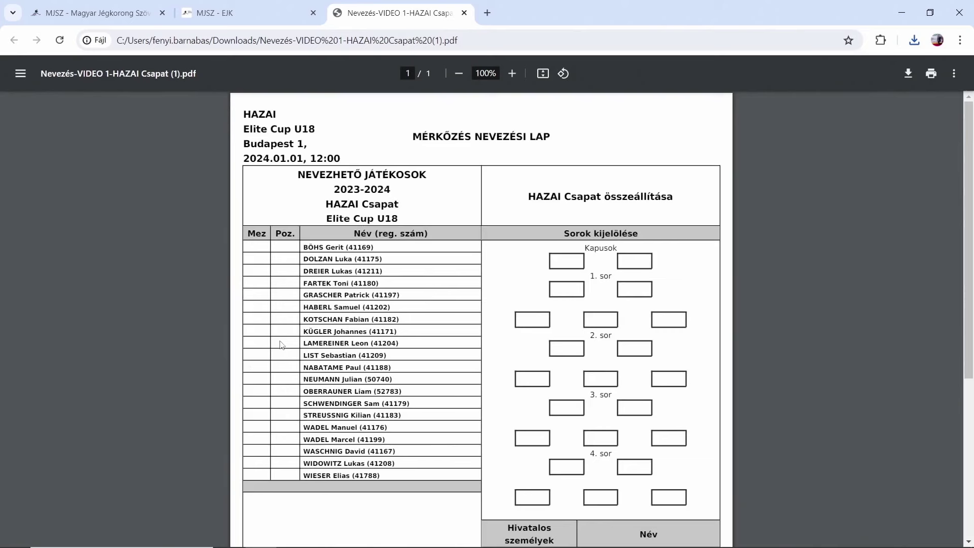
scroll(332, 339, "down", 2)
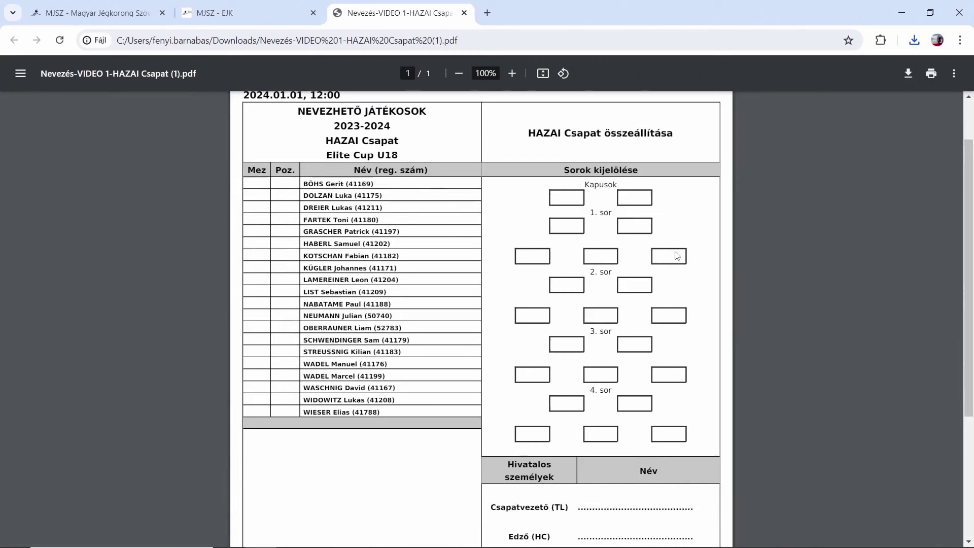
scroll(634, 324, "down", 3)
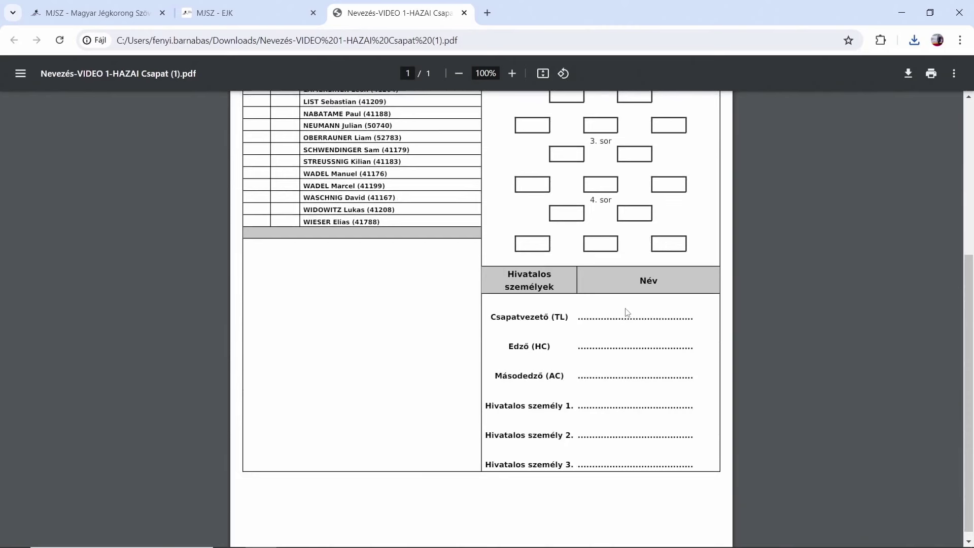
scroll(471, 277, "up", 4)
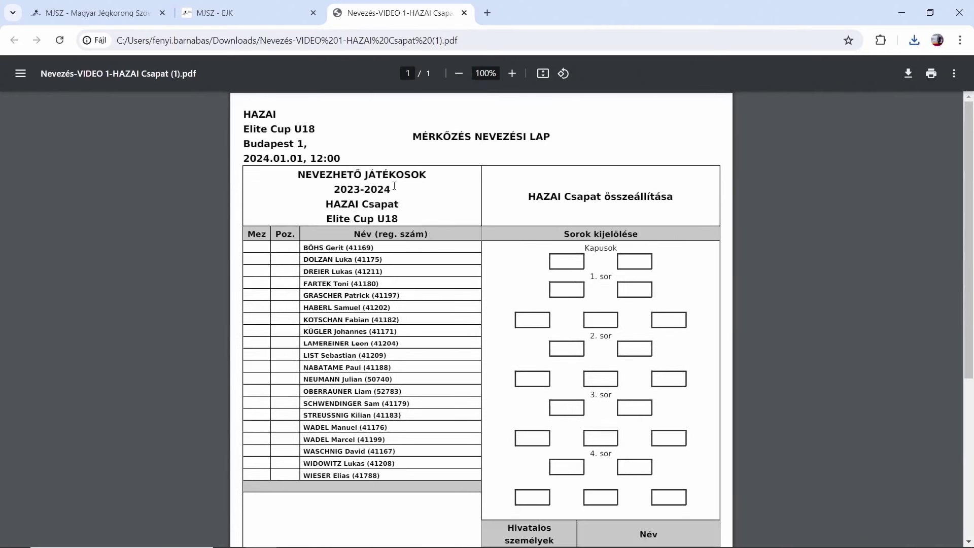
left_click(464, 13)
left_click(49, 488)
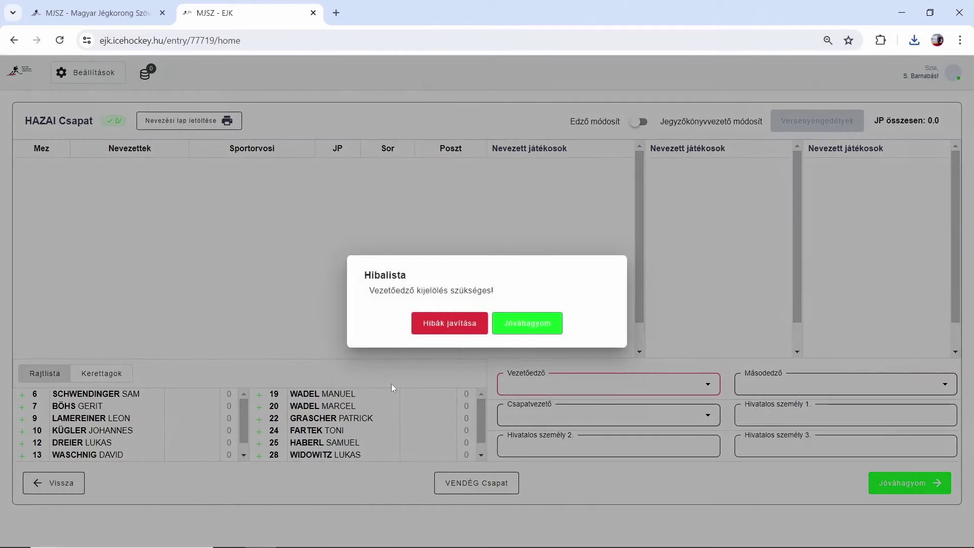
left_click(527, 327)
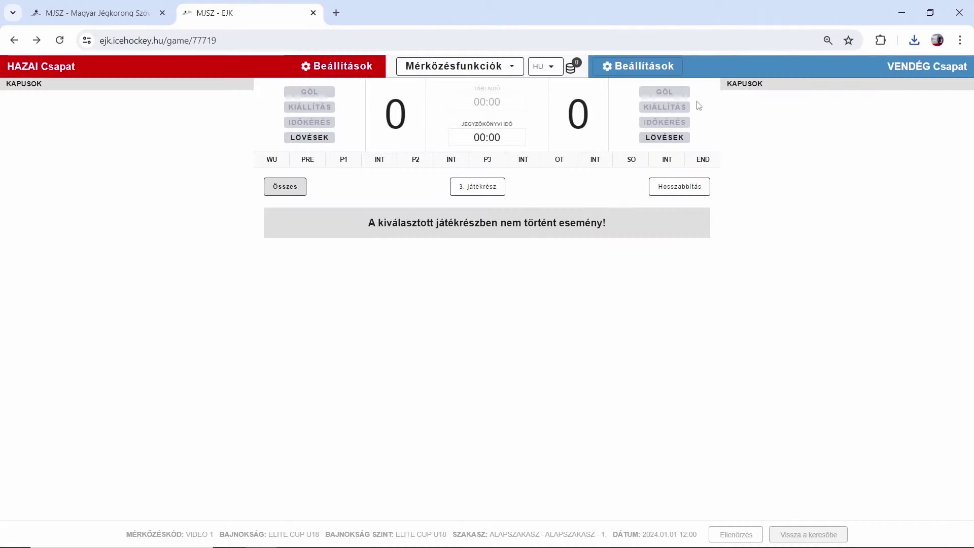
- Download and look through the entry sheet of VENDÉG Csapat, then return to the match page, accepting the listed errors
left_click(714, 70)
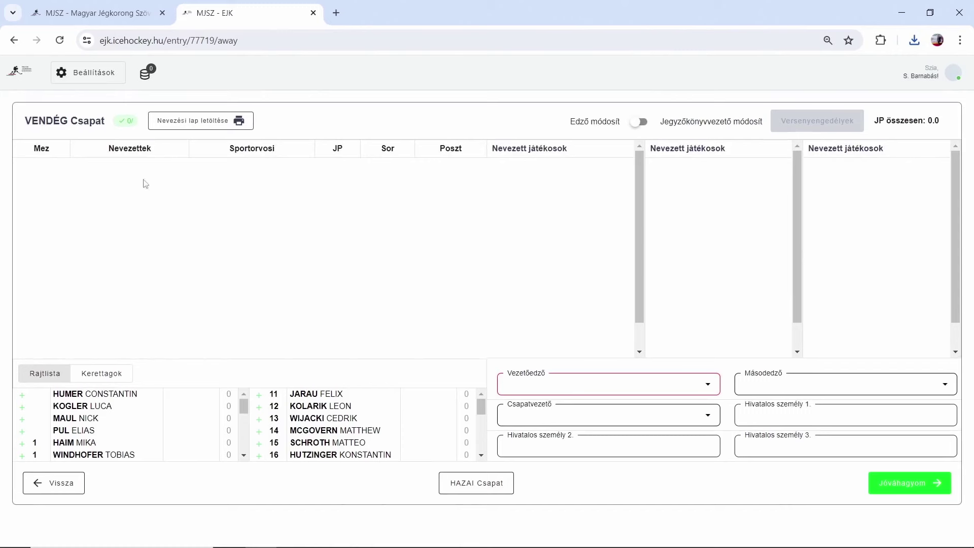
left_click(200, 126)
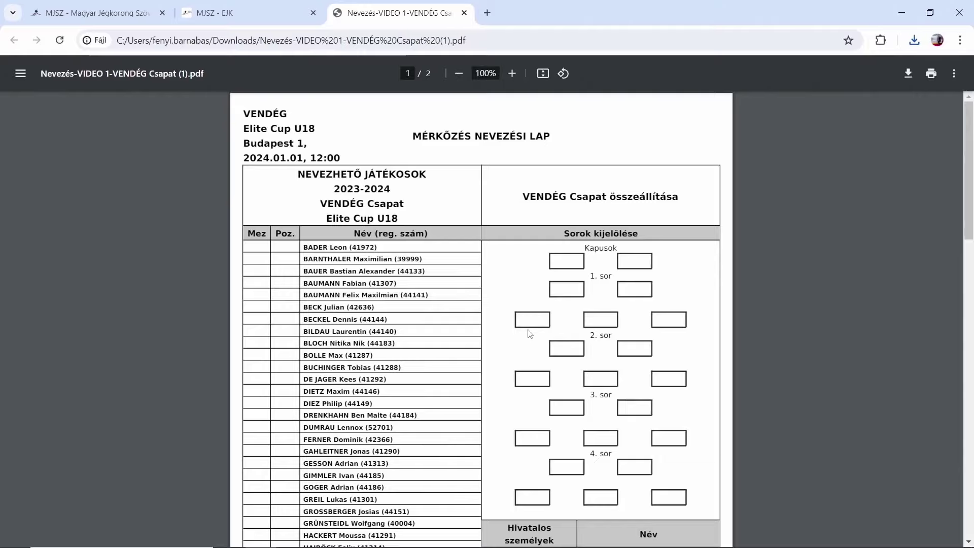
scroll(527, 330, "down", 3)
scroll(528, 331, "up", 5)
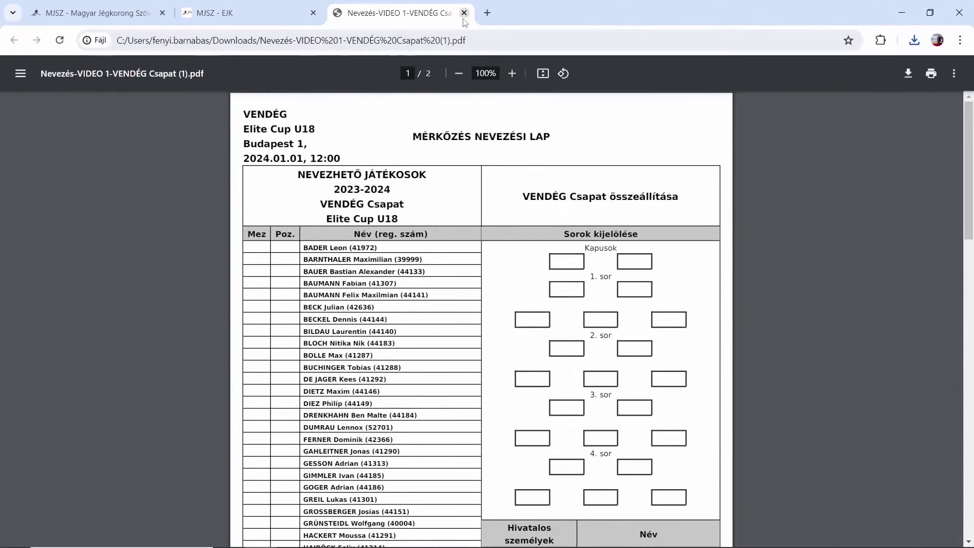
key("ctrl+w")
left_click(76, 488)
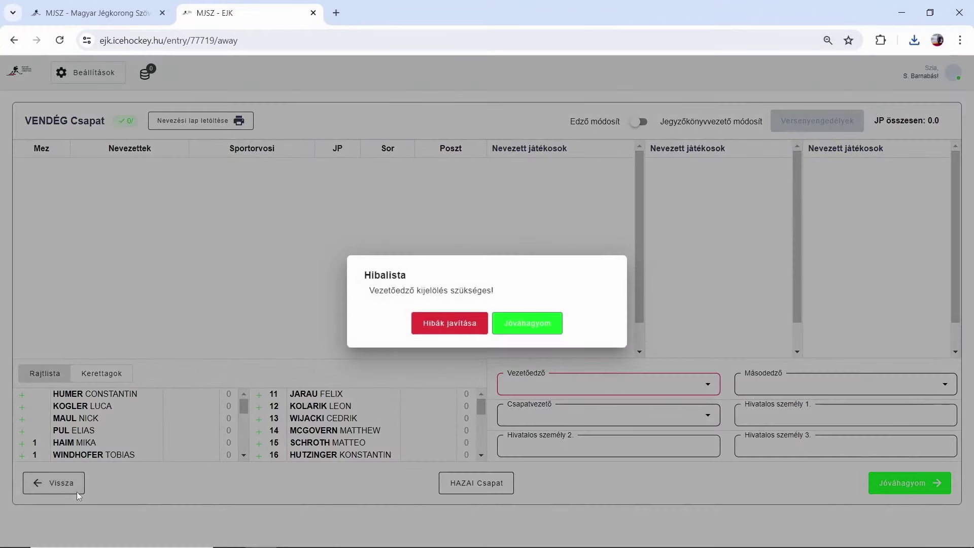
left_click(524, 331)
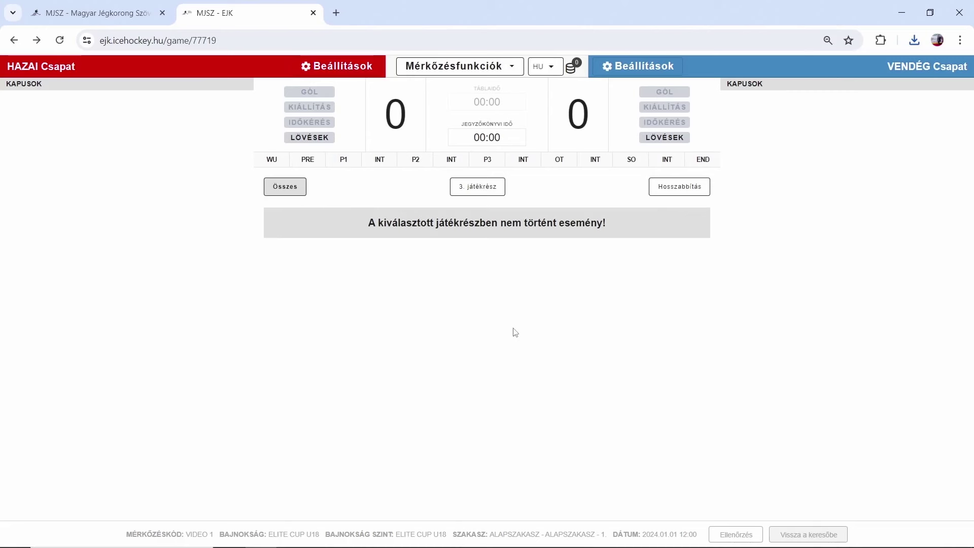
- Open the entry page of HAZAI Csapat and compare its Rajtlista and Kerettagok player lists
left_click(125, 74)
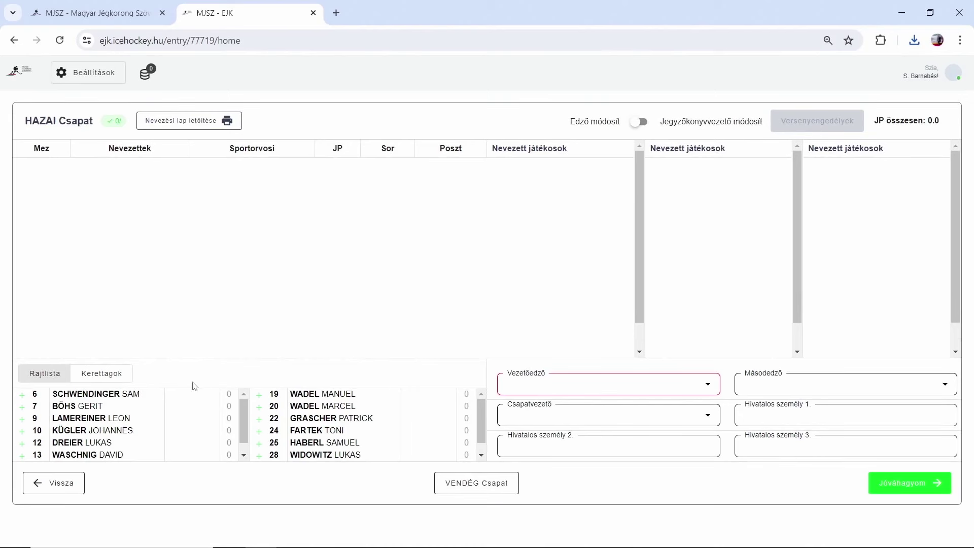
left_click(116, 375)
left_click(52, 381)
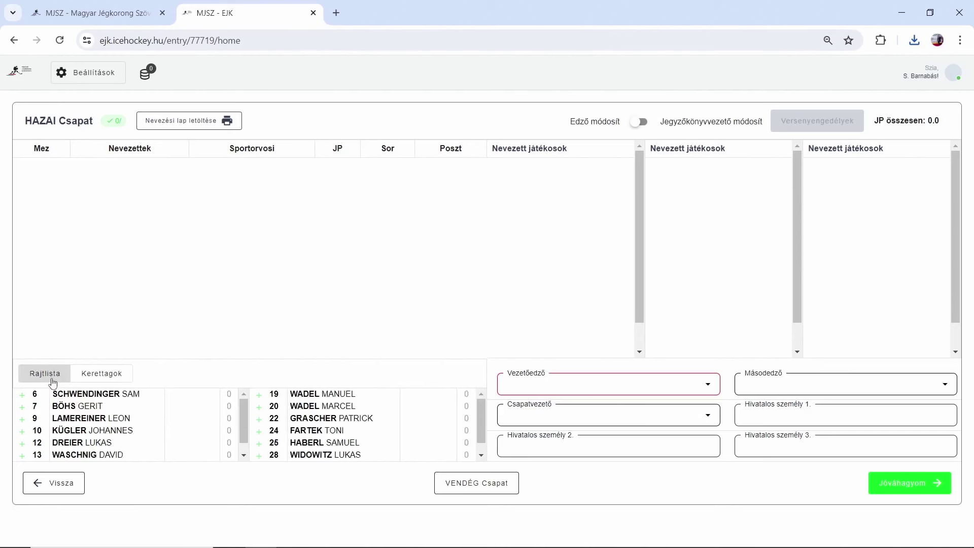
left_click(87, 378)
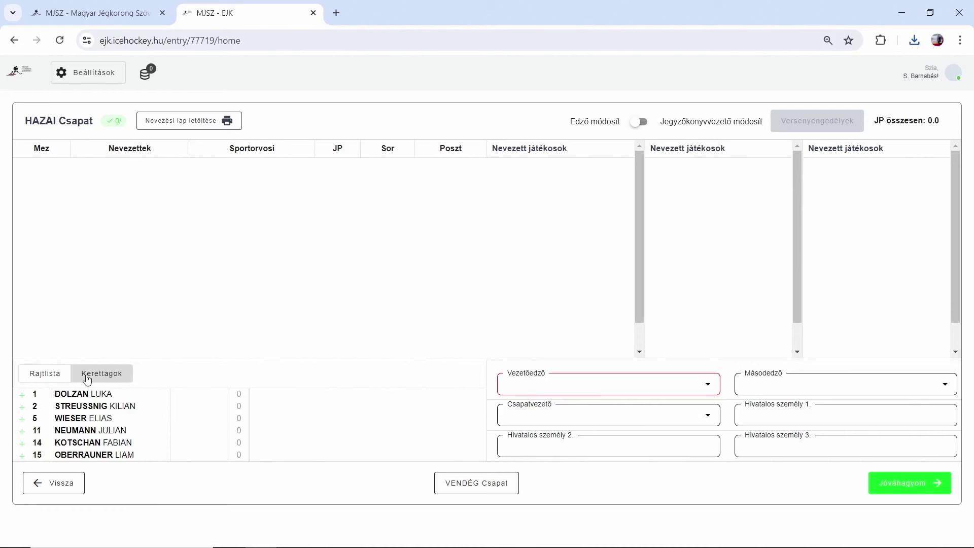
left_click(44, 375)
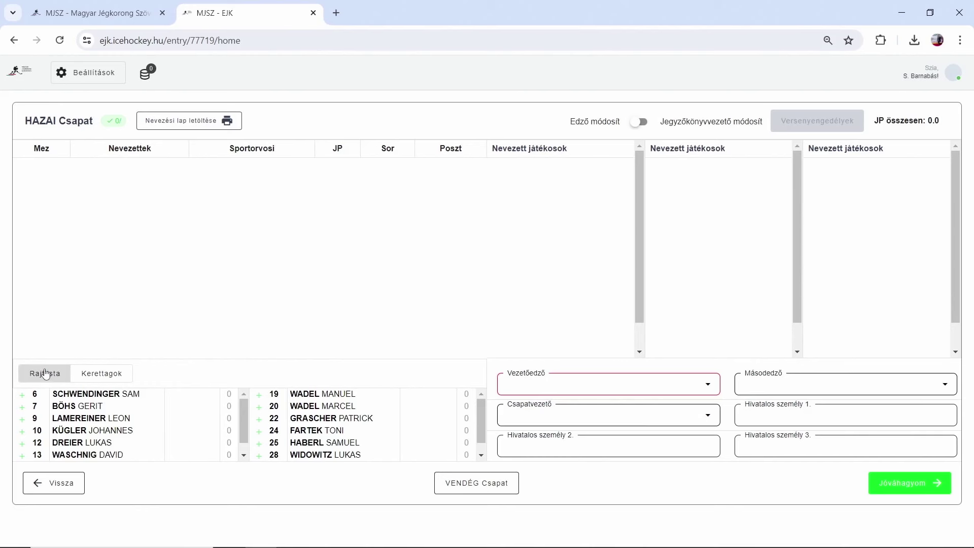
- Enter the home players numbered 6, 7, 9, 10, 12, 13, 18, 19, 20 and 22 from the Rajtlista
left_click(22, 395)
left_click(23, 395)
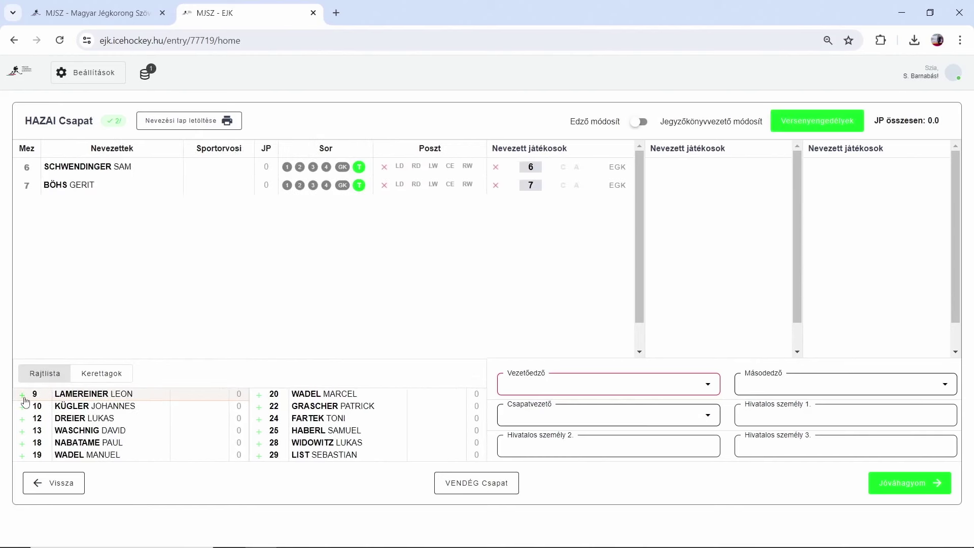
left_click(23, 395)
left_click(23, 395)
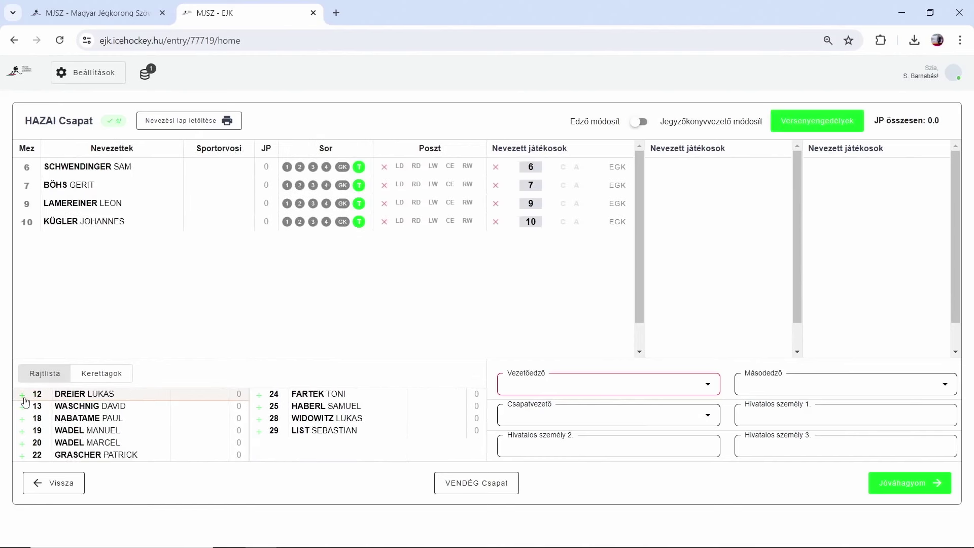
left_click(23, 395)
left_click(23, 395)
left_click(23, 395)
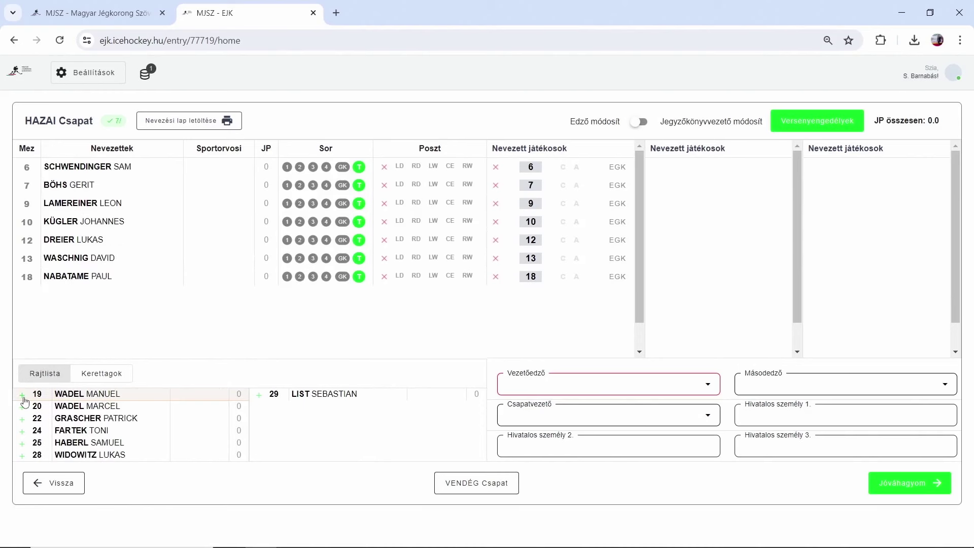
left_click(23, 395)
left_click(23, 395)
left_click(23, 395)
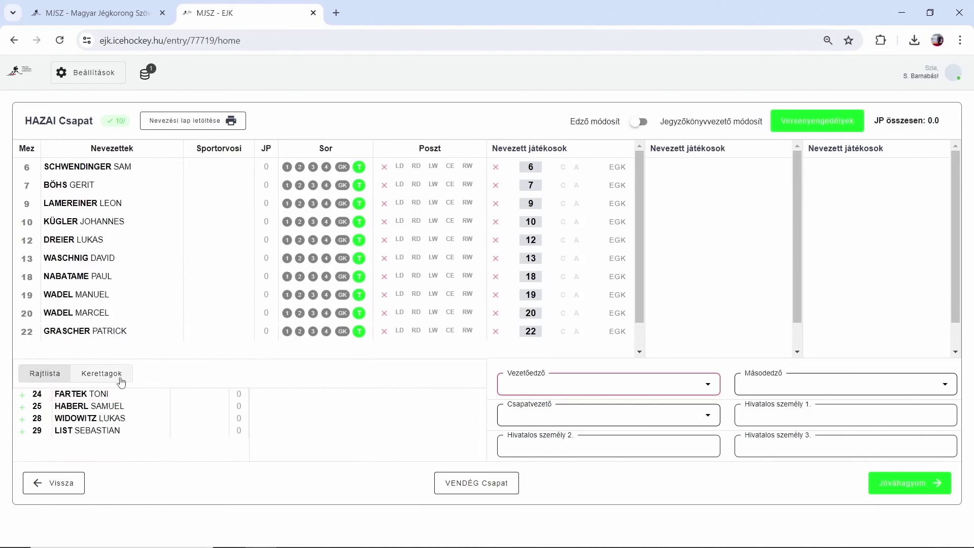
- Enter the home players numbered 1, 2, 5 and 11 from the Kerettagok, check the entered roster, and return to the Rajtlista
left_click(122, 379)
left_click(23, 395)
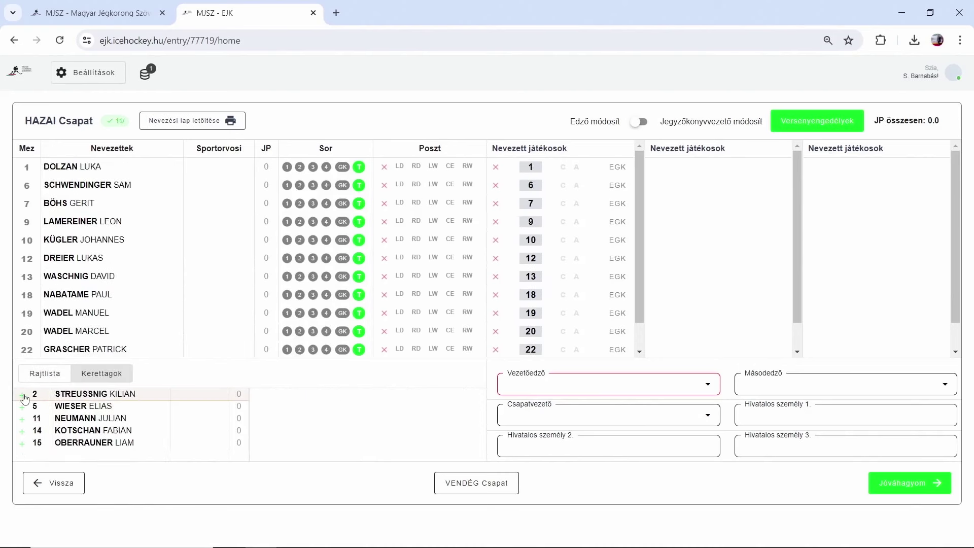
left_click(23, 395)
left_click(22, 395)
left_click(22, 395)
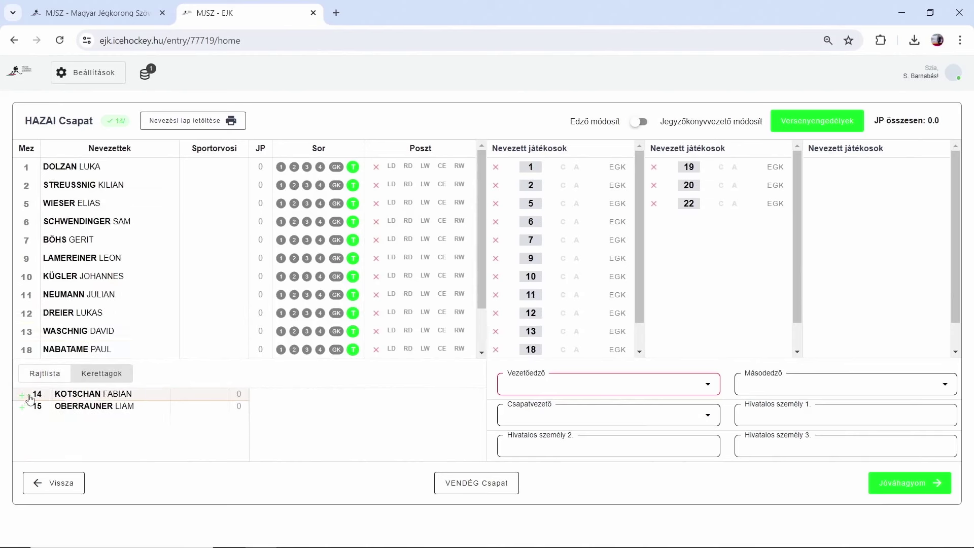
scroll(84, 324, "down", 2)
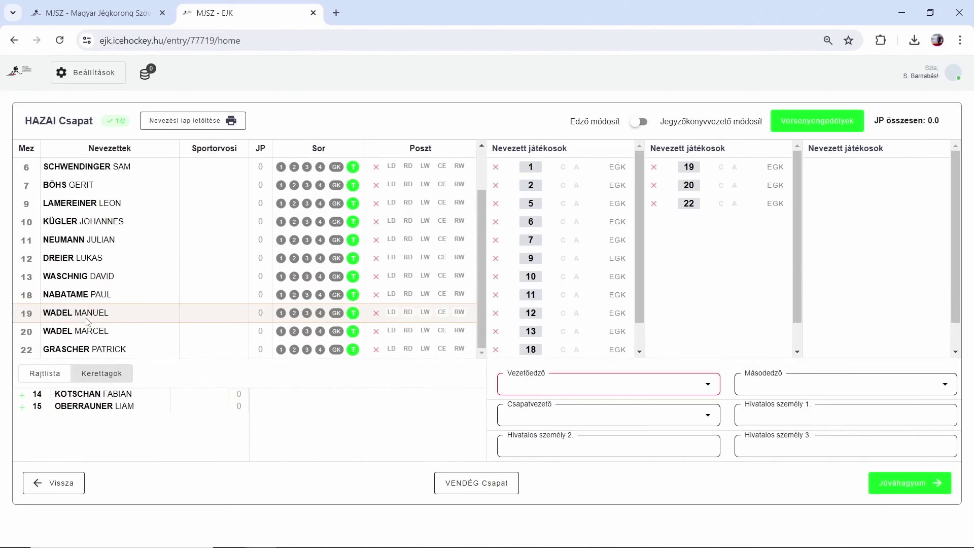
scroll(88, 321, "up", 1)
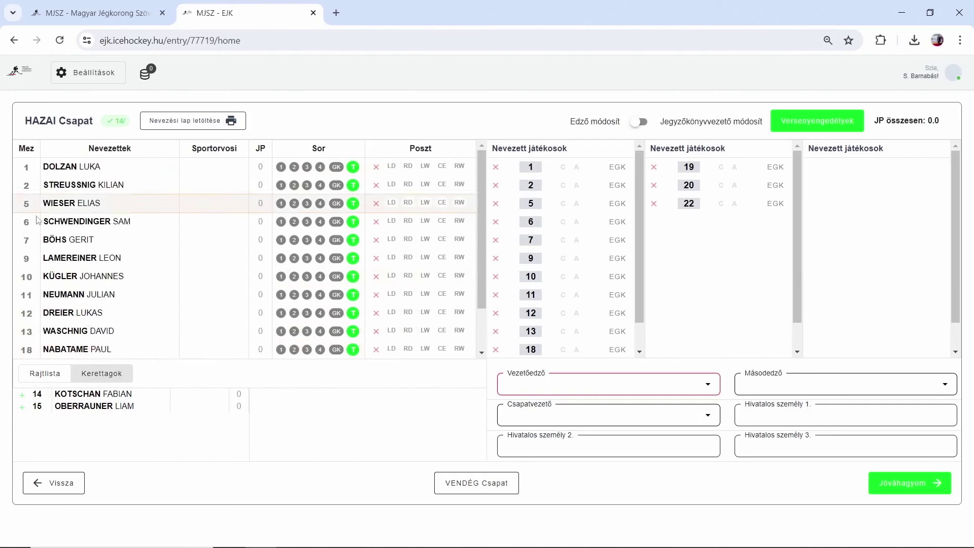
left_click(55, 375)
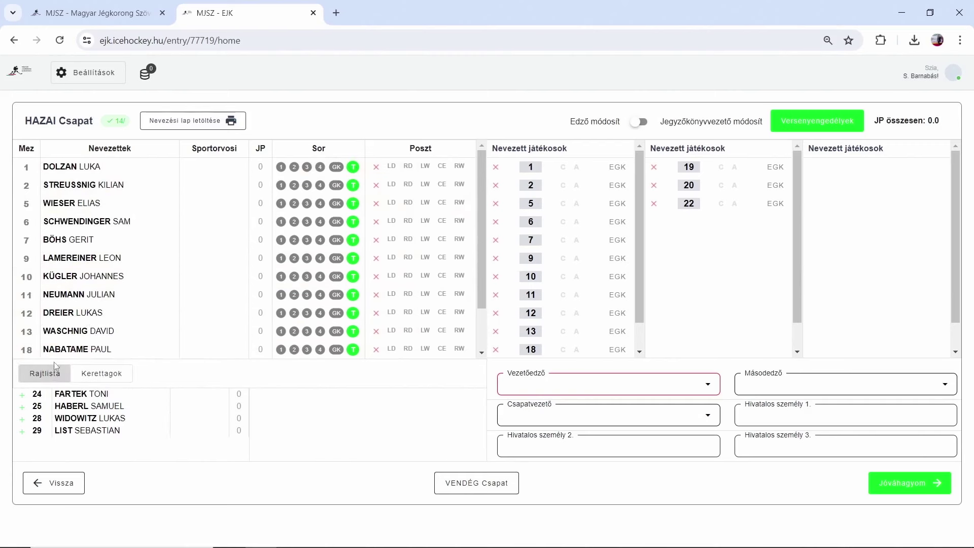
- Change the jersey number of home player 9 to 10, then set it back to 9
left_click(31, 262)
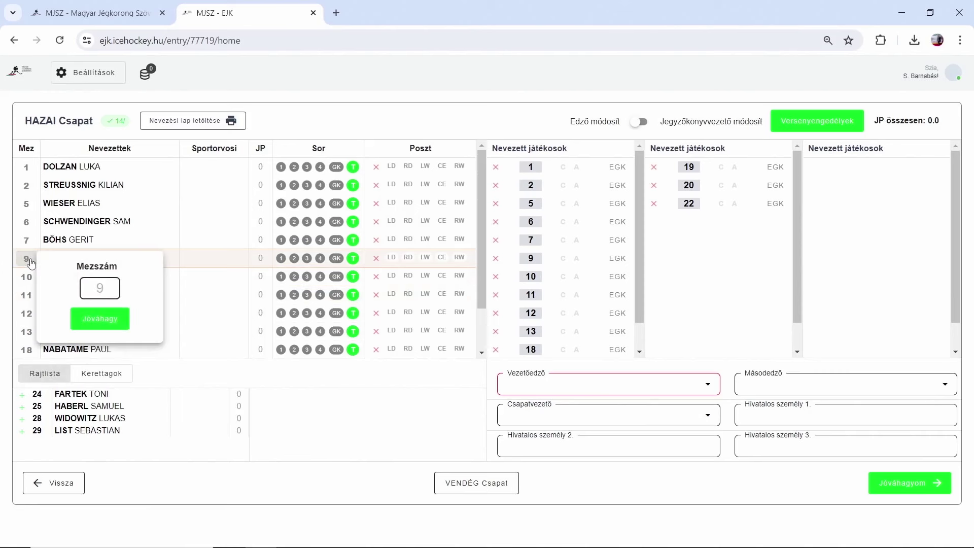
type("10")
left_click(105, 339)
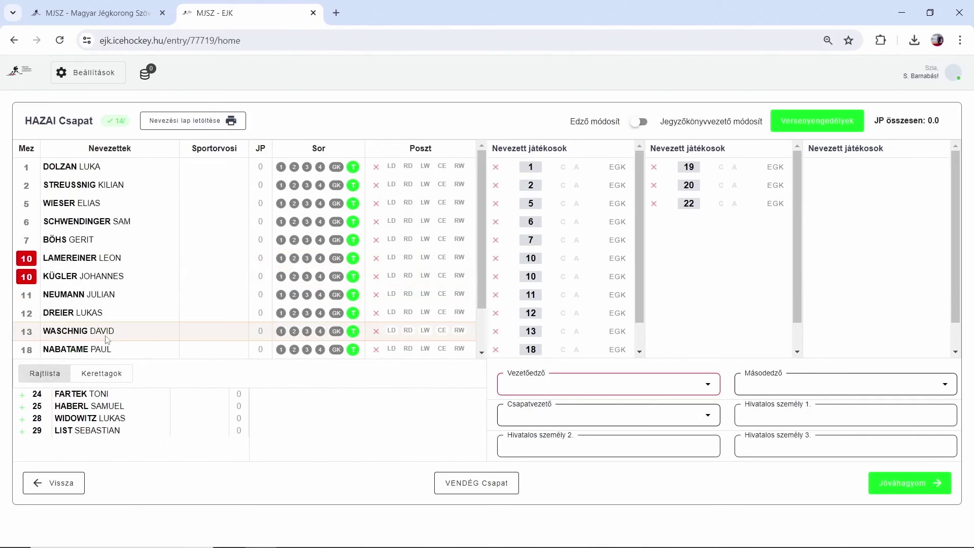
left_click(27, 259)
type("9")
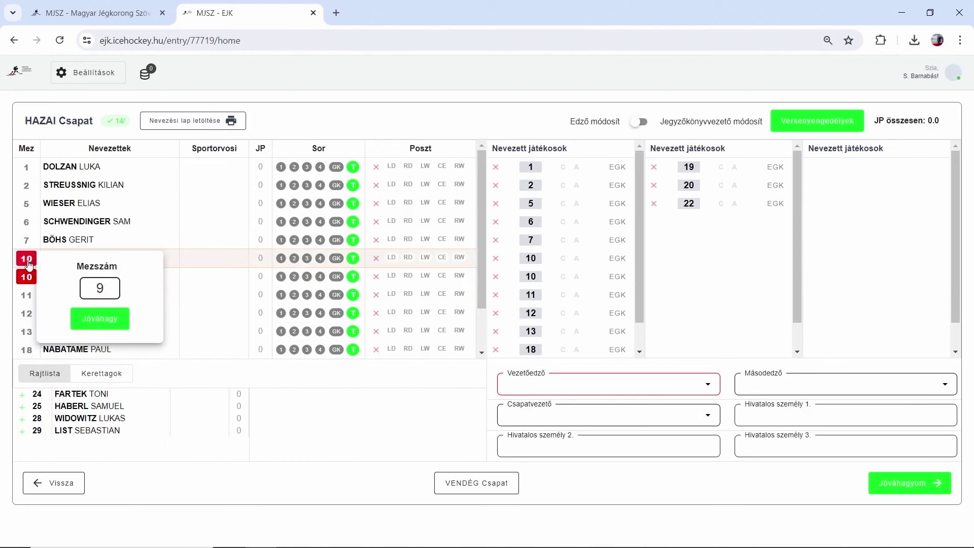
left_click(97, 319)
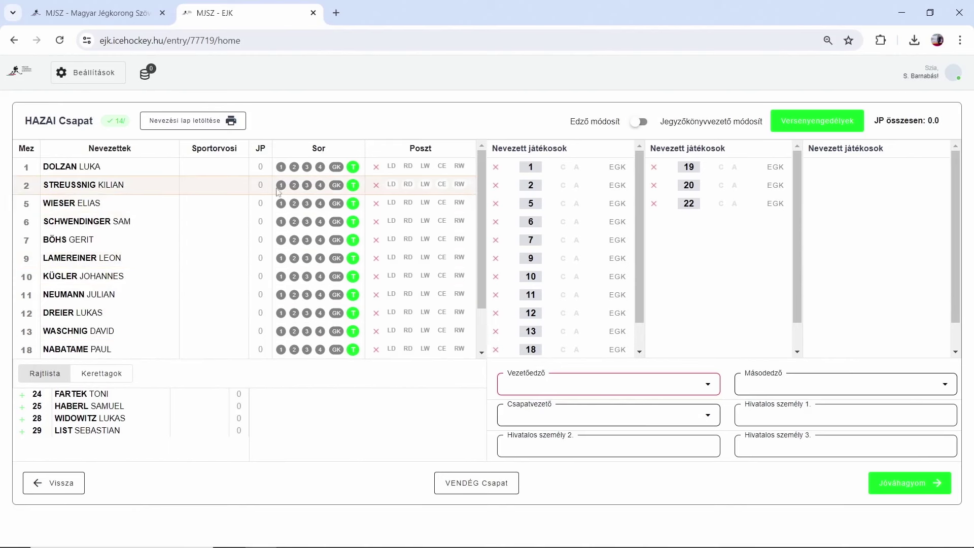
- Assign home players 1 and 2 to the goalkeeper line (GK)
left_click(336, 167)
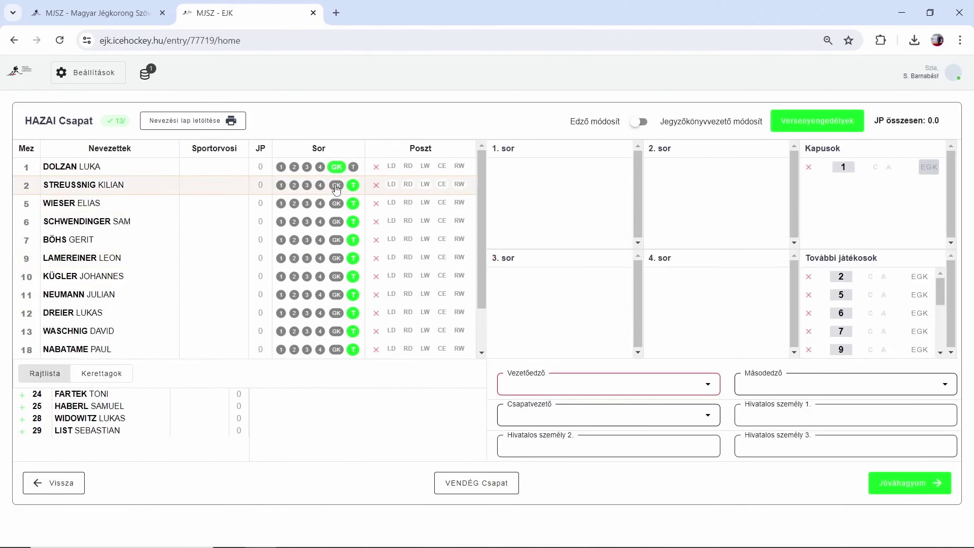
left_click(337, 185)
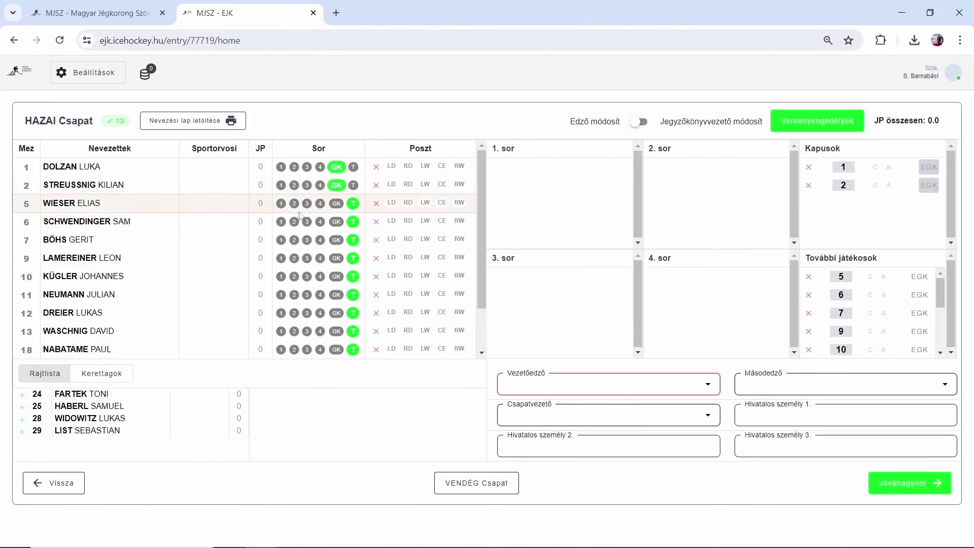
- Assign home players 5, 6, 7, 9, 10 and 11 to the first line
left_click(281, 203)
left_click(281, 222)
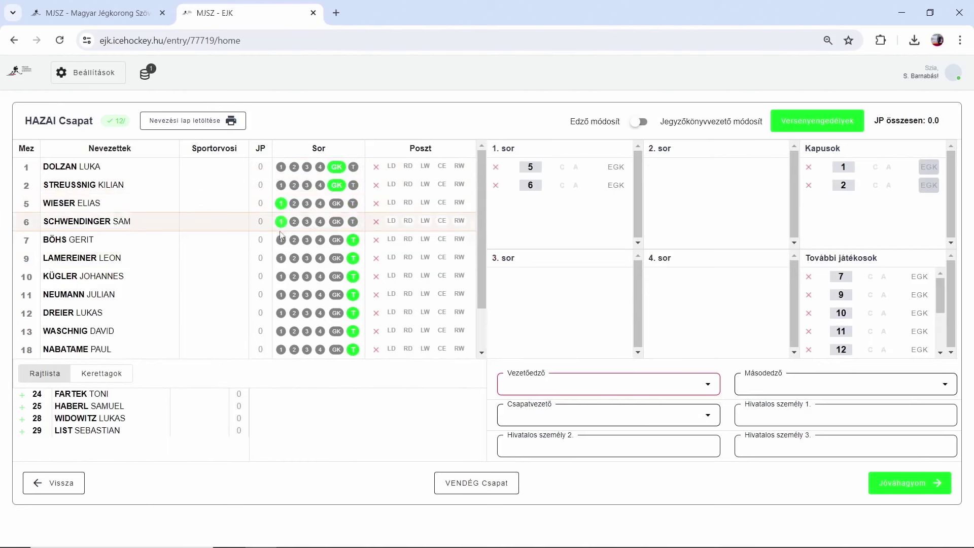
left_click(283, 242)
left_click(281, 259)
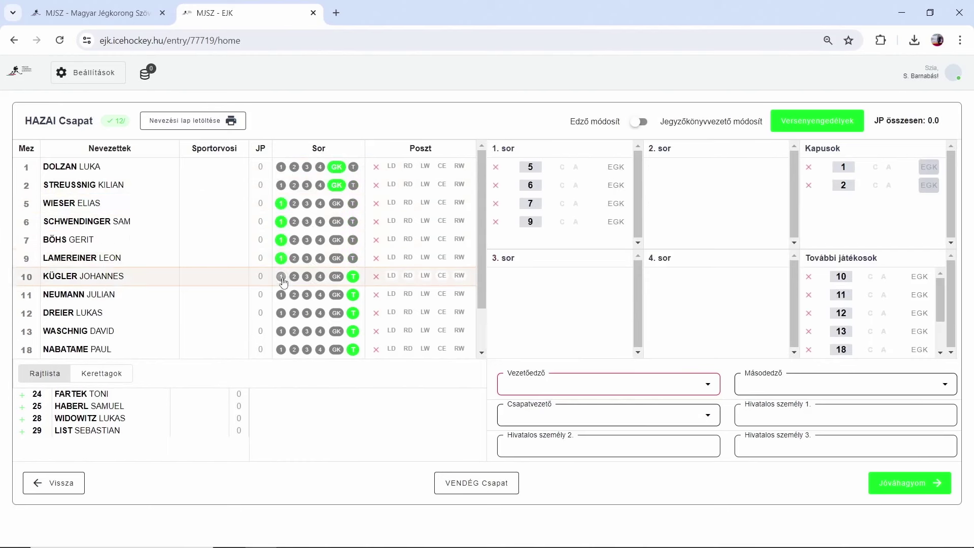
left_click(282, 277)
left_click(281, 294)
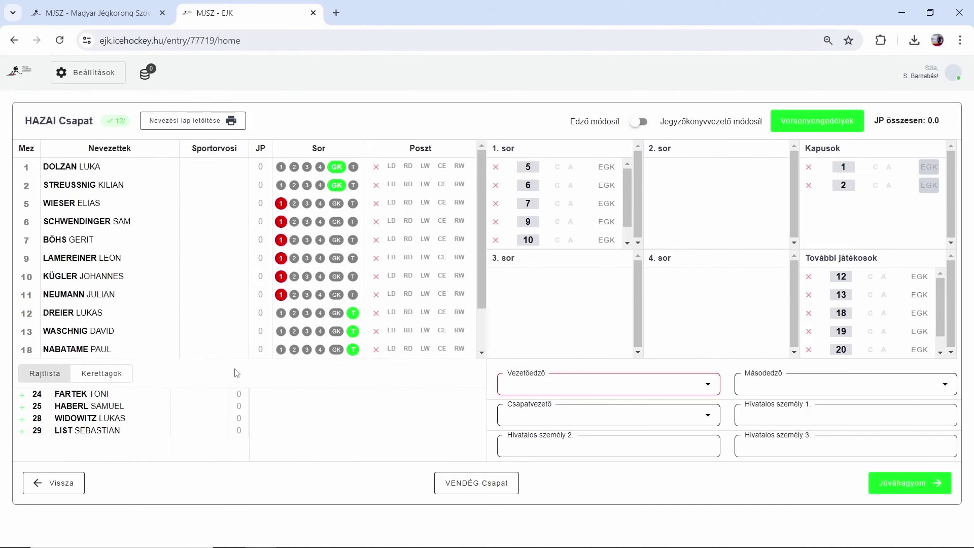
- Assign home players 11, 12, 13, 18 and 19 to the second line and players 20 and 22 to the third
left_click(294, 295)
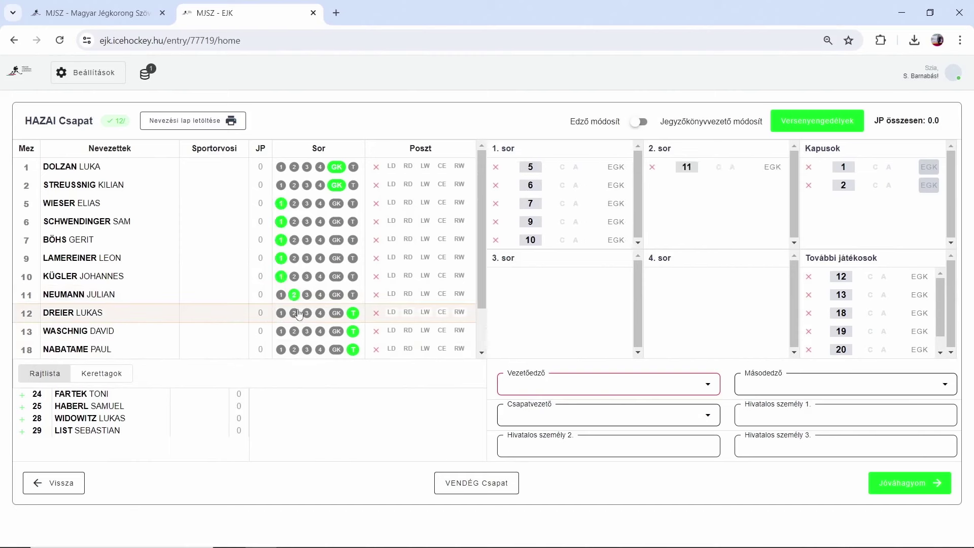
left_click(294, 313)
left_click(293, 331)
left_click(294, 350)
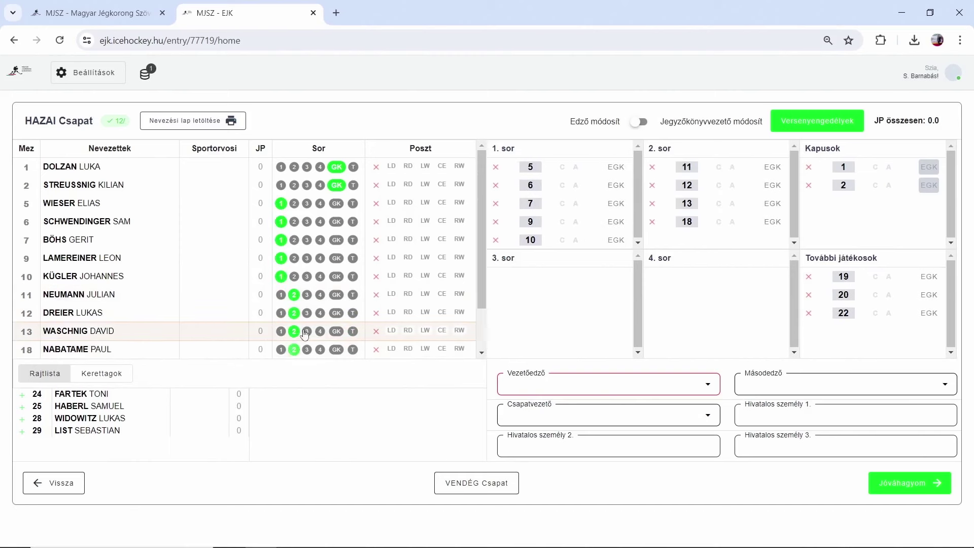
scroll(299, 335, "down", 2)
left_click(294, 313)
left_click(307, 331)
left_click(307, 350)
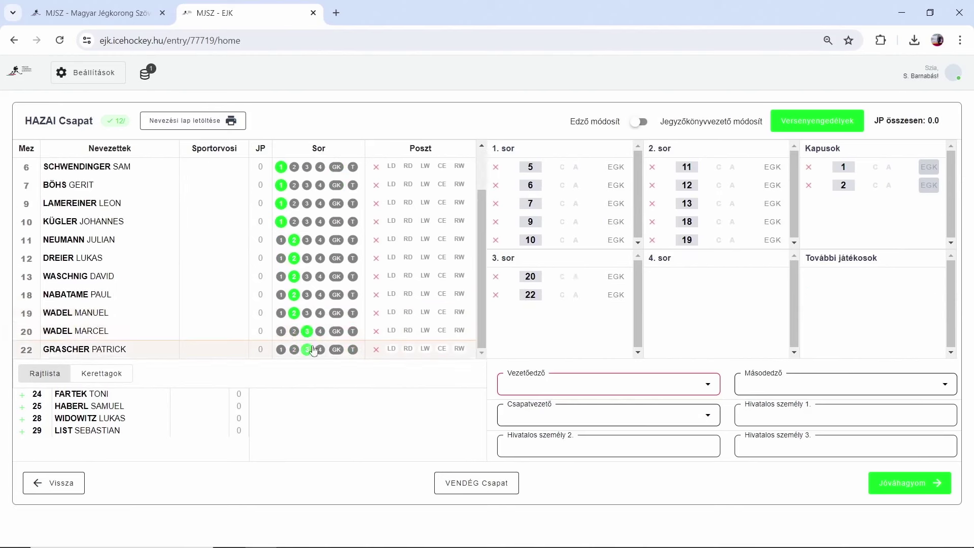
- Set the first line's positions: player 5 as LD, 6 as RD, 7 as LW, 9 as CE and 10 as RW
scroll(310, 335, "up", 3)
left_click(391, 203)
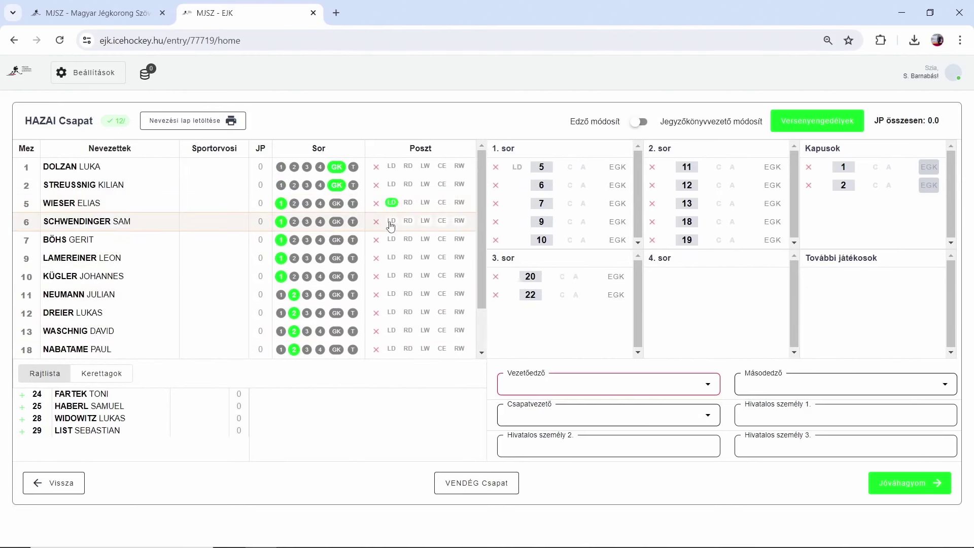
left_click(391, 222)
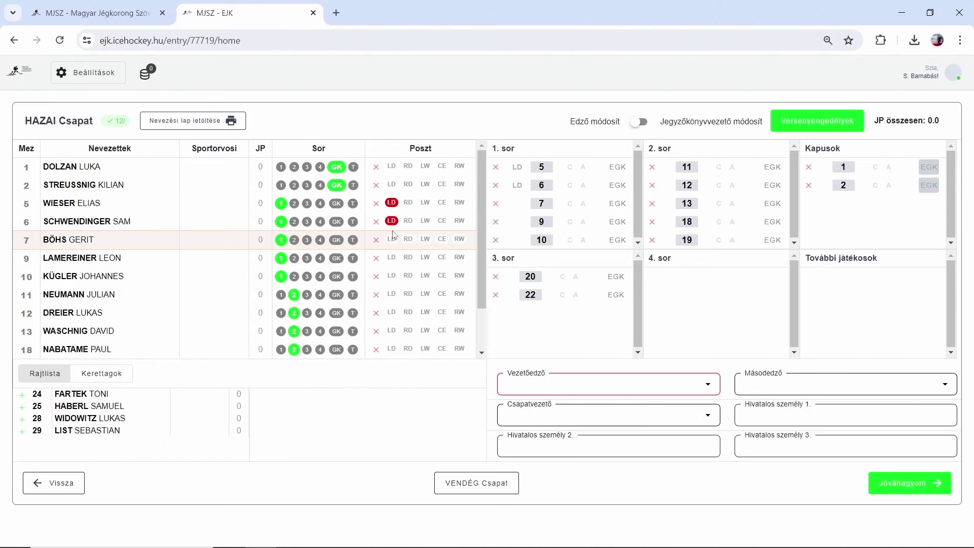
left_click(408, 221)
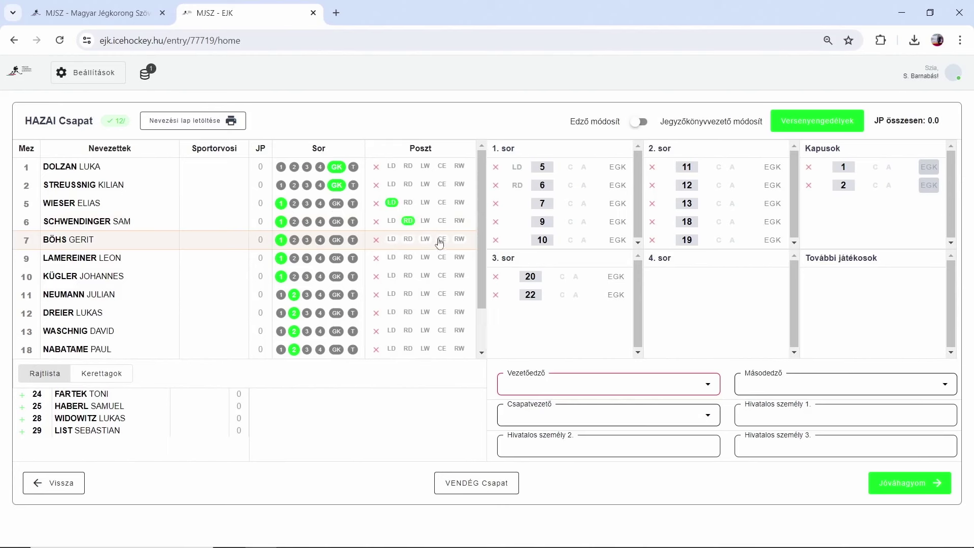
left_click(425, 239)
left_click(441, 257)
left_click(459, 276)
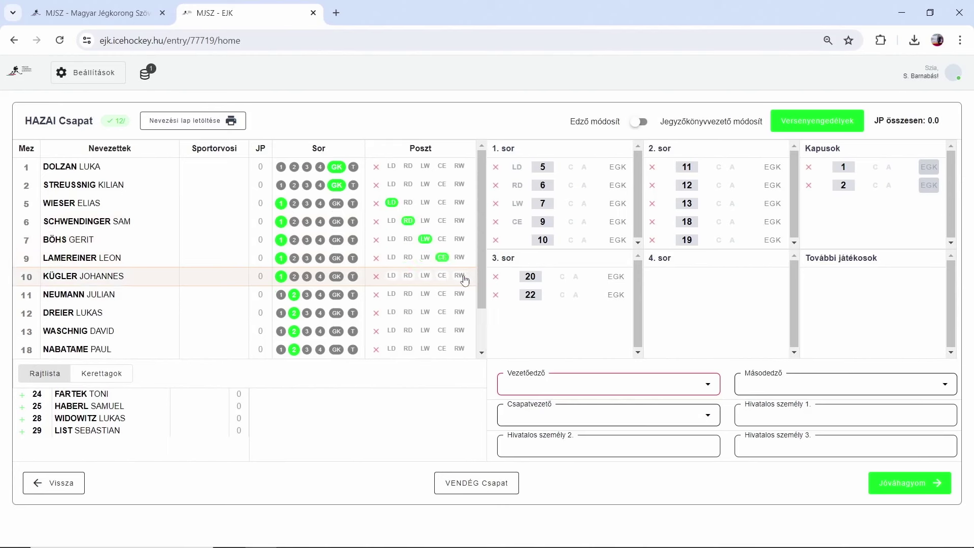
- Set players 11, 12, 13, 18 and 19 as LD, RD, LW, CE and RW, and players 20 and 22 as LD and RD
left_click(391, 294)
left_click(407, 312)
left_click(425, 330)
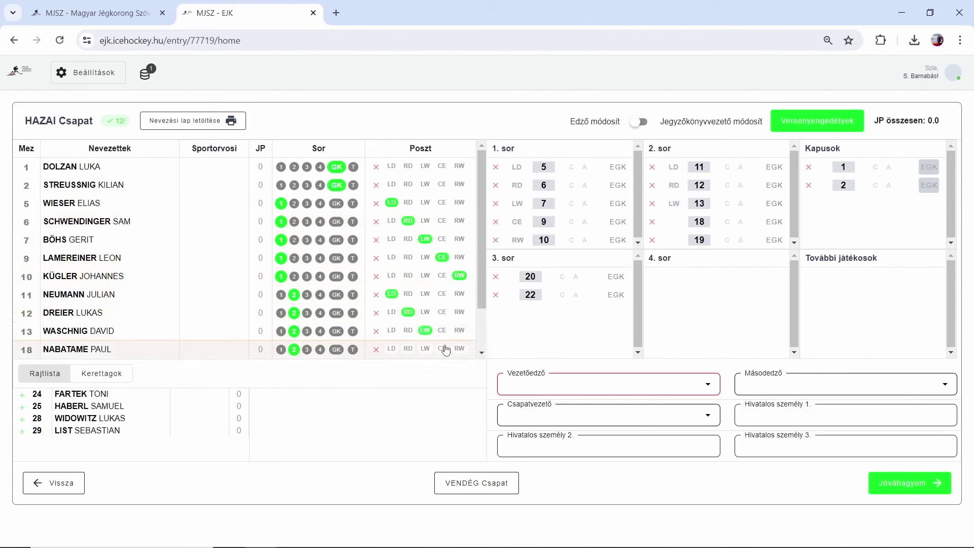
left_click(444, 349)
scroll(429, 325, "down", 2)
left_click(459, 312)
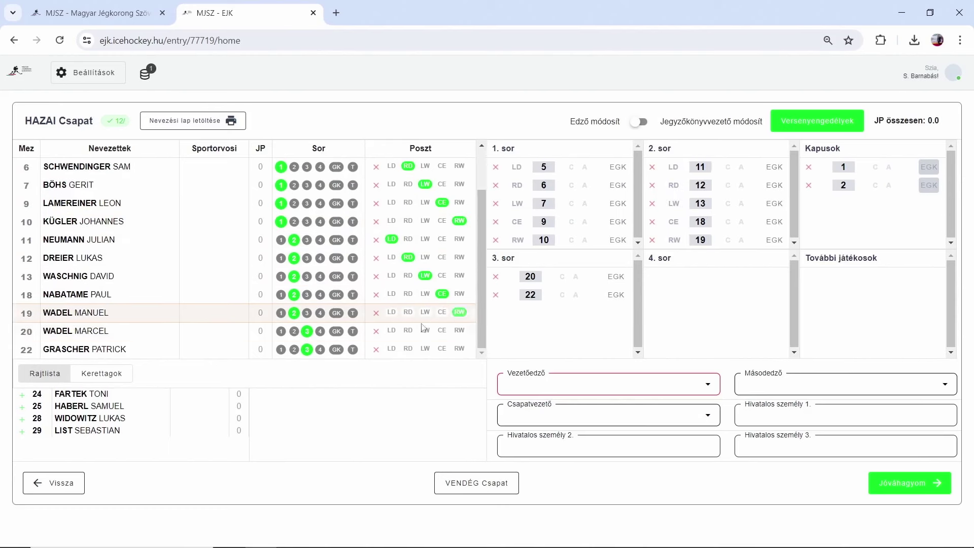
left_click(391, 330)
left_click(408, 348)
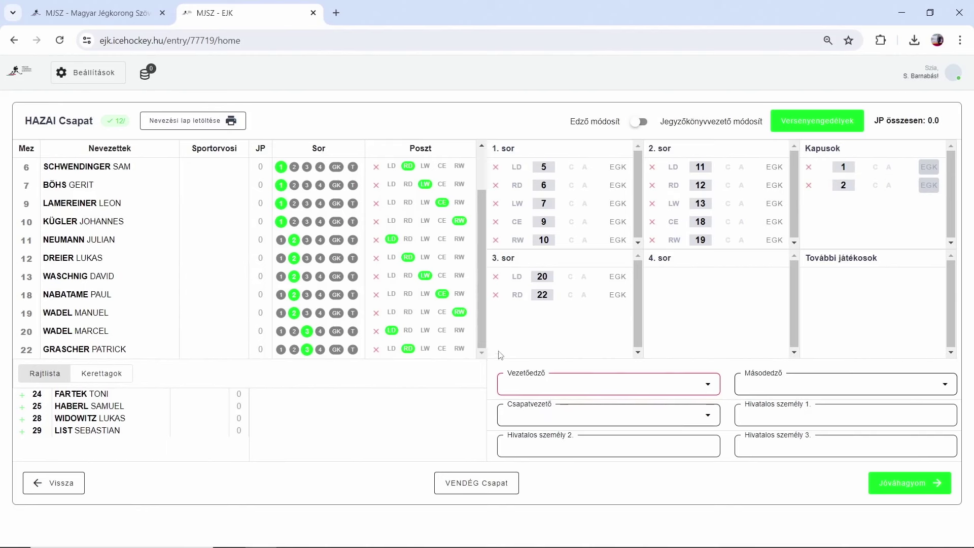
- Remove home player 22 from the third line and the roster, and re-enter the player in the third line as RD
left_click(496, 296)
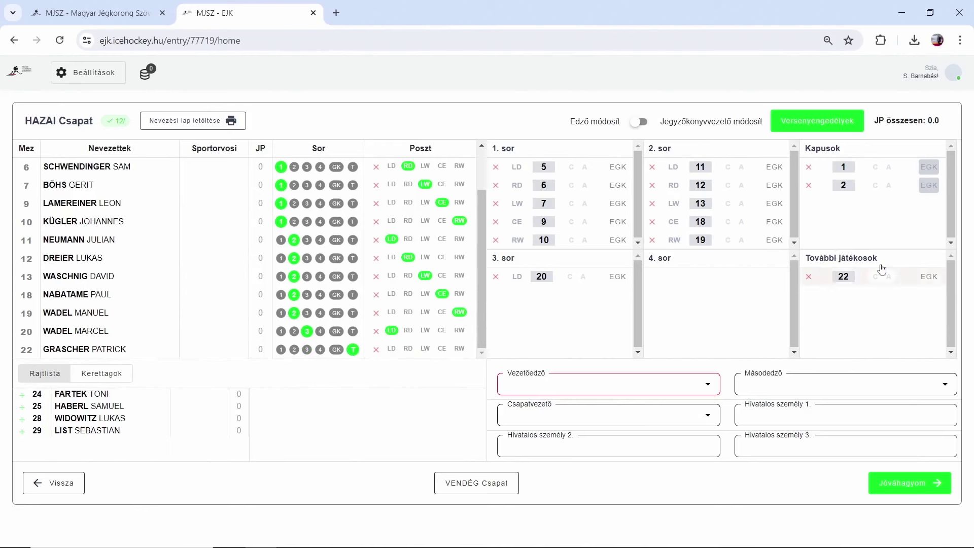
left_click(810, 276)
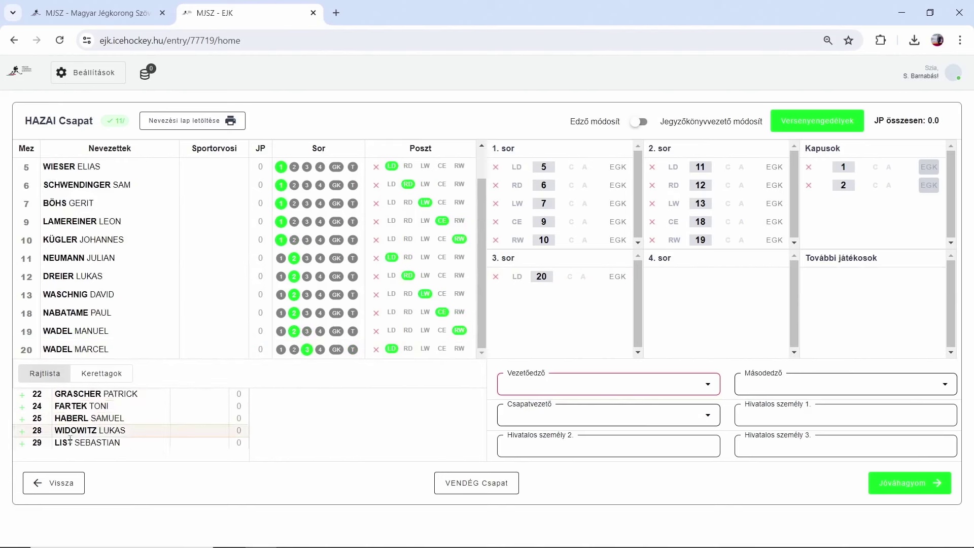
left_click(22, 394)
left_click(307, 349)
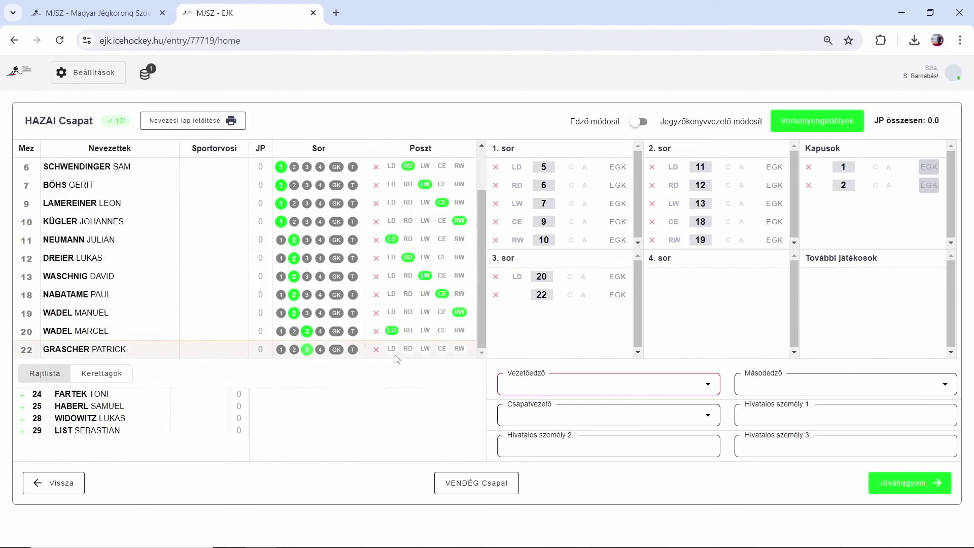
left_click(408, 348)
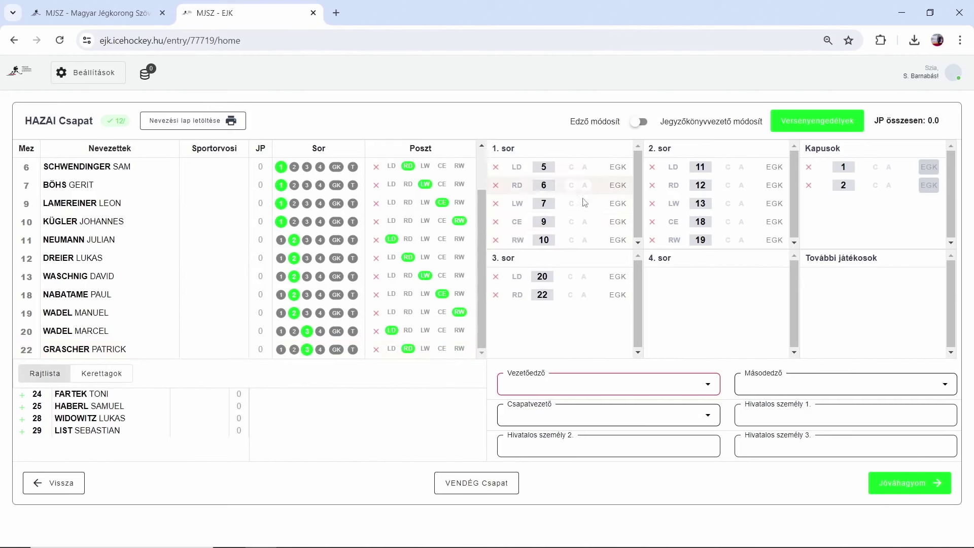
- Mark home player 9 as captain (C) and players 6 and 20 as alternate captains (A)
left_click(575, 222)
left_click(584, 185)
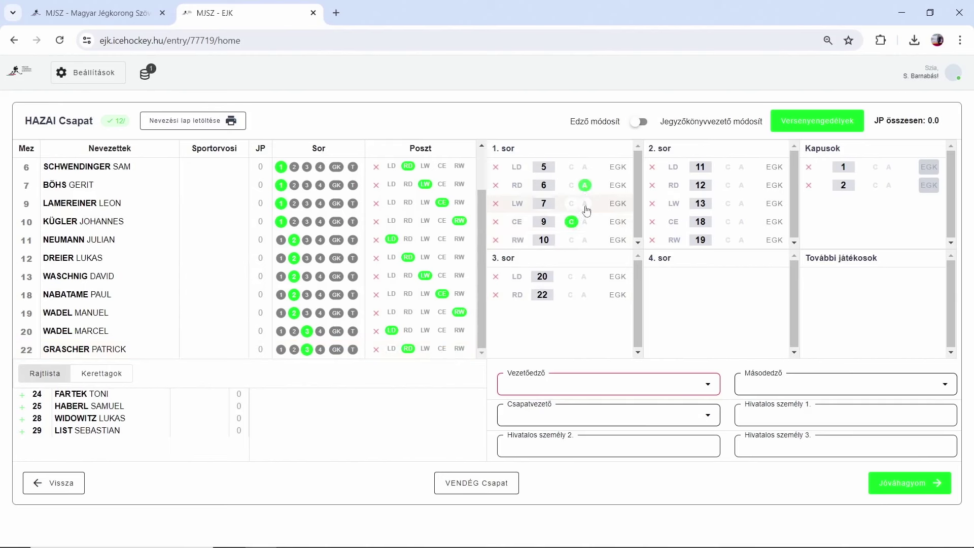
left_click(583, 277)
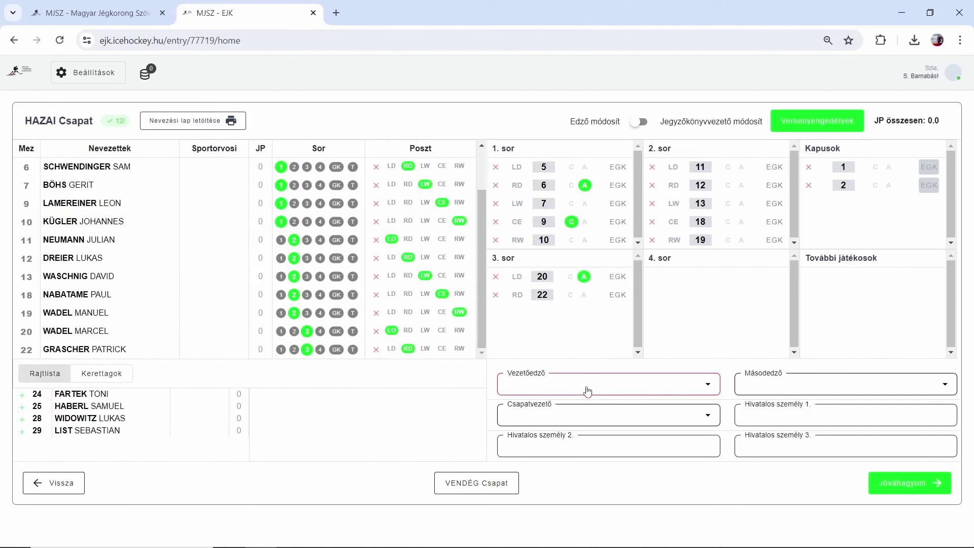
- Check the home team's head coach (Vezetőedző) options and the three official person fields
left_click(587, 391)
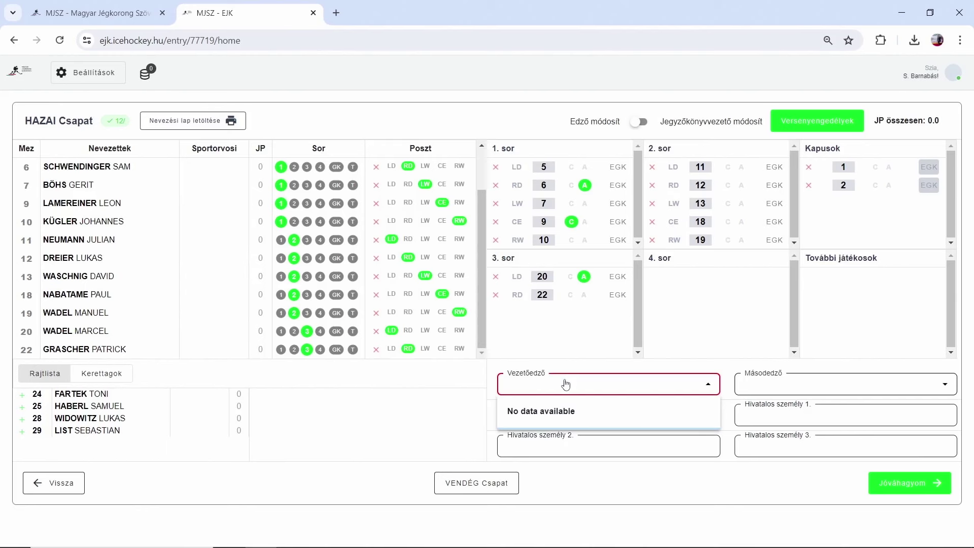
left_click(566, 384)
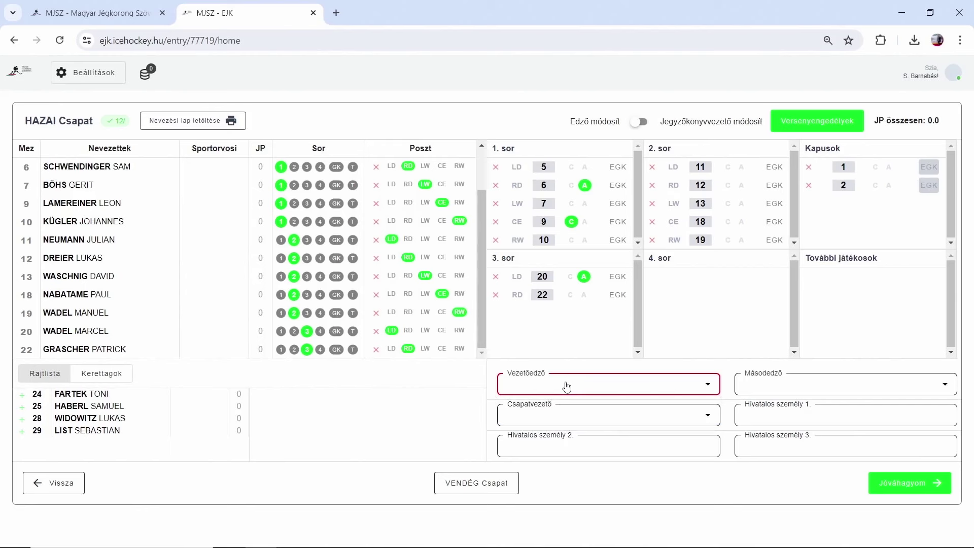
left_click(762, 409)
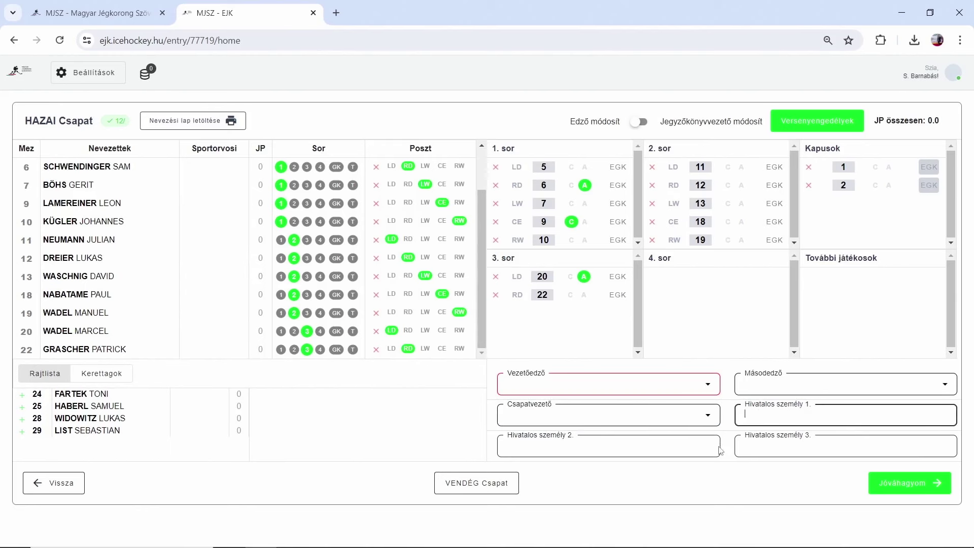
left_click(703, 444)
left_click(785, 439)
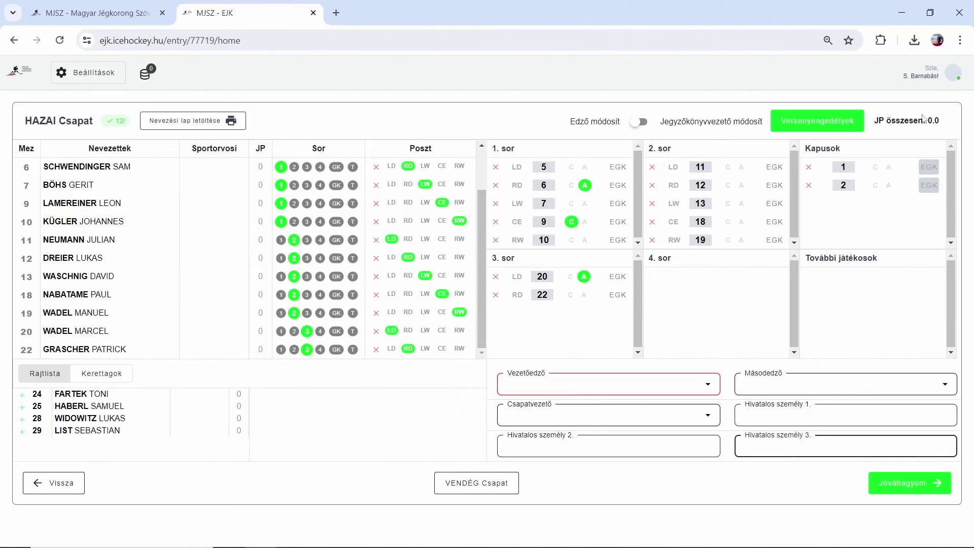
- View the competition licences (Versenyengedélyek) of home players 1, 2 and 13, and close the licence viewer
left_click(808, 133)
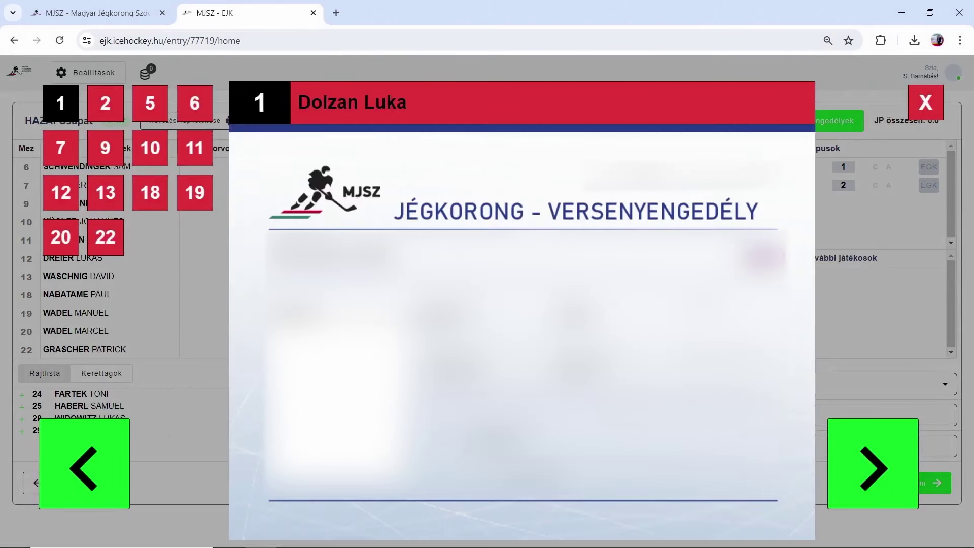
left_click(892, 465)
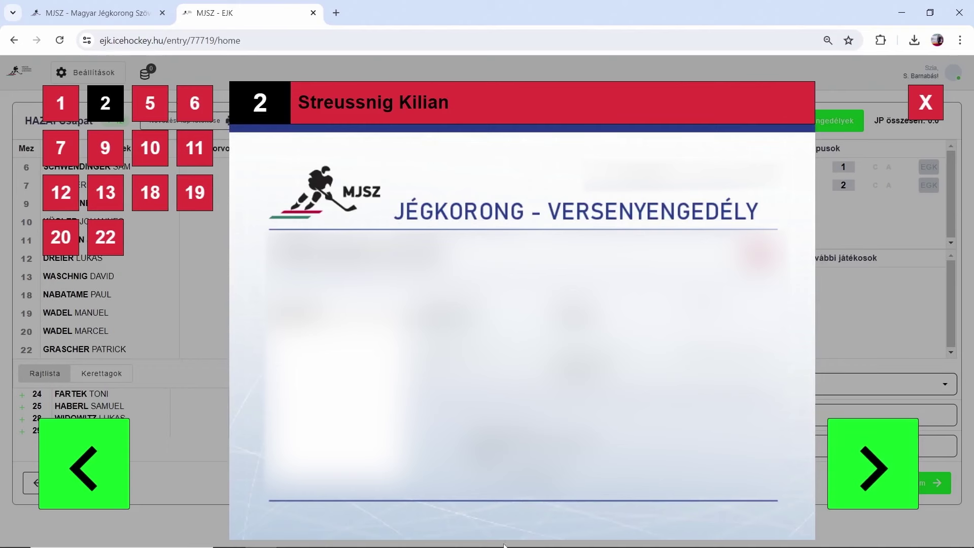
left_click(110, 193)
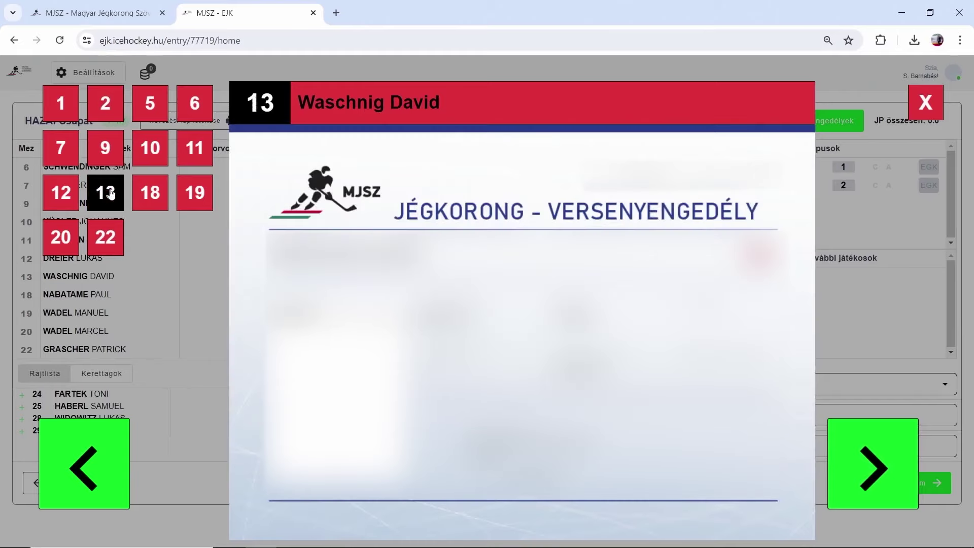
left_click(926, 103)
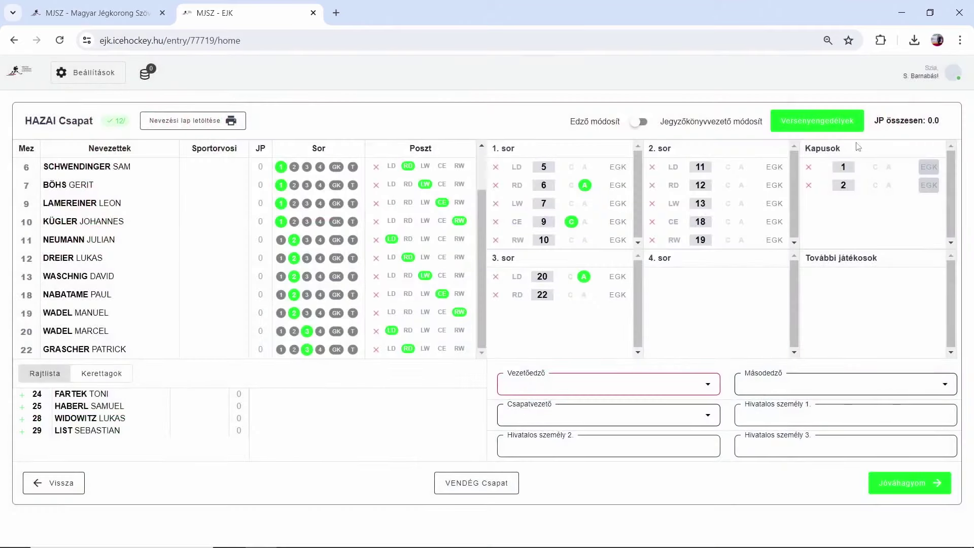
- Switch the editing mode to Jegyzőkönyvvezető módosít and approve the home team's entry despite the missing head coach
left_click(638, 122)
left_click(649, 128)
left_click(641, 122)
left_click(900, 488)
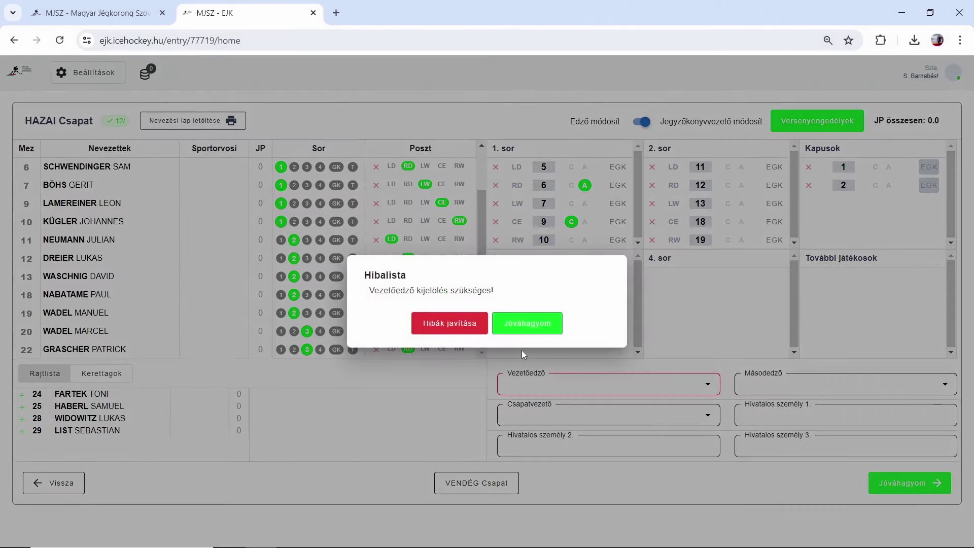
left_click(518, 324)
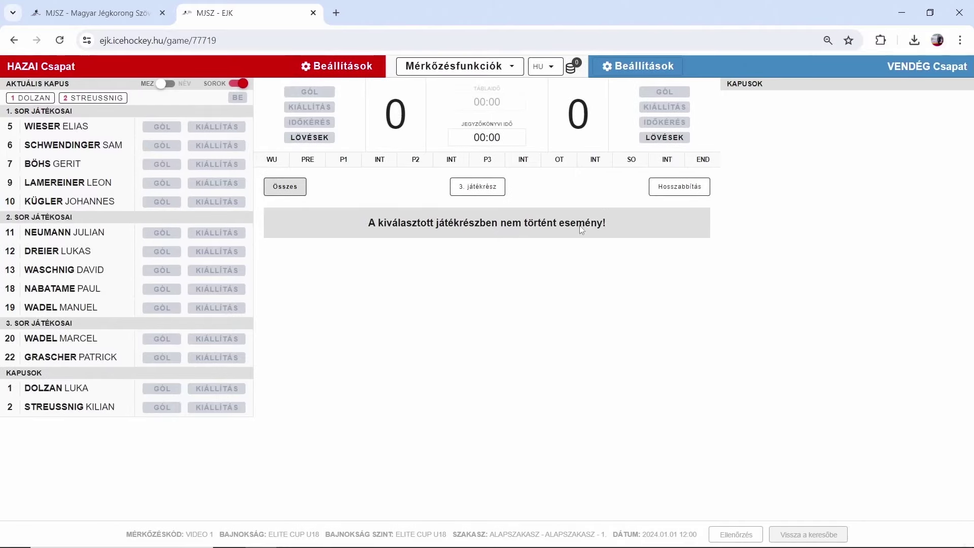
- Open the away team's entry and add the four unnumbered players, the three numbered 1 and the first numbered 2 from the Rajtlista
left_click(717, 72)
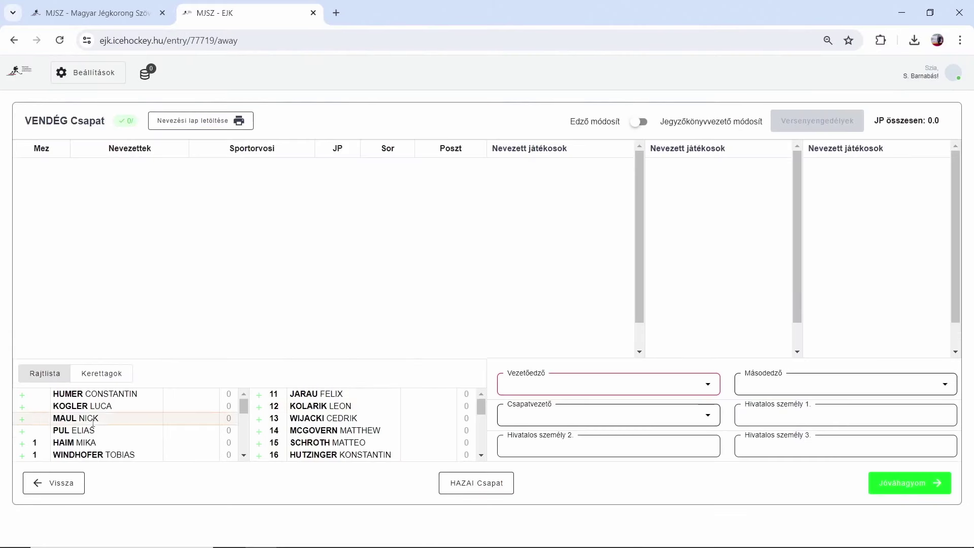
left_click(22, 395)
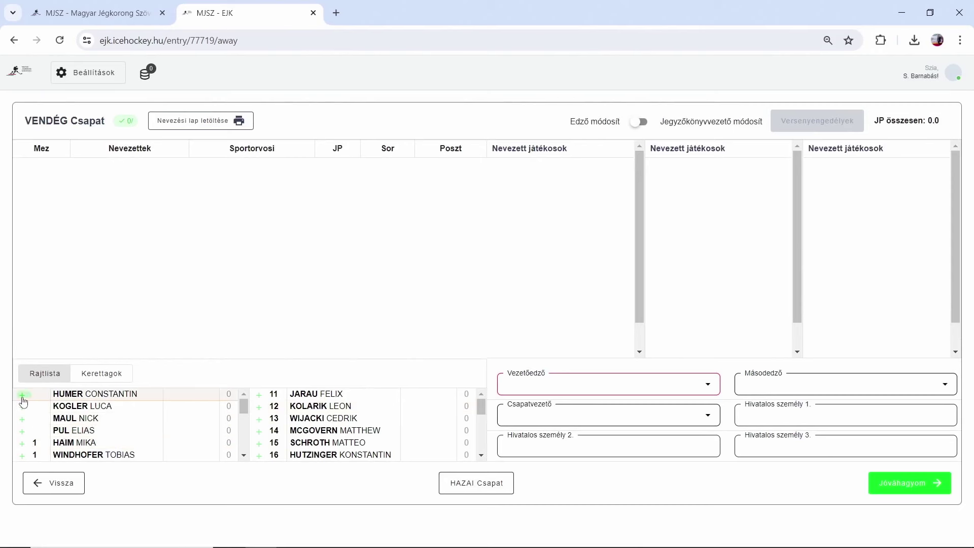
left_click(23, 395)
left_click(23, 394)
left_click(23, 395)
left_click(22, 394)
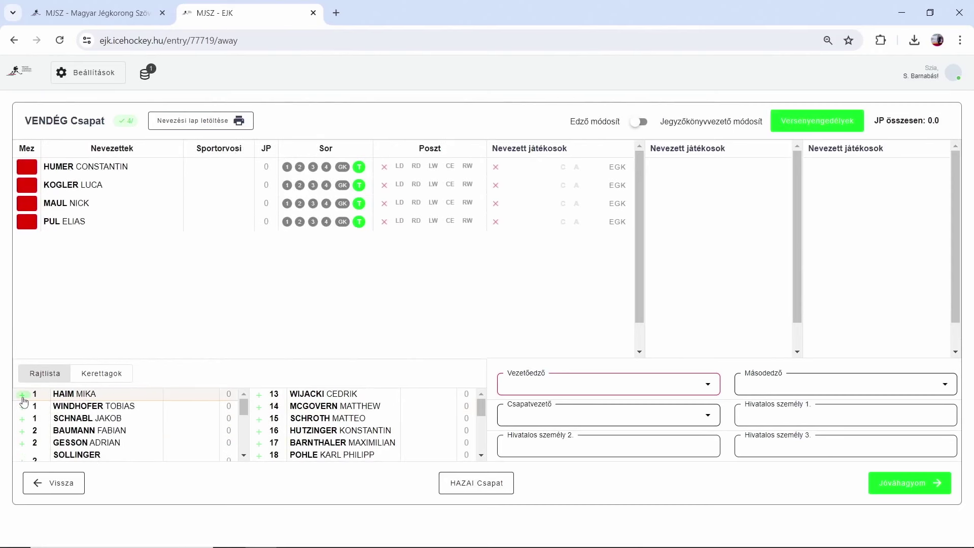
left_click(23, 395)
left_click(22, 394)
left_click(22, 395)
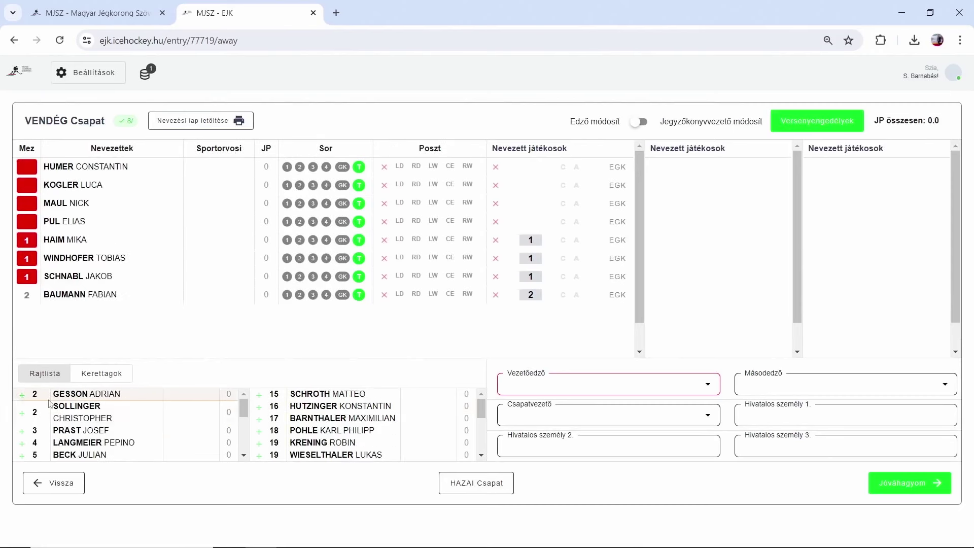
- Add the away players numbered 15, 16, 17 and 18 and the first one numbered 19 from the Rajtlista
left_click(260, 420)
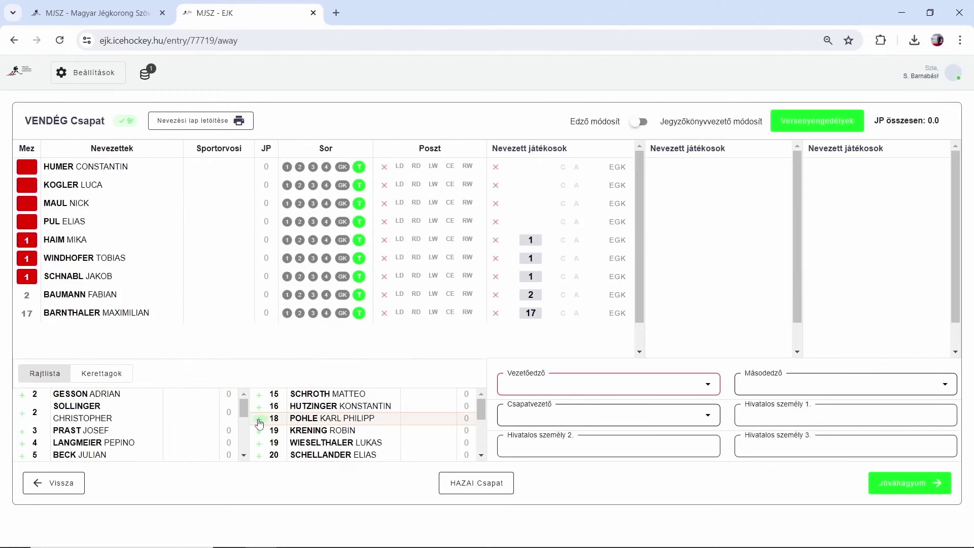
left_click(259, 420)
left_click(260, 420)
left_click(259, 420)
left_click(259, 420)
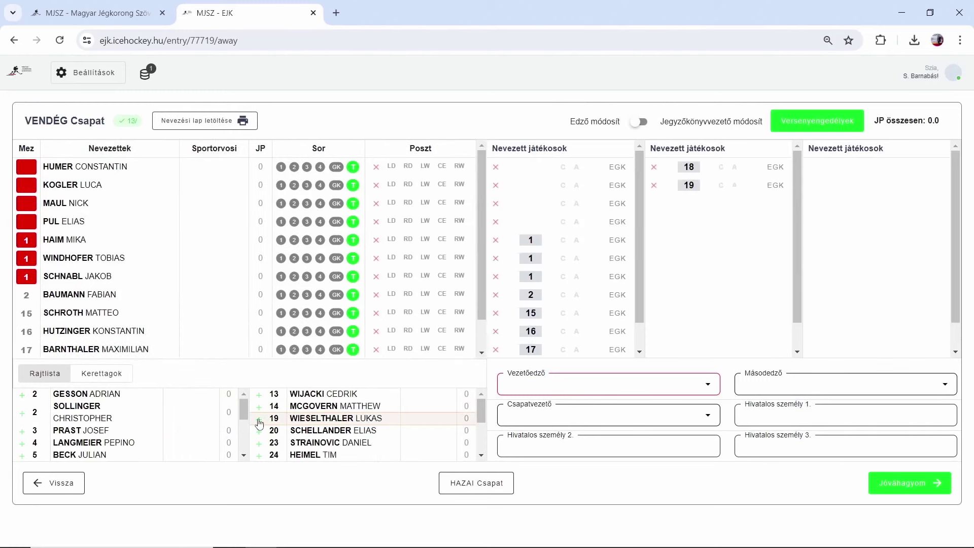
- Add the second away player numbered 19 from the Rajtlista and give the four unnumbered players jersey numbers 20, 21, 22 and 23
left_click(259, 420)
left_click(28, 166)
type("20")
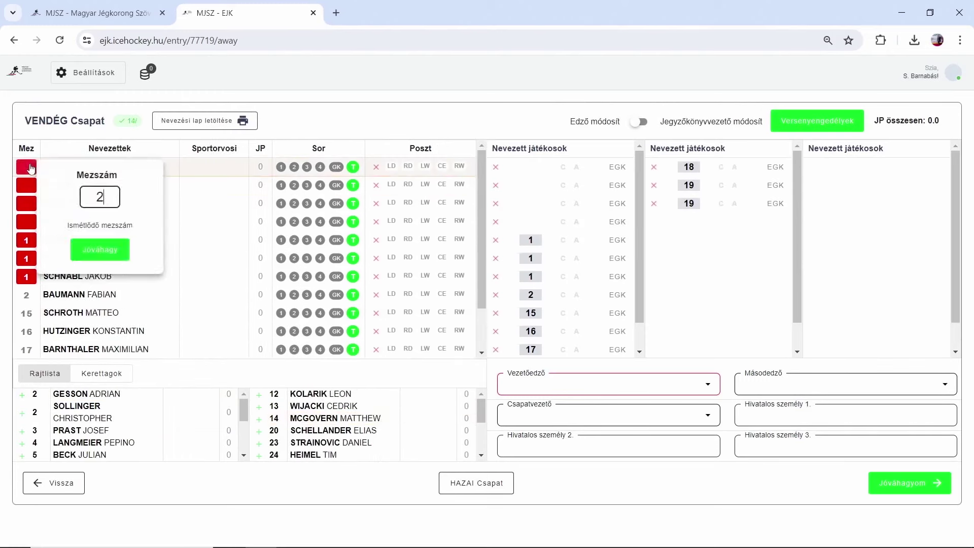
key("Return")
left_click(29, 167)
type("21")
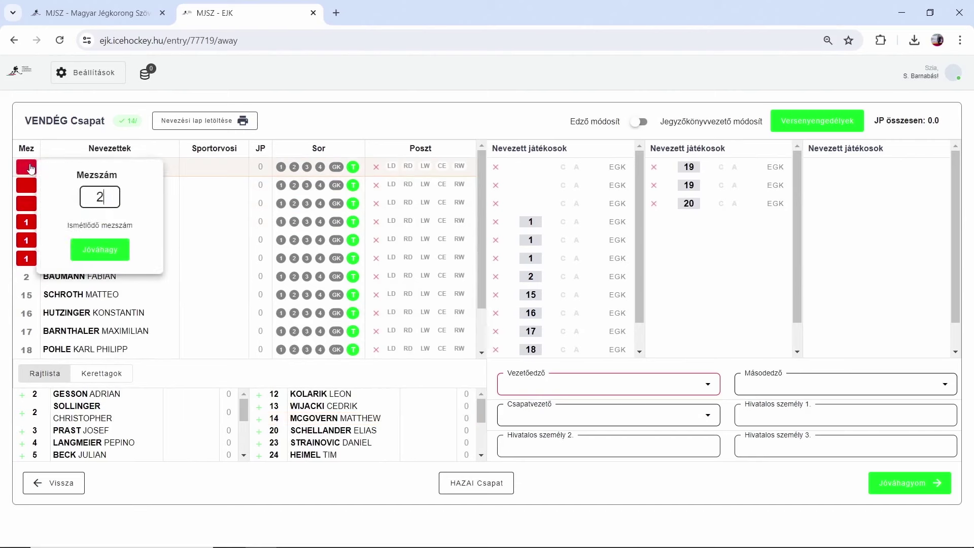
key("Return")
left_click(28, 166)
type("22")
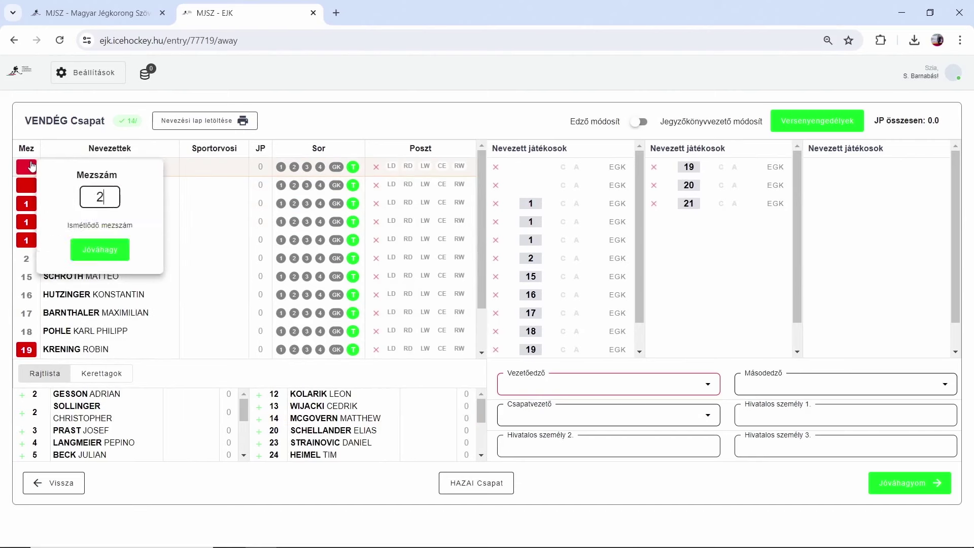
key("Return")
left_click(29, 166)
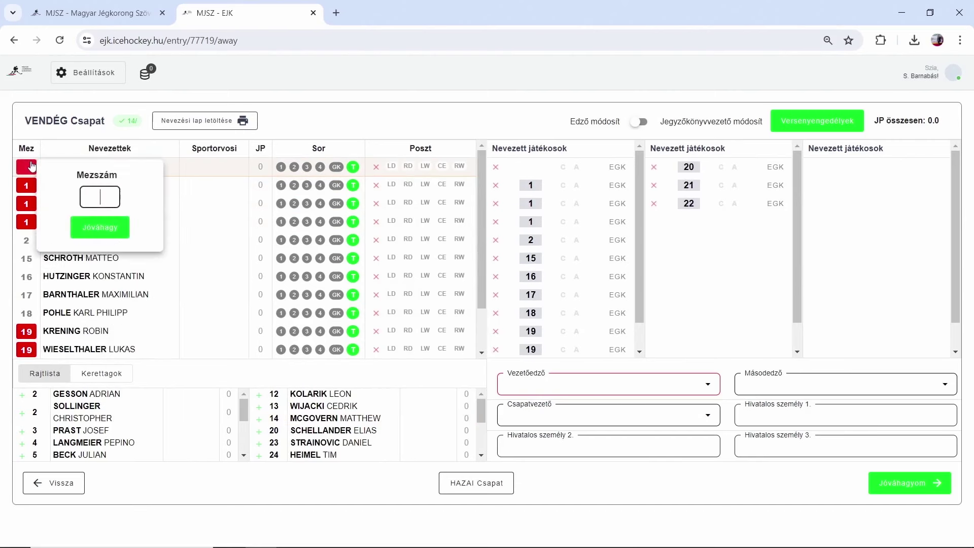
type("23")
key("Return")
- Set the jersey number of the first away player numbered 1 to 15
left_click(32, 164)
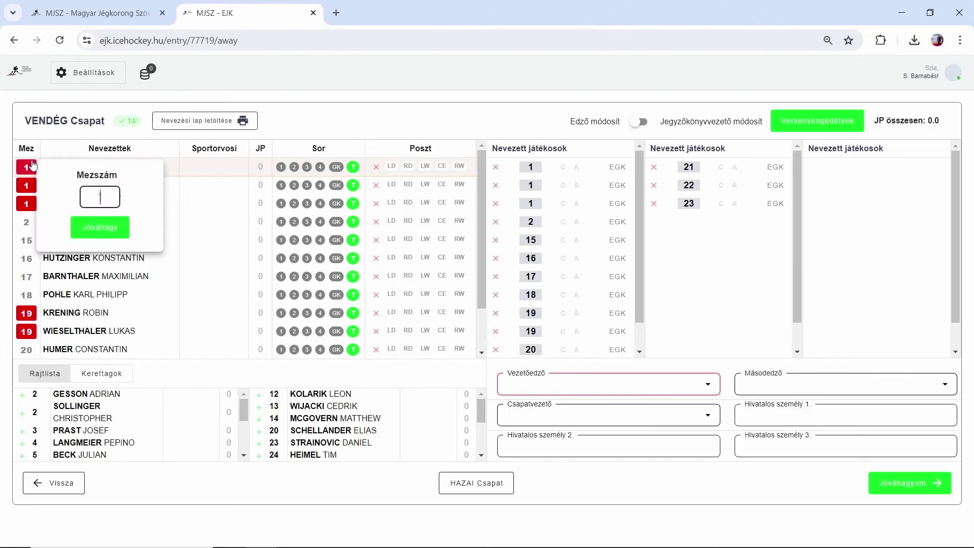
type("15")
key("Return")
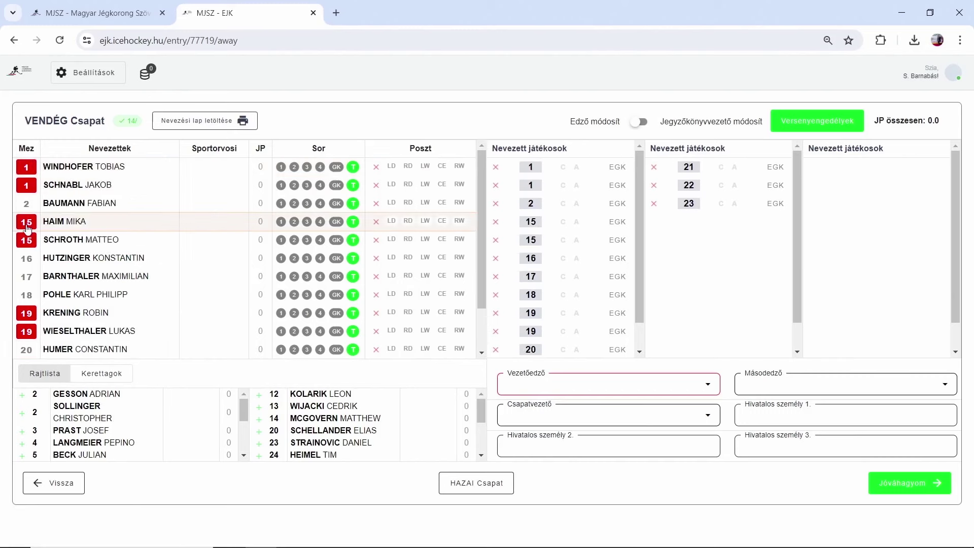
- Resolve the duplicate away jersey numbers by setting the first 15 to 90, the second 1 to 85 and the first 19 to 28
left_click(28, 222)
type("90")
key("Return")
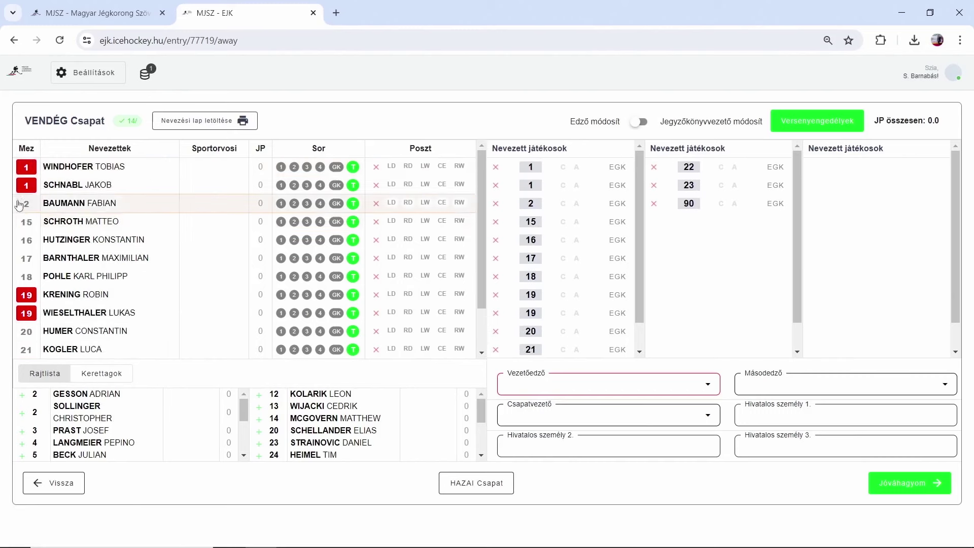
left_click(26, 186)
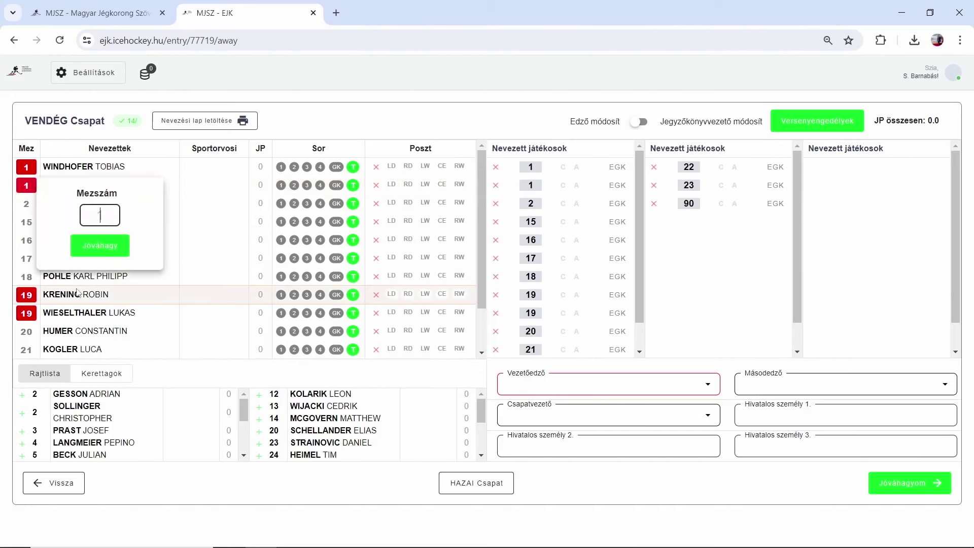
type("85")
key("Return")
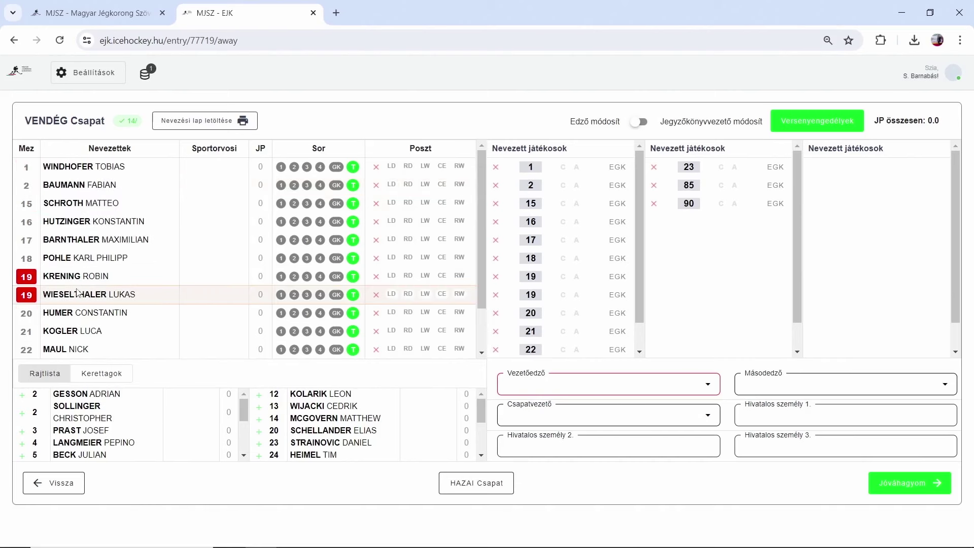
left_click(28, 278)
type("28")
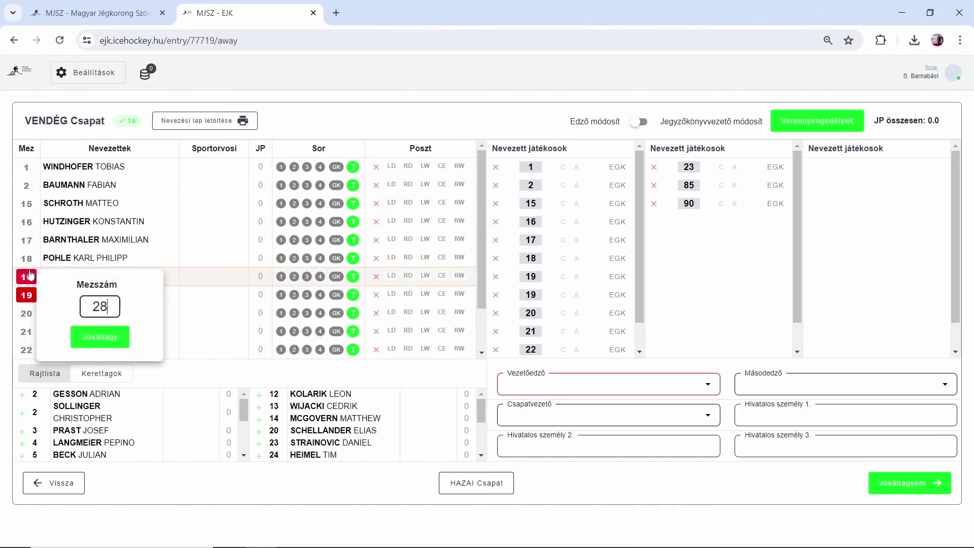
key("Return")
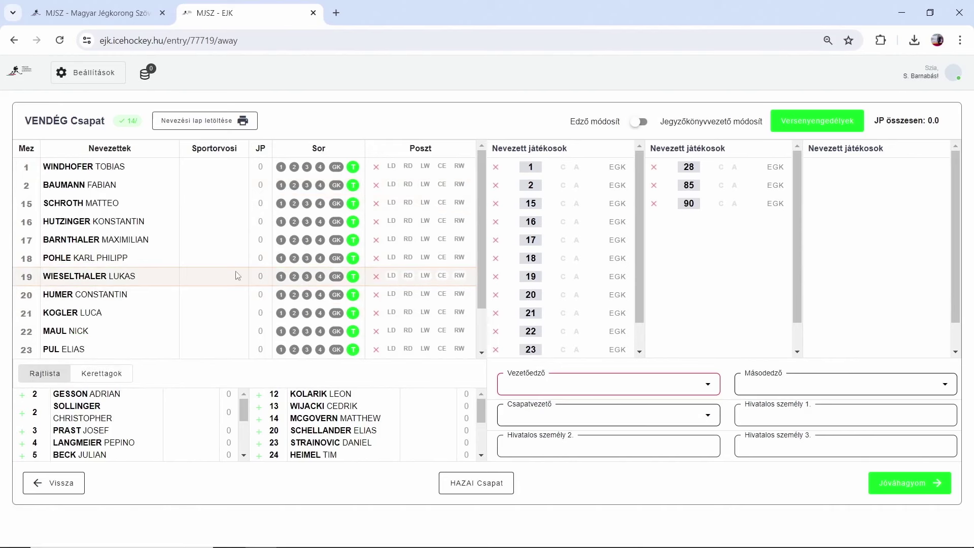
- Assign away players 1 and 2 as goalkeepers and players 15, 16, 17, 18 and 19 to line 1
left_click(337, 167)
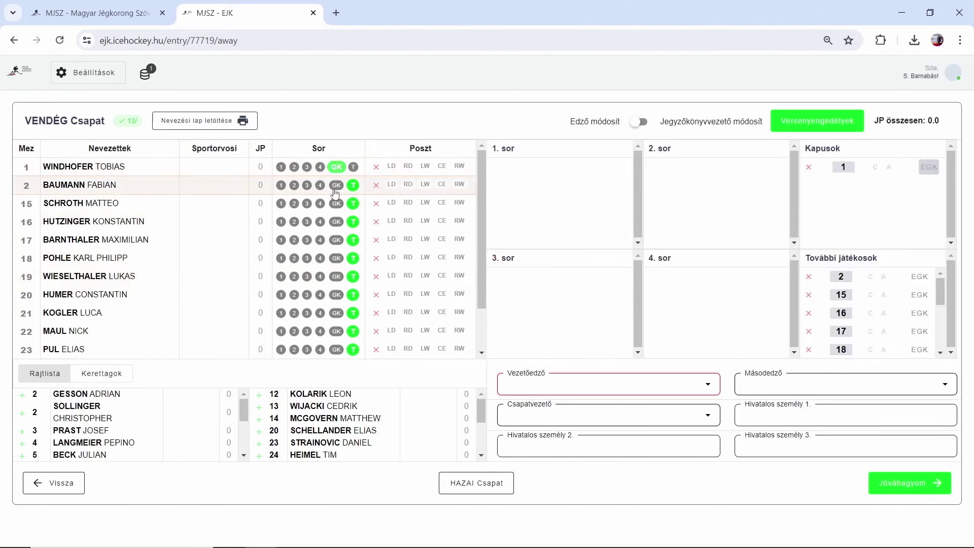
left_click(336, 185)
left_click(280, 203)
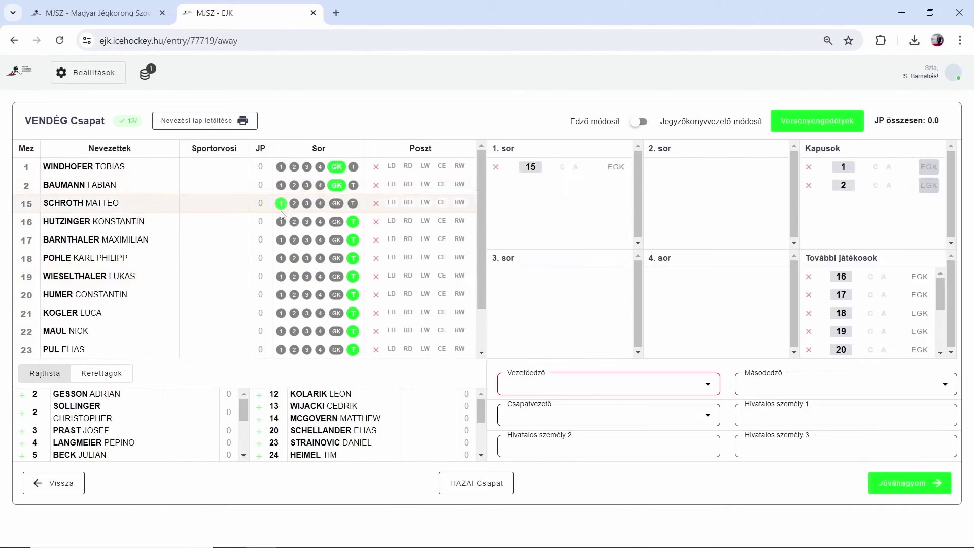
left_click(281, 222)
left_click(280, 240)
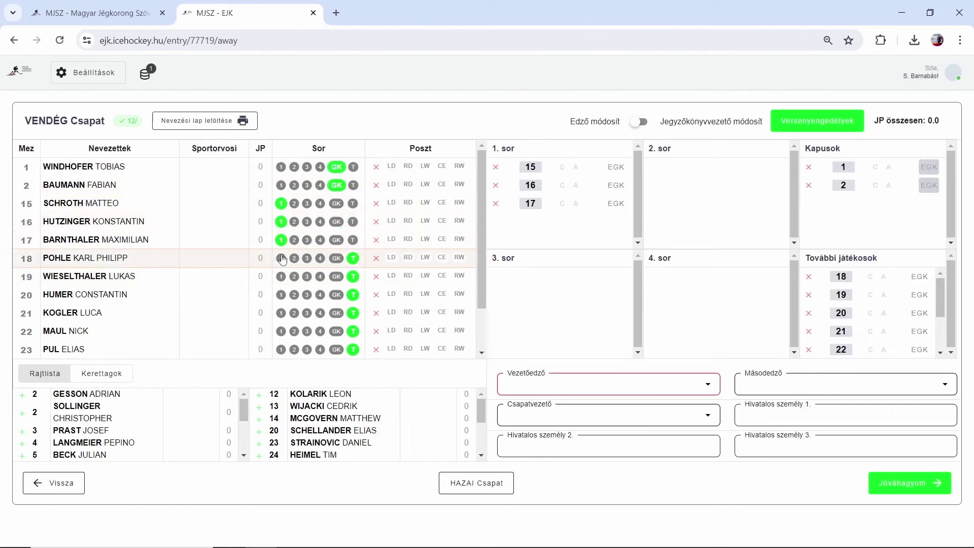
left_click(281, 258)
left_click(280, 277)
- Assign away players 20, 21, 22, 23 and 28 to line 2 and players 85 and 90 to line 3
left_click(294, 295)
left_click(294, 313)
left_click(294, 331)
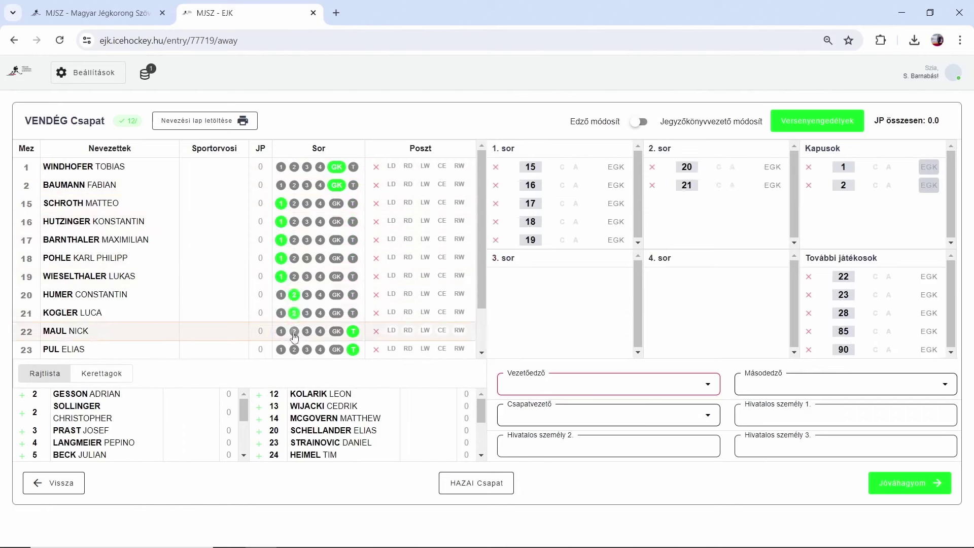
left_click(294, 350)
scroll(296, 339, "down", 2)
left_click(294, 313)
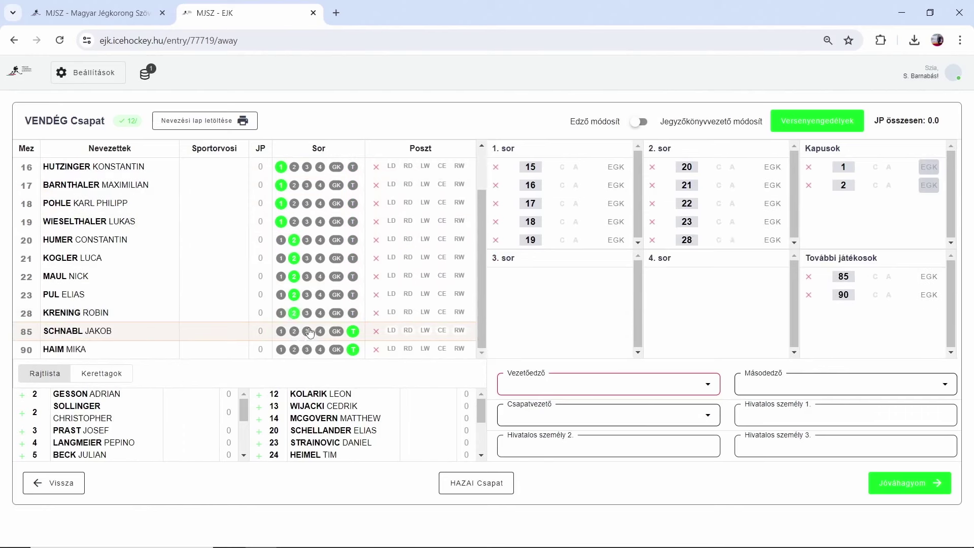
left_click(307, 332)
left_click(307, 349)
- Set the positions of the away team's first line: 15 LD, 16 RD, 17 LW, 18 CE and 19 RW
scroll(319, 317, "up", 2)
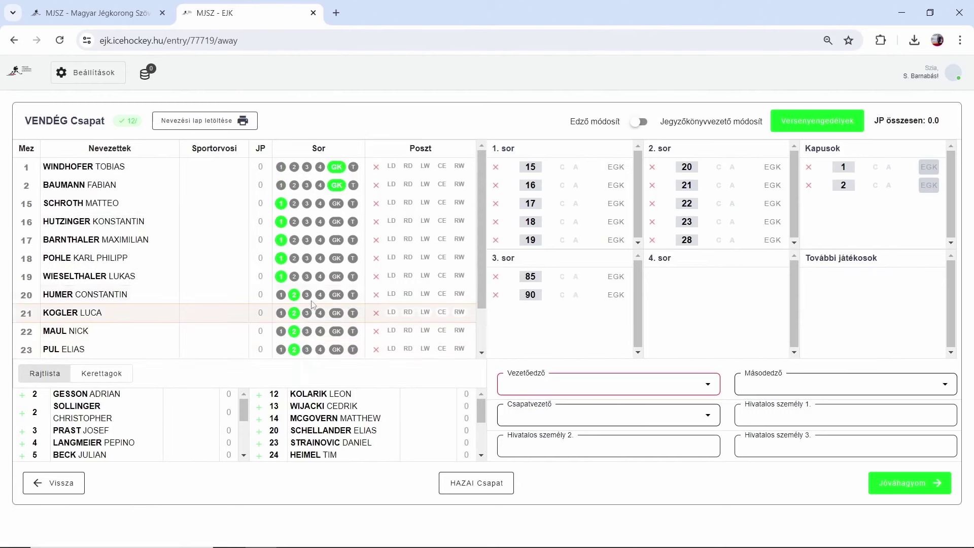
left_click(391, 203)
left_click(408, 221)
left_click(424, 239)
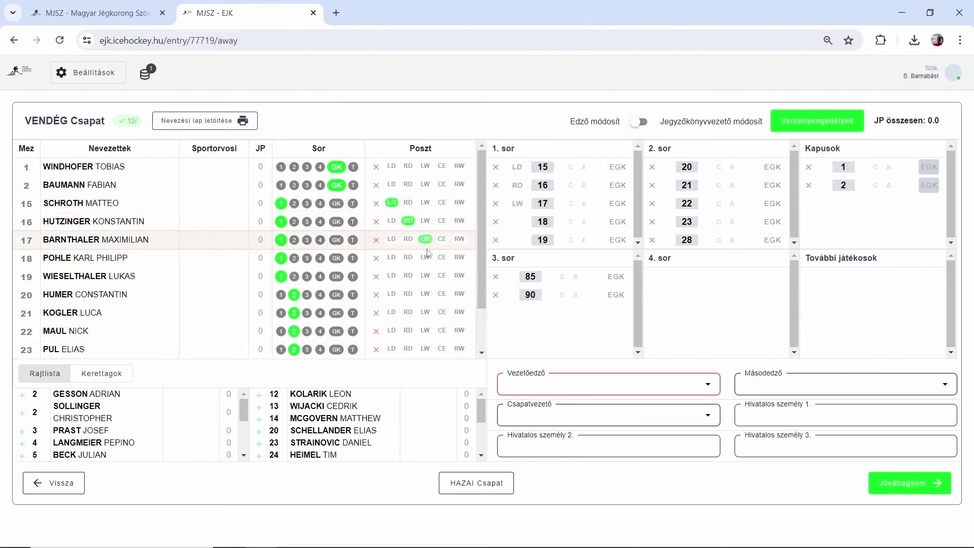
left_click(442, 257)
left_click(458, 276)
- Set the away positions in line 2 to 20 LD, 21 RD, 22 LW, 23 CE, 28 RW, and in line 3 to 85 LD, 90 RD
left_click(391, 294)
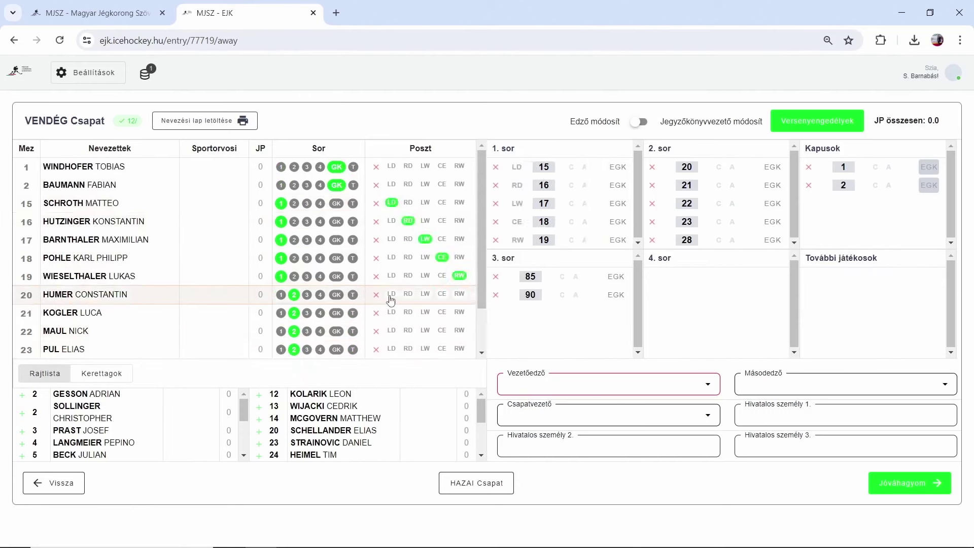
left_click(408, 311)
left_click(425, 330)
left_click(441, 348)
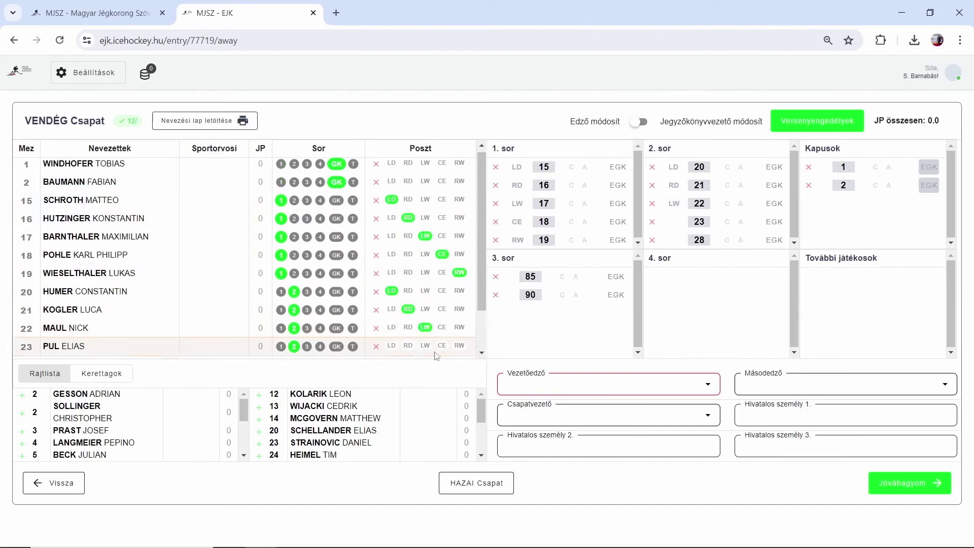
scroll(438, 352, "down", 1)
left_click(459, 312)
left_click(391, 330)
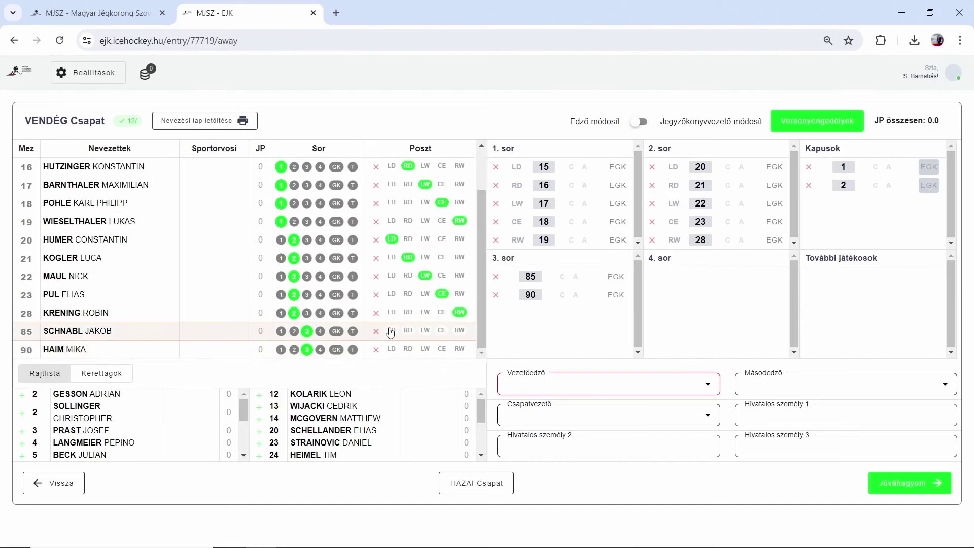
left_click(408, 348)
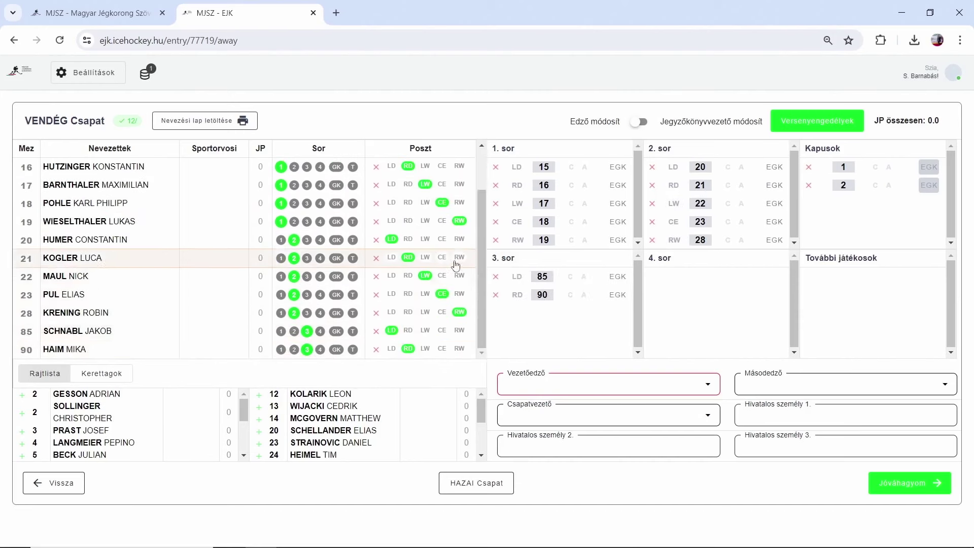
- Mark away player 16 as captain (C) and players 18 and 28 as alternate captains (A)
scroll(446, 259, "up", 1)
left_click(571, 188)
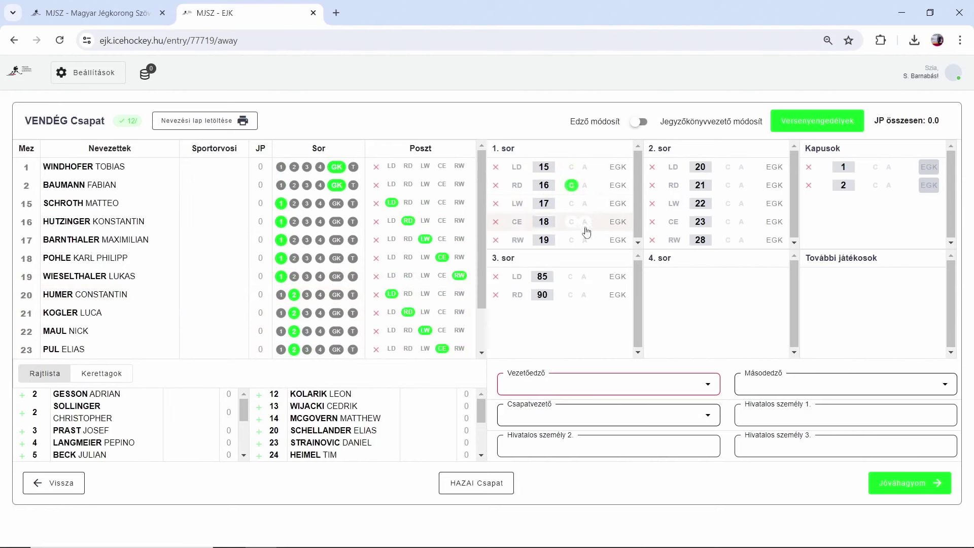
left_click(584, 223)
left_click(741, 240)
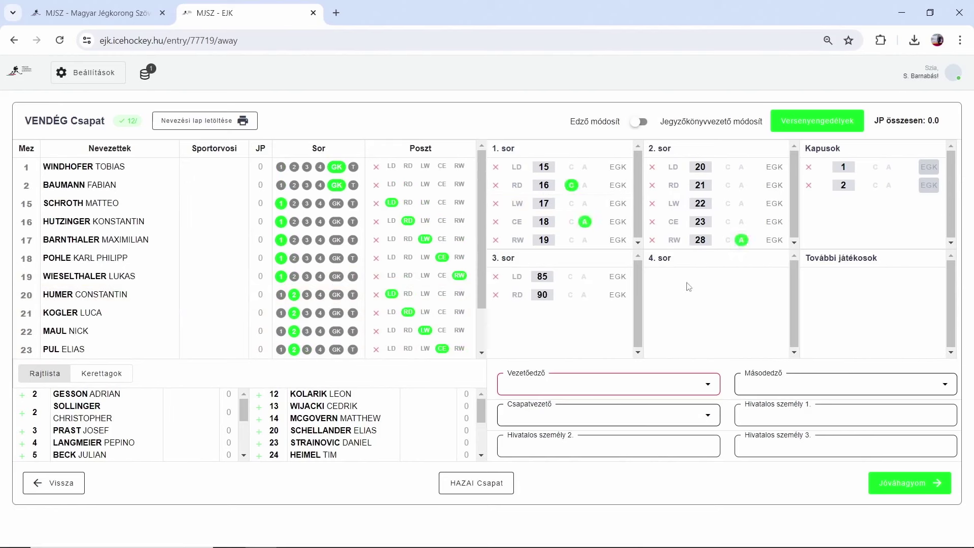
- Check the head coach choices, switch the editing mode to Jegyzőkönyvvezető módosít and approve the away team's entry despite the missing head coach
left_click(627, 388)
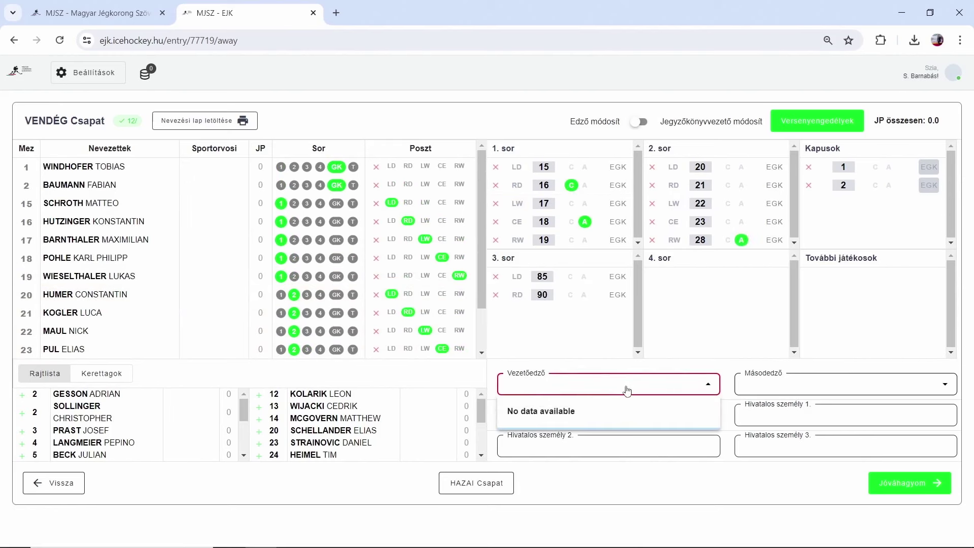
left_click(628, 390)
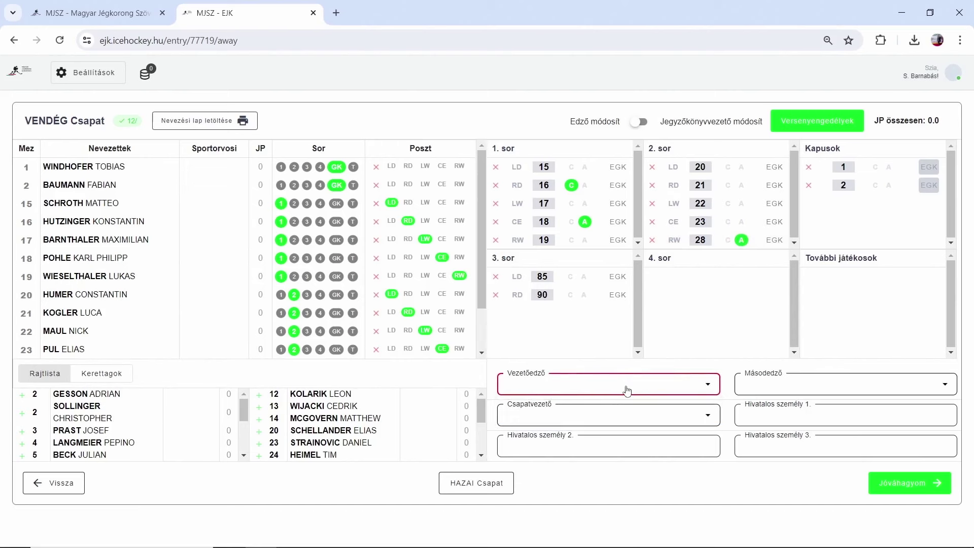
left_click(636, 123)
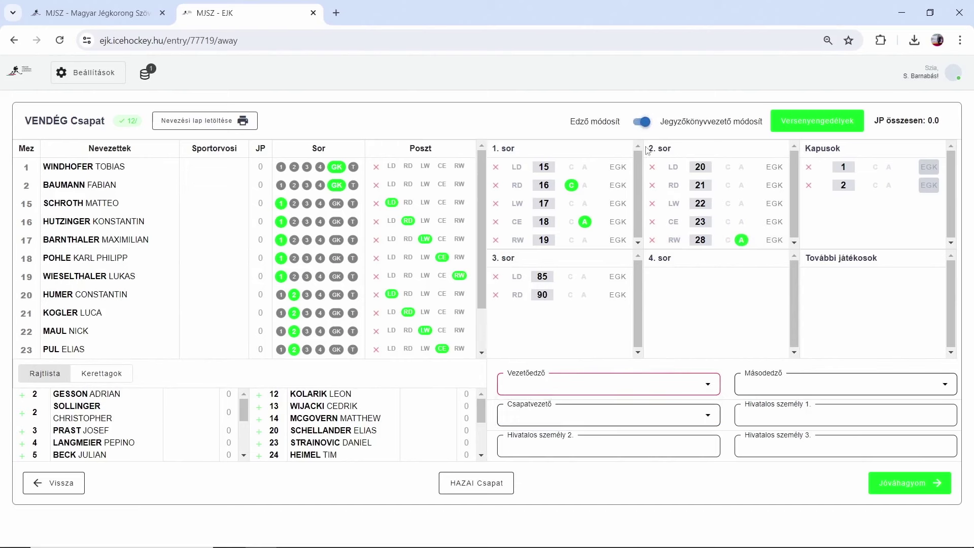
left_click(922, 482)
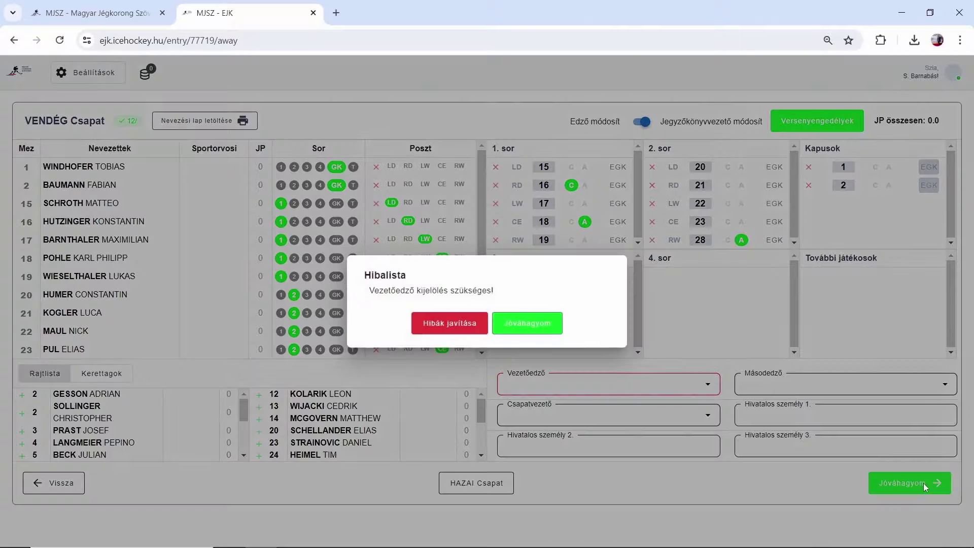
left_click(551, 334)
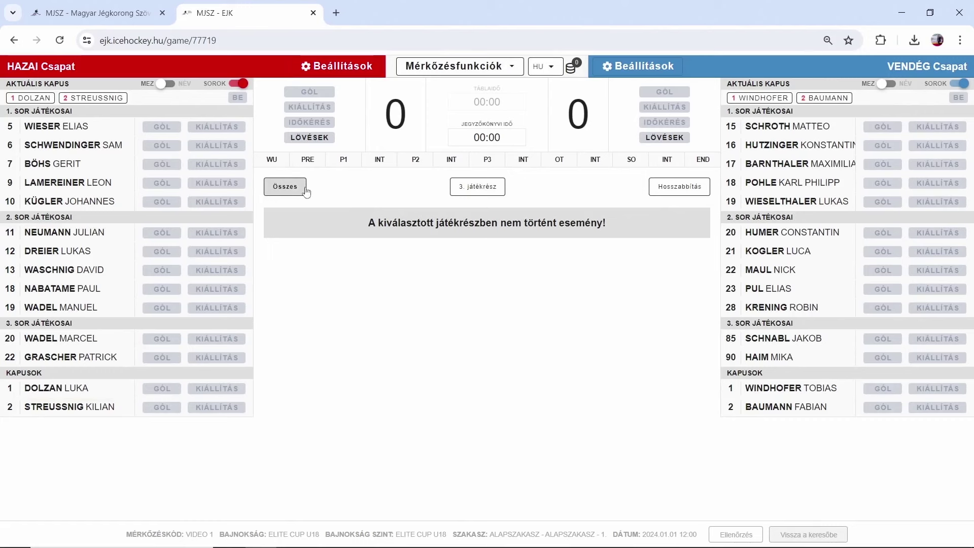
- Set the home team's colour to white with black text
left_click(338, 69)
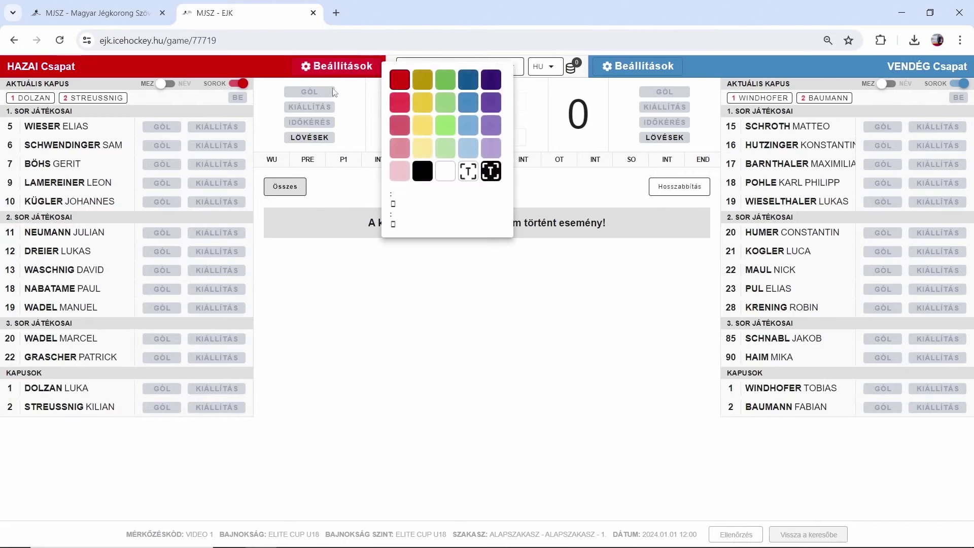
left_click(446, 173)
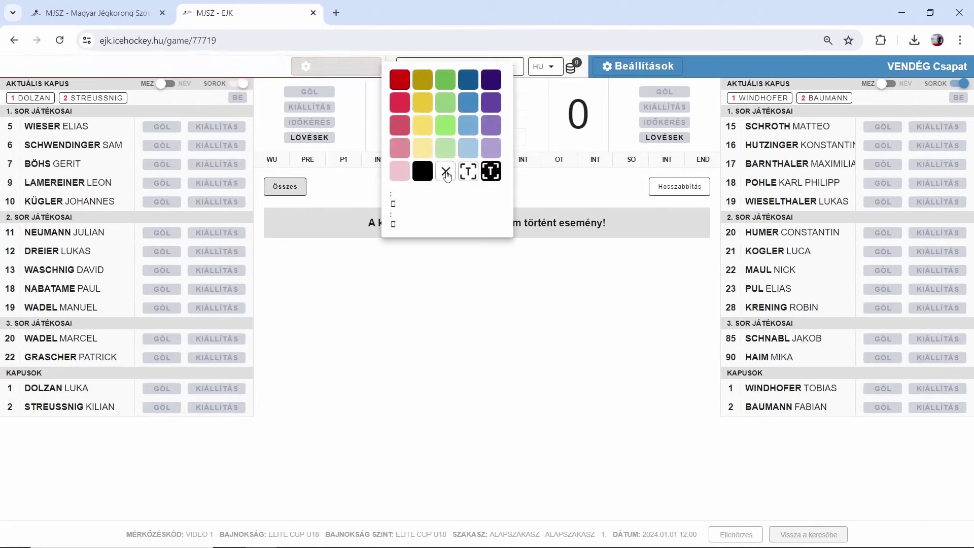
left_click(495, 177)
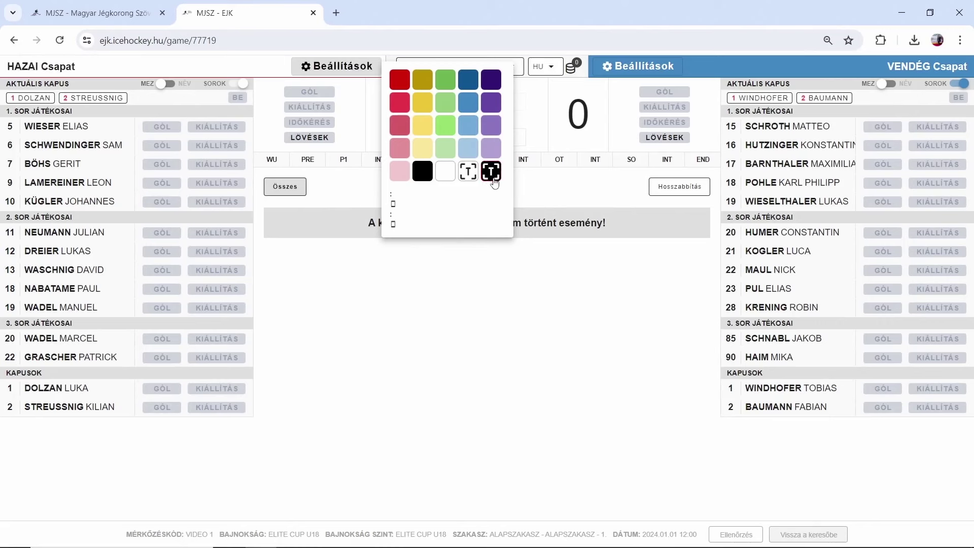
left_click(468, 172)
left_click(490, 173)
- Set the away team's colour to dark purple and close the colour palette
left_click(632, 63)
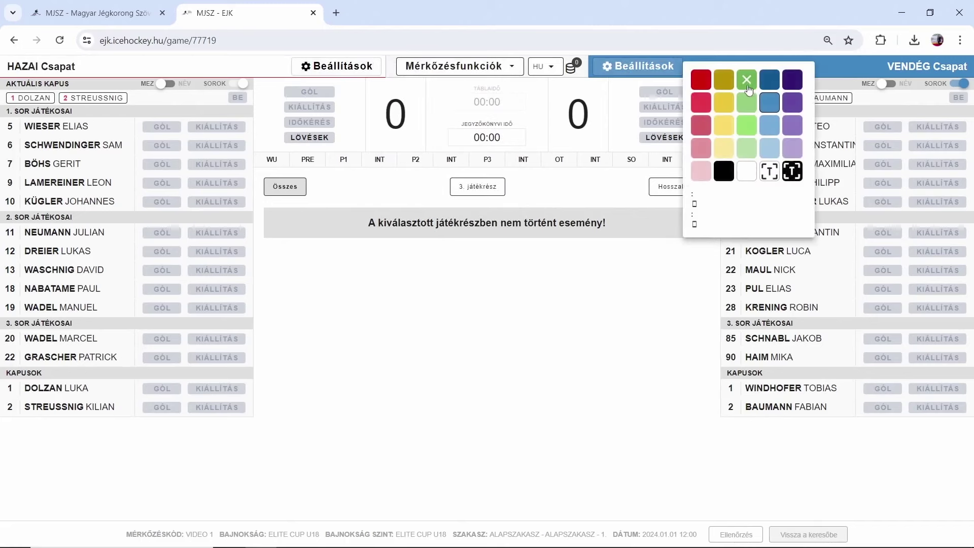
left_click(791, 80)
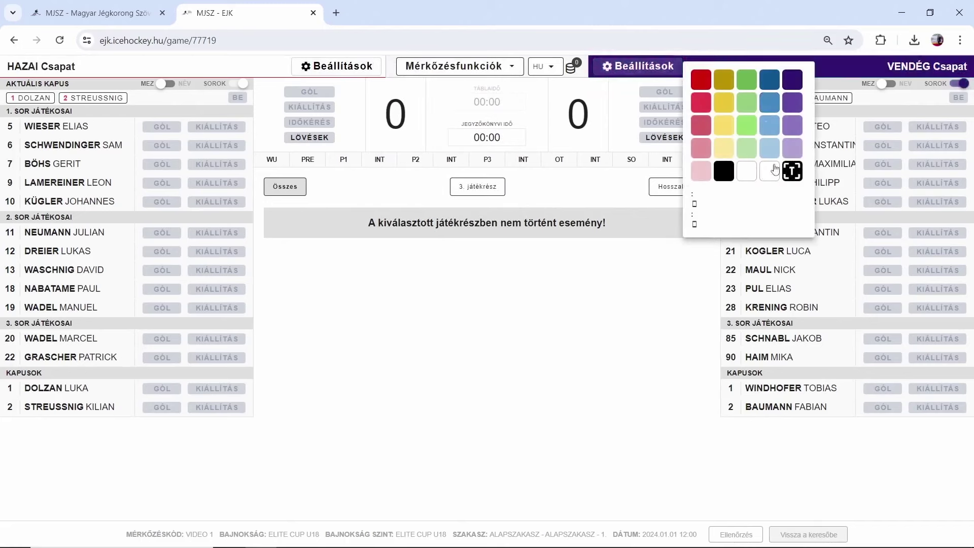
left_click(631, 355)
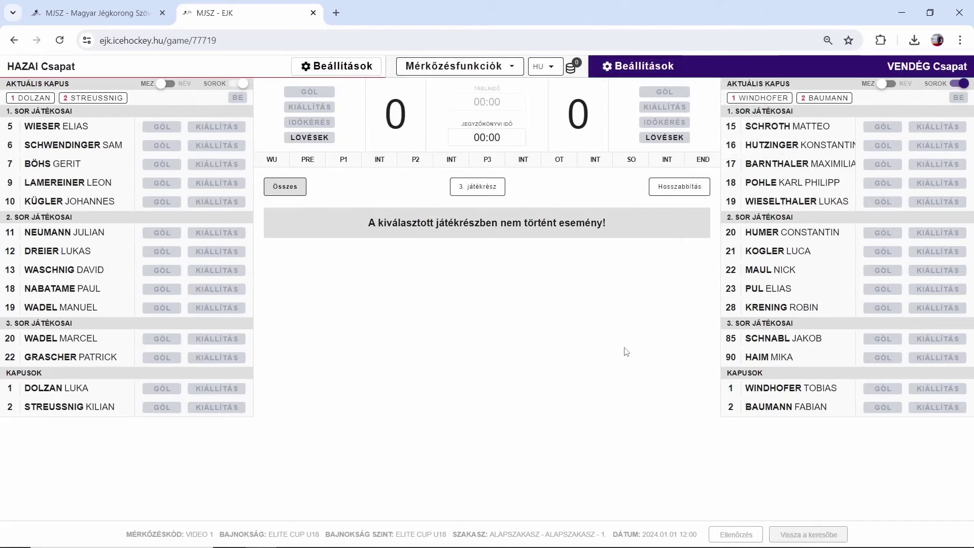
- Open the match record data (Jegyzőkönyvi adatok) and assign the scorekeeper by surname in the Jegyzőkönyvvezető (IVR) field
left_click(486, 75)
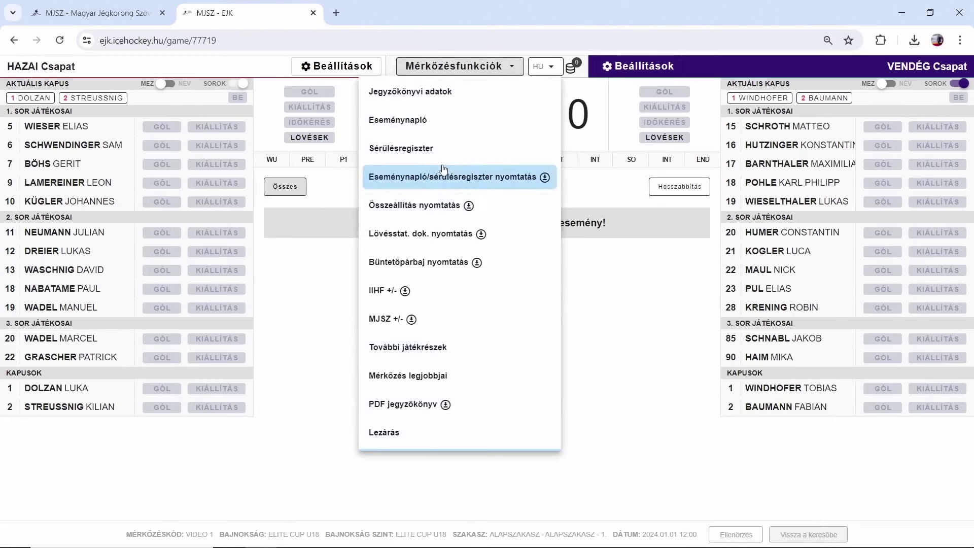
left_click(446, 102)
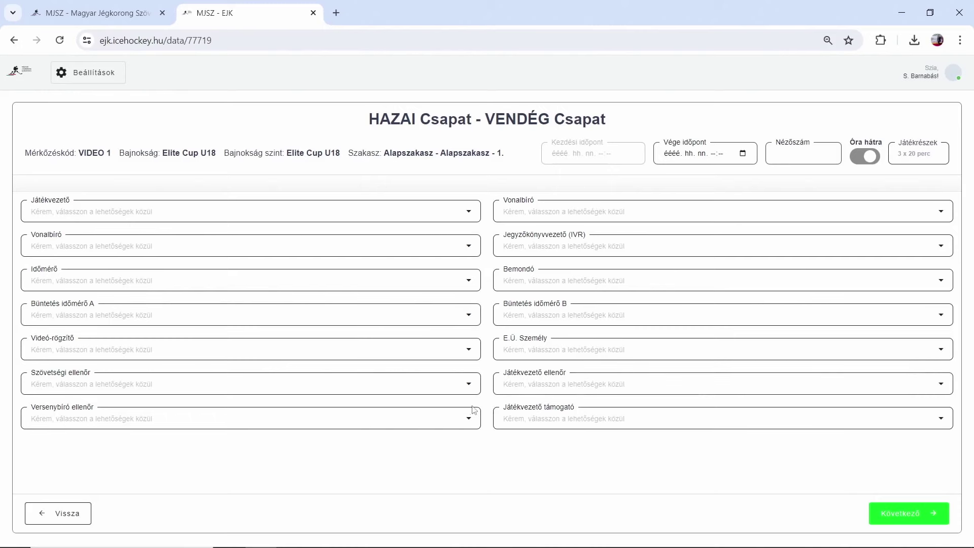
left_click(542, 254)
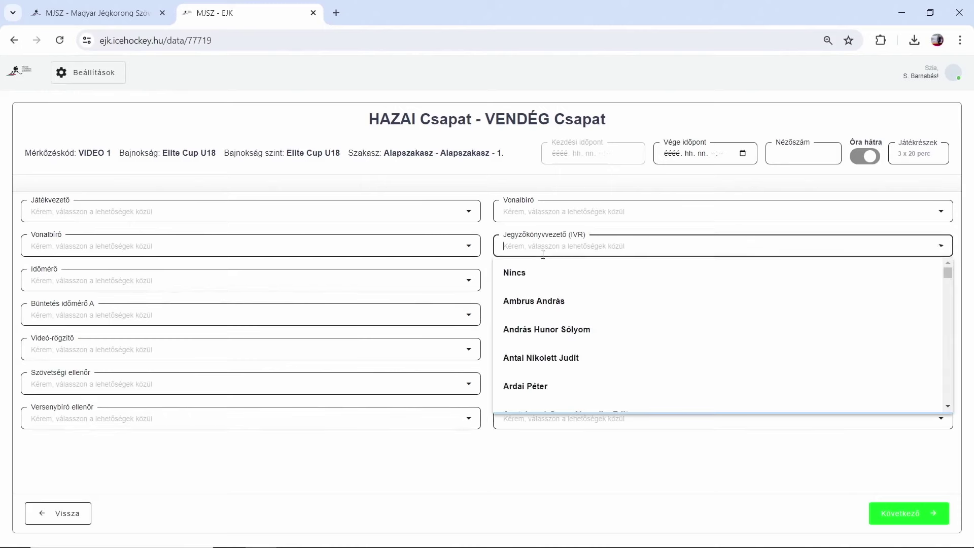
type("fényi")
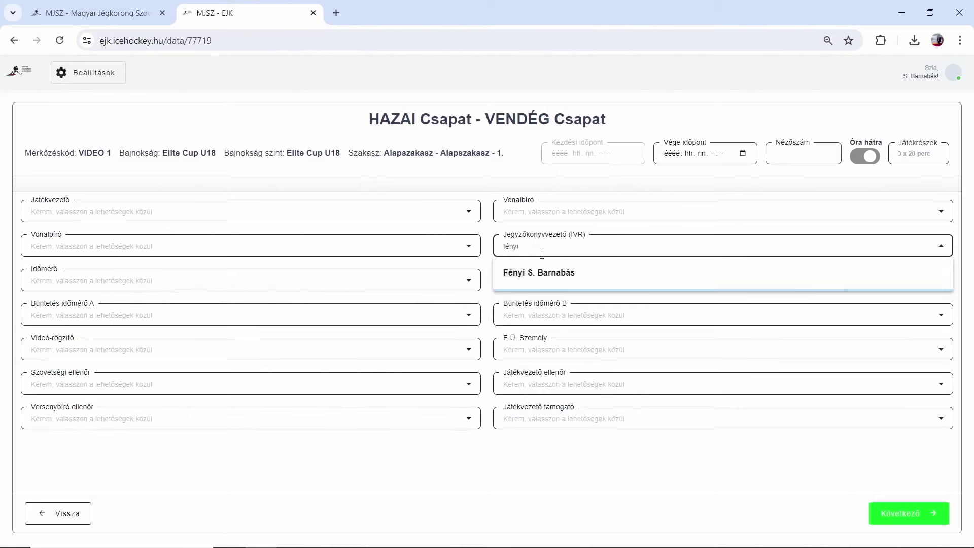
left_click(522, 272)
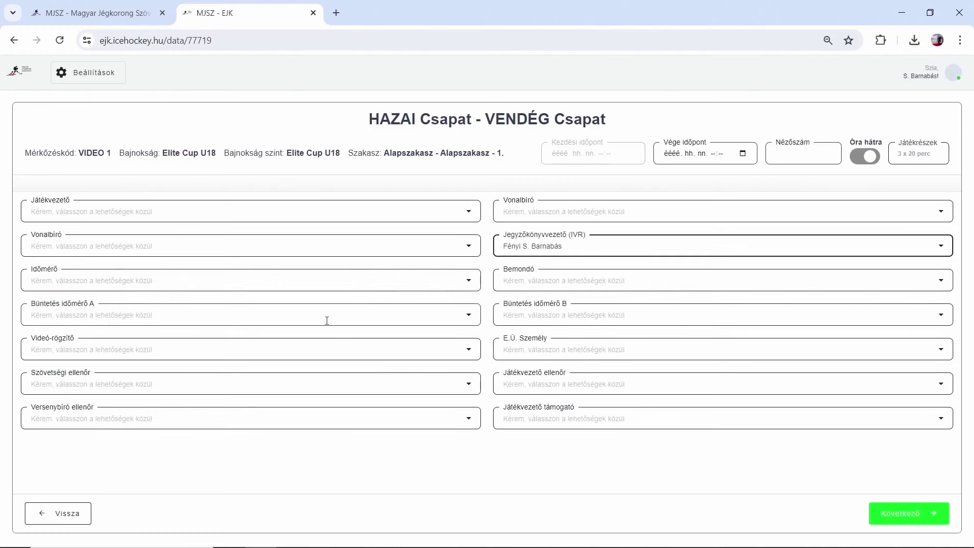
- Set Szövetségi ellenőr, Játékvezető ellenőr, Versenybíró ellenőr and Játékvezető támogató to Nincs
left_click(211, 381)
left_click(85, 234)
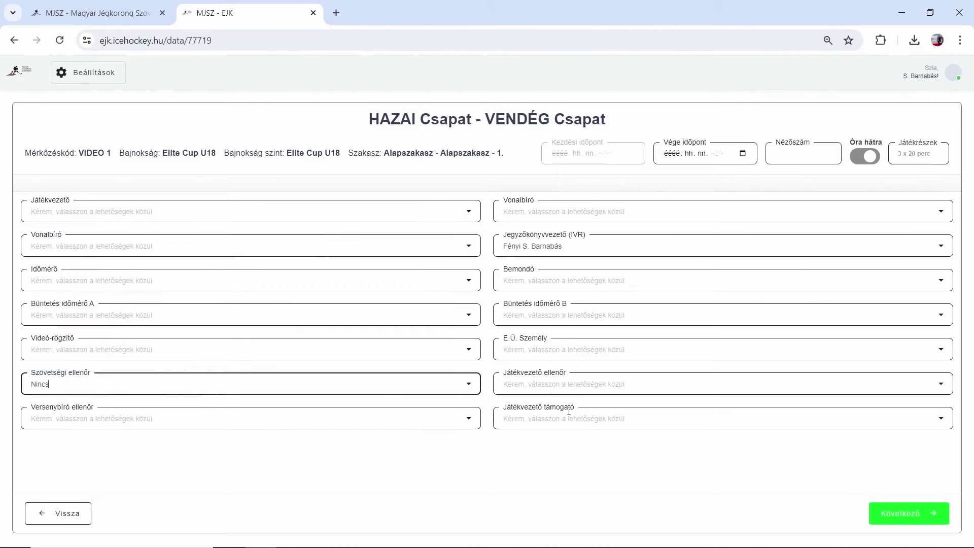
left_click(512, 384)
left_click(510, 231)
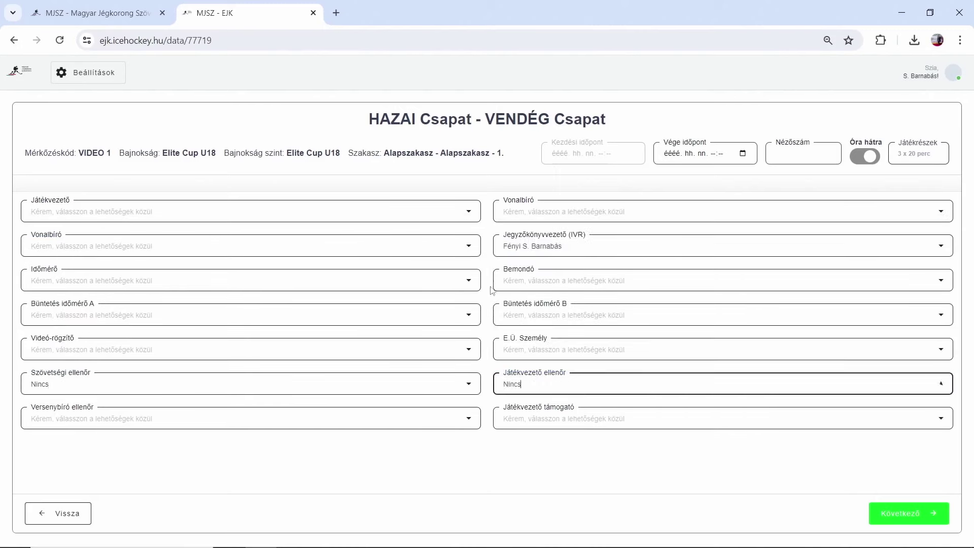
left_click(435, 421)
left_click(126, 272)
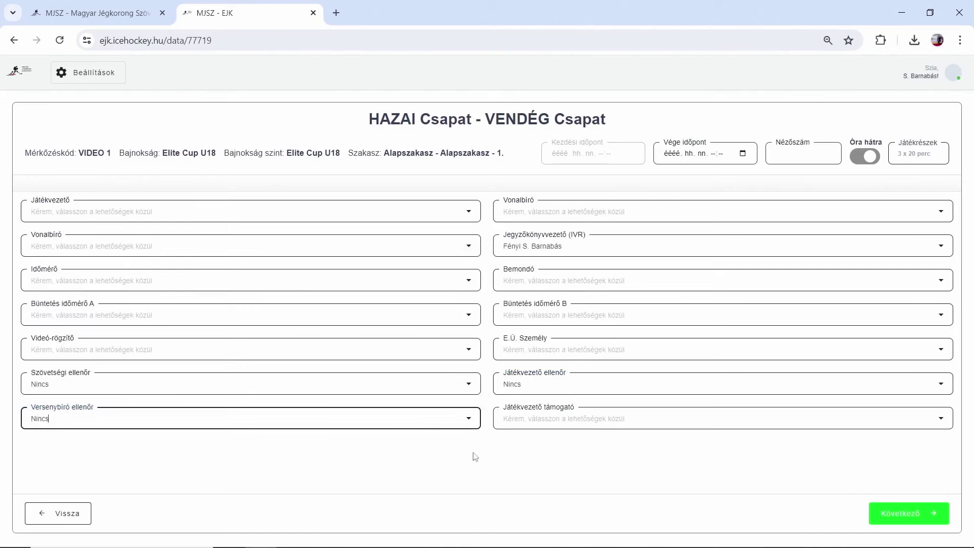
left_click(555, 419)
left_click(551, 443)
- Set E.Ü. Személy, Büntetés időmérő B, Bemondó and the Vonalbíró beside Játékvezető to Nincs
left_click(544, 350)
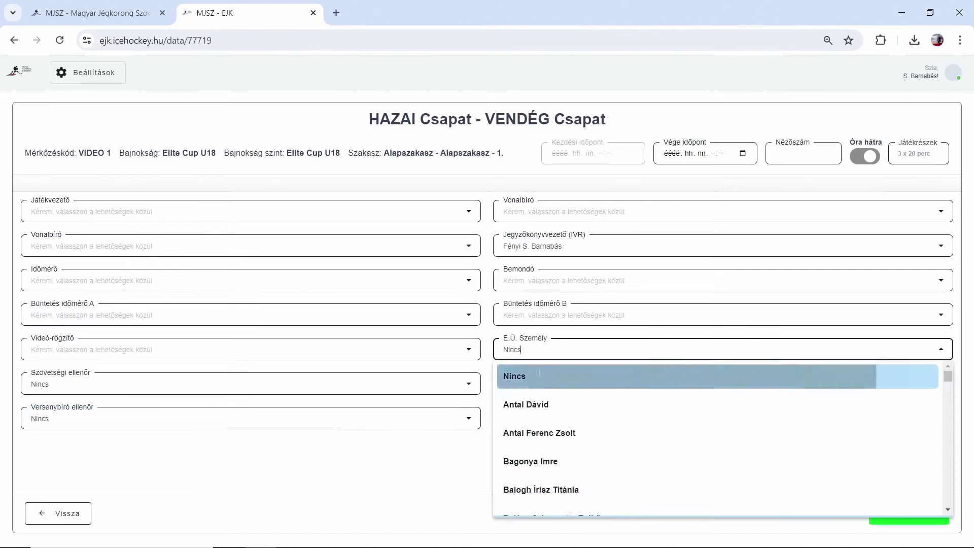
left_click(543, 376)
left_click(542, 315)
left_click(540, 344)
left_click(546, 284)
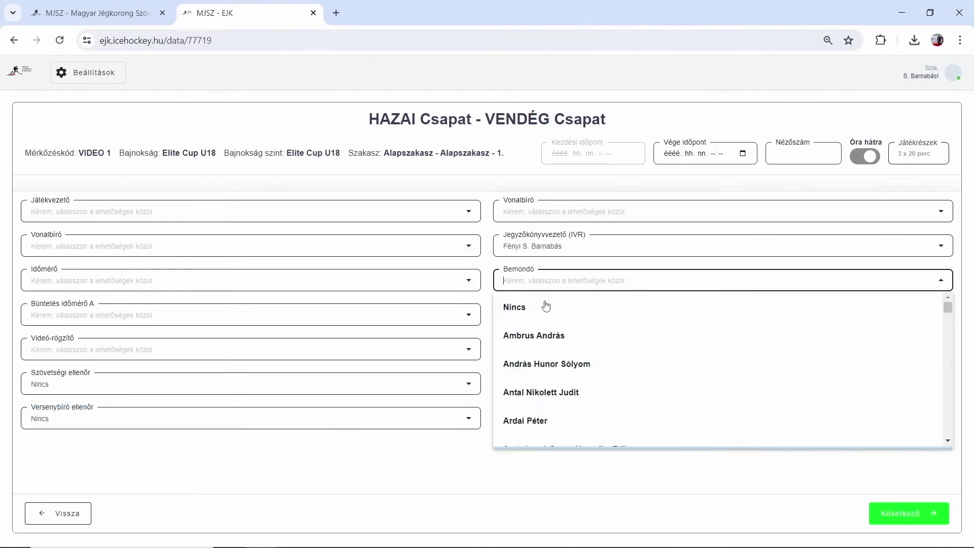
left_click(546, 306)
left_click(546, 214)
left_click(542, 248)
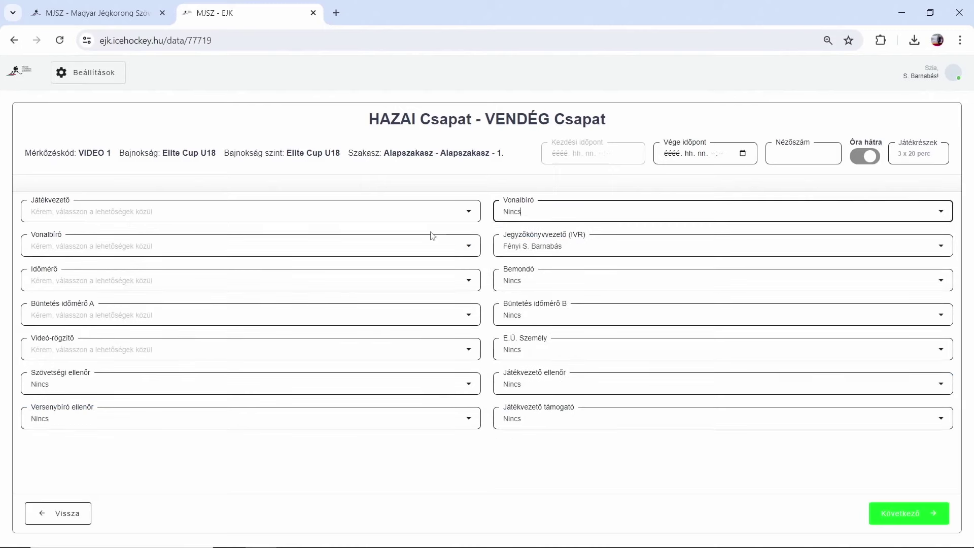
- Set Játékvezető, the remaining Vonalbíró, Időmérő, Büntetés időmérő A and Videó-rögzítő to Nincs, and submit the officials form
left_click(426, 211)
left_click(313, 243)
left_click(143, 247)
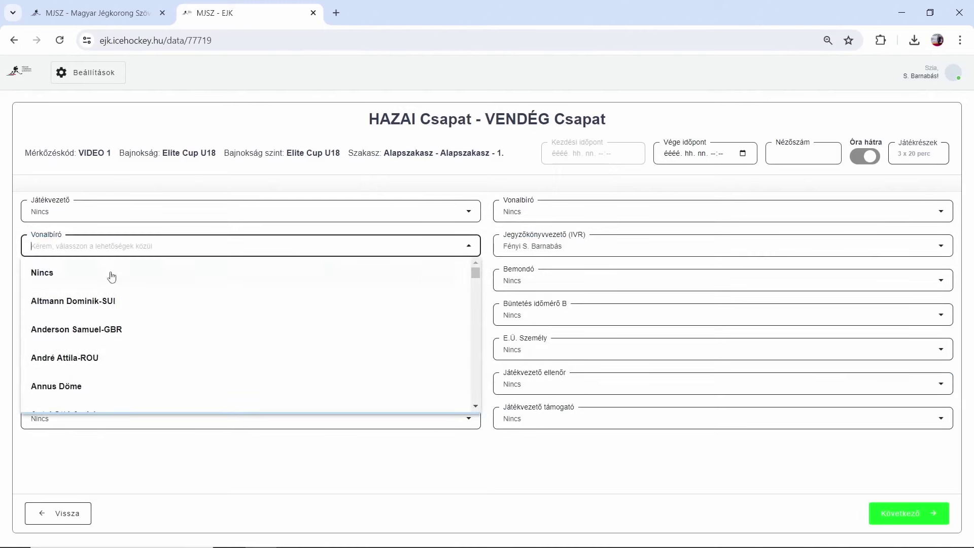
left_click(113, 276)
left_click(99, 282)
left_click(91, 308)
left_click(86, 315)
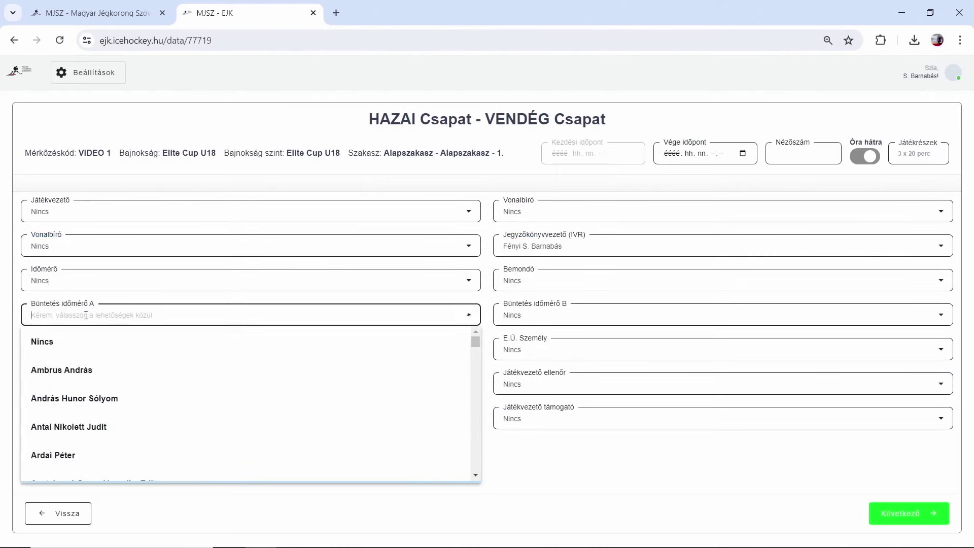
left_click(81, 338)
left_click(68, 356)
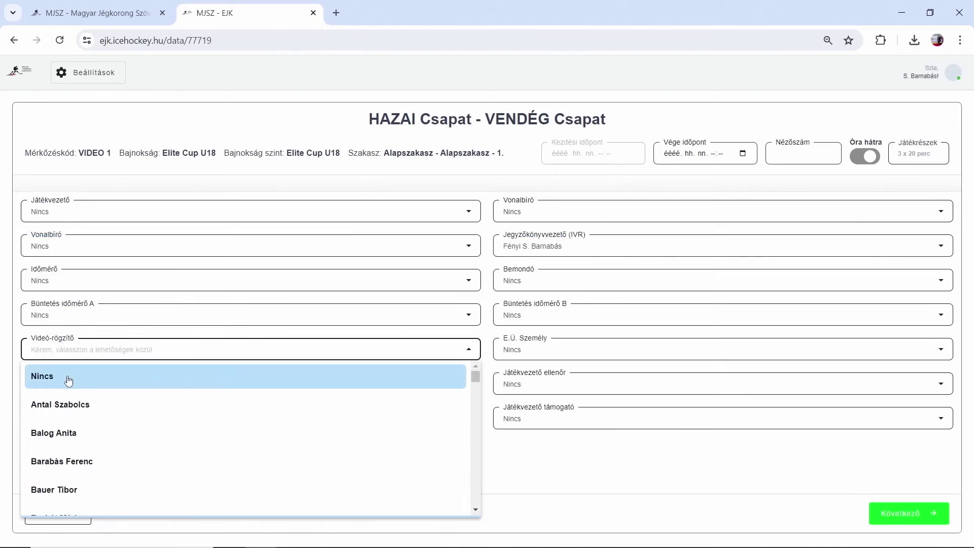
left_click(68, 376)
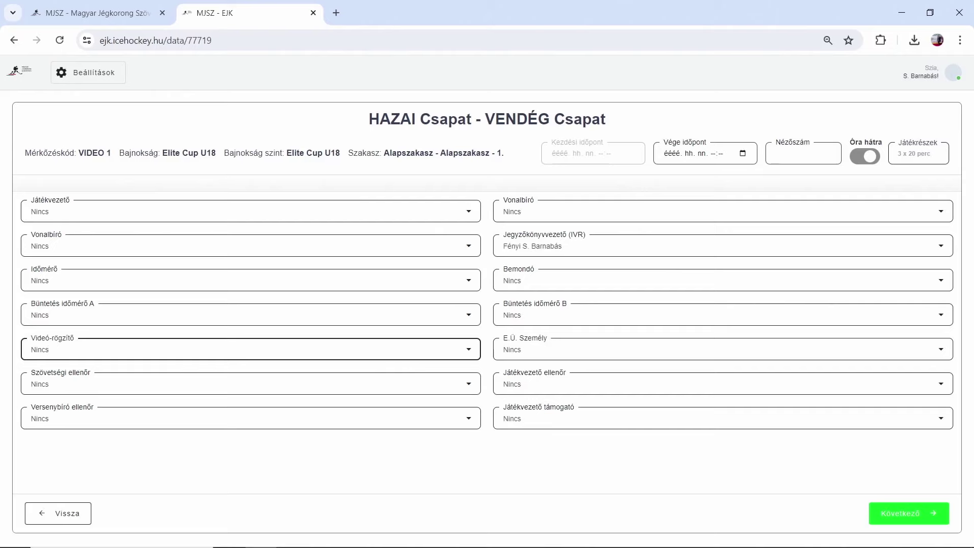
left_click(919, 512)
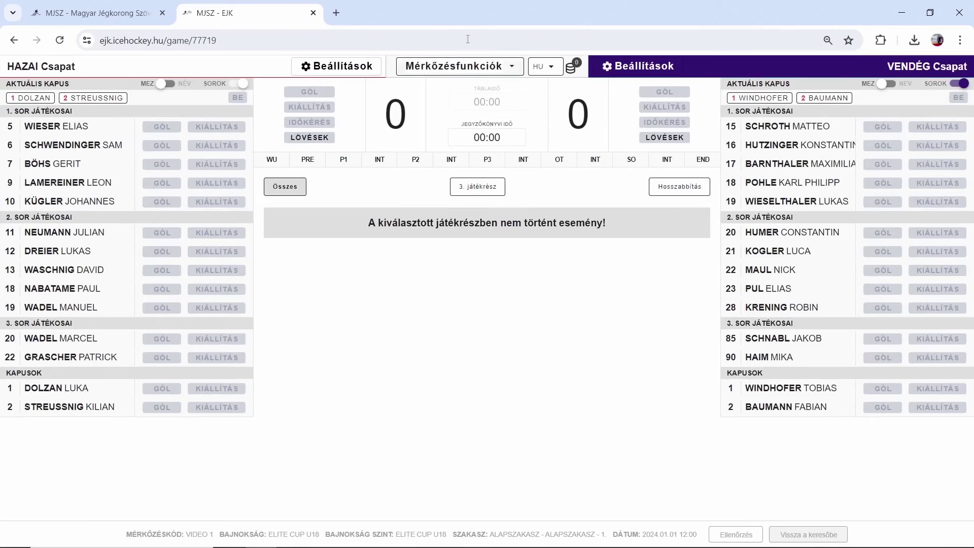
- Download the line-up document (Összeállítás nyomtatás), check both teams' lines in the PDF and close it
left_click(402, 69)
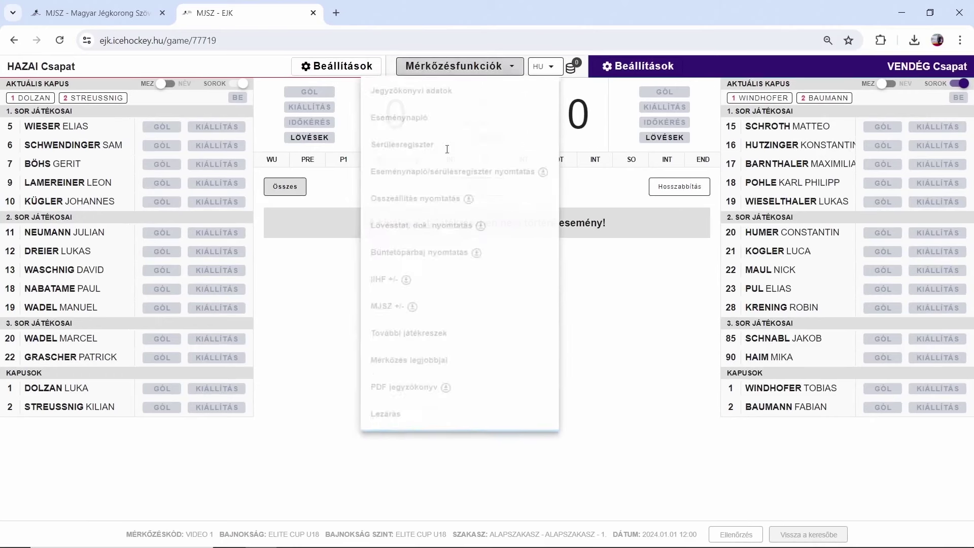
left_click(424, 207)
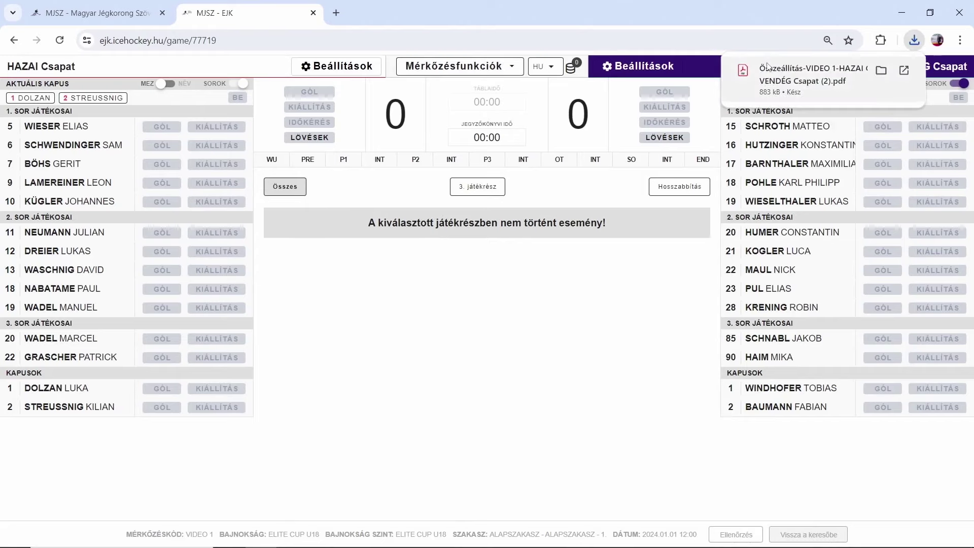
left_click(768, 77)
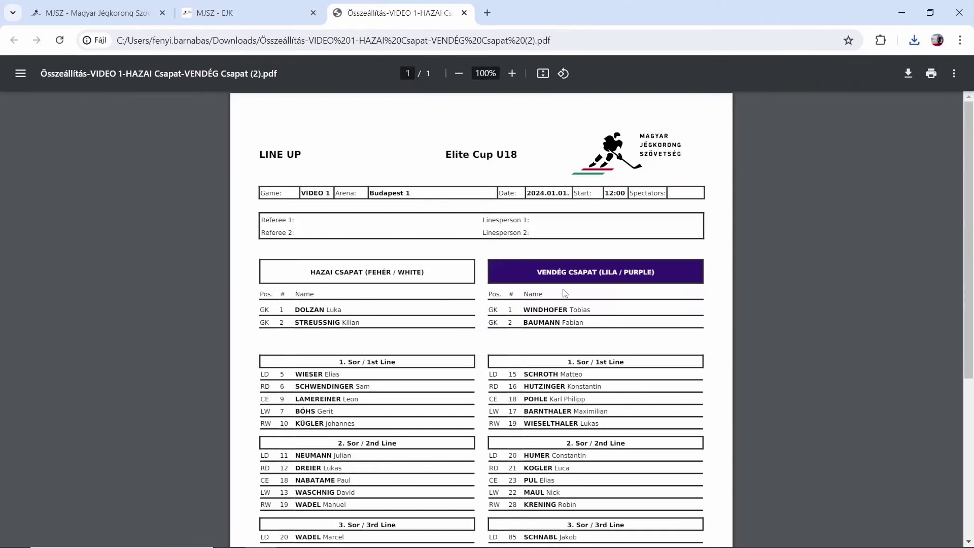
scroll(485, 320, "down", 3)
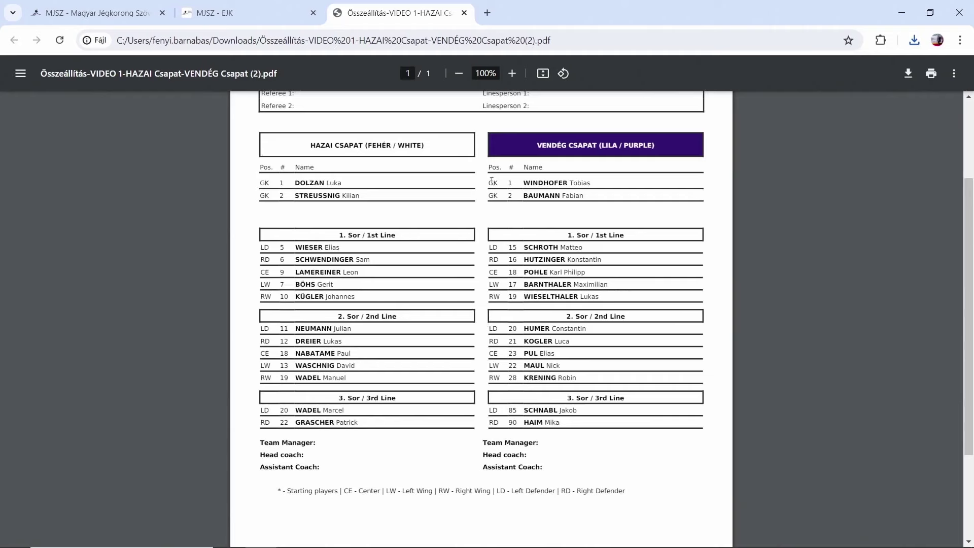
left_click(464, 13)
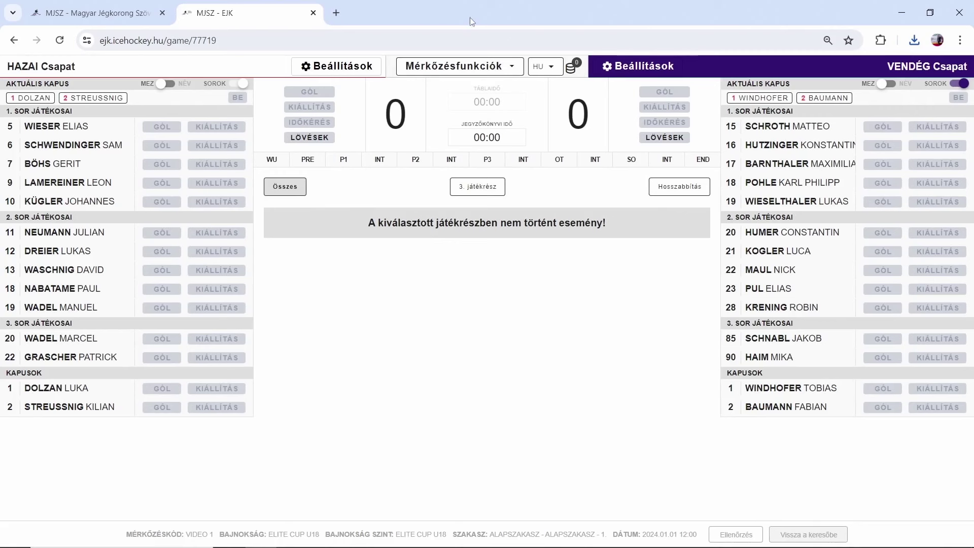
- Download the shot statistics form (Lövésstat. dok. nyomtatás) and review both teams' sheets in the PDF
left_click(467, 69)
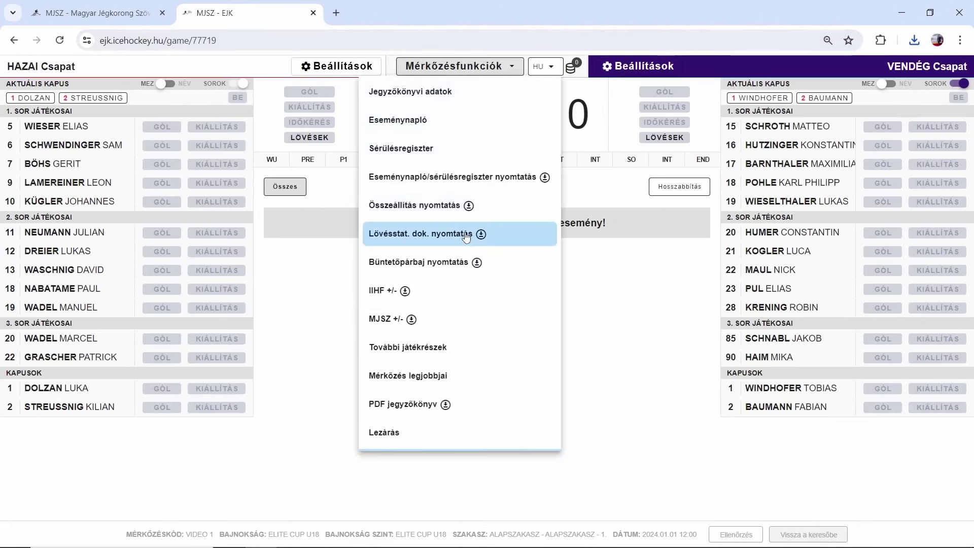
left_click(466, 236)
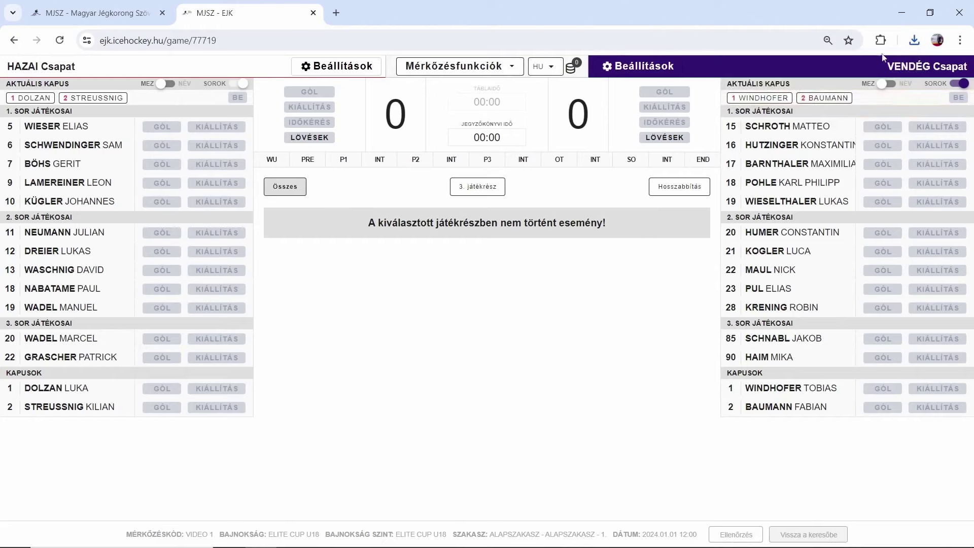
left_click(914, 40)
left_click(813, 111)
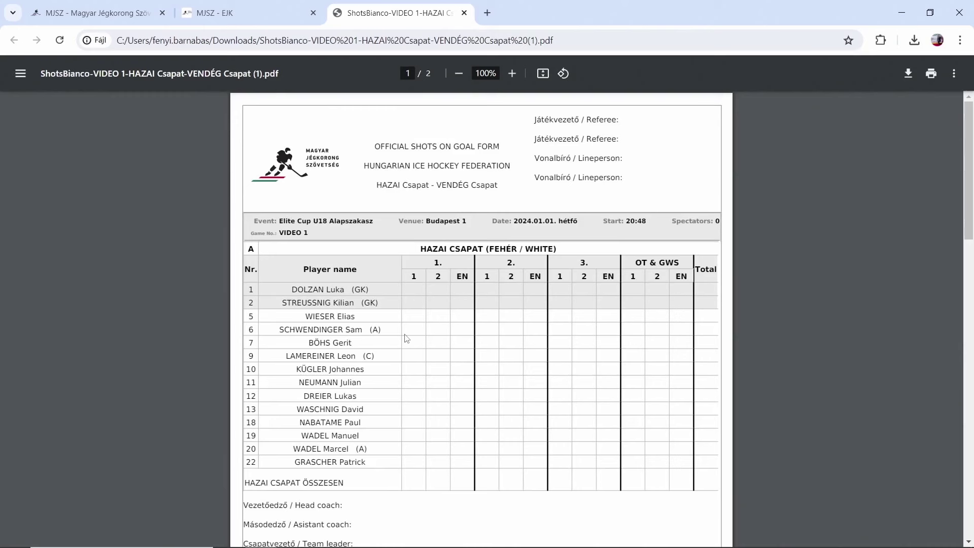
scroll(565, 271, "down", 6)
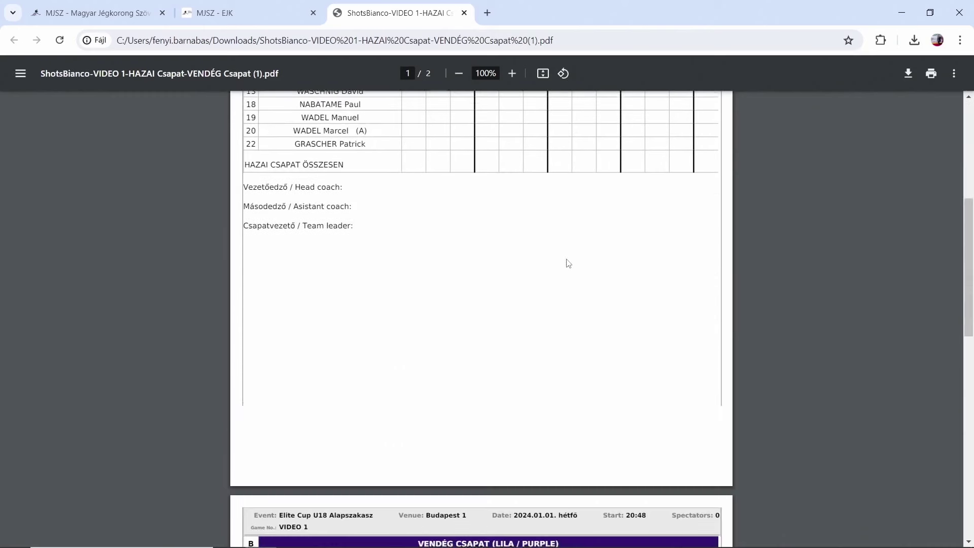
scroll(567, 264, "down", 6)
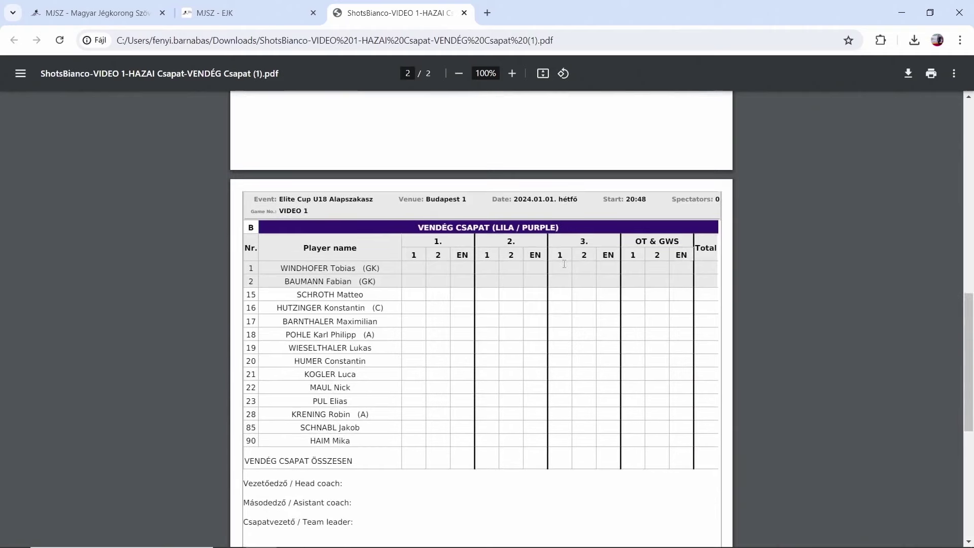
- Preview the shots form print with 2 pages per sheet, cancel printing and close the PDF
left_click(929, 80)
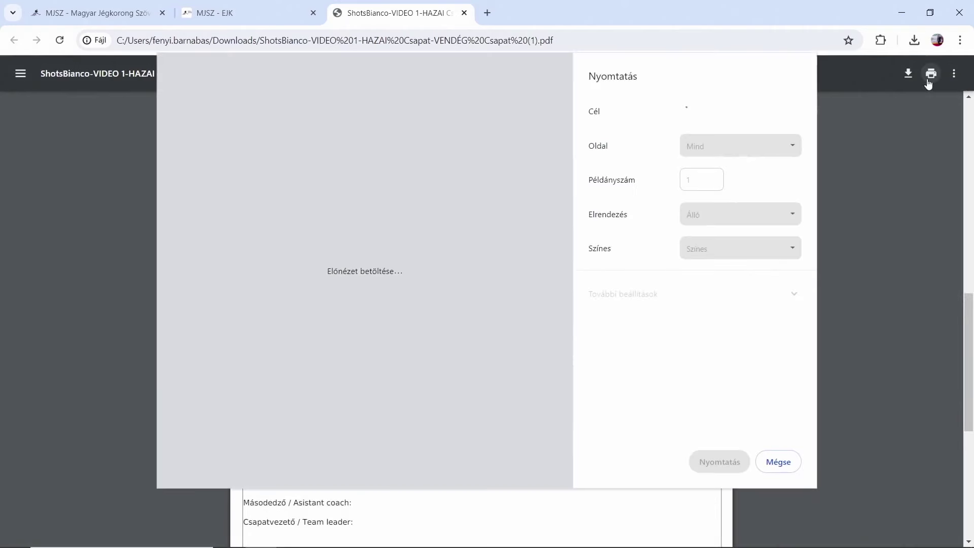
left_click(614, 259)
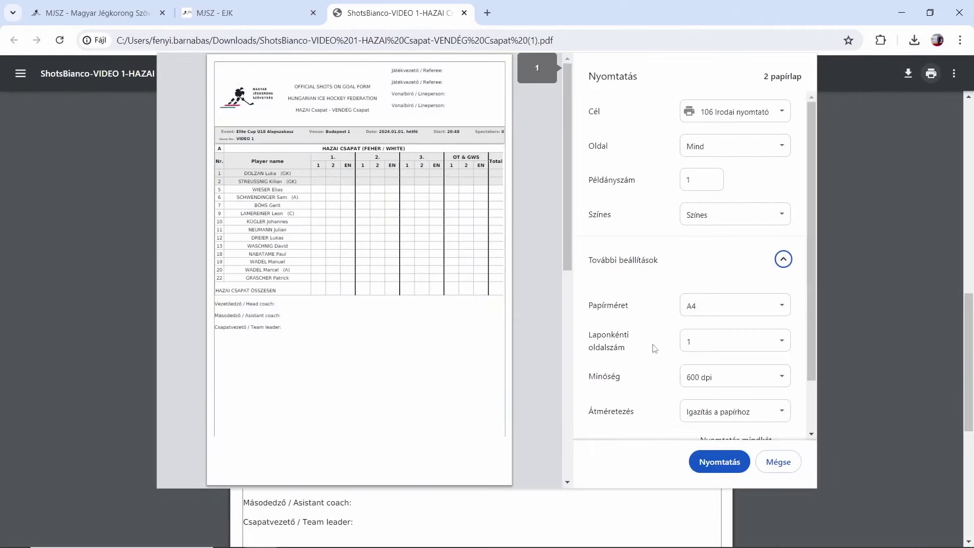
left_click(700, 340)
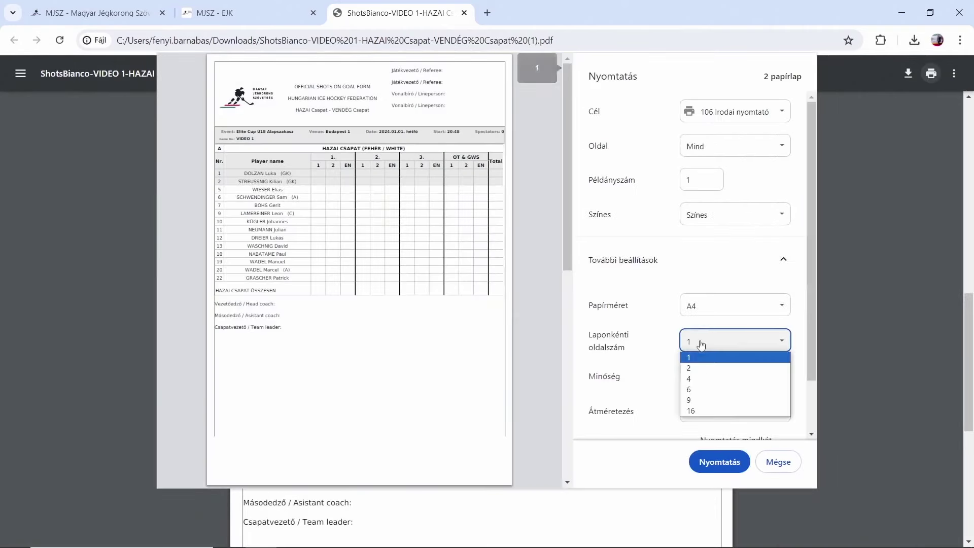
left_click(695, 369)
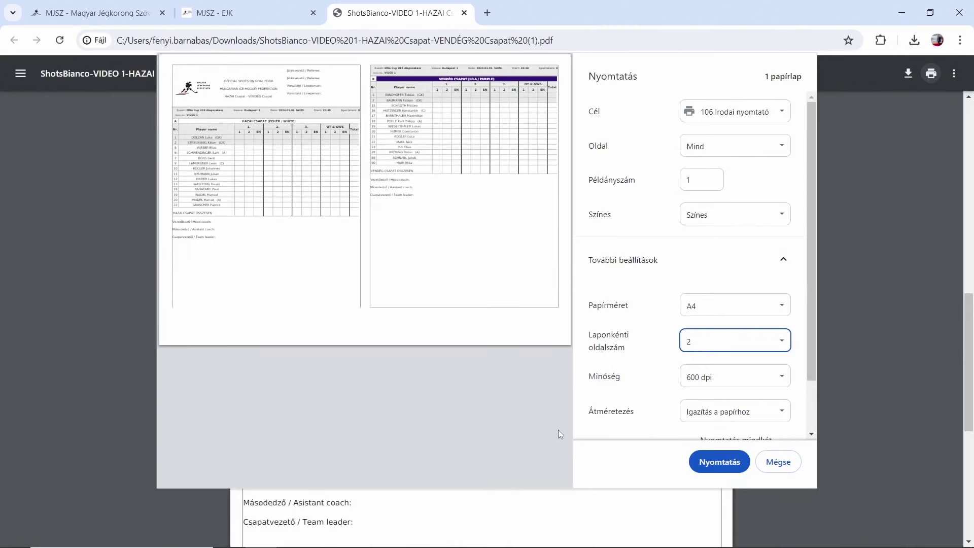
left_click(774, 462)
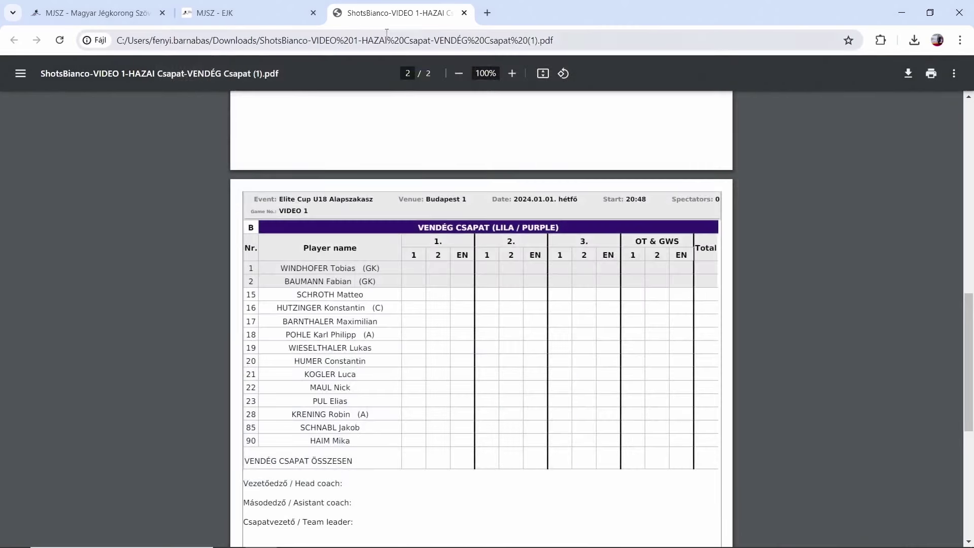
left_click(464, 13)
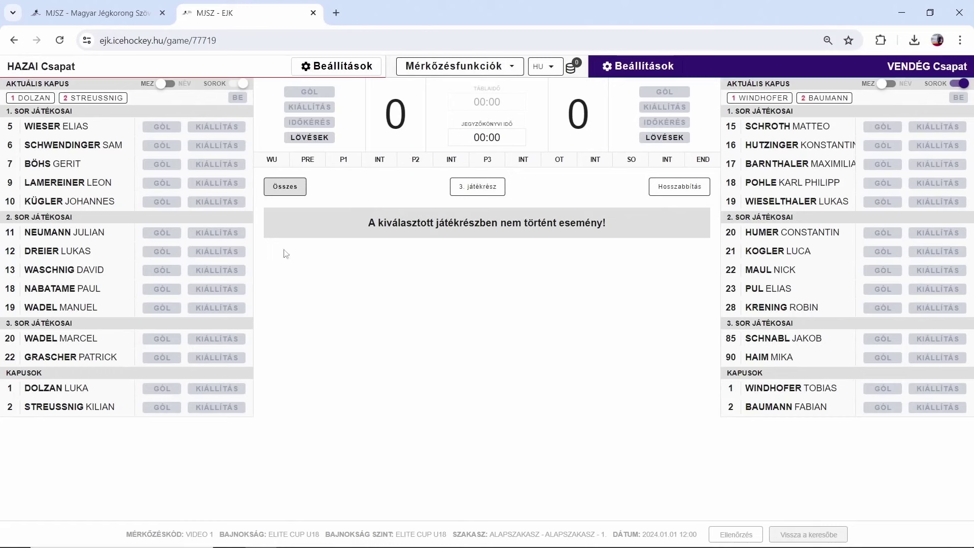
- Turn off the line grouping (Sorok) in both the home and away player lists
left_click(239, 83)
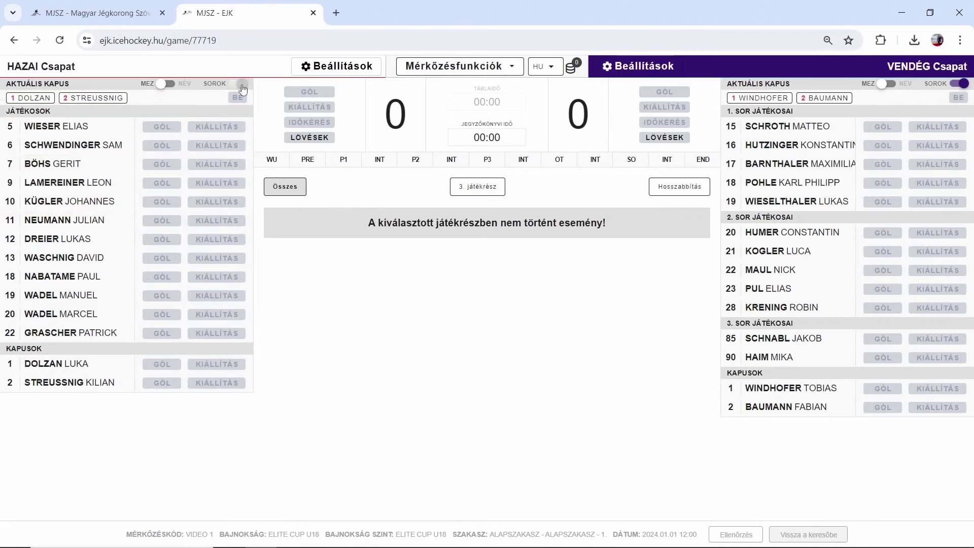
left_click(963, 84)
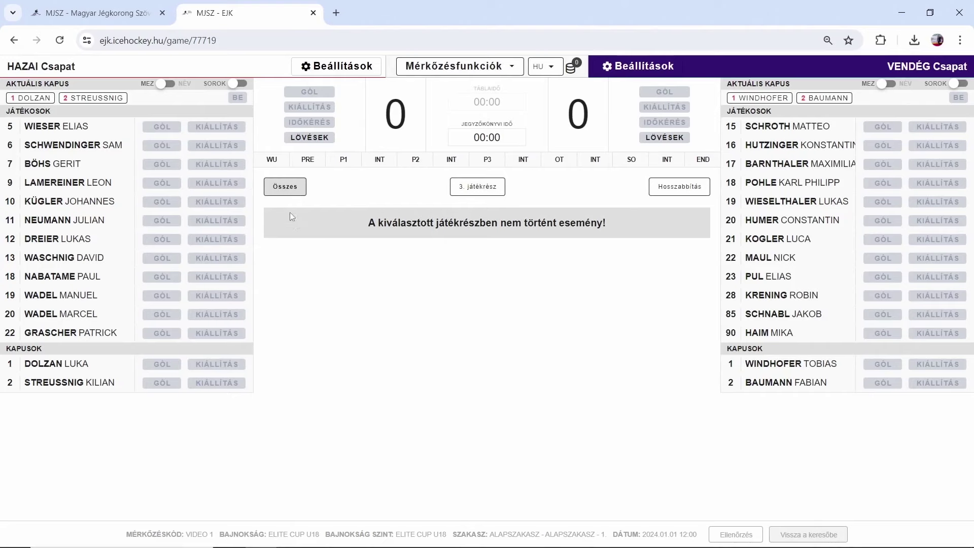
- Start the warm-up phase (WU), confirm the period change, and then mark the end of the warm-up (PRE)
left_click(271, 160)
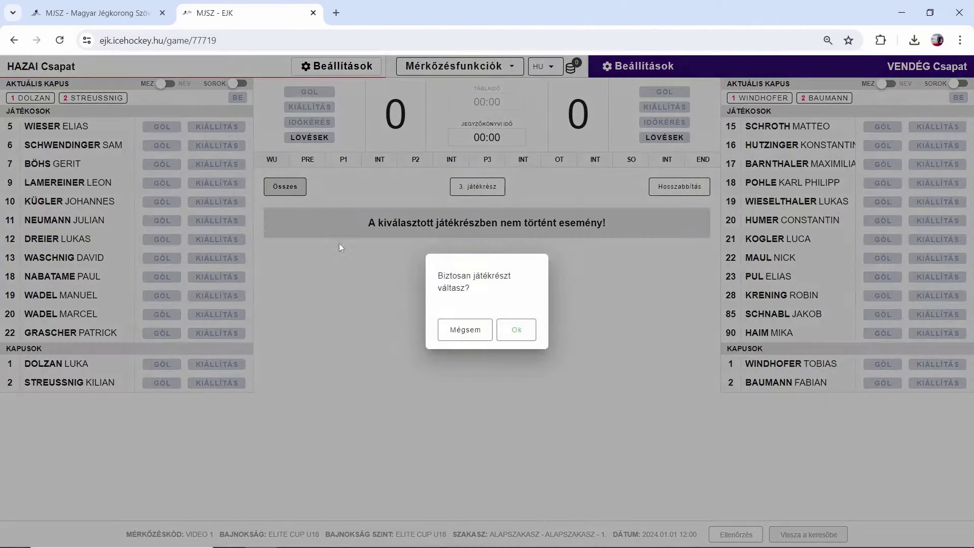
left_click(531, 338)
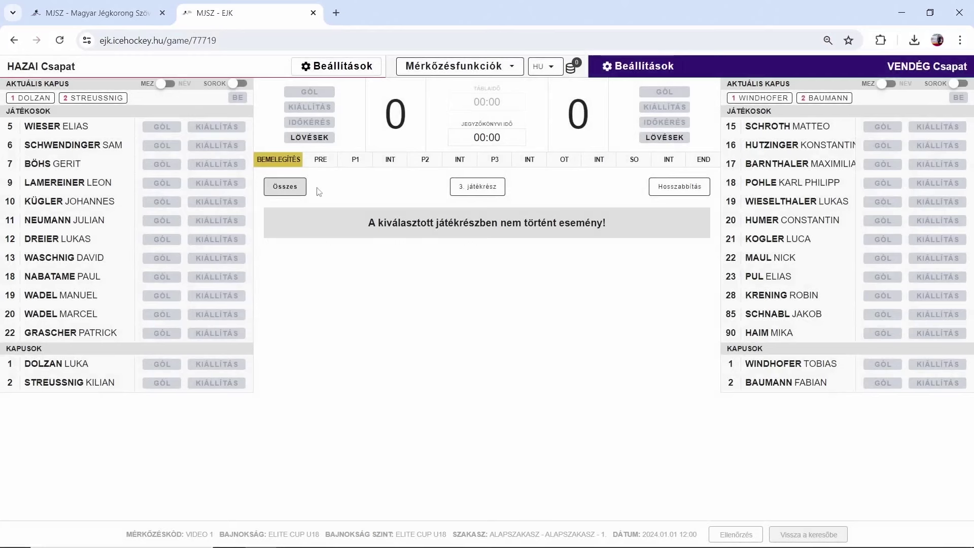
left_click(323, 161)
left_click(516, 338)
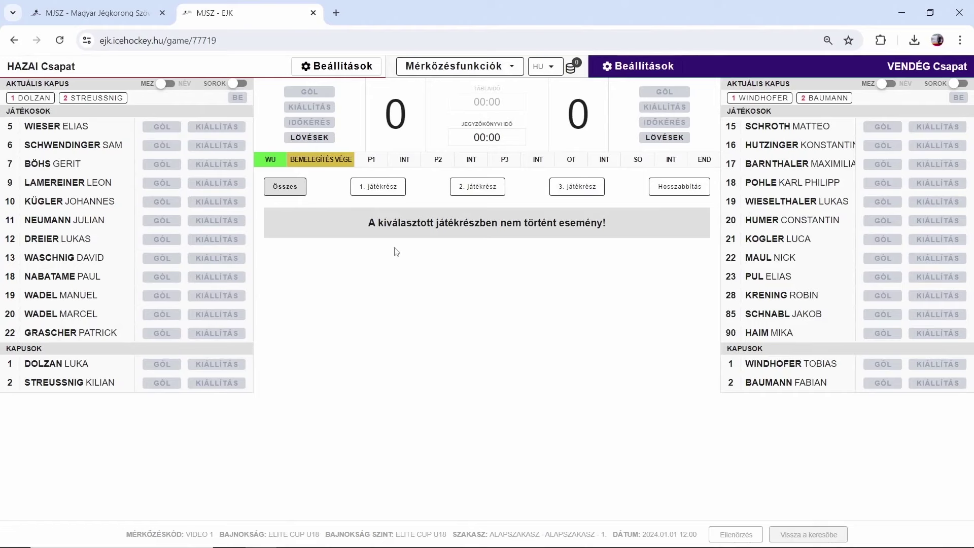
- Start the first period (P1) with goalkeeper number 1 on the ice for both teams and approve it
left_click(372, 159)
left_click(517, 327)
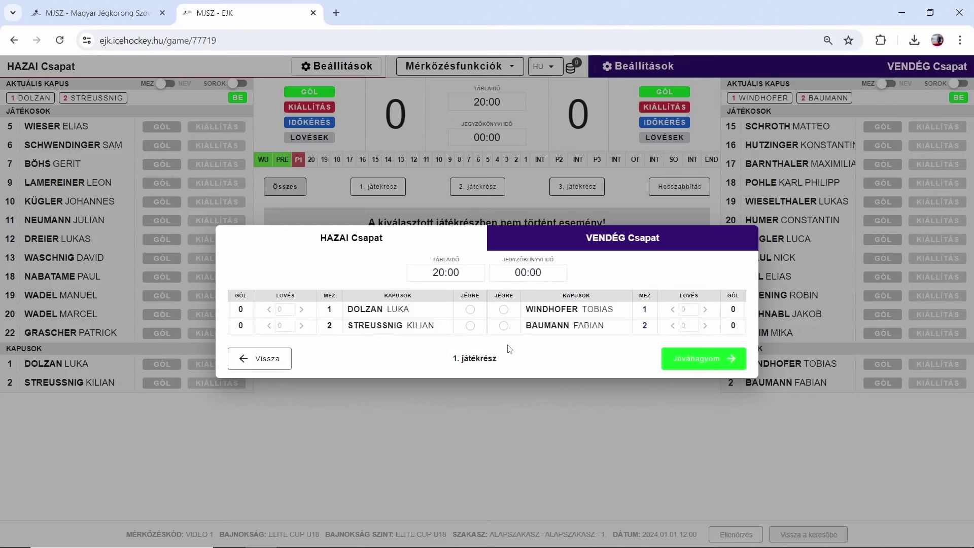
left_click(469, 309)
left_click(503, 309)
left_click(678, 361)
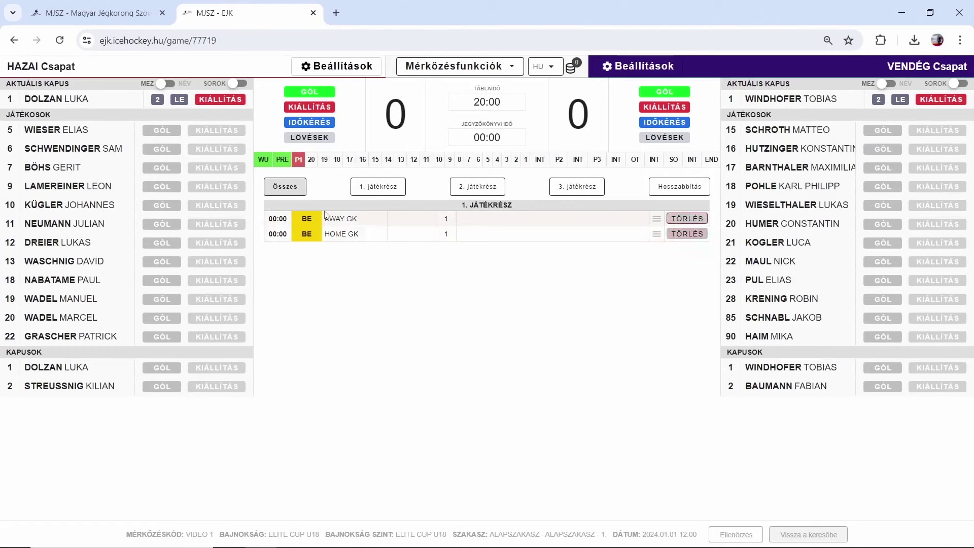
- Advance the scoreboard time (Táblaidő) to 17:00, set it to 16:45, and open a penalty entry for home player 5
left_click(311, 160)
left_click(324, 160)
left_click(337, 162)
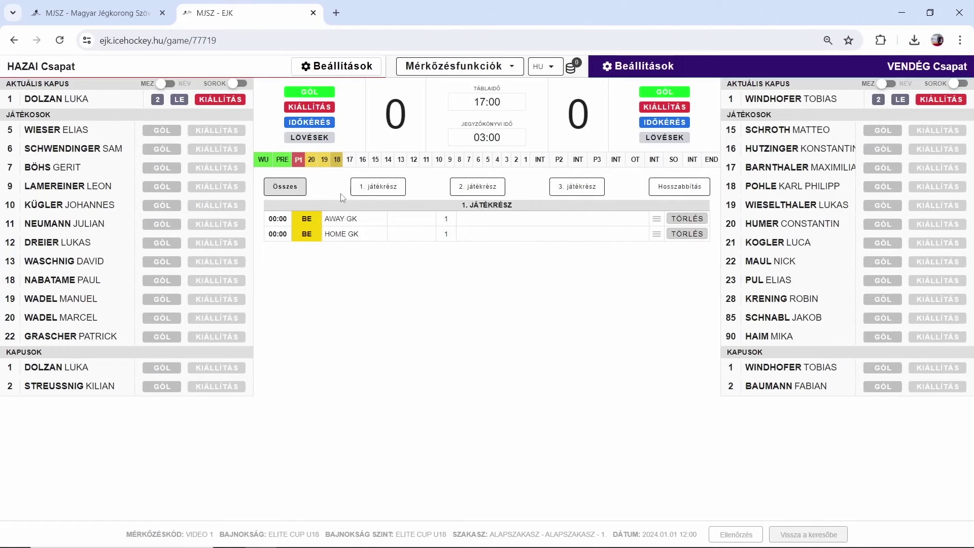
left_click(505, 103)
type("1645")
key("Return")
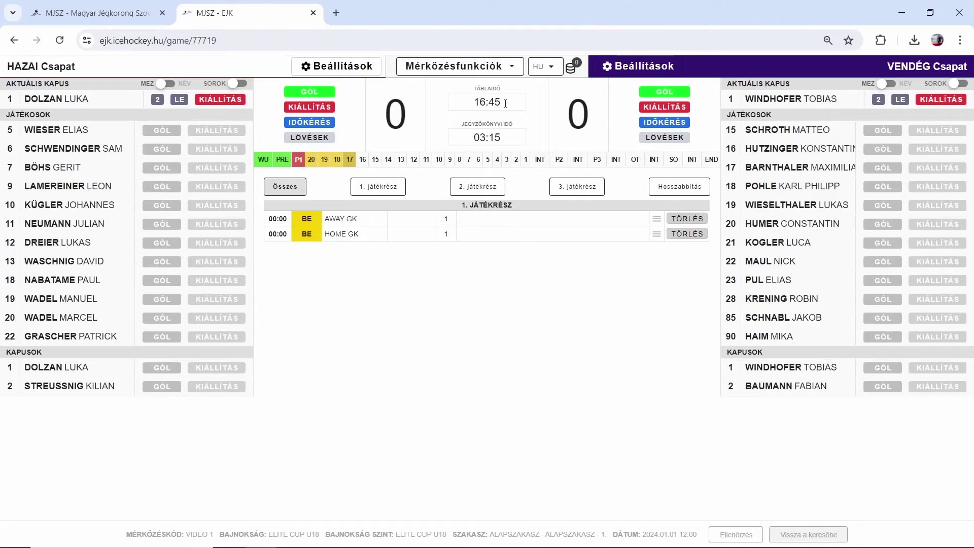
left_click(216, 131)
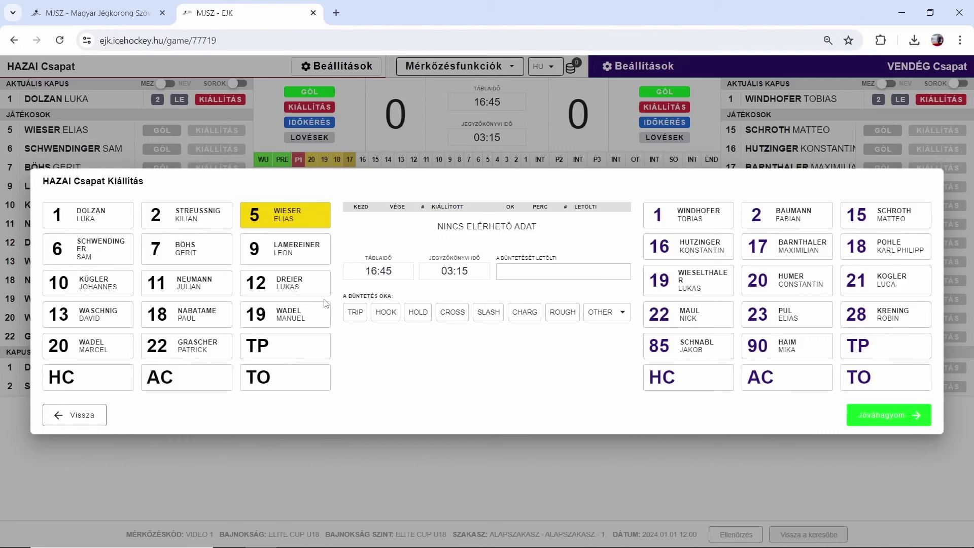
- Look through the list of other penalty reasons, try filtering it by "knee", and close the list
left_click(600, 318)
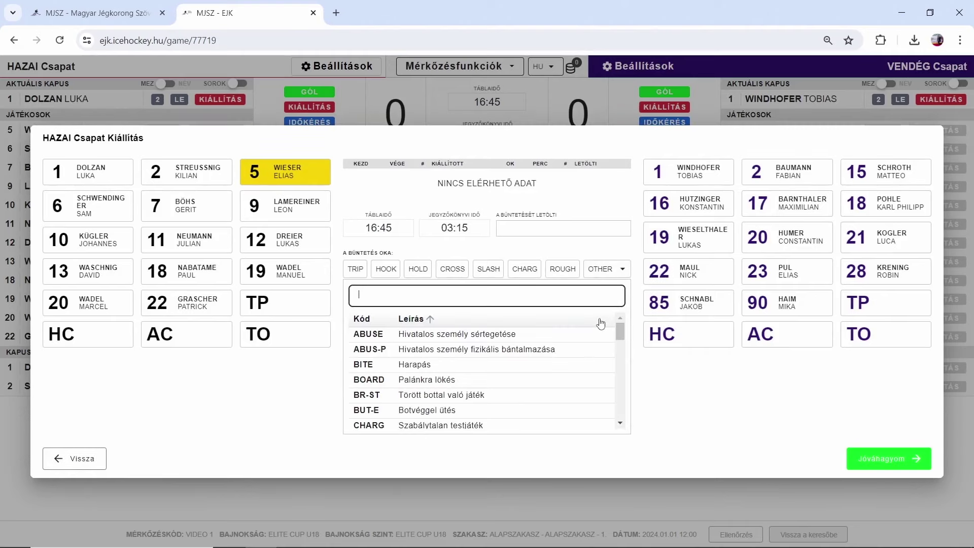
scroll(500, 360, "down", 1)
scroll(500, 360, "down", 12)
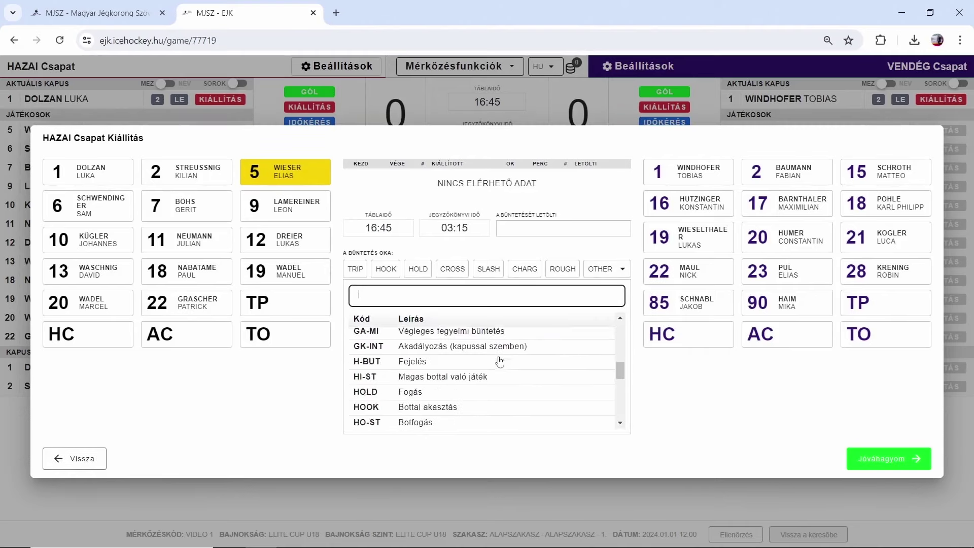
scroll(500, 363, "up", 10)
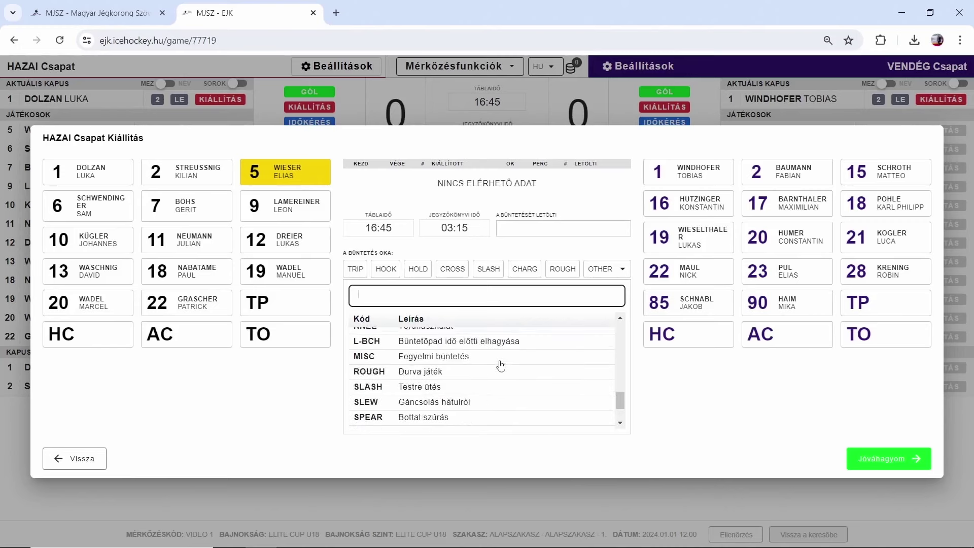
type("knee")
key("BackSpace")
key("BackSpace")
key("BackSpace")
key("BackSpace")
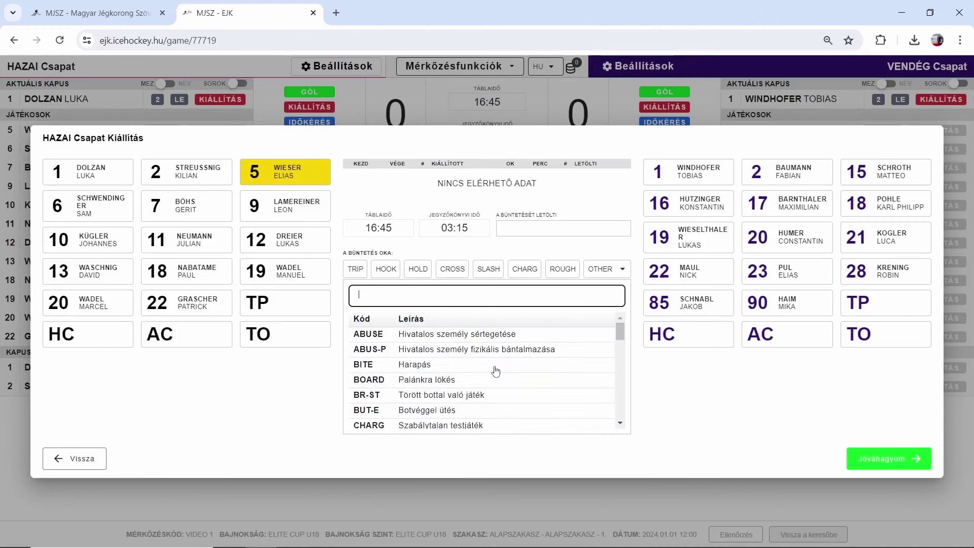
key("Escape")
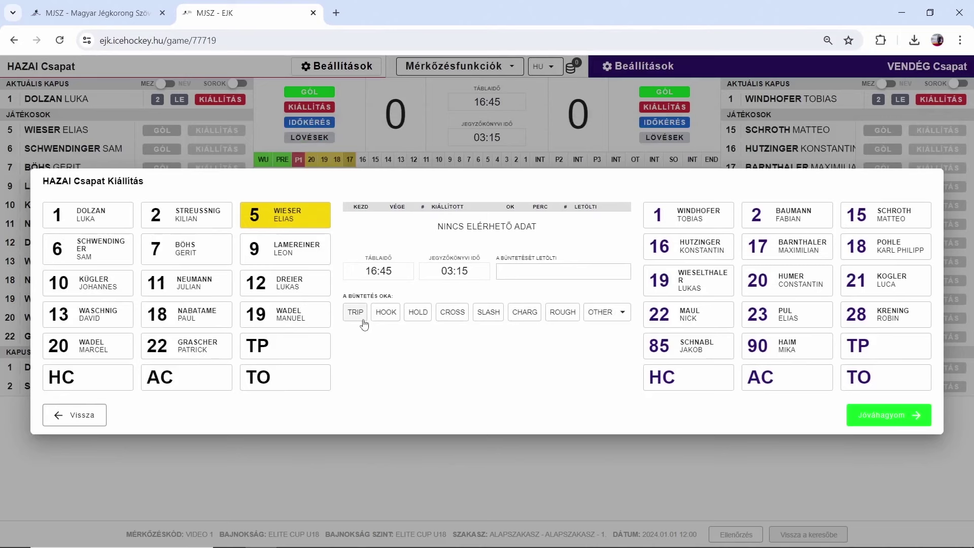
- Give home player 5 a 2-minute penalty with the reason TRIP and approve it
left_click(361, 319)
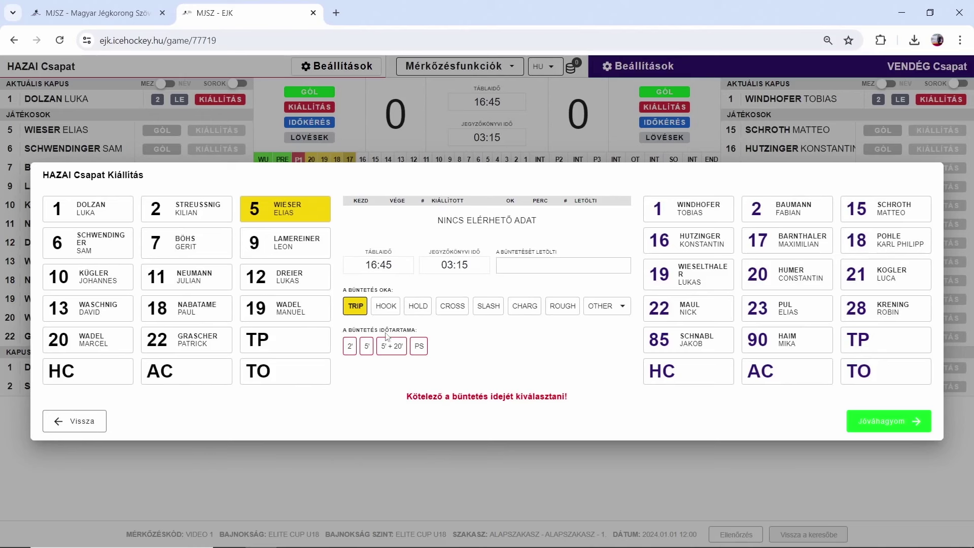
left_click(348, 345)
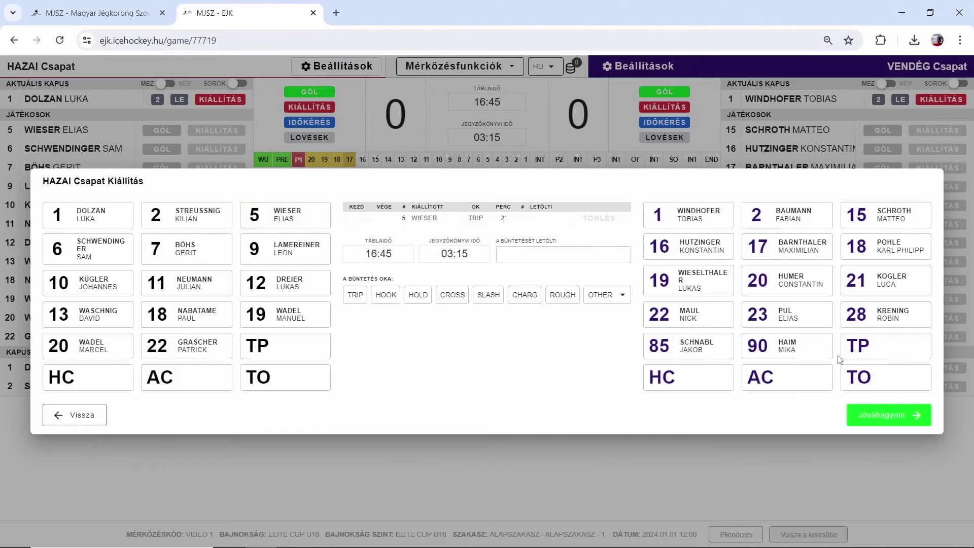
left_click(866, 423)
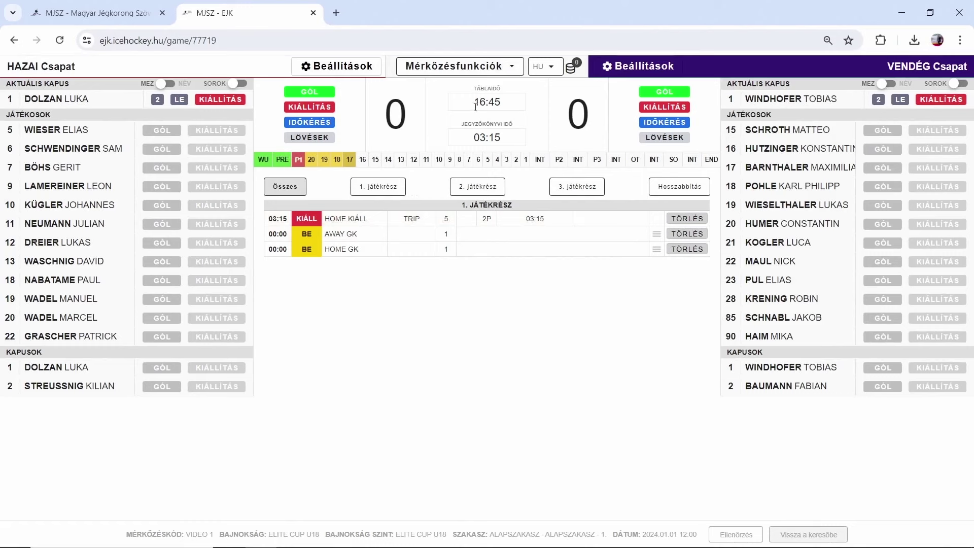
- Advance the scoreboard time to 14:00, set it to 12:30, and open a goal entry for away player 15
left_click(362, 161)
left_click(375, 161)
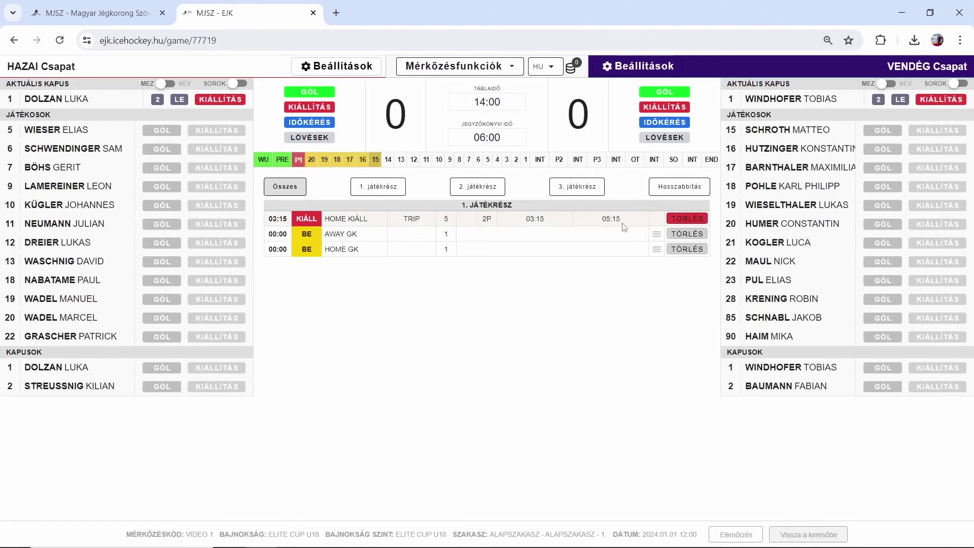
left_click(479, 104)
type("12:30")
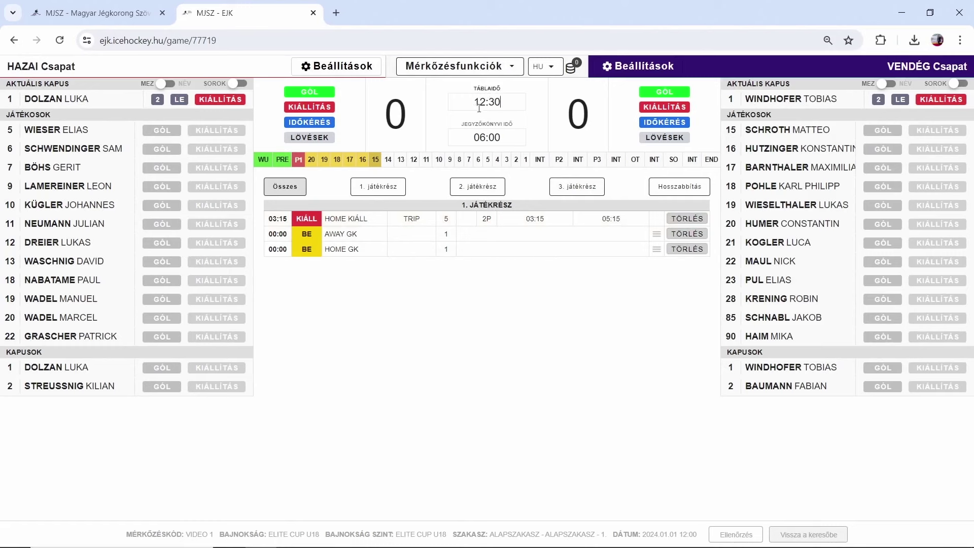
key("Return")
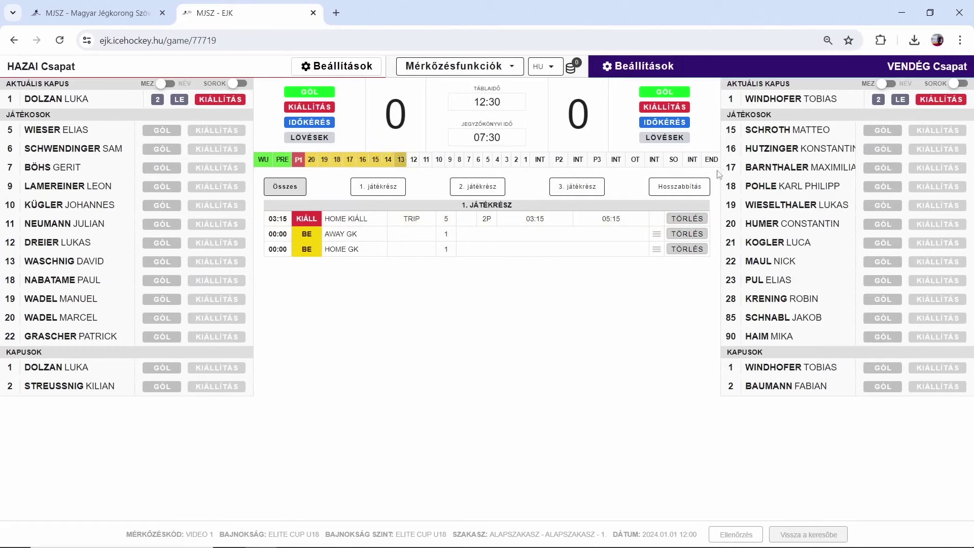
left_click(883, 131)
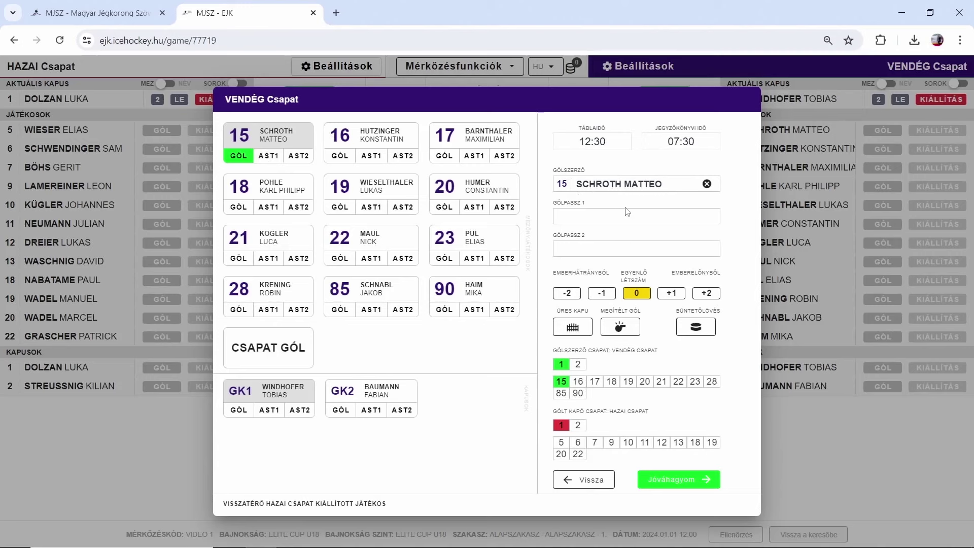
- Clear the goal scorer and try finding a scorer by surname and by number 19, emptying the field again
left_click(706, 184)
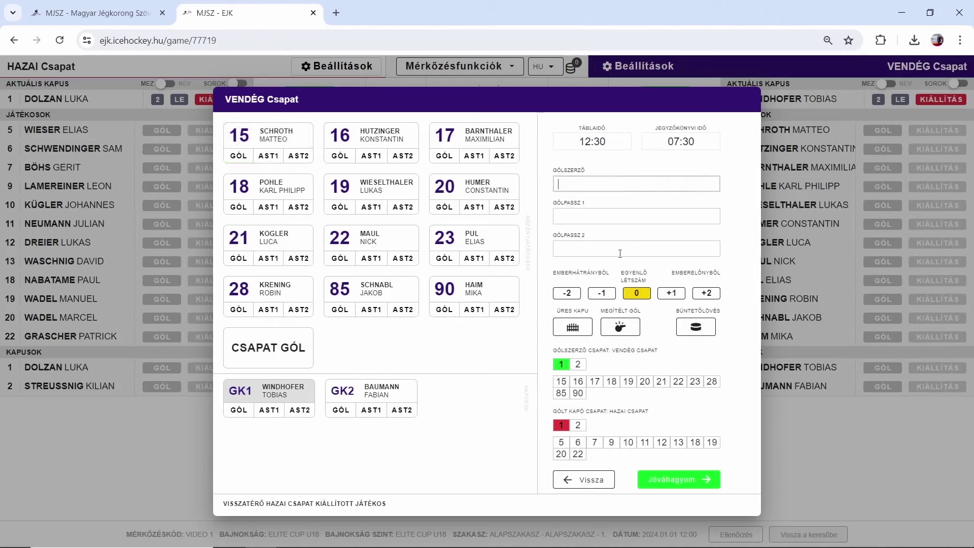
left_click(605, 184)
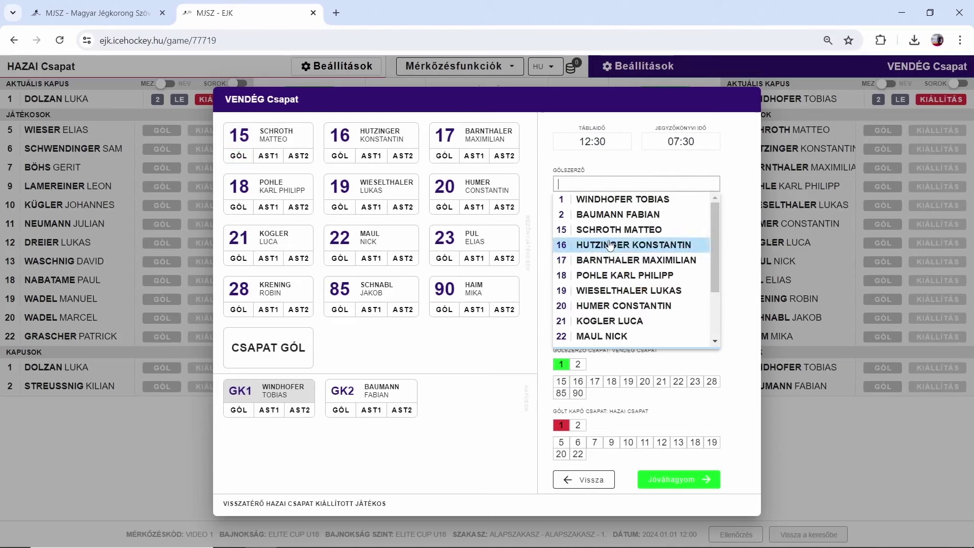
scroll(603, 253, "down", 2)
scroll(601, 253, "up", 2)
type("MAUL")
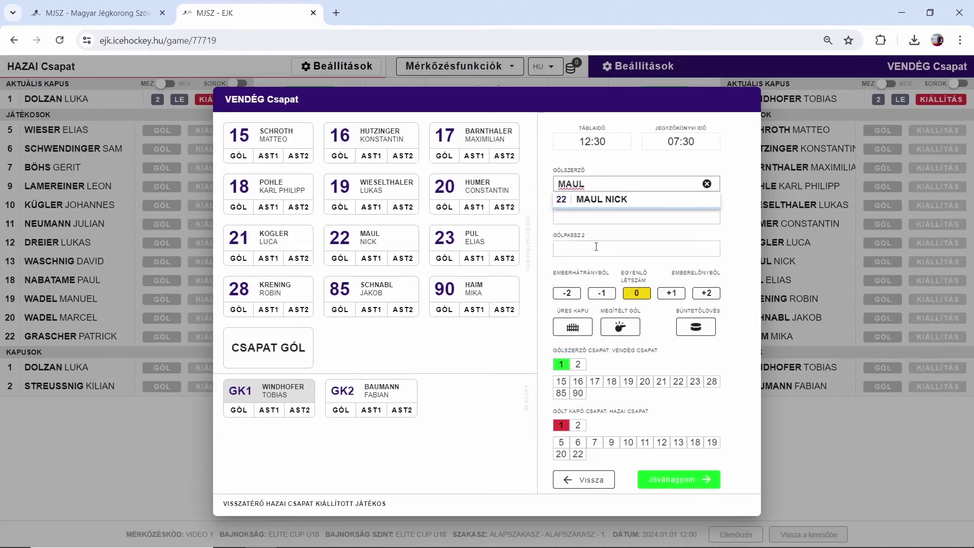
key("BackSpace")
key("BackSpace")
key("BackSpace")
key("BackSpace")
type("19")
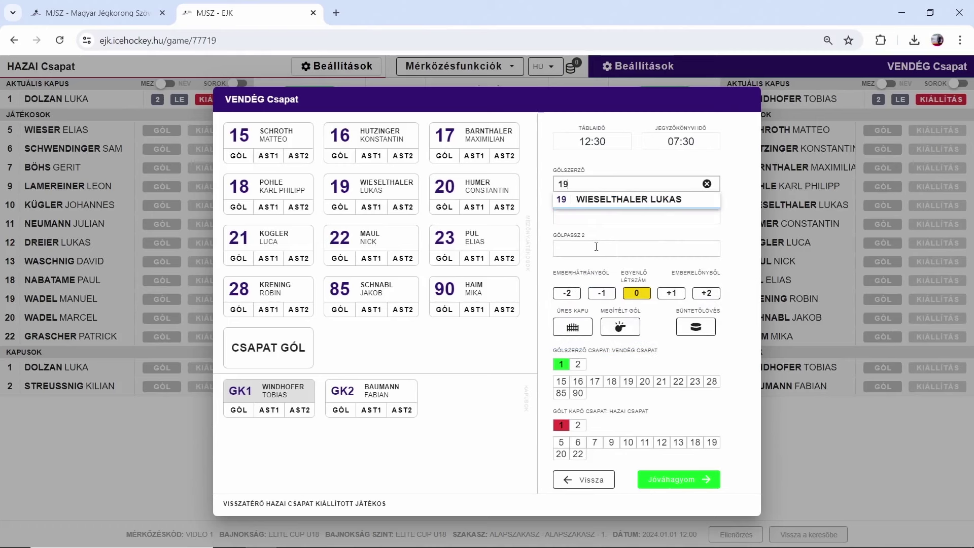
left_click(706, 184)
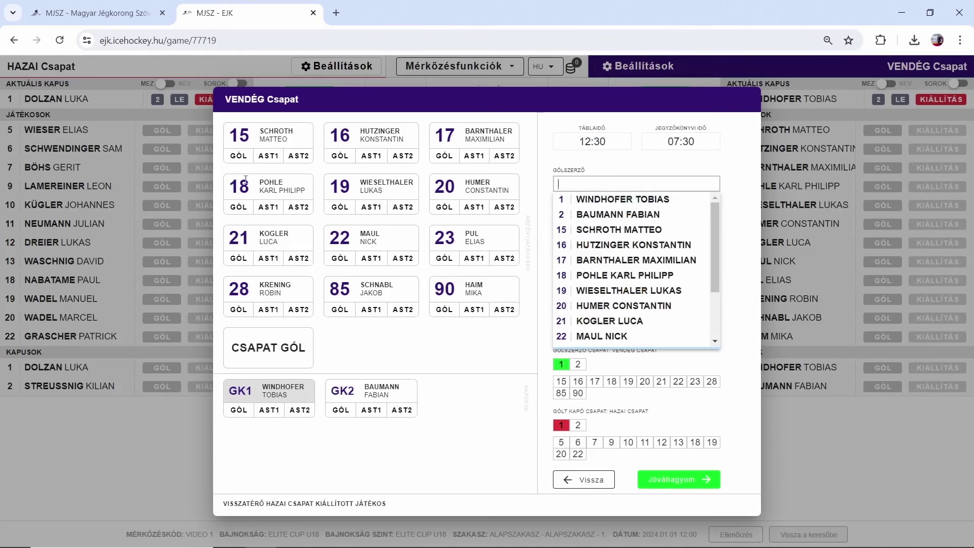
- Try assigning the away goal to players 15, 16, 18, 19 and 20 in turn from their player cards
left_click(239, 156)
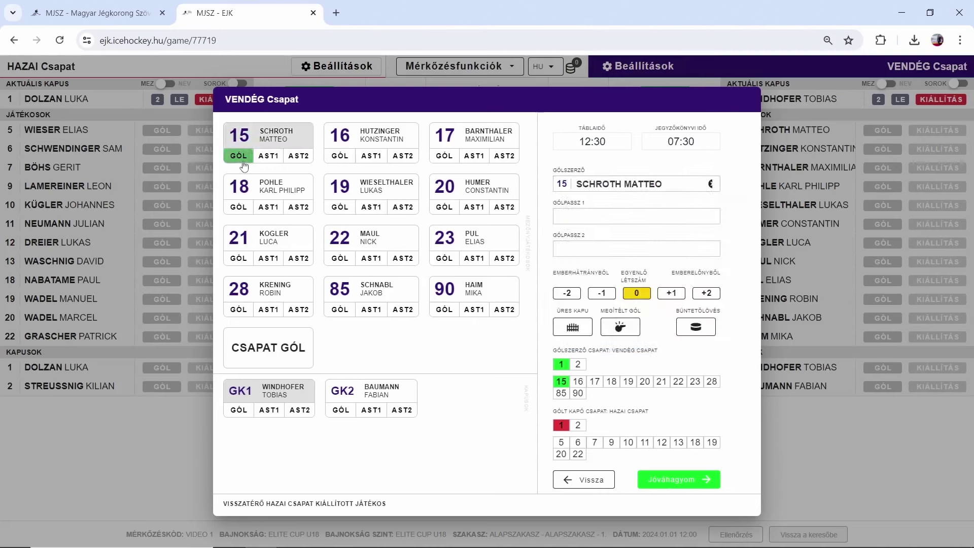
left_click(338, 155)
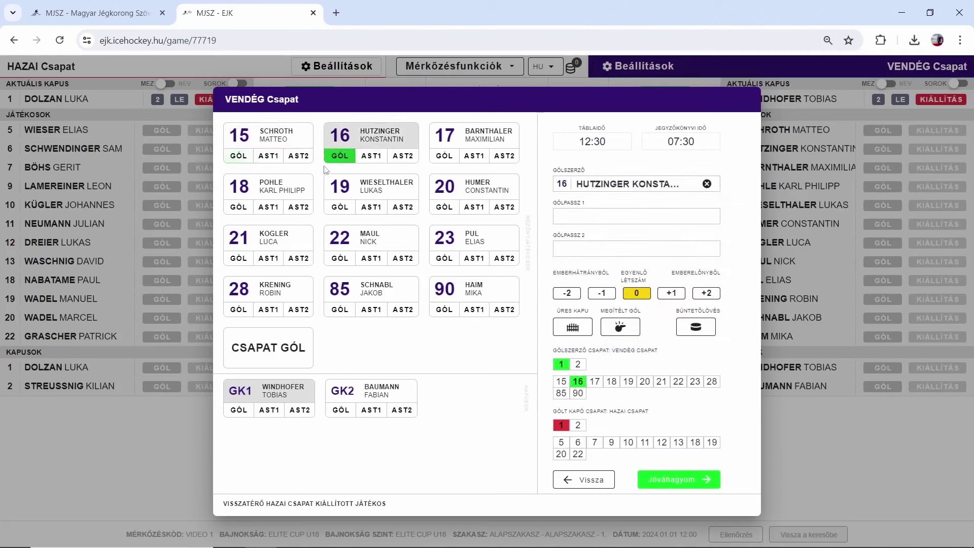
left_click(273, 187)
left_click(345, 207)
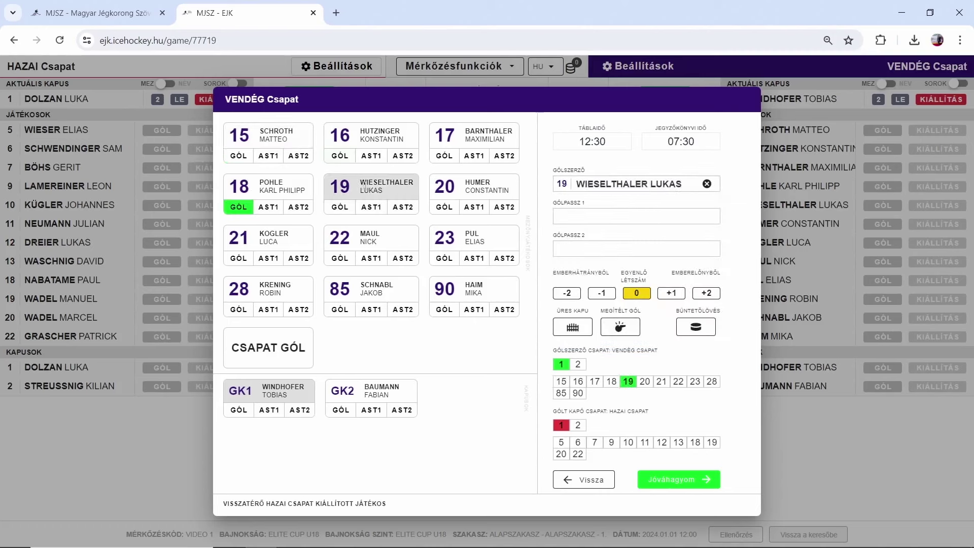
left_click(466, 190)
- Set away player 15 as goal scorer, player 19 as first assist and player 23 as second assist
left_click(271, 136)
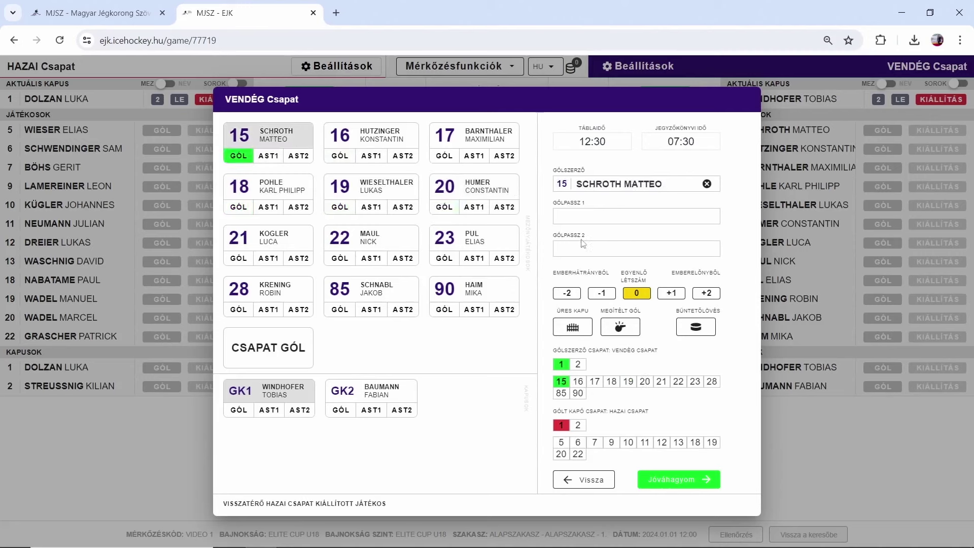
left_click(372, 183)
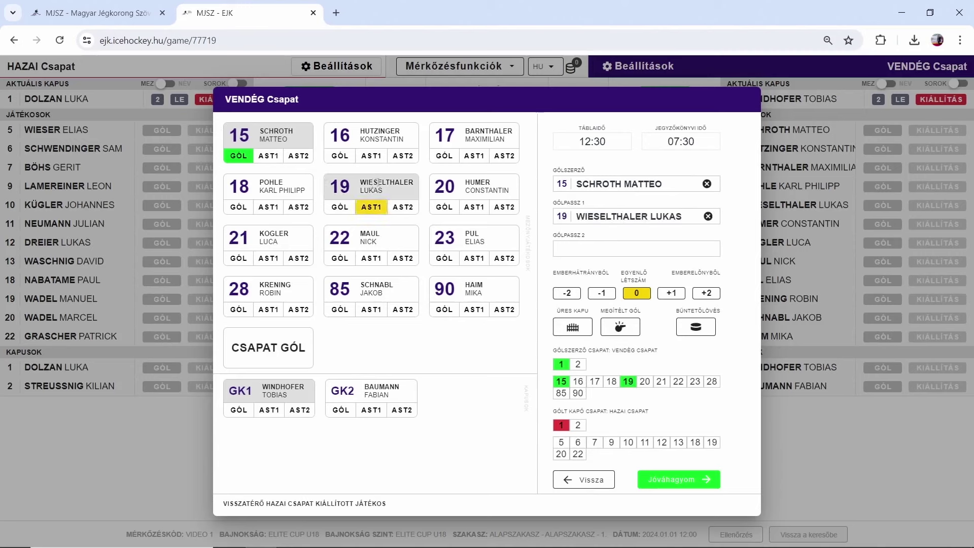
left_click(463, 240)
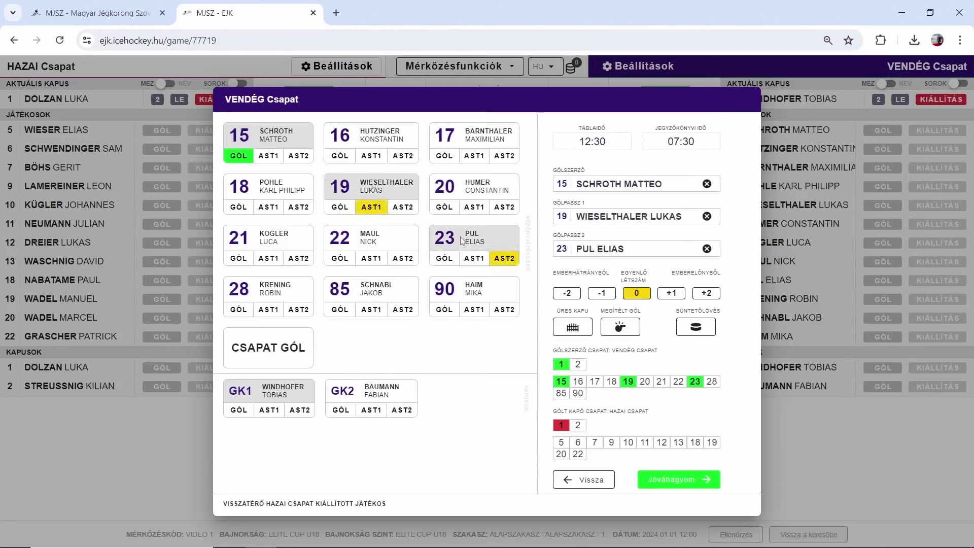
left_click(463, 240)
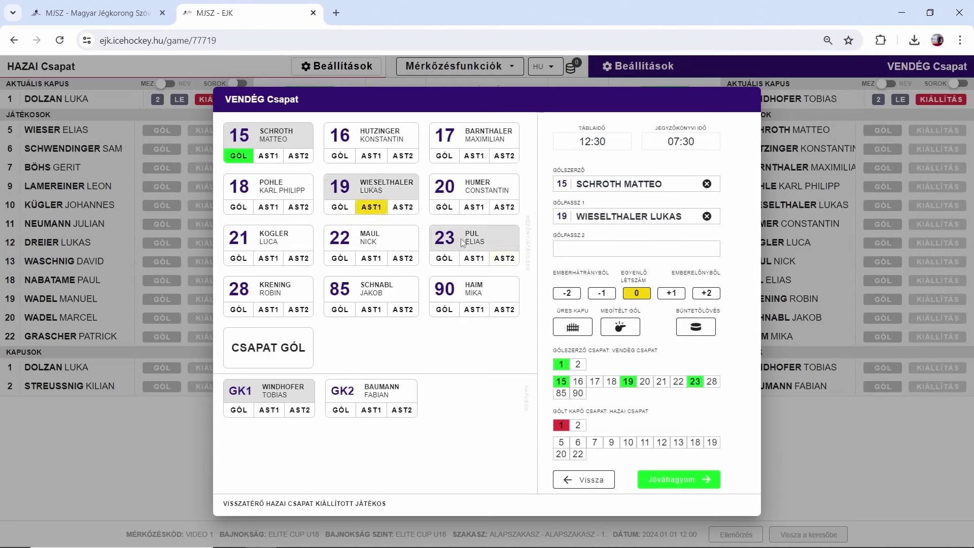
left_click(460, 238)
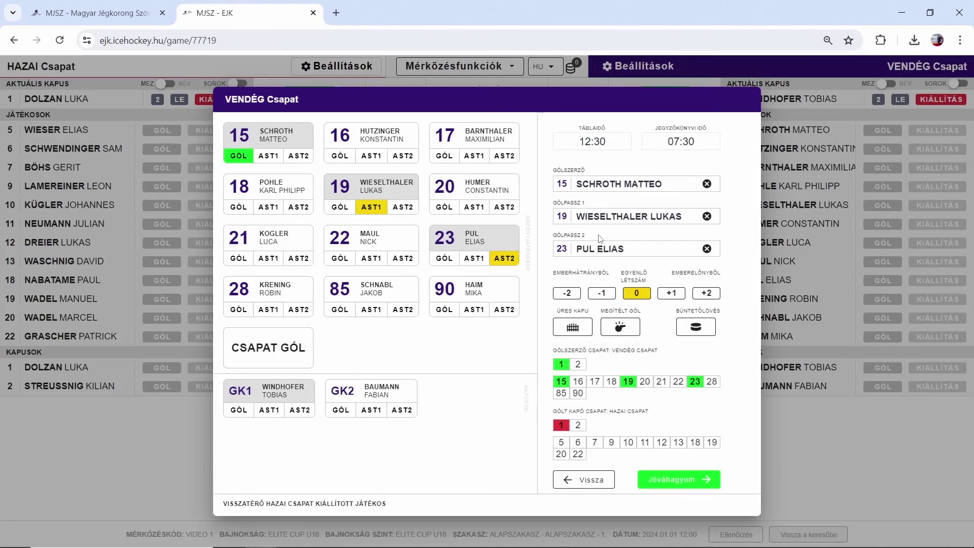
- Add away players 18, 20 and 22 to the scoring team's on-ice players for the goal
left_click(611, 381)
left_click(644, 381)
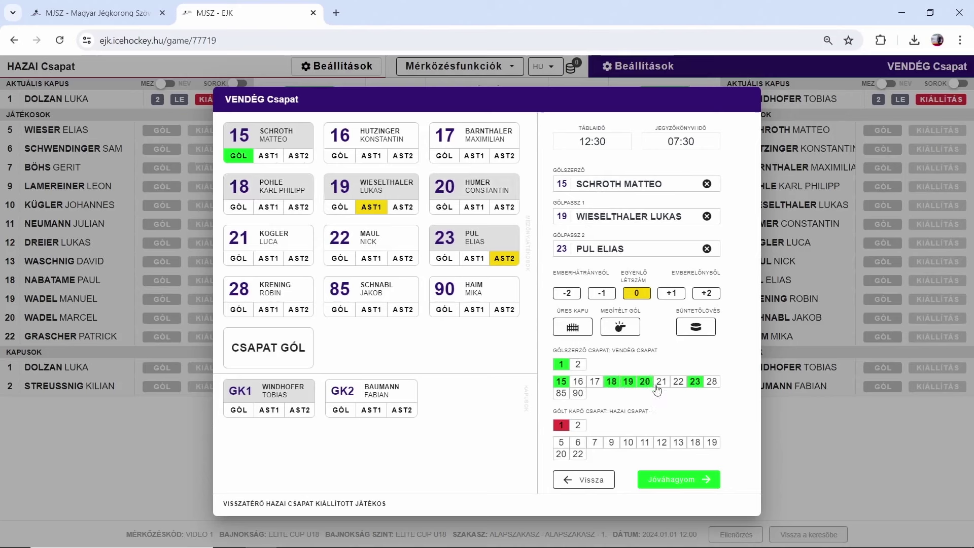
left_click(677, 382)
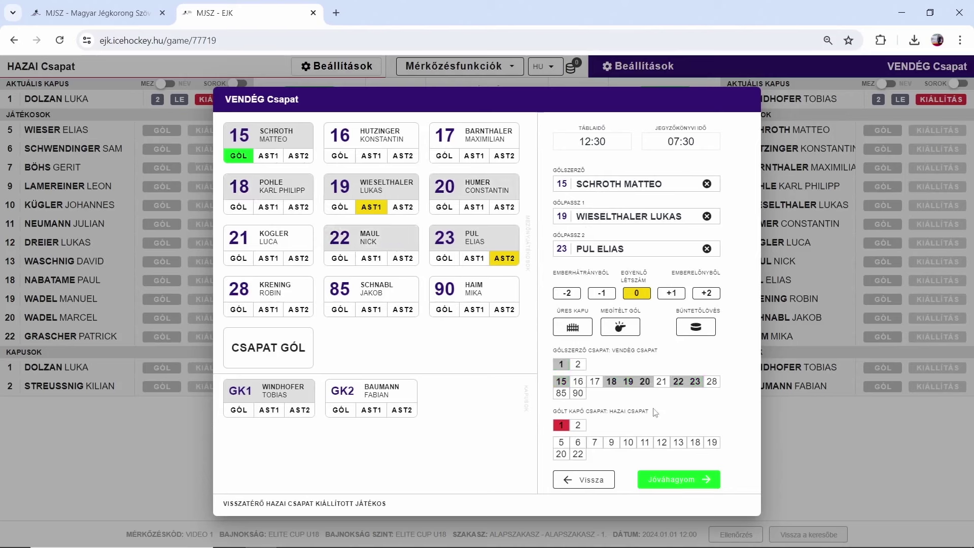
- Remove away player 22 from the on-ice list, mark home players 7, 9, 11, 13 and 18 as on ice, and approve the goal
left_click(677, 383)
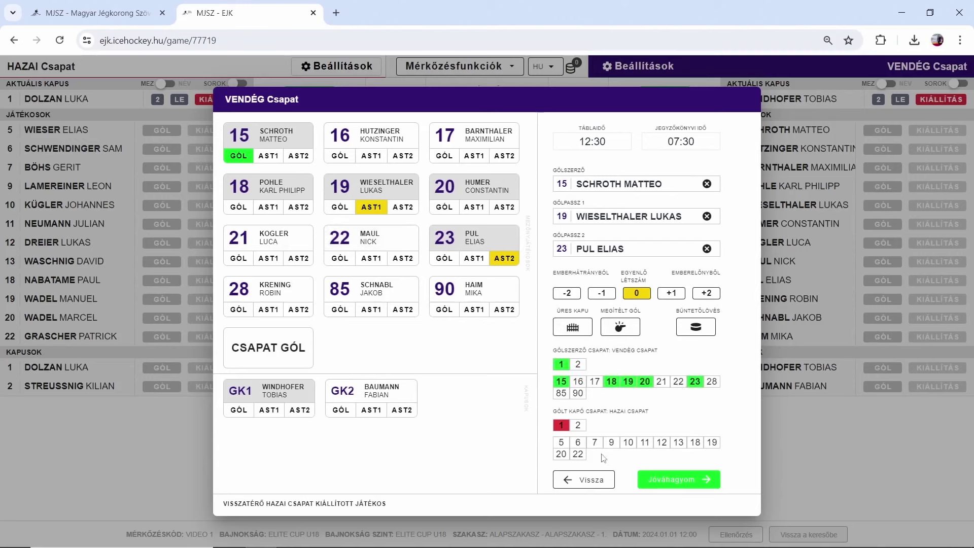
left_click(594, 441)
left_click(611, 442)
left_click(643, 443)
left_click(678, 443)
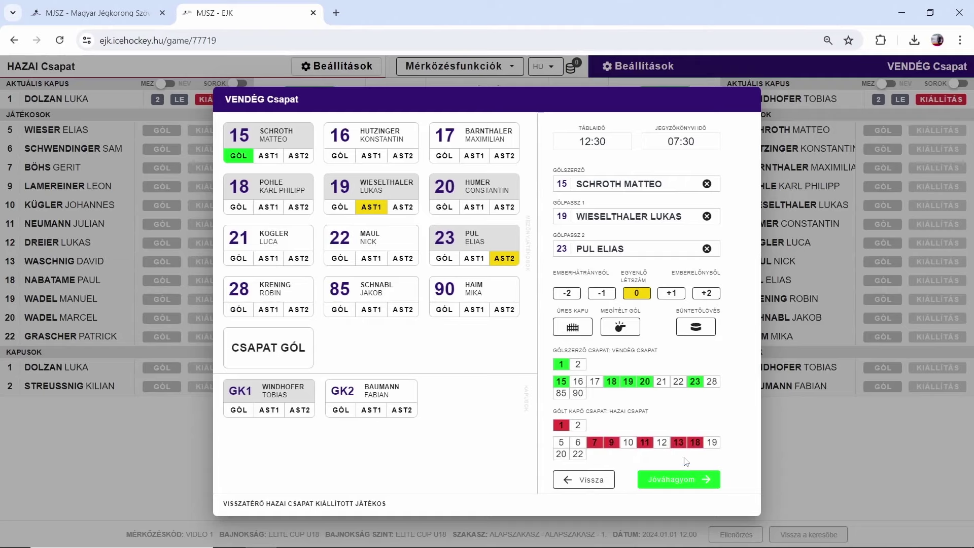
left_click(662, 481)
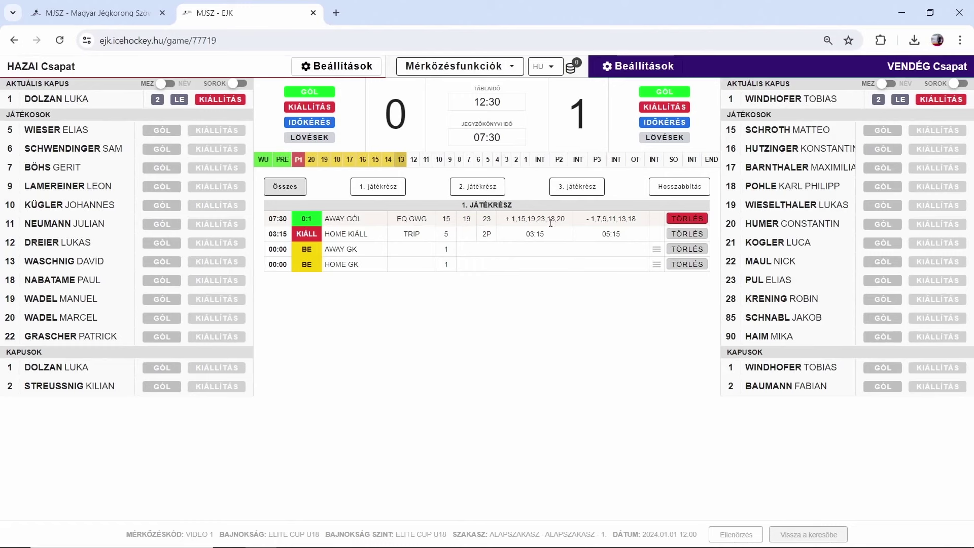
- Record a 2-minute CROSS penalty for away player 20 at scoreboard time 09:45
left_click(517, 106)
type("09:45")
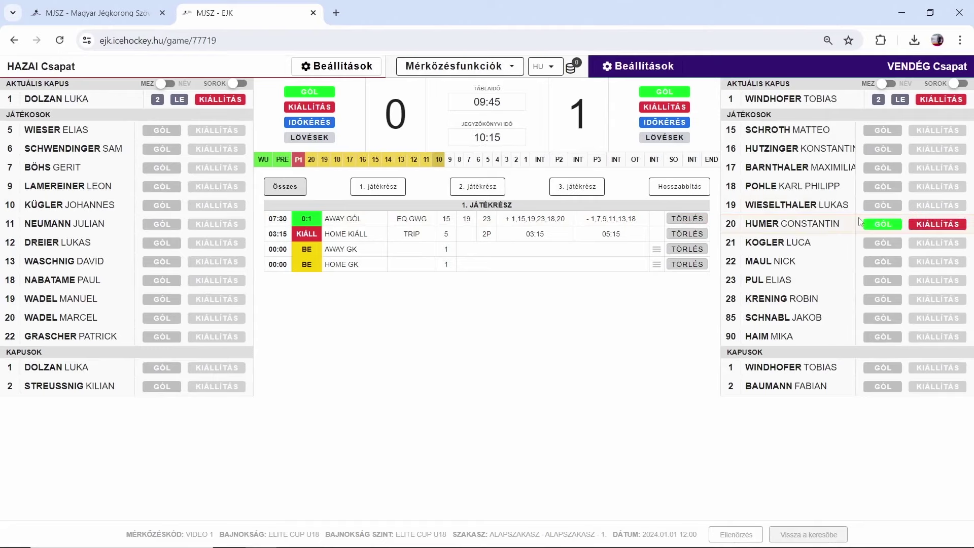
left_click(920, 225)
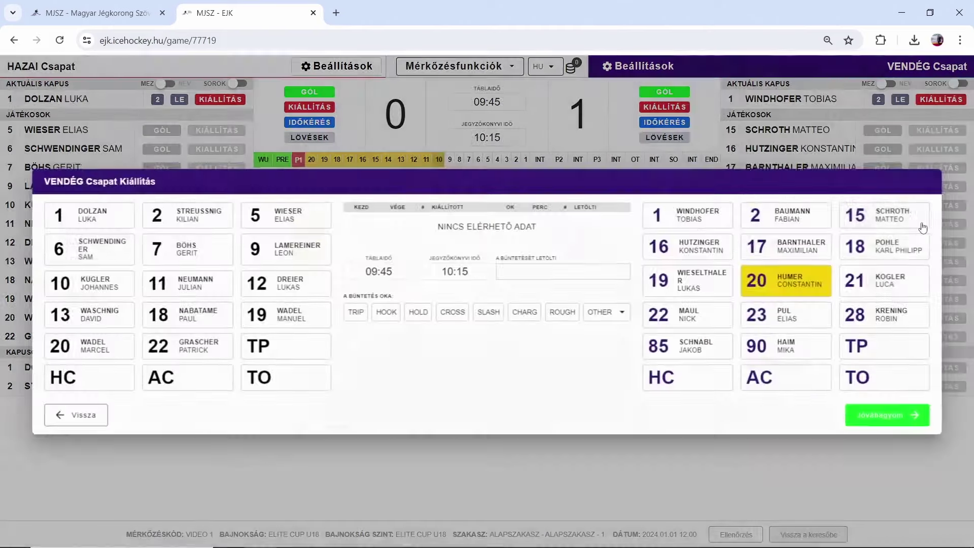
left_click(452, 312)
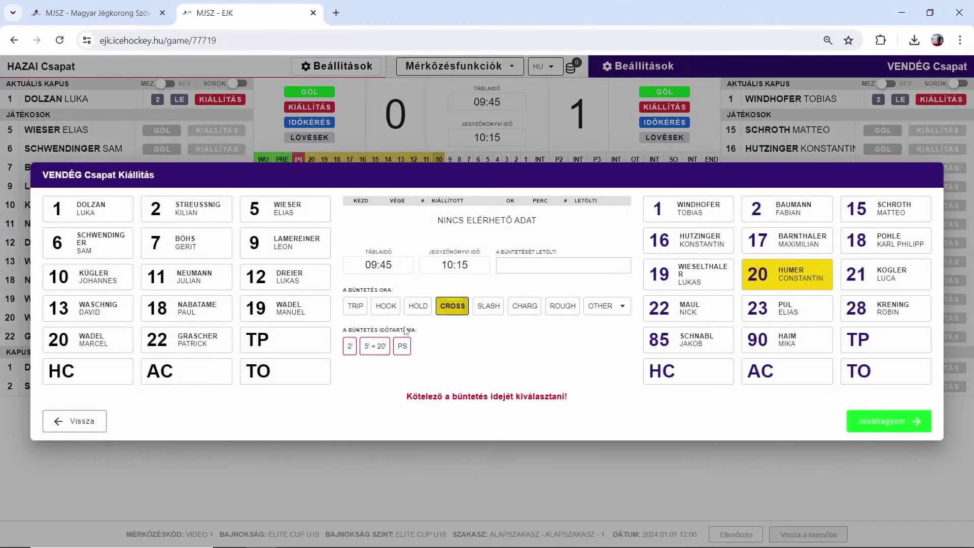
left_click(350, 347)
left_click(862, 417)
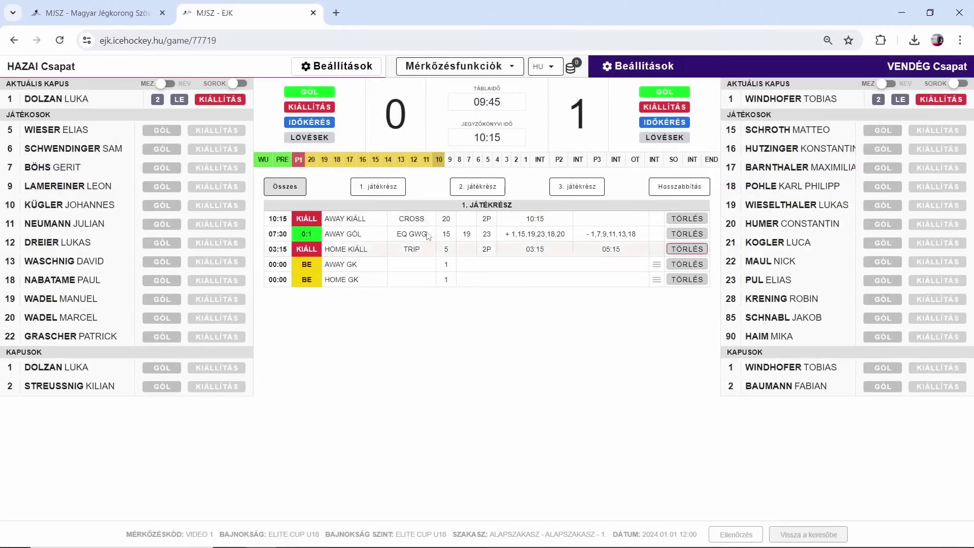
- Set the scoreboard time to 09:01
left_click(467, 101)
type("0901")
key("Return")
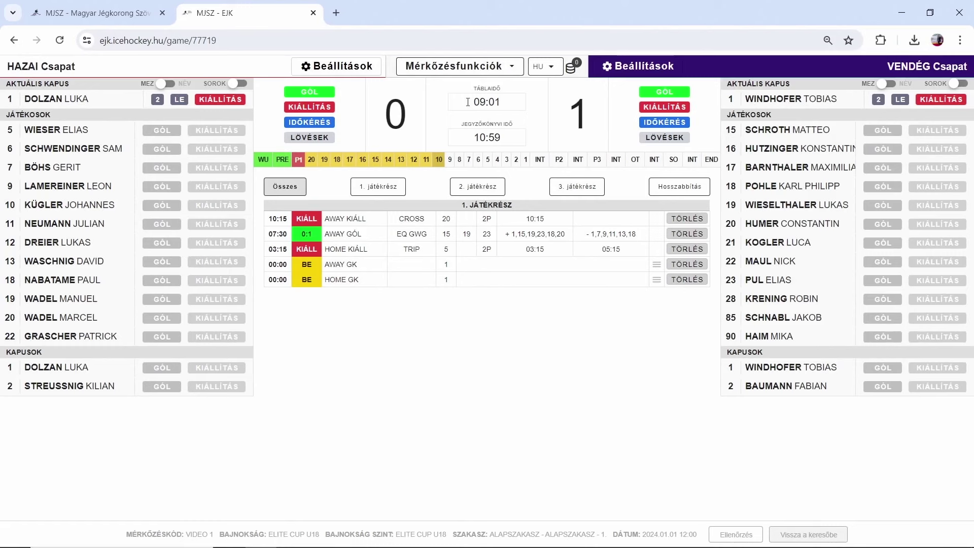
left_click(468, 102)
type("90:1")
key("BackSpace")
key("BackSpace")
key("BackSpace")
key("BackSpace")
type("09:01")
key("Return")
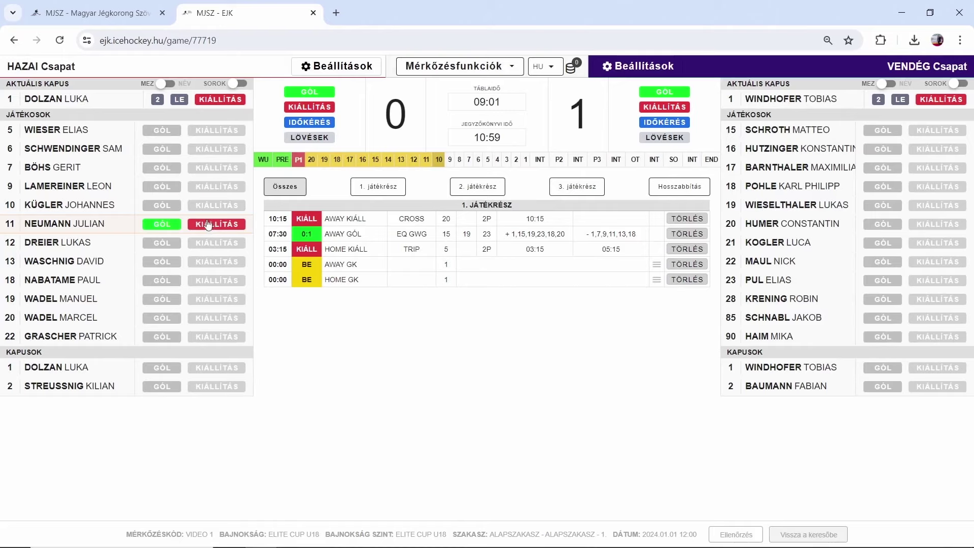
- Enter a home goal by player 10 with assists from 12 and 19, adding home players 6 and 7 as on ice
left_click(163, 206)
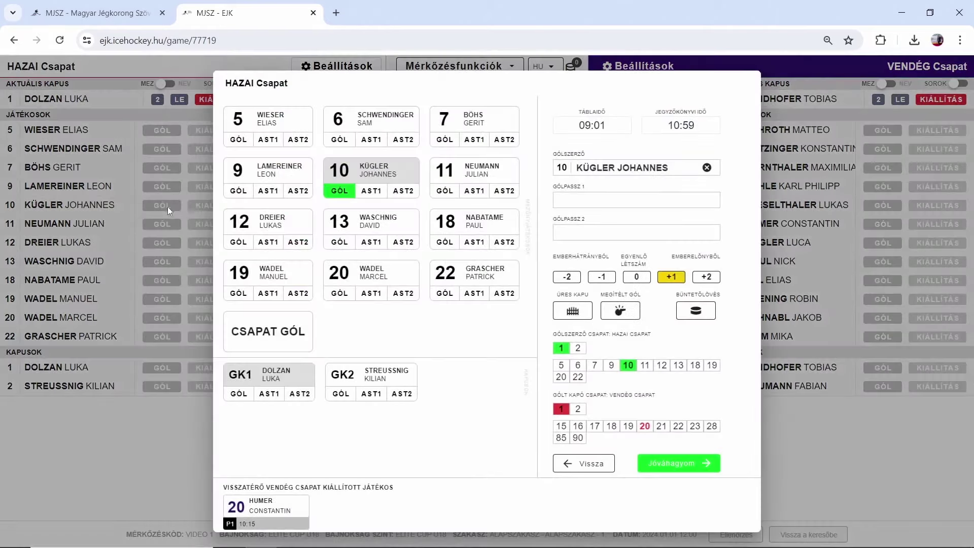
left_click(254, 242)
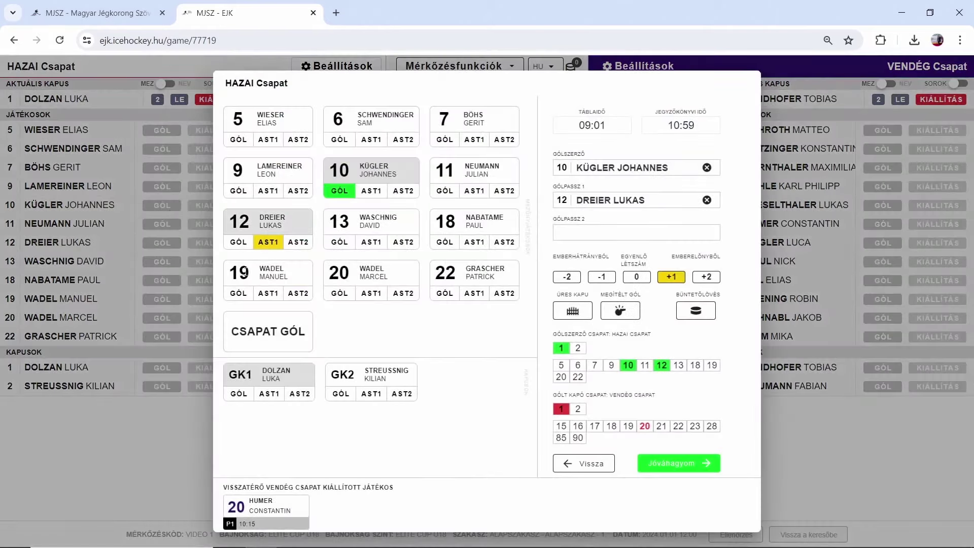
left_click(298, 294)
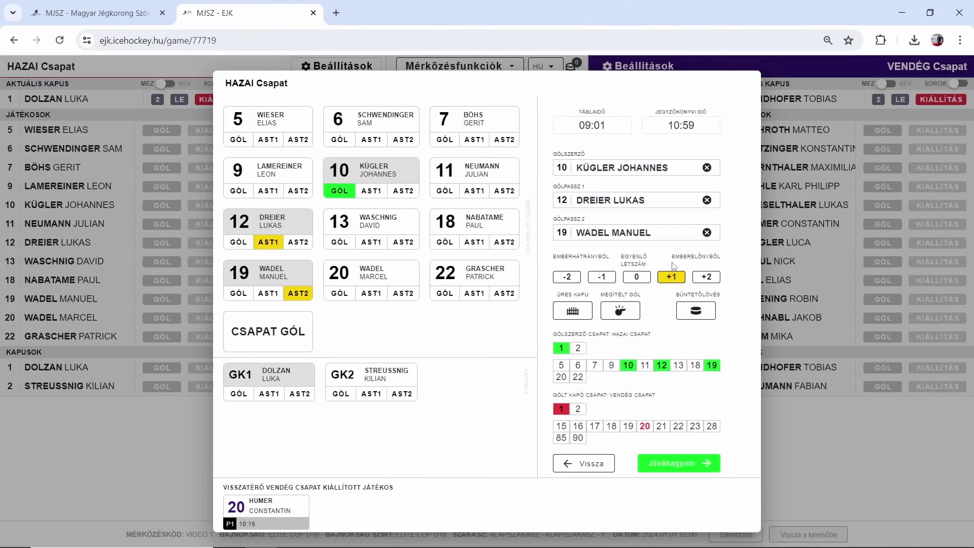
left_click(579, 367)
left_click(592, 367)
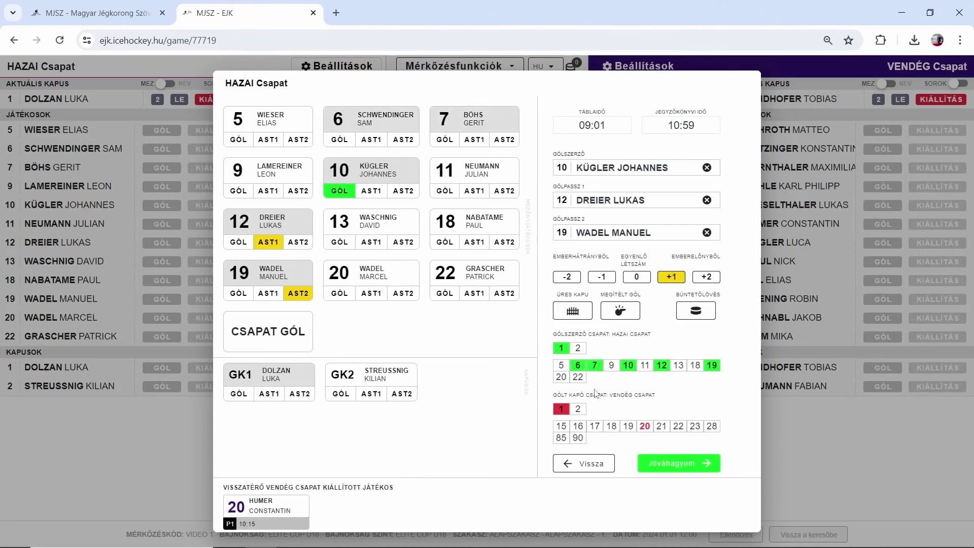
- Mark away players 16, 17, 22 and 23 as on ice, select penalized away player 20 as returning, and approve the goal
left_click(596, 429)
left_click(581, 429)
left_click(681, 429)
left_click(693, 429)
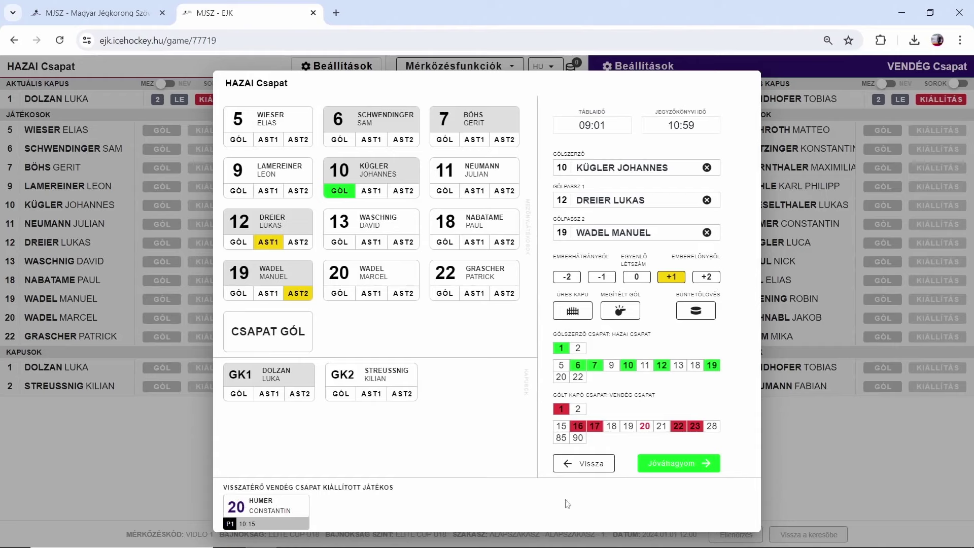
left_click(245, 510)
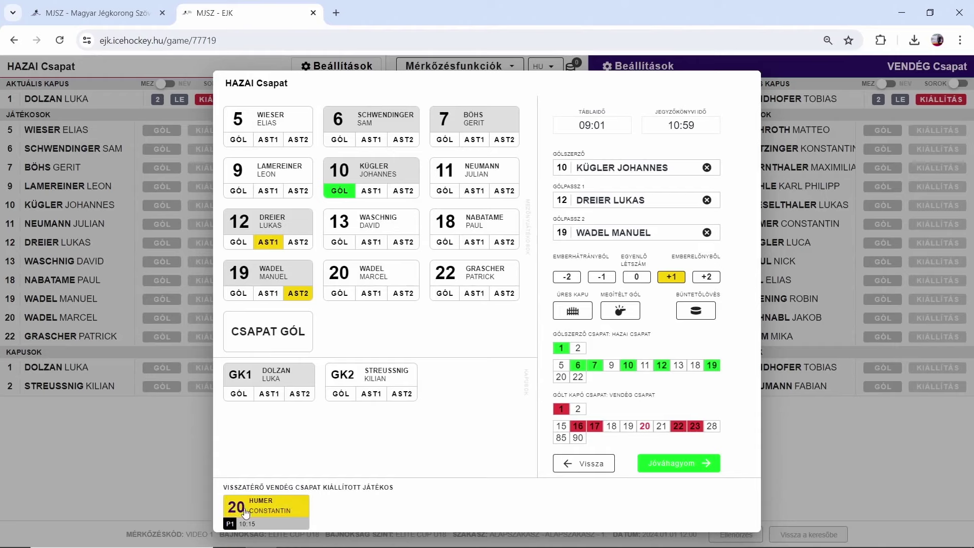
left_click(691, 467)
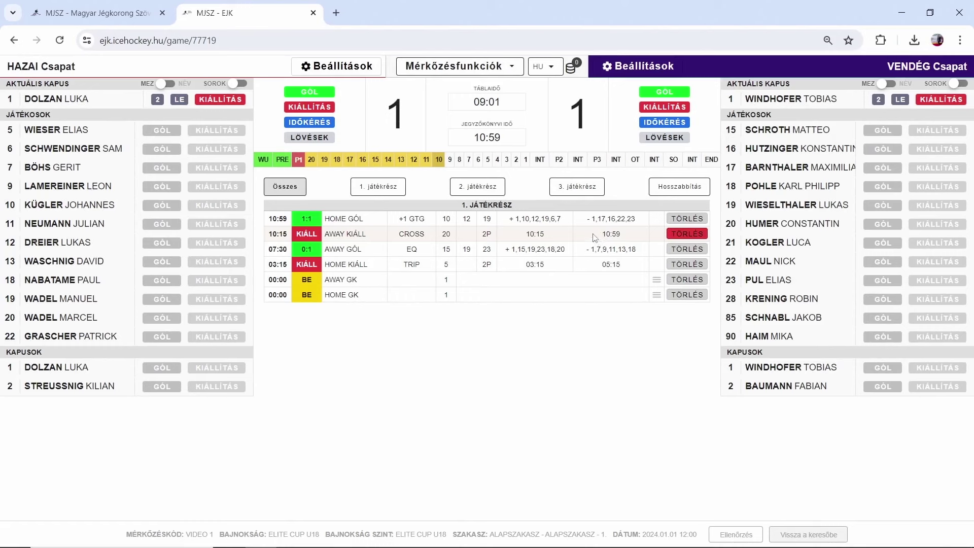
- Set the scoreboard time to 05:04 and start a penalty entry for home player 11
left_click(482, 101)
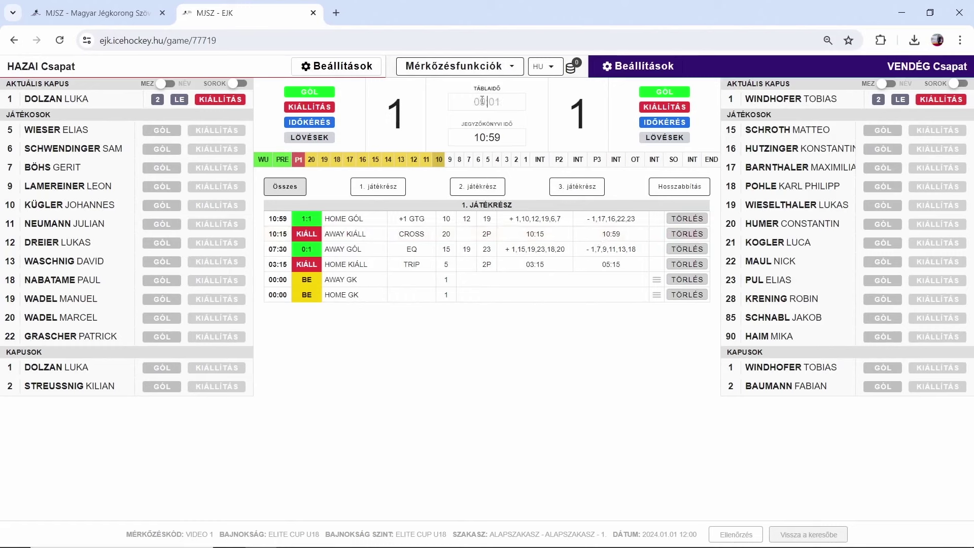
type("05:04")
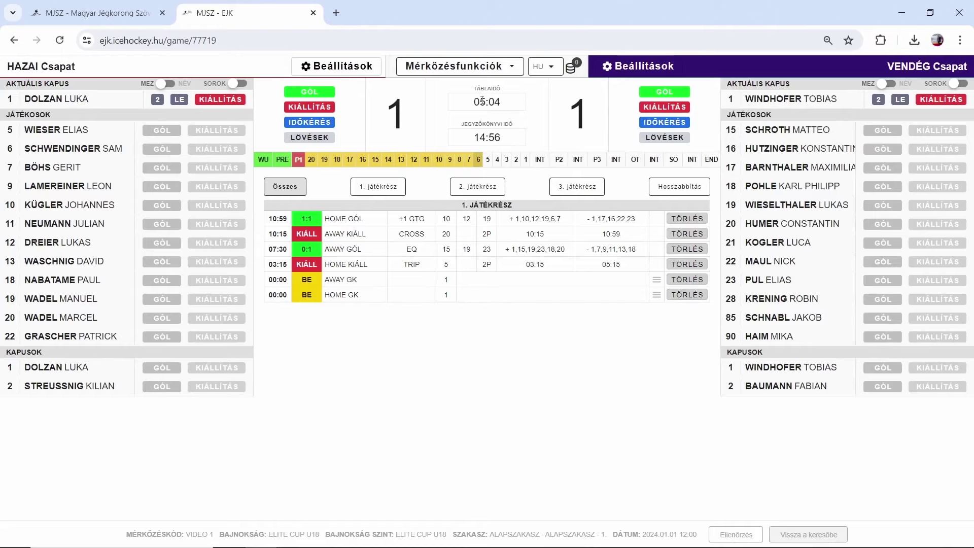
left_click(224, 233)
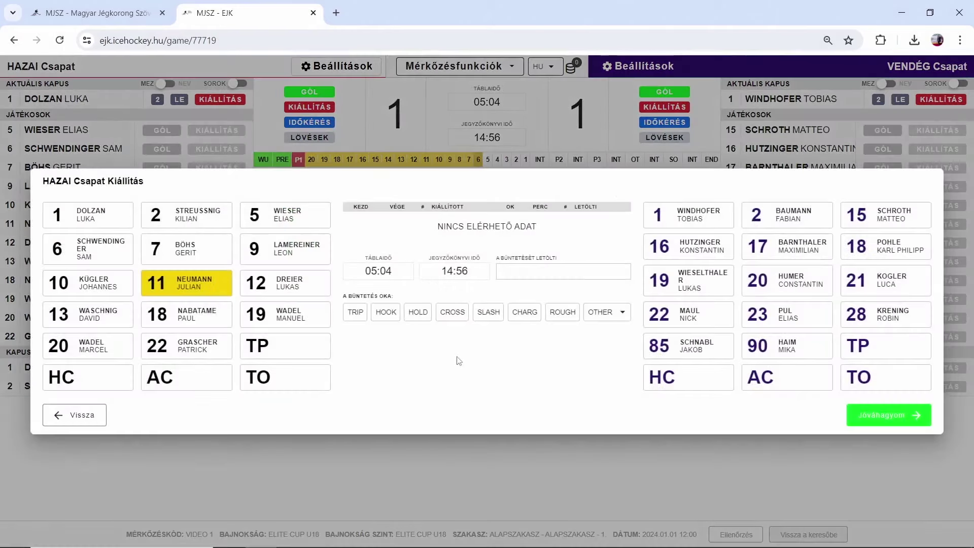
- Try choosing HI-ST as the penalty reason by filtering the other reasons with "hi", and clear the filter and close the list
left_click(590, 319)
type("hi")
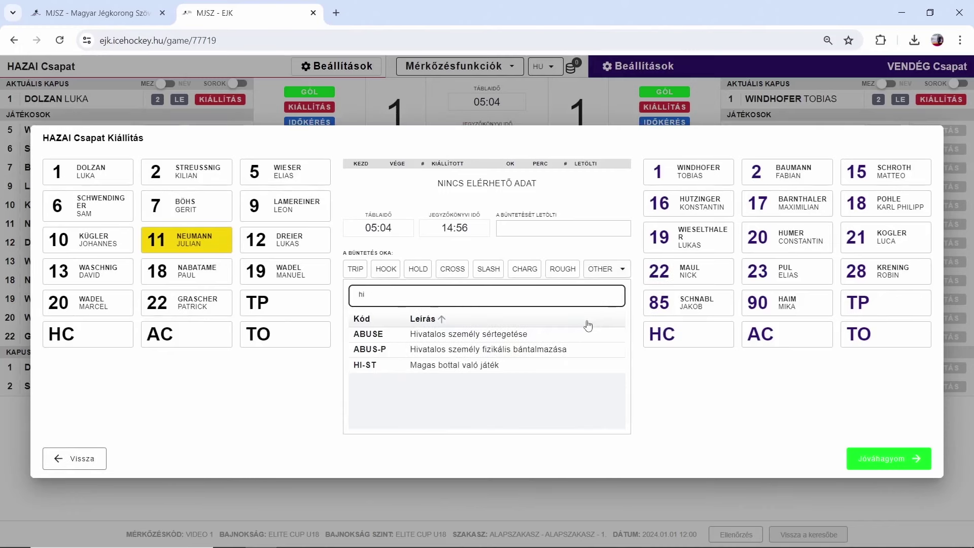
left_click(413, 367)
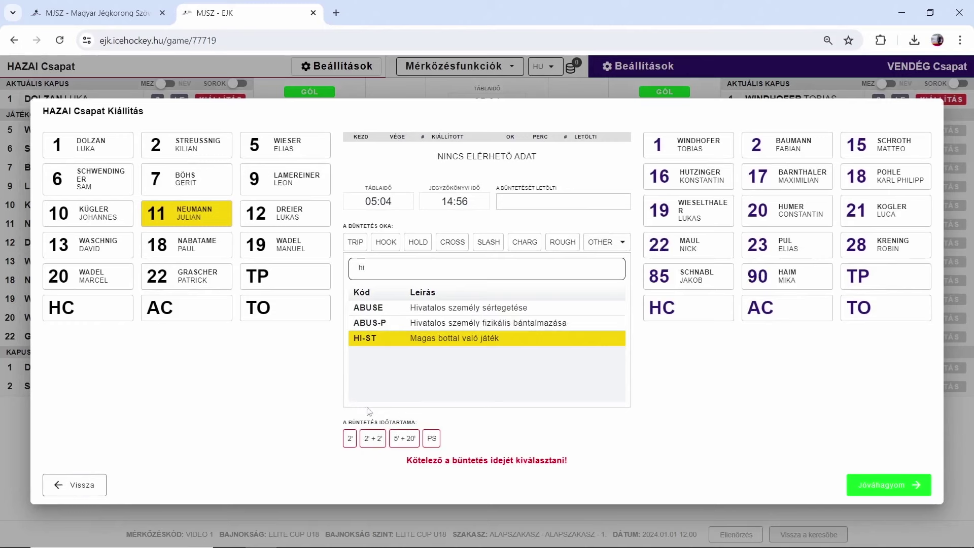
left_click(376, 267)
key("BackSpace")
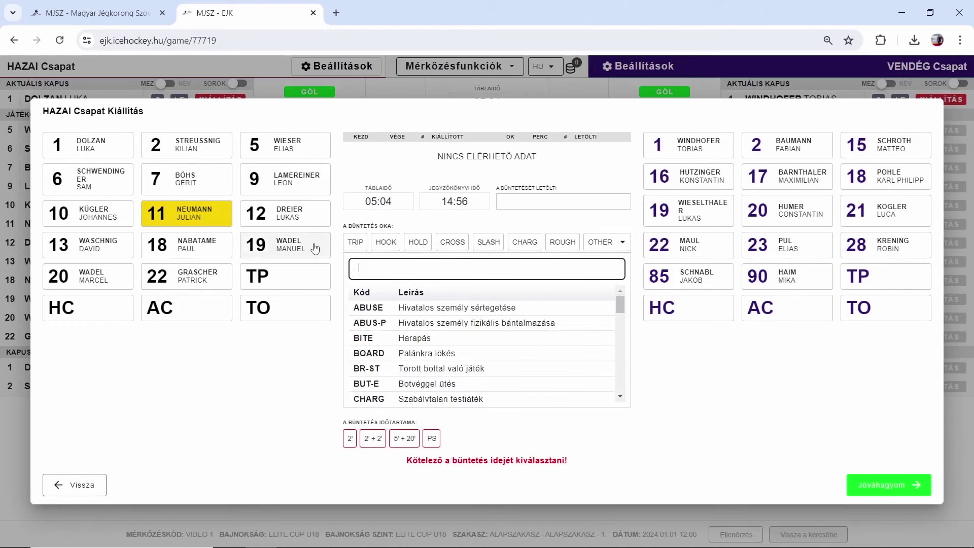
left_click(609, 252)
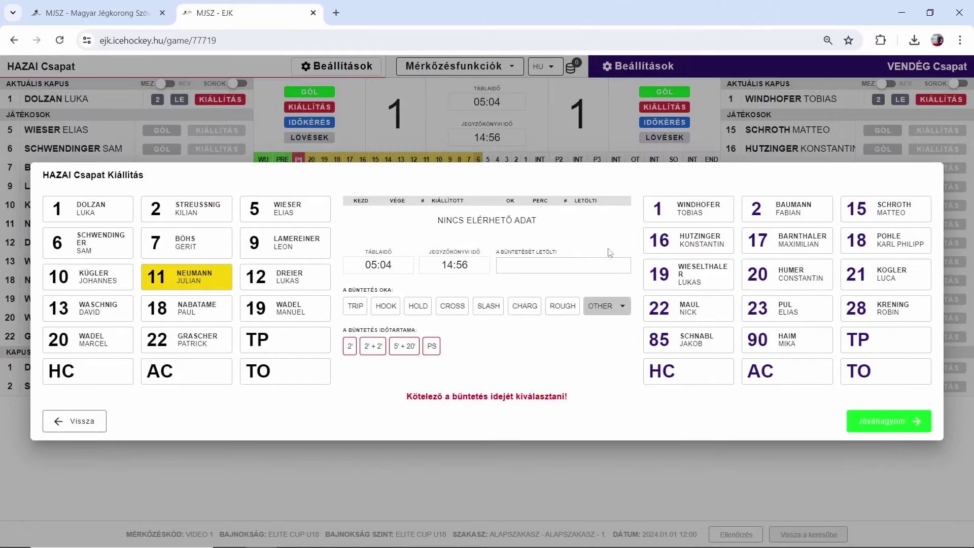
- Give home player 11 a 2-minute TRIP penalty and a 2-minute SLASH penalty, and approve both
left_click(355, 305)
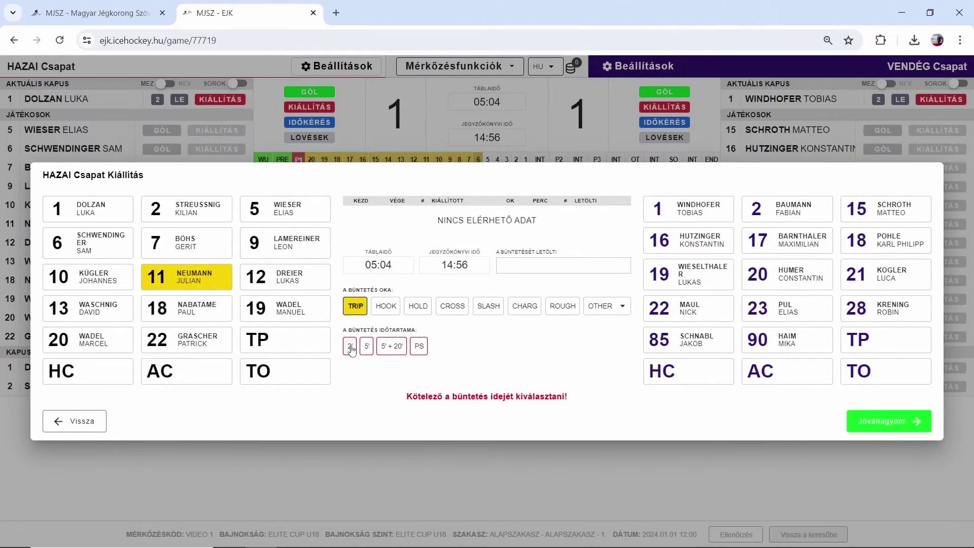
left_click(350, 345)
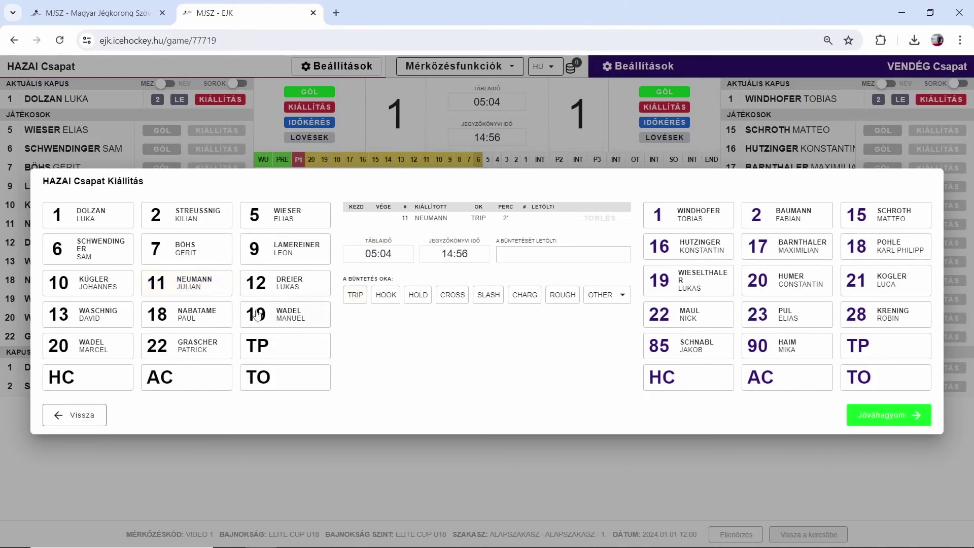
left_click(202, 293)
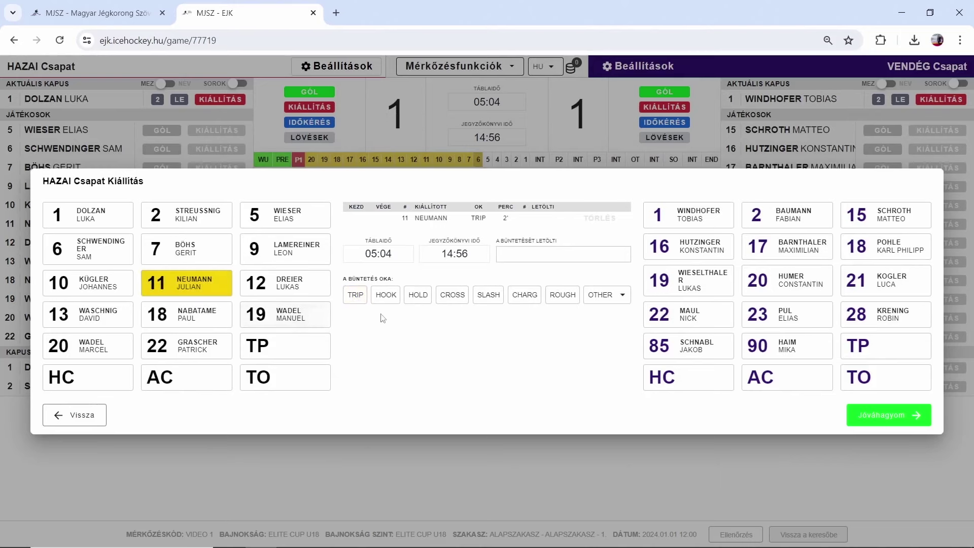
left_click(480, 299)
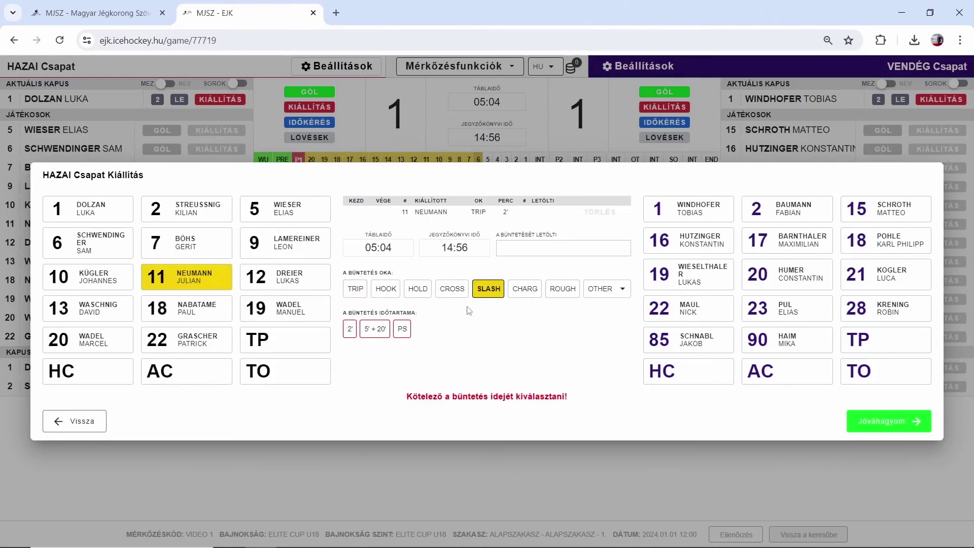
left_click(349, 329)
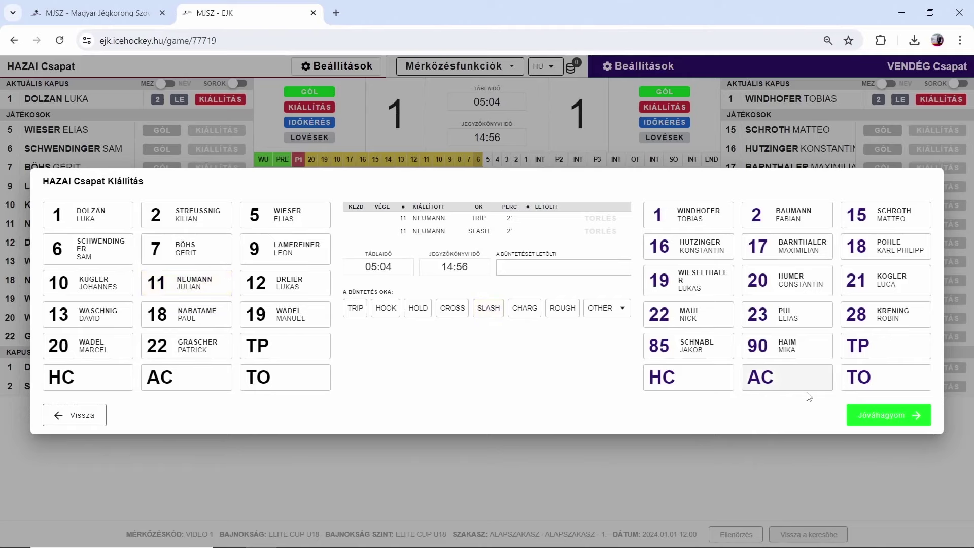
left_click(855, 412)
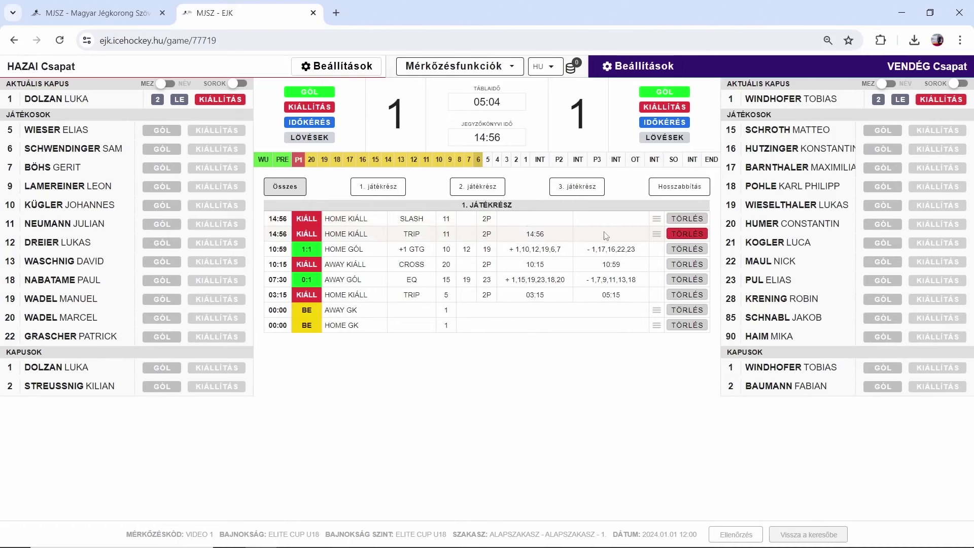
- Advance the first period minute by minute to scoreboard time 00:00
left_click(487, 162)
left_click(497, 163)
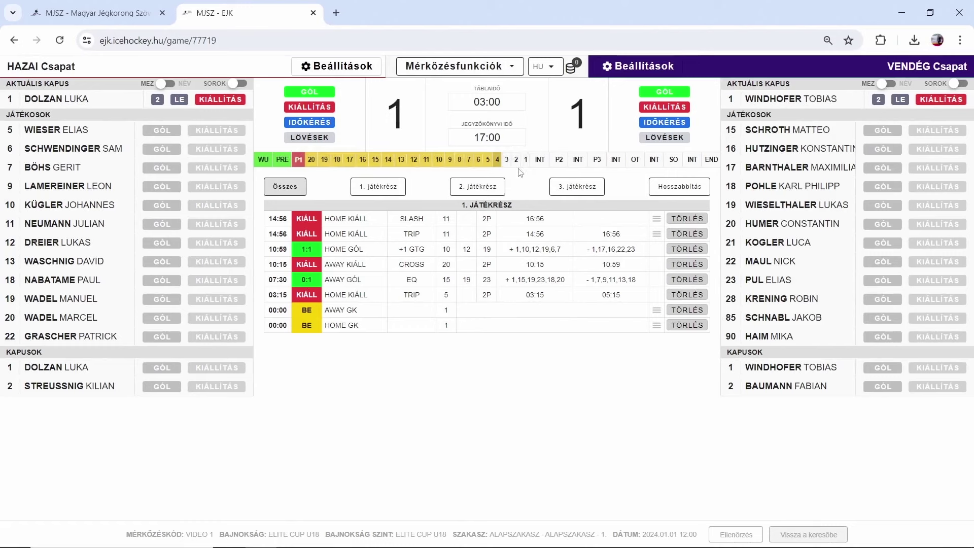
left_click(507, 162)
left_click(515, 161)
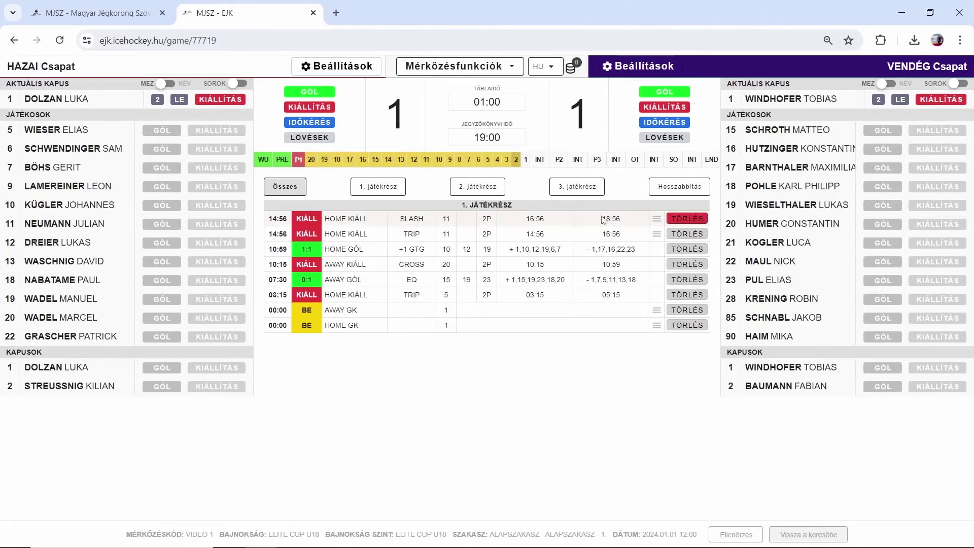
left_click(525, 162)
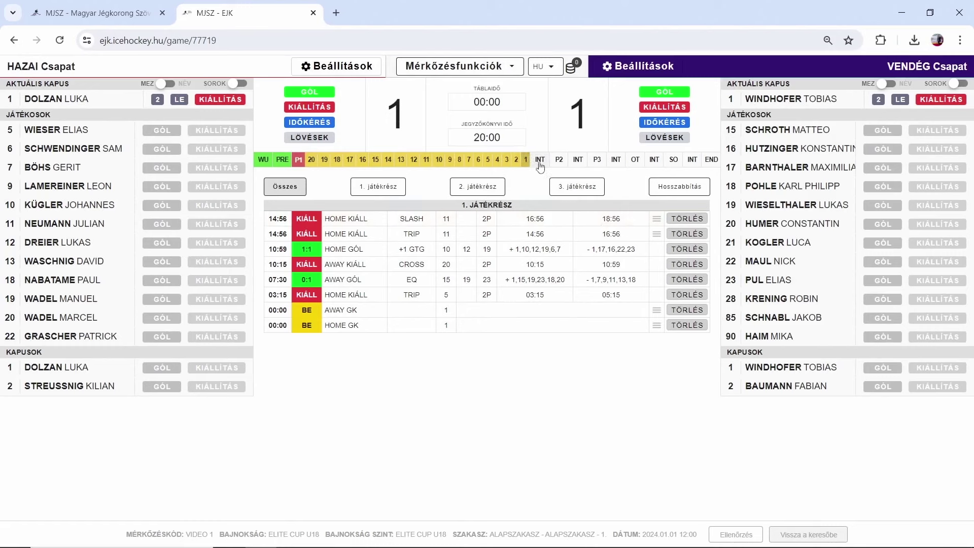
- End the first period and approve goalkeeper shot counts of 10 for home goalkeeper 1 and 13 for away goalkeeper 1
left_click(539, 162)
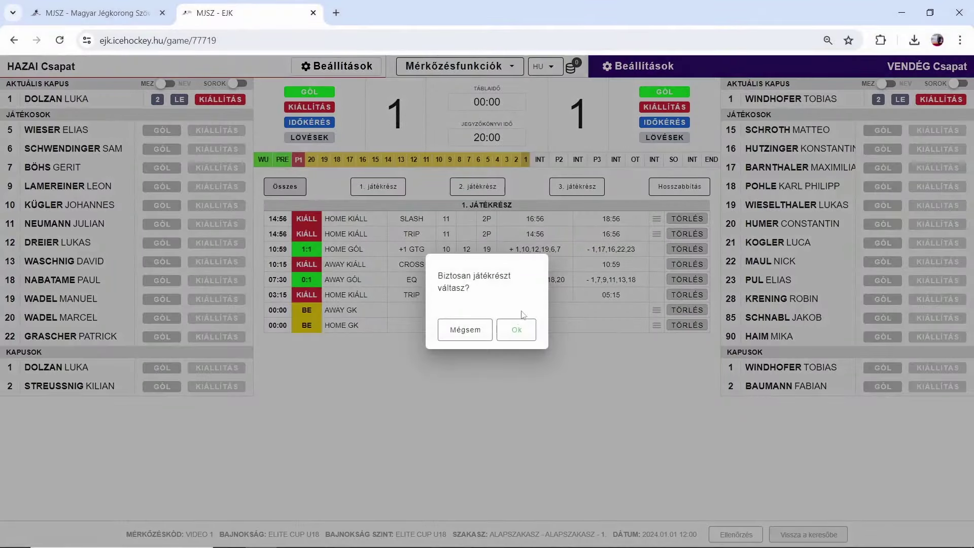
left_click(516, 330)
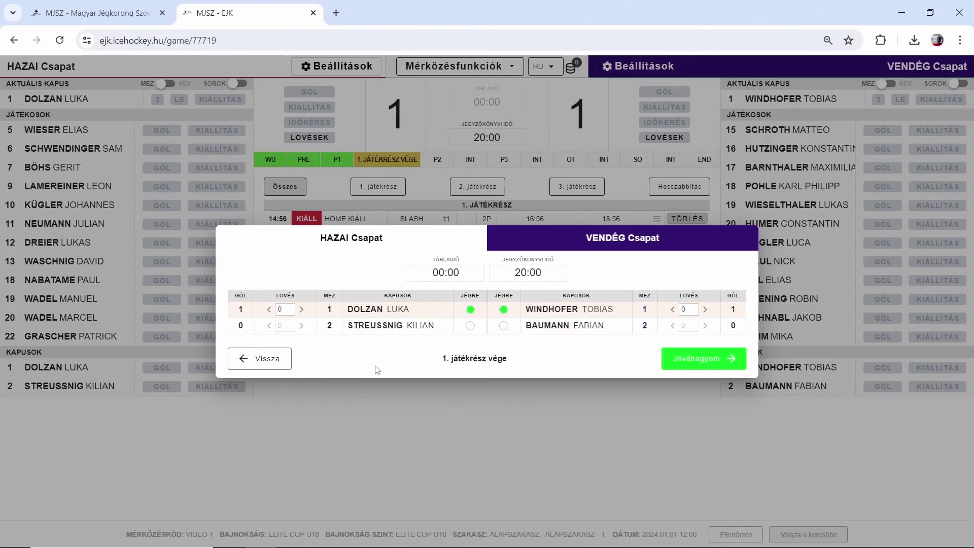
double_click(287, 311)
type("10")
left_click(688, 310)
type("13")
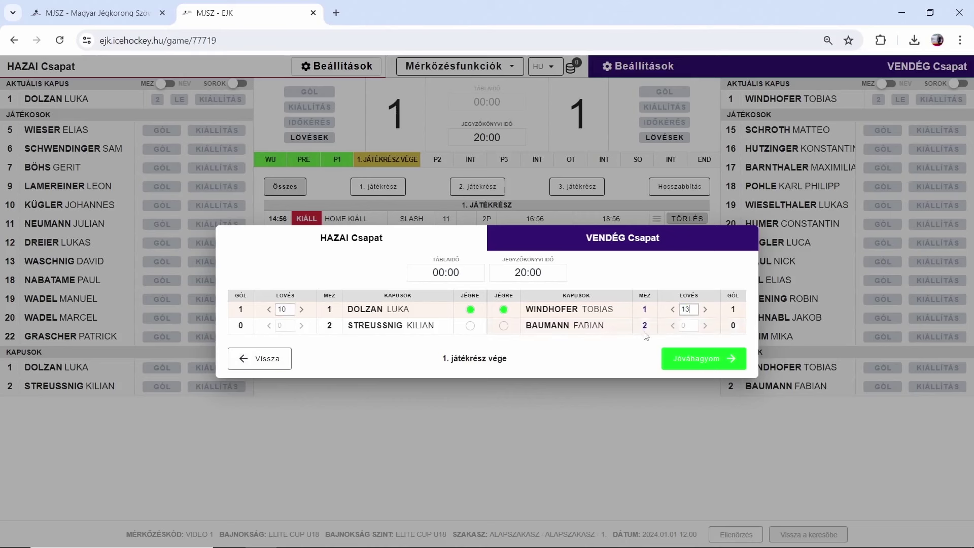
left_click(686, 369)
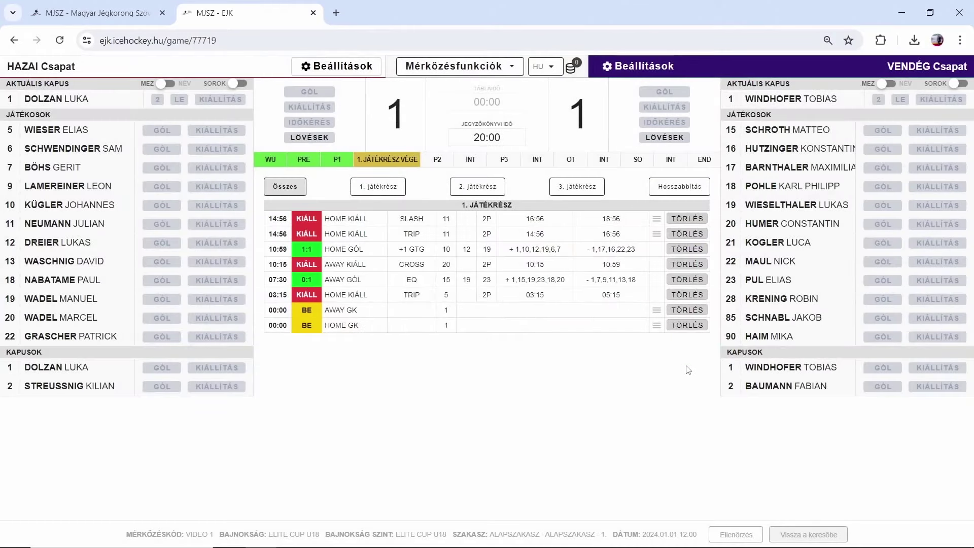
- Start the second period and advance it minute by minute to scoreboard time 18:00
left_click(438, 161)
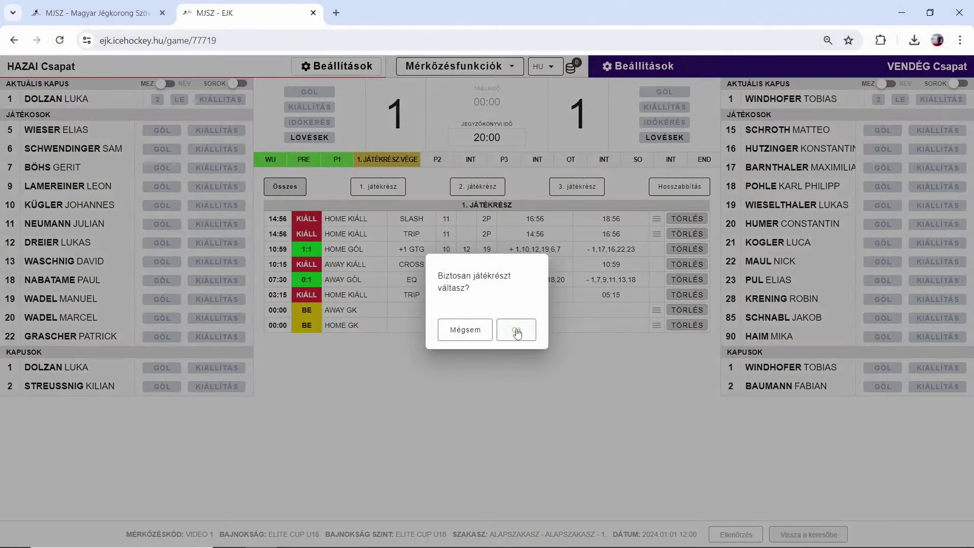
left_click(515, 330)
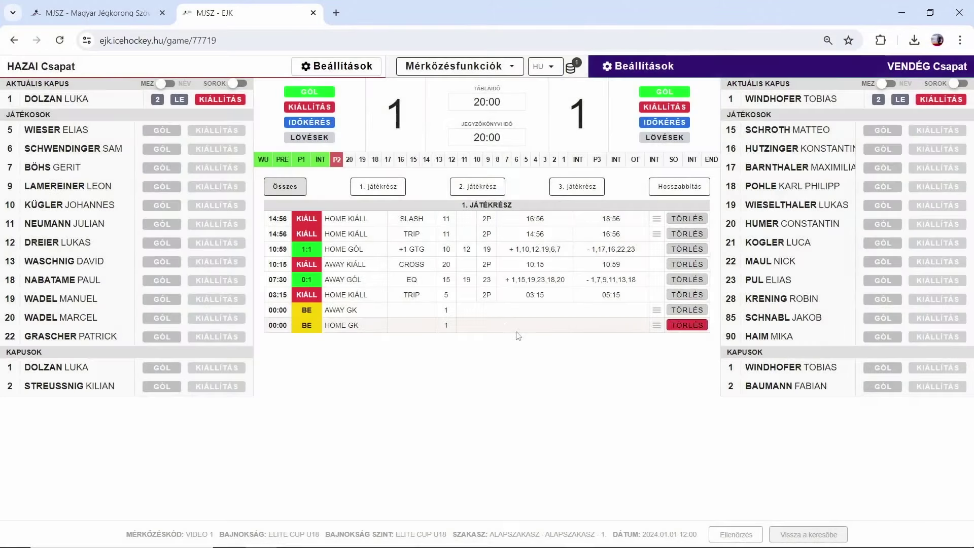
left_click(349, 162)
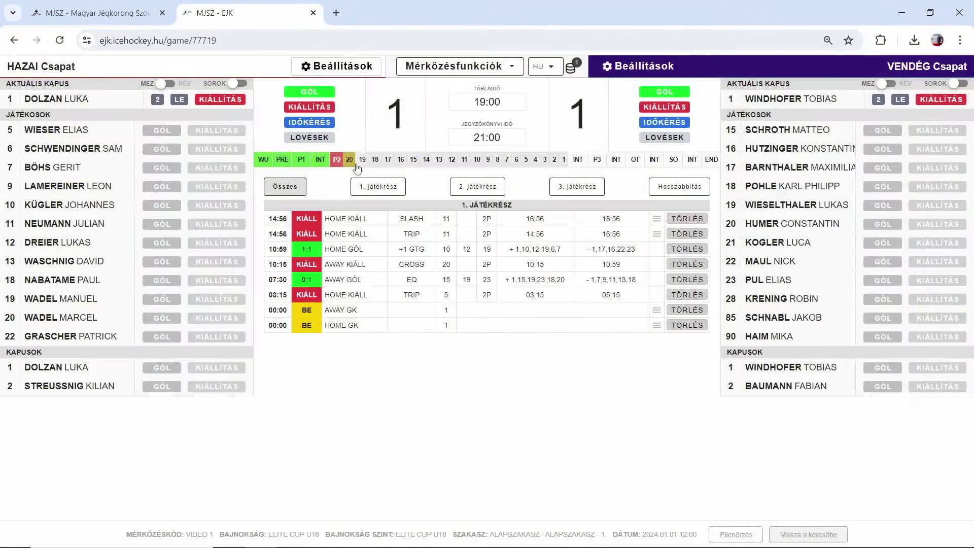
left_click(362, 160)
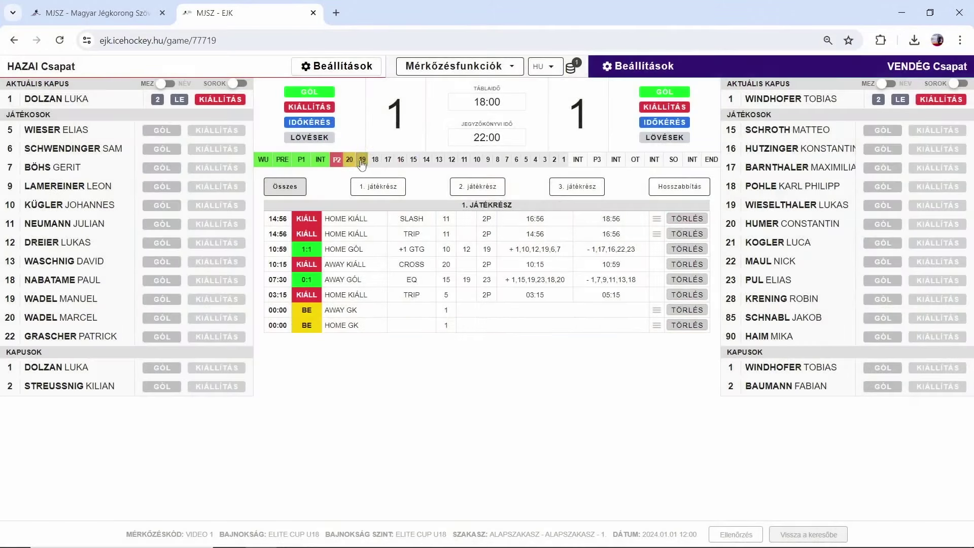
- Set the scoreboard time to 17:45 and start a penalty entry for home player 9 with ROUGH as the reason
left_click(470, 106)
type("17:45")
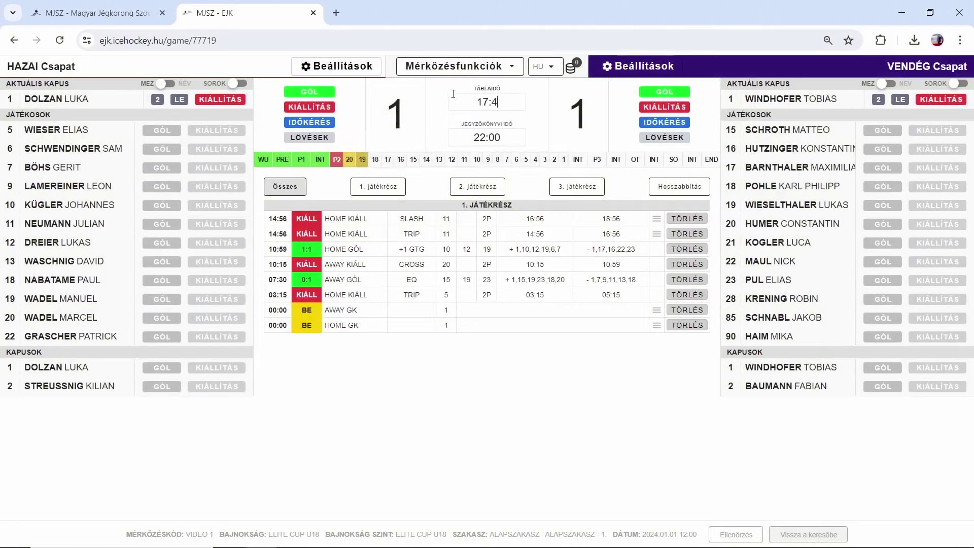
left_click(215, 190)
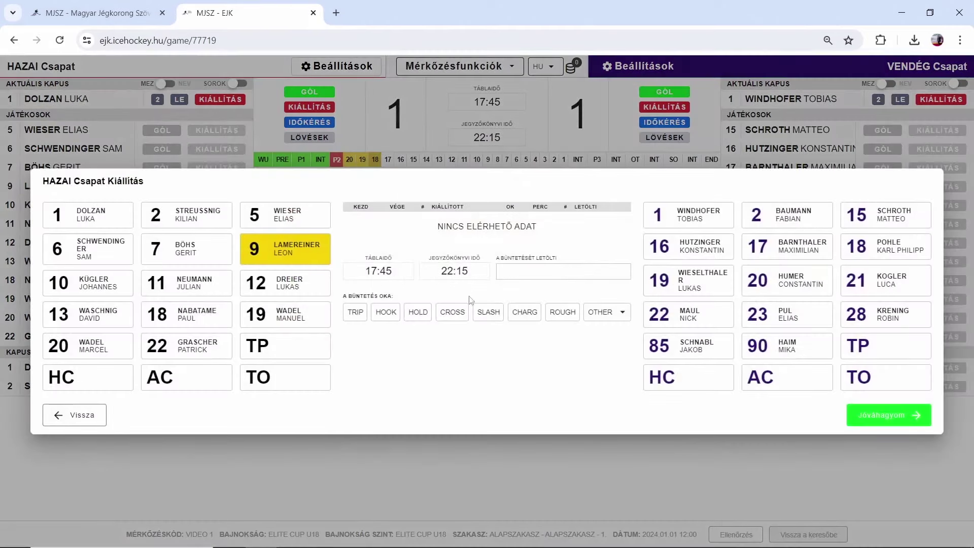
left_click(553, 314)
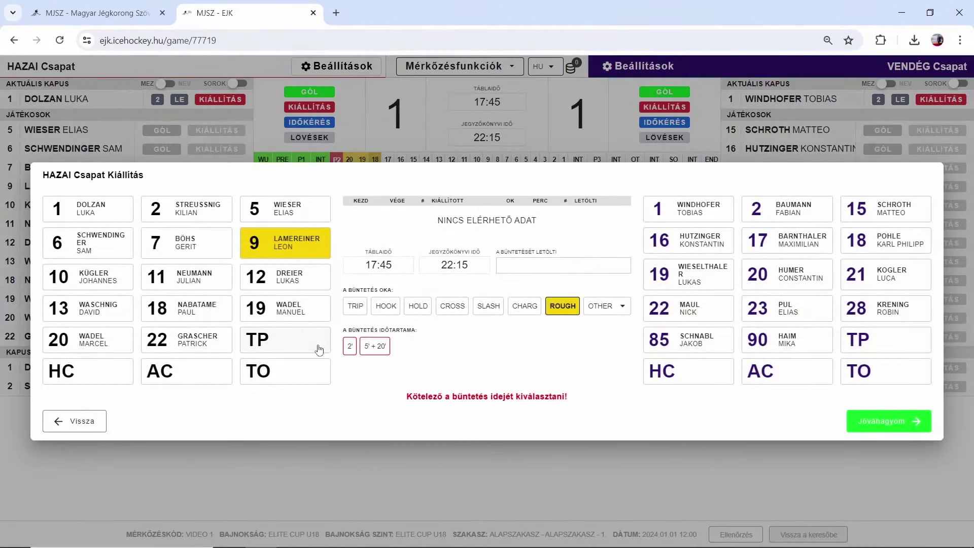
- Give home player 9's ROUGH penalty a duration of 2' and approve it
left_click(350, 347)
left_click(876, 414)
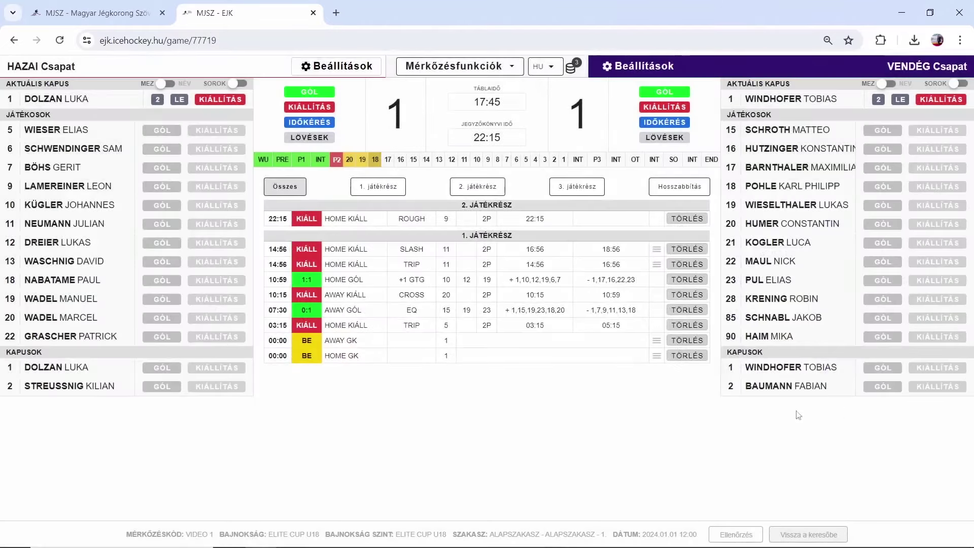
- Set the scoreboard time to 17:00 and record a 2' HOLD penalty for home player 19
left_click(485, 102)
type("1700")
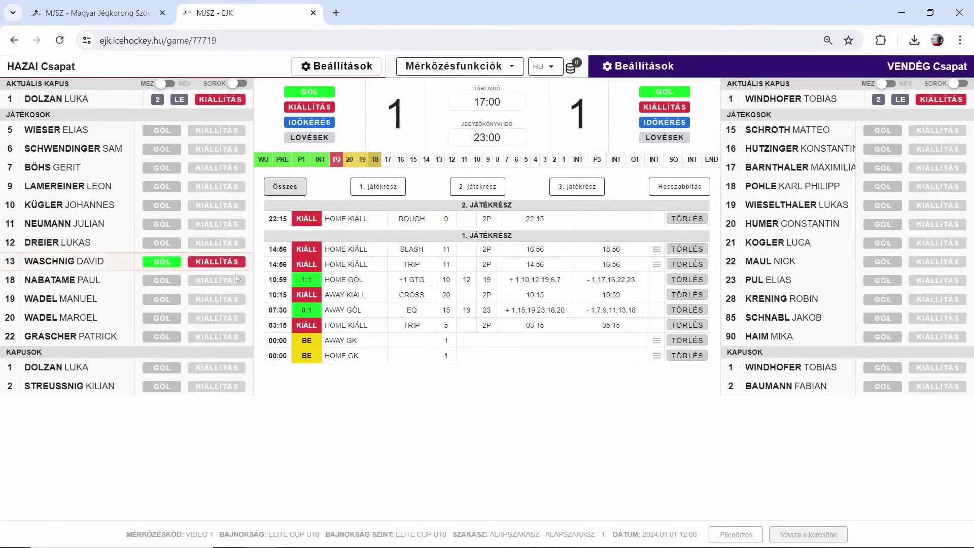
left_click(212, 299)
left_click(420, 316)
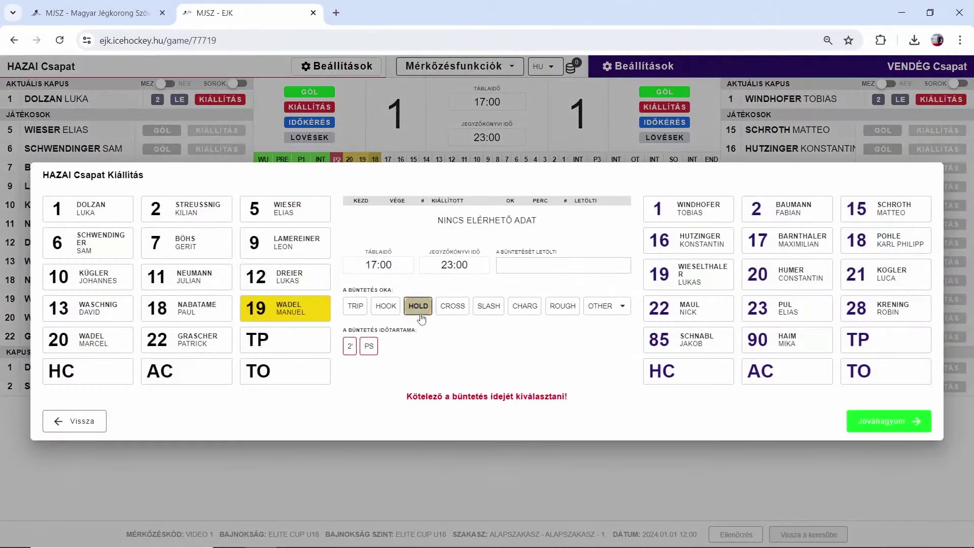
left_click(350, 347)
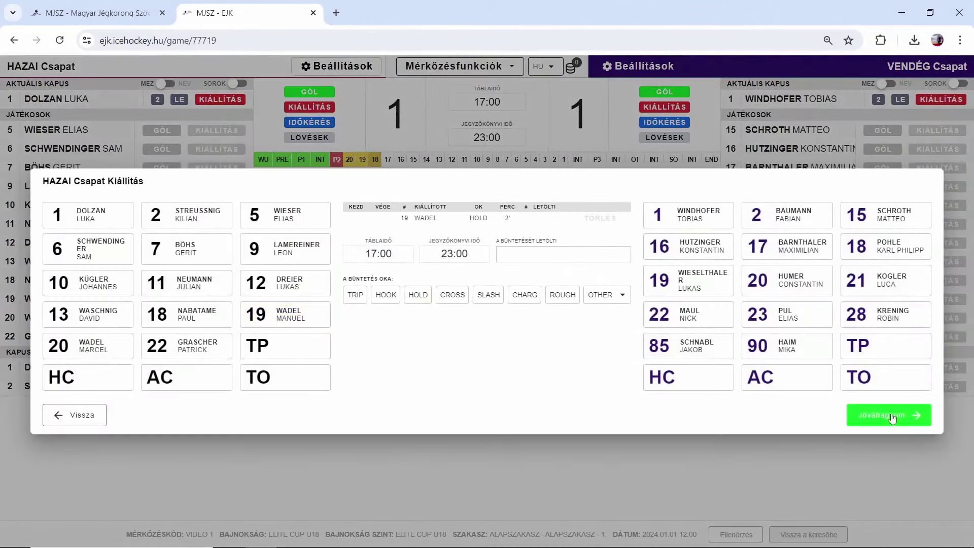
left_click(886, 416)
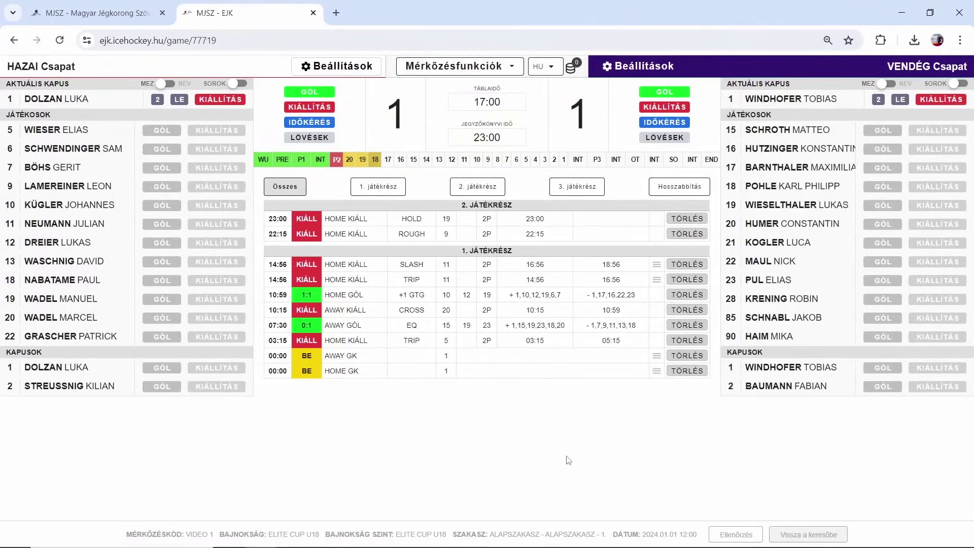
- Set the scoreboard time to 16:45 and enter an away goal by player 28, with away players 16, 18, 19 and 20 on the ice
left_click(465, 104)
type("16:45")
key("Return")
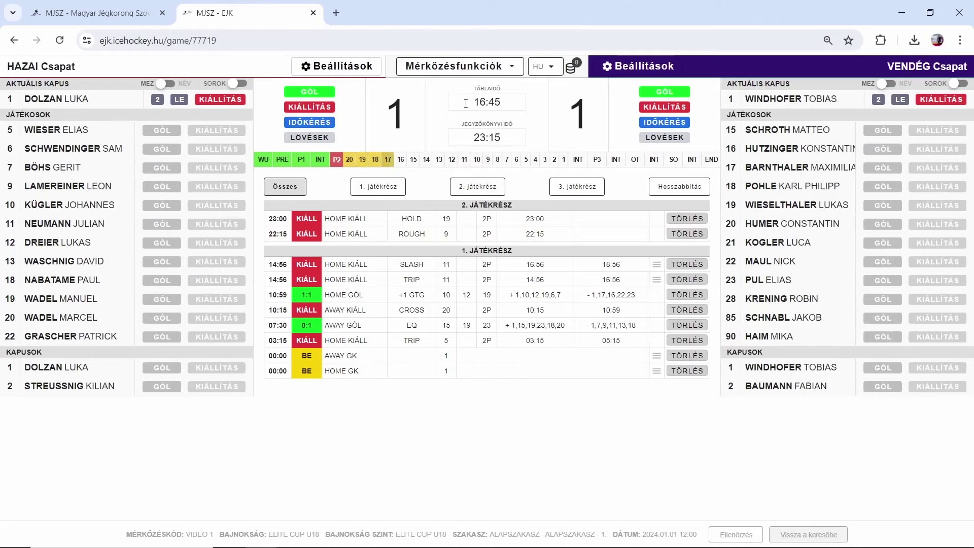
left_click(883, 299)
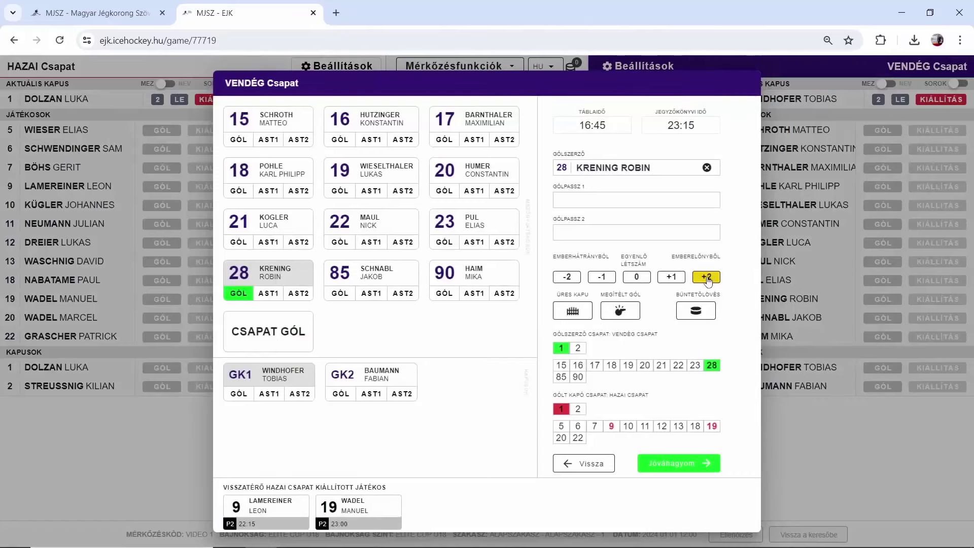
left_click(644, 365)
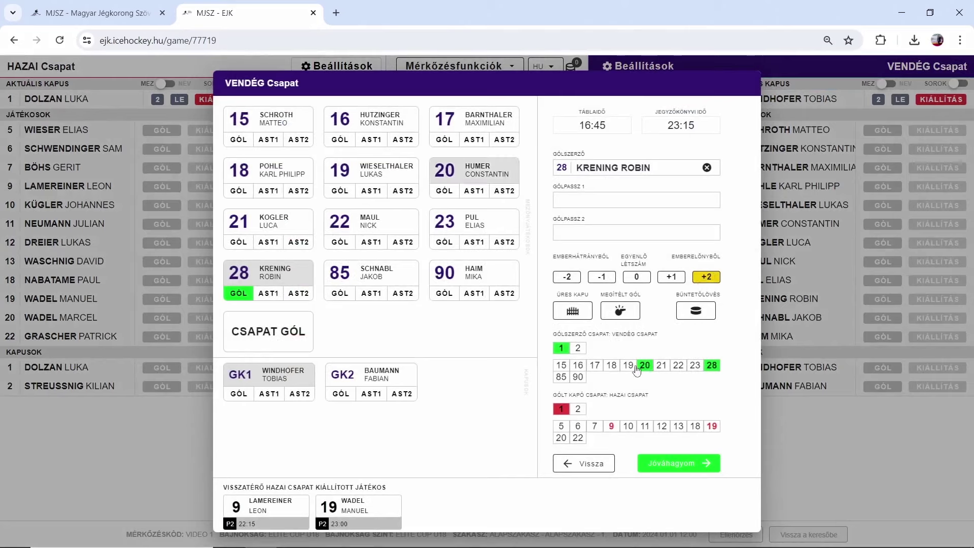
left_click(628, 365)
left_click(612, 366)
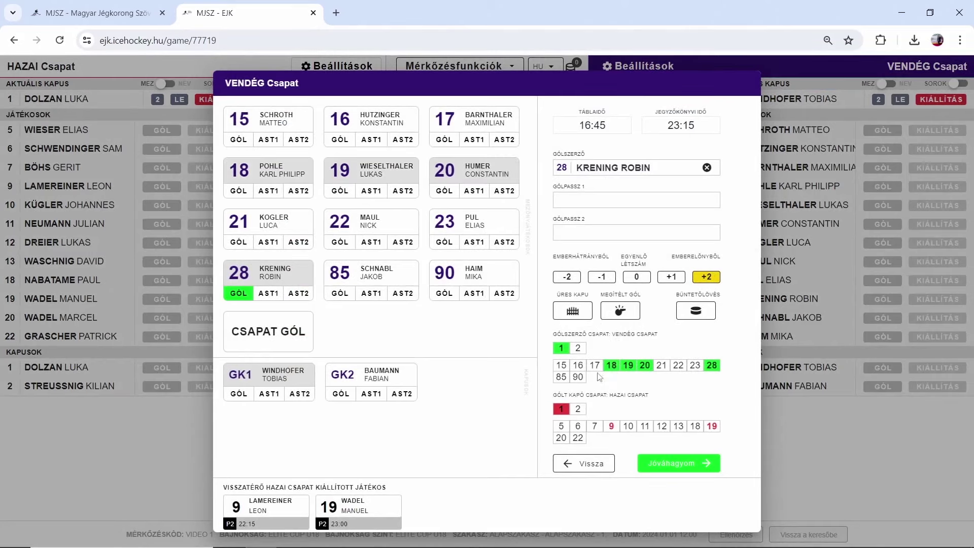
left_click(580, 366)
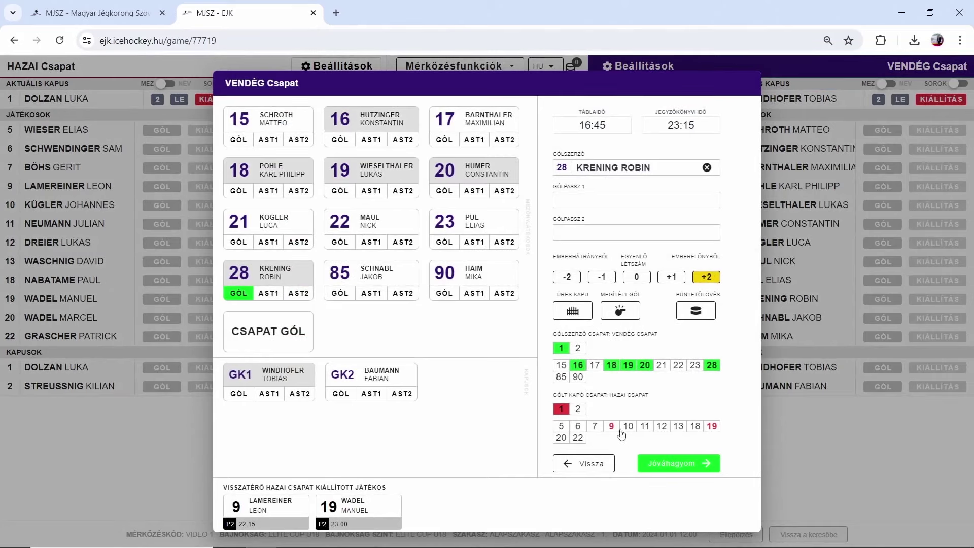
- Mark home players 11, 12 and 13 as on the ice, choose penalised player 9 as returning, and approve the away goal
left_click(645, 427)
left_click(661, 426)
left_click(678, 426)
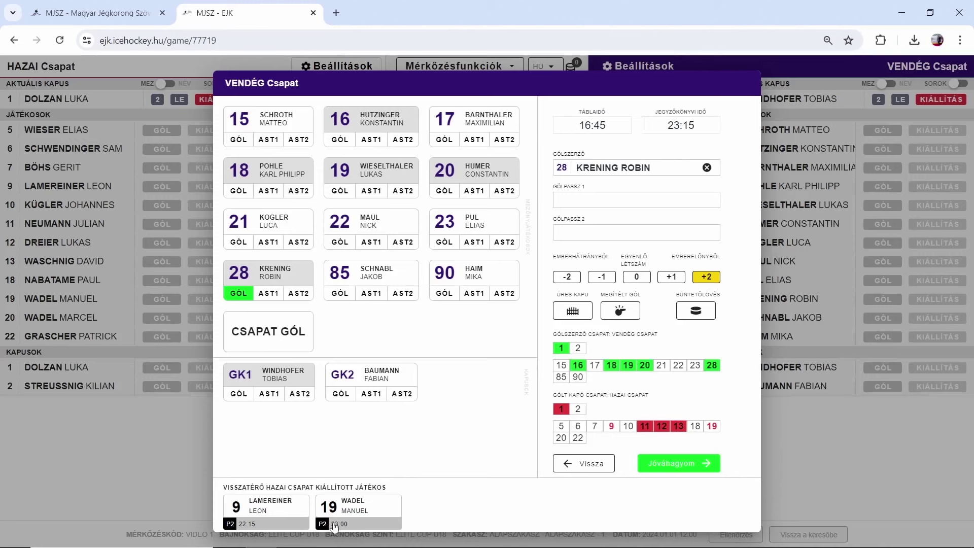
left_click(274, 511)
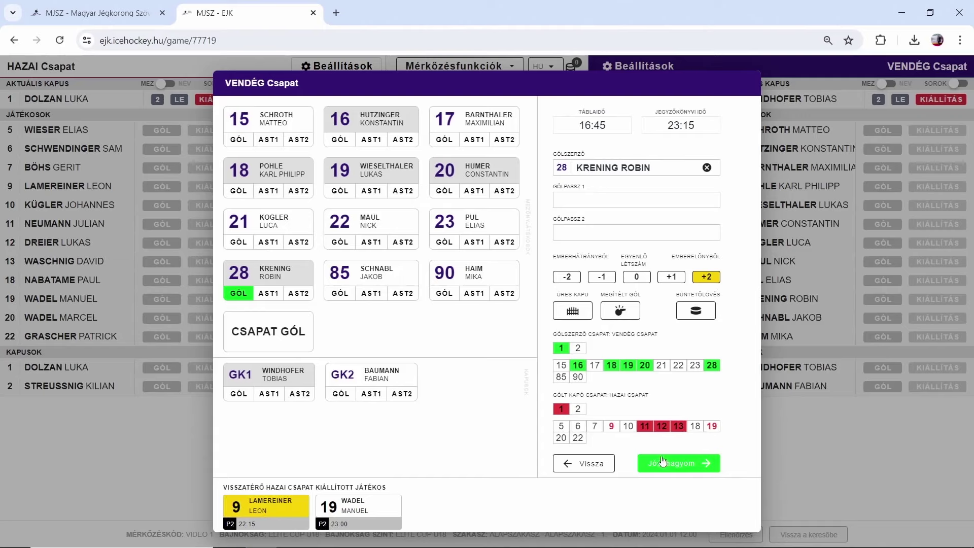
left_click(680, 469)
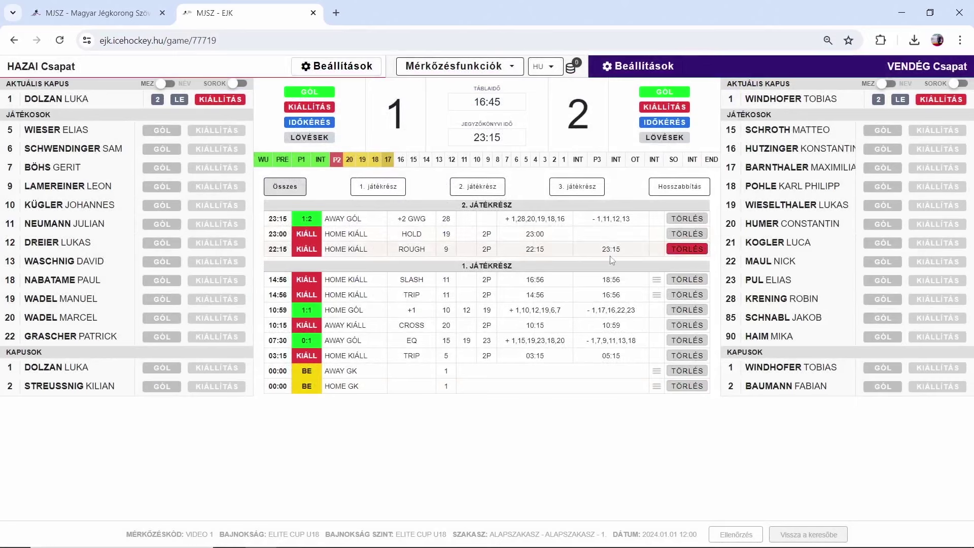
- Advance the second-period scoreboard time to 15:00 and on to 14:15
left_click(400, 160)
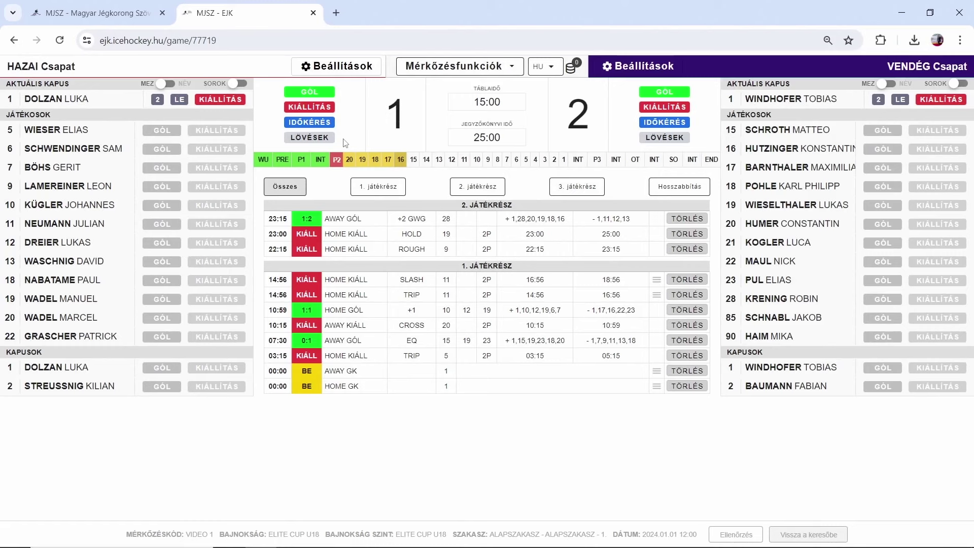
left_click(506, 102)
type("14:15")
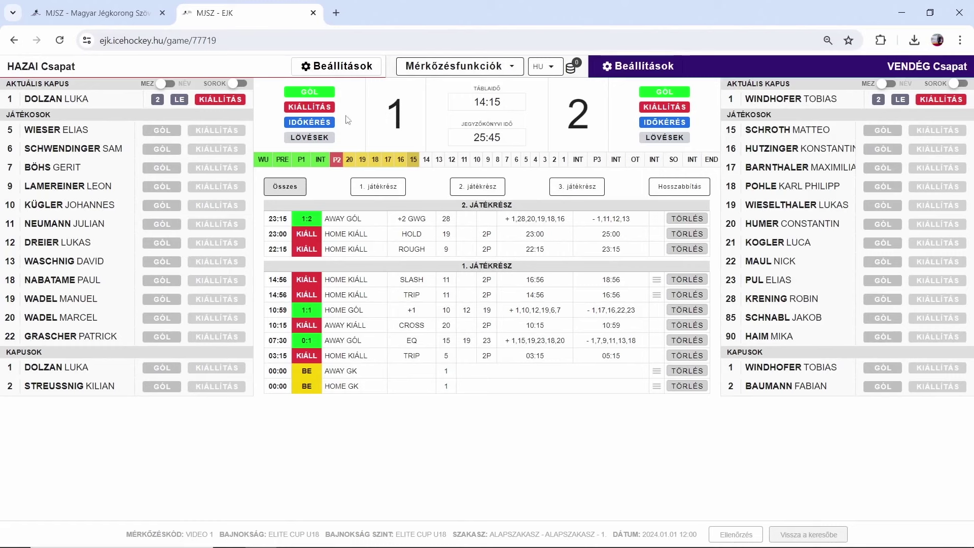
- Start a home team penalty (TP) and assign player 13 to serve it
left_click(330, 109)
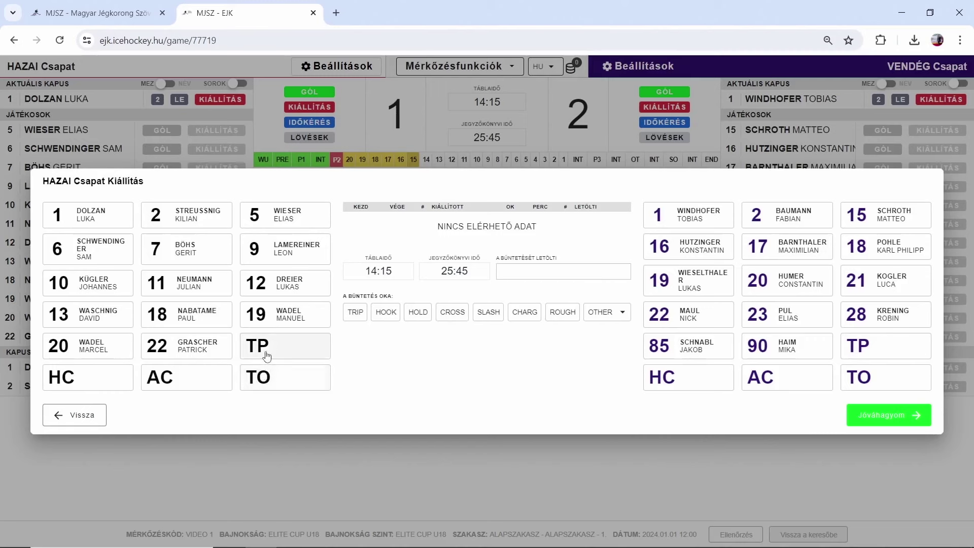
left_click(270, 357)
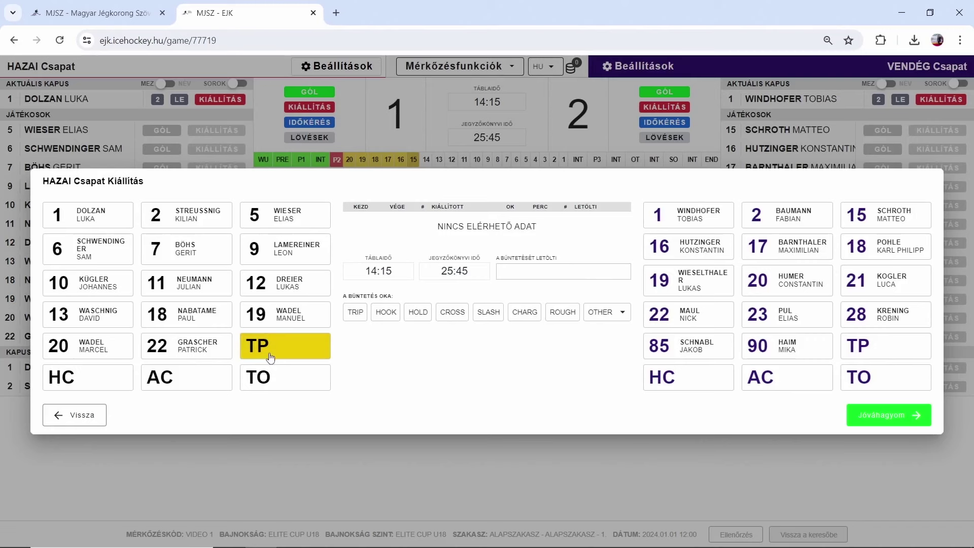
left_click(515, 269)
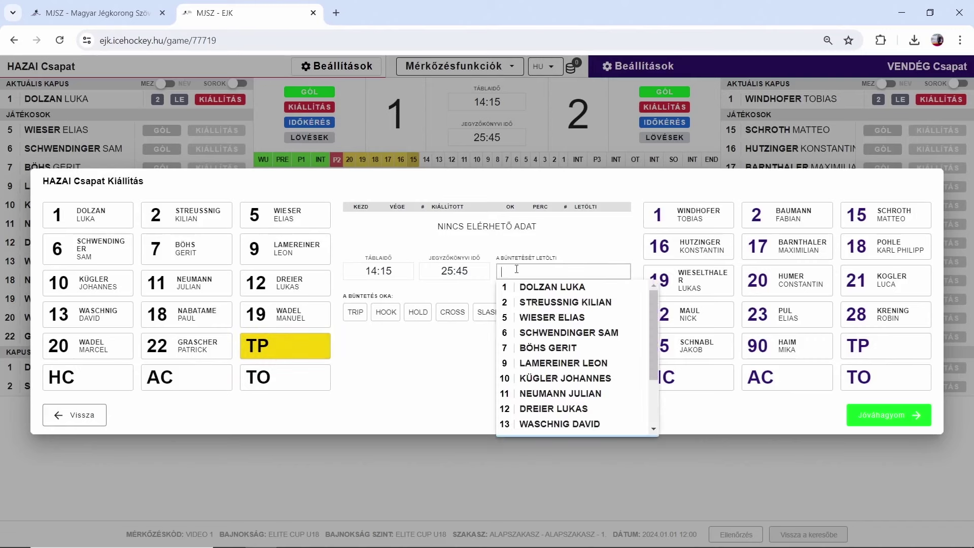
scroll(536, 369, "down", 2)
scroll(538, 365, "up", 2)
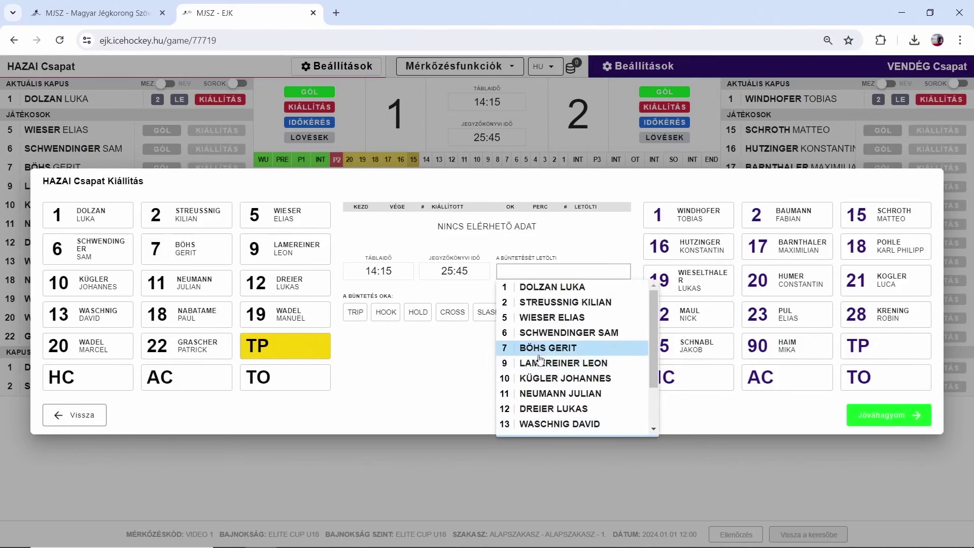
left_click(102, 318)
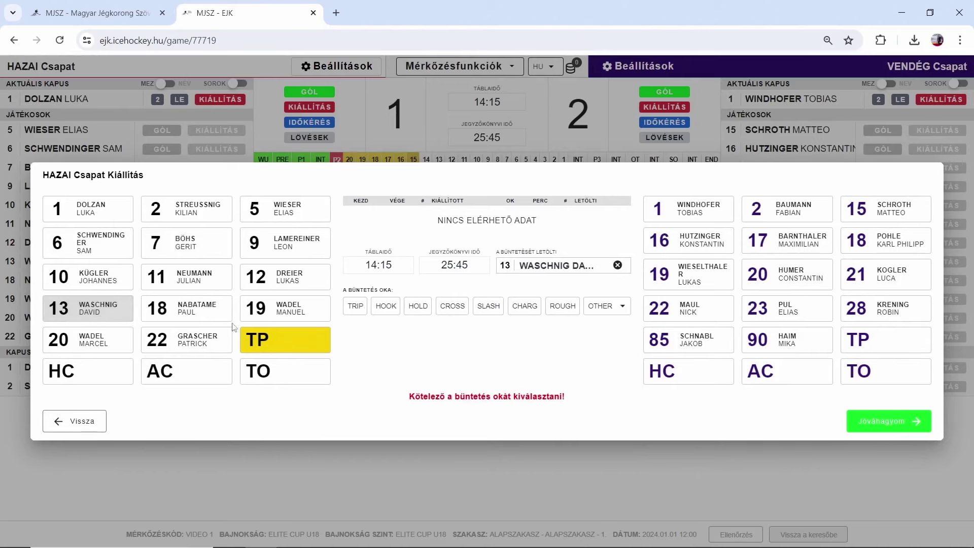
- Set the team penalty's reason to TOO-P with a 2' duration and approve it
left_click(599, 305)
type("too")
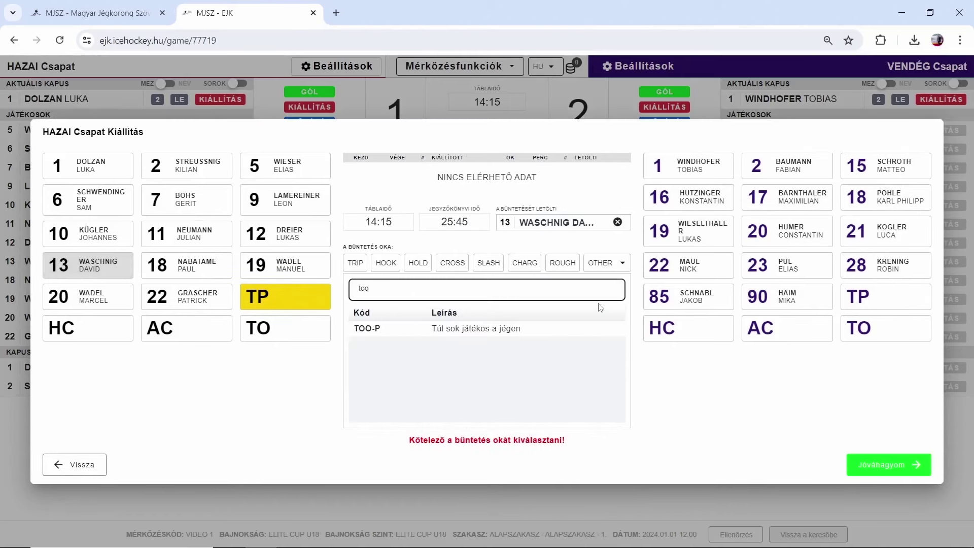
left_click(481, 331)
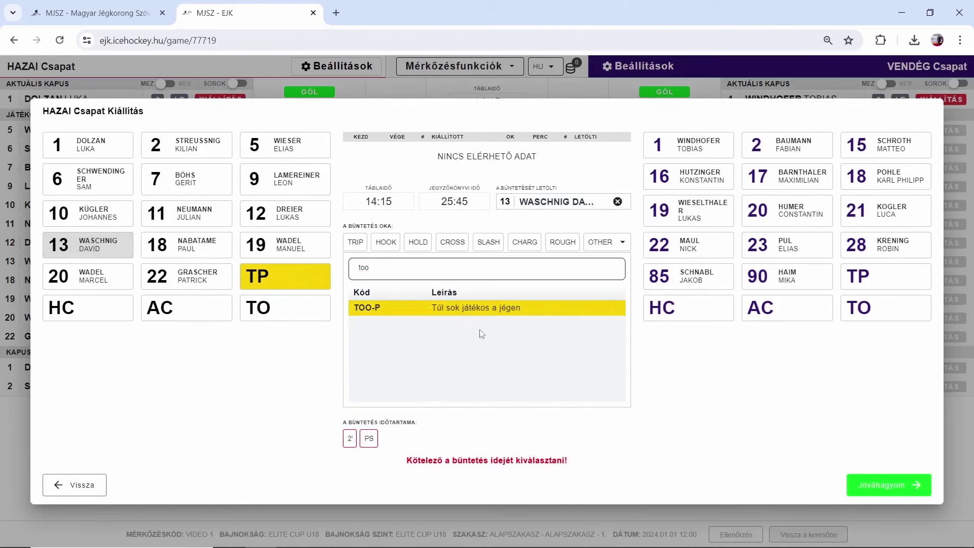
left_click(350, 438)
left_click(876, 417)
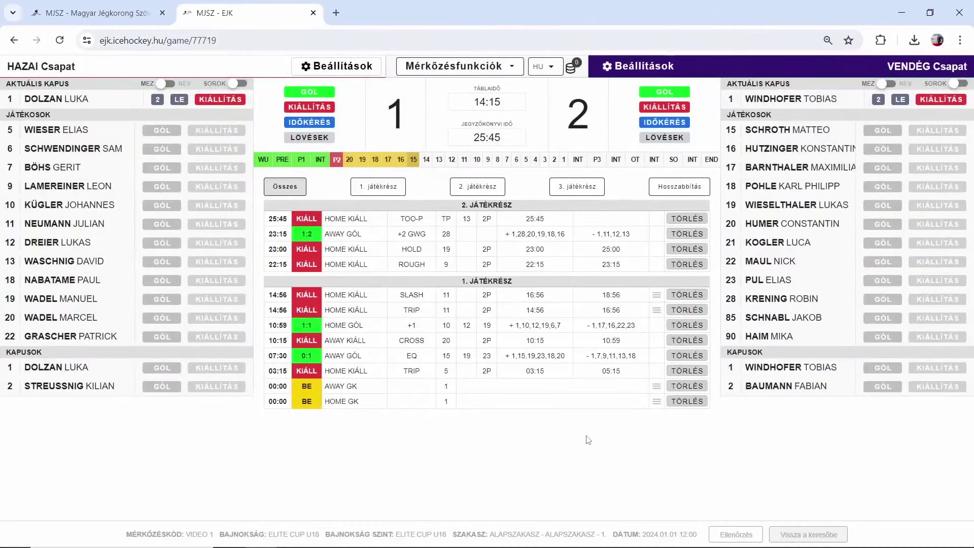
- Set the scoreboard time to 13:45 and enter a home goal by player 7, first assist by 18, with players 10 and 11 on the ice
left_click(499, 101)
type("13:45")
left_click(170, 170)
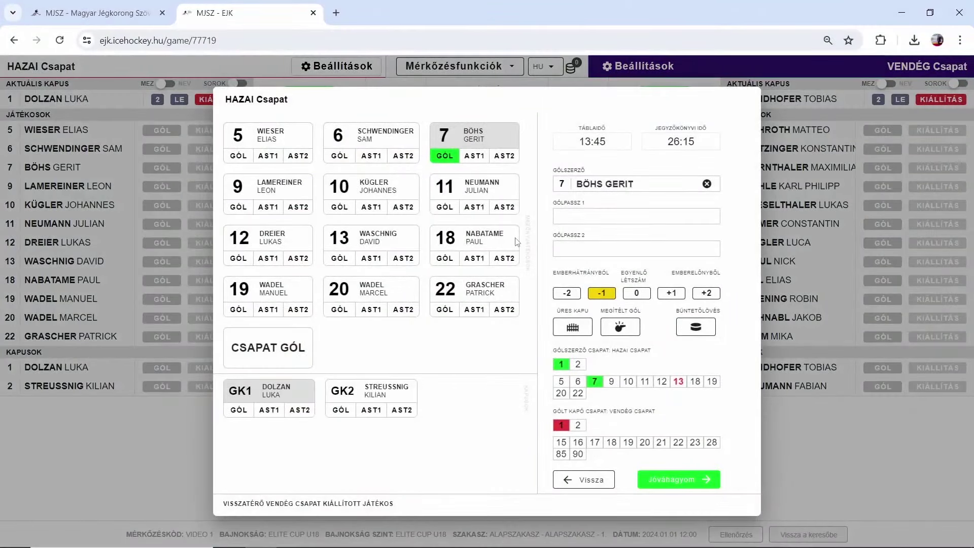
left_click(475, 258)
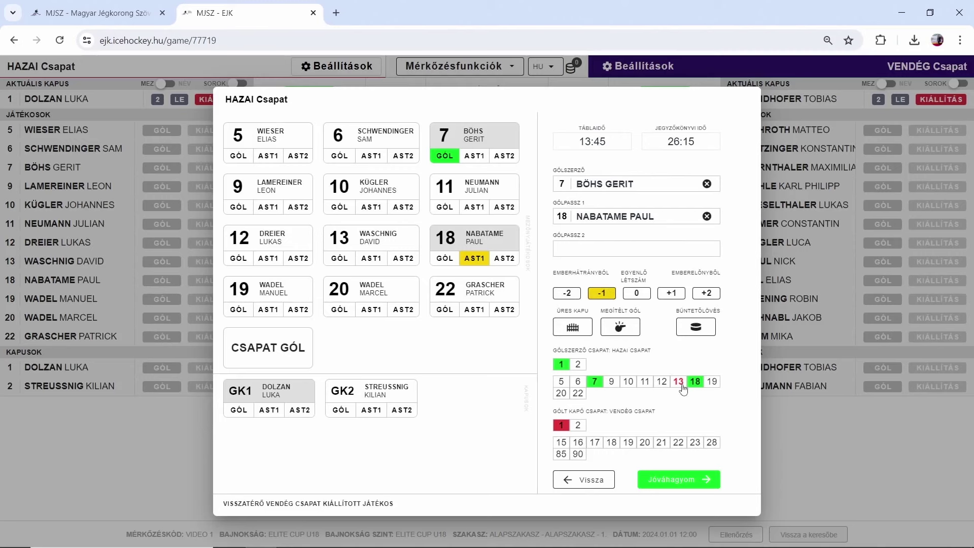
left_click(644, 382)
left_click(629, 384)
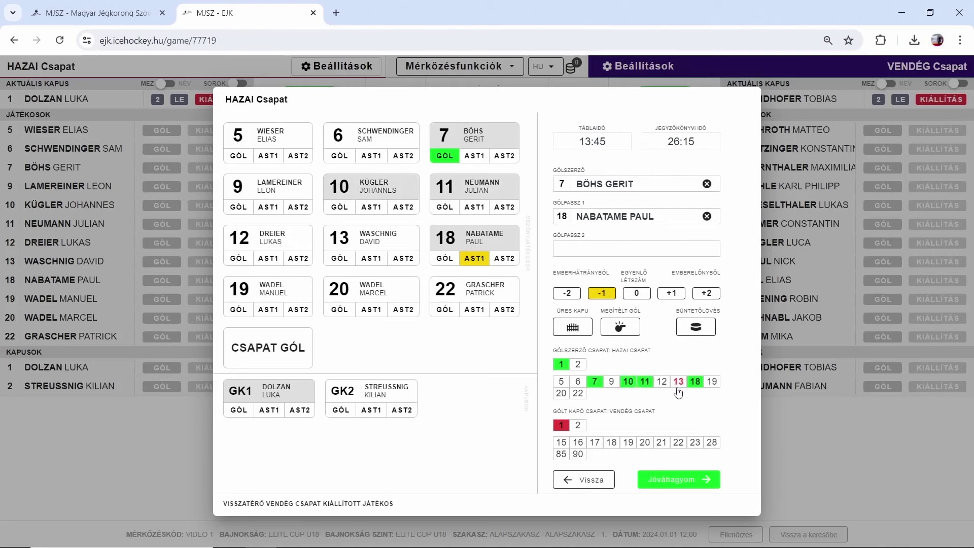
- Mark away players 18, 19, 21, 22 and 23 as on the ice for the conceded goal and approve the home goal
left_click(612, 443)
left_click(629, 443)
left_click(661, 443)
left_click(678, 443)
left_click(695, 442)
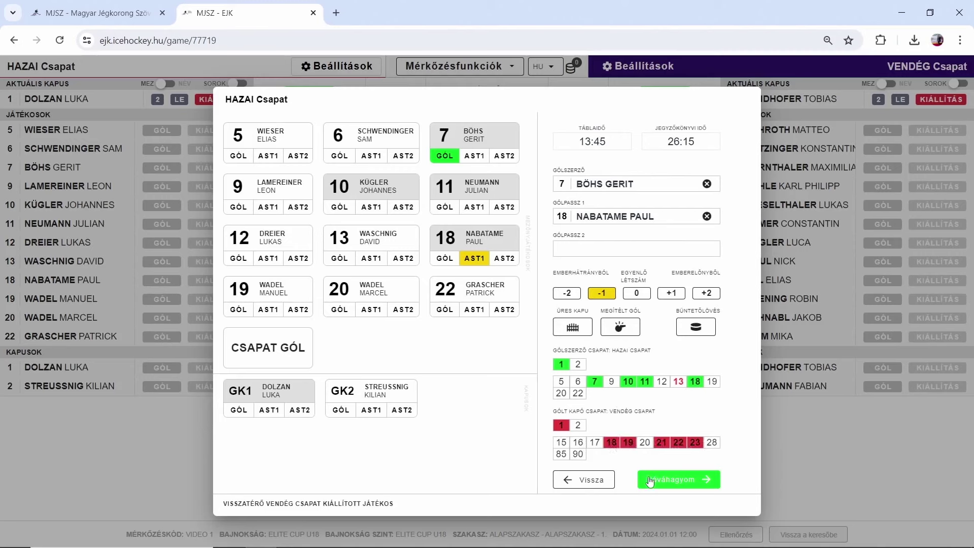
left_click(669, 478)
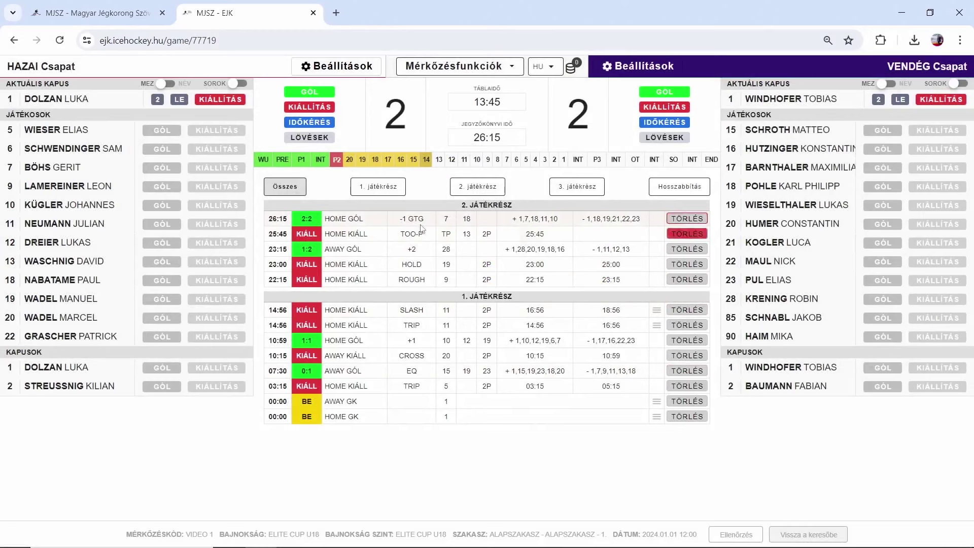
- Advance the scoreboard time to 12:00 and on to 09:45
left_click(460, 104)
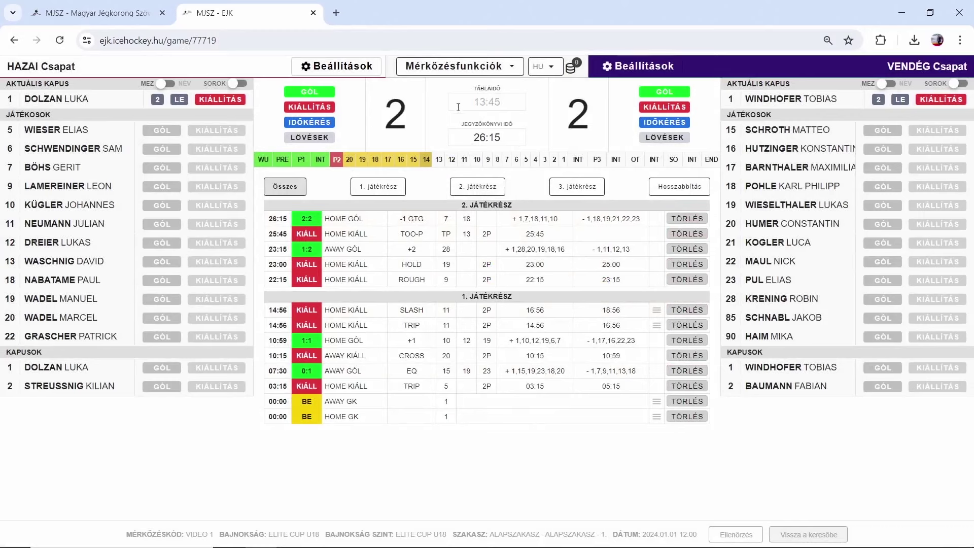
type("12:00")
key("Return")
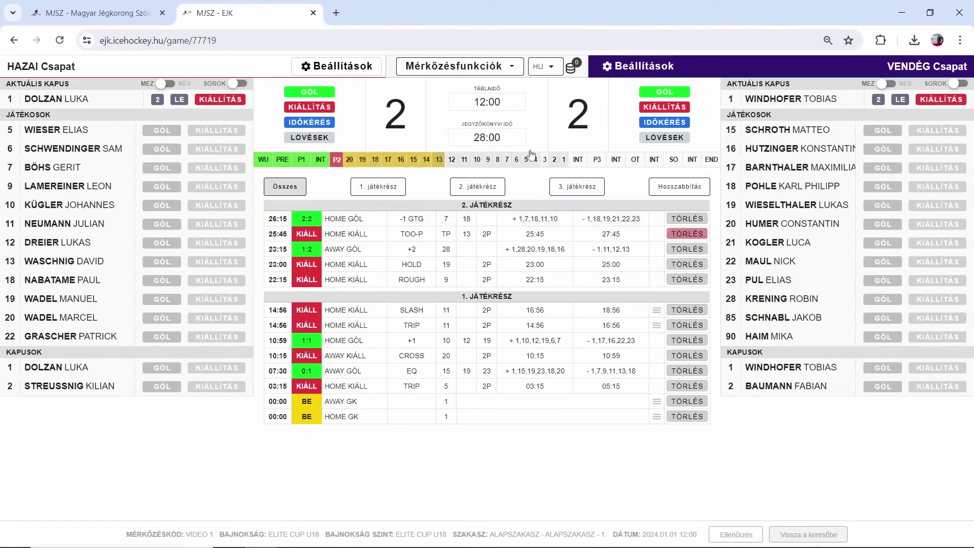
left_click(477, 102)
type("09:45")
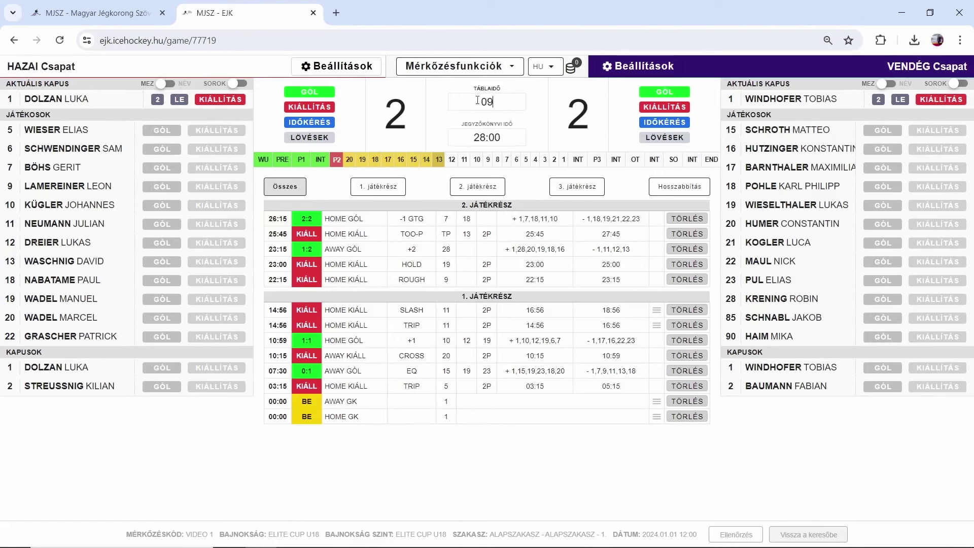
key("Return")
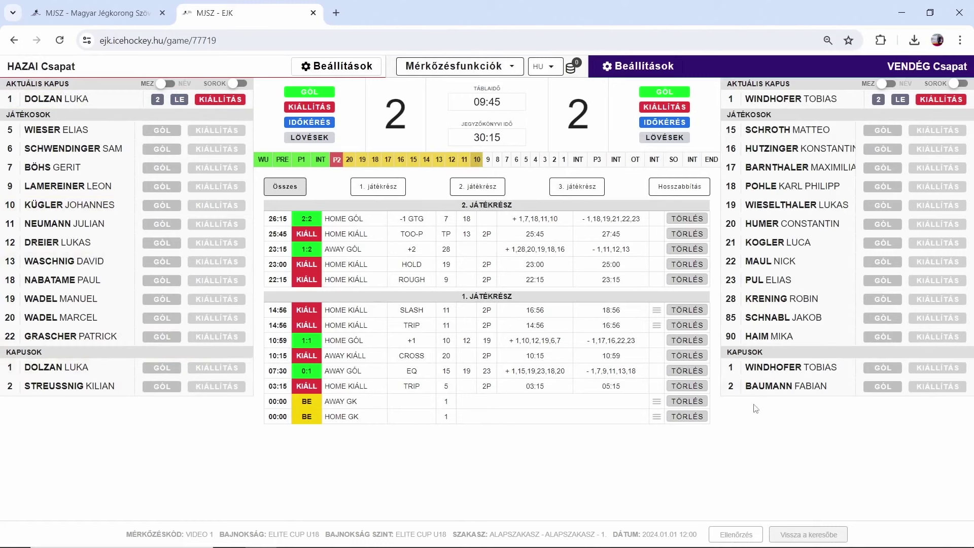
- Replace home goalkeeper 1 with goalkeeper 2 at 09:45, enter 8 shots for goalkeeper 1, and approve the change
left_click(158, 99)
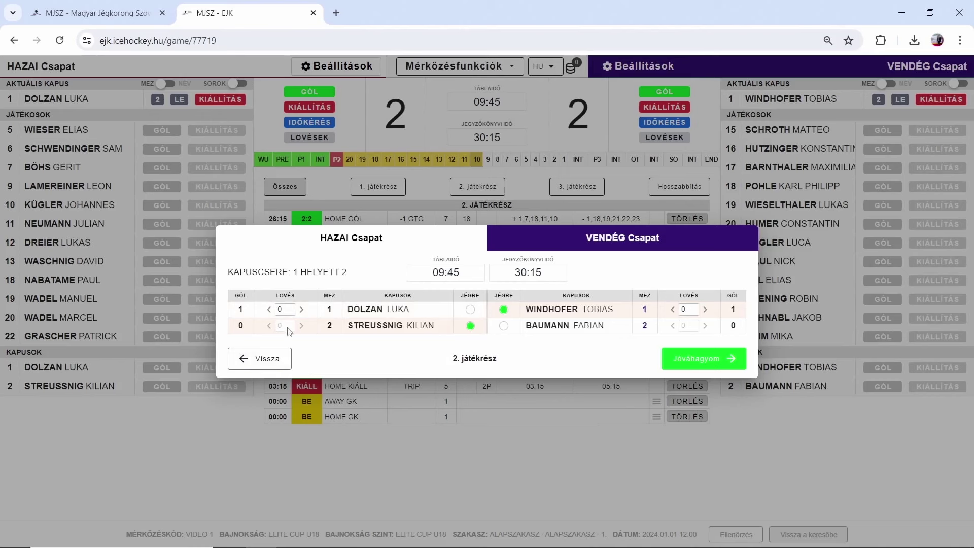
left_click(288, 309)
type("2")
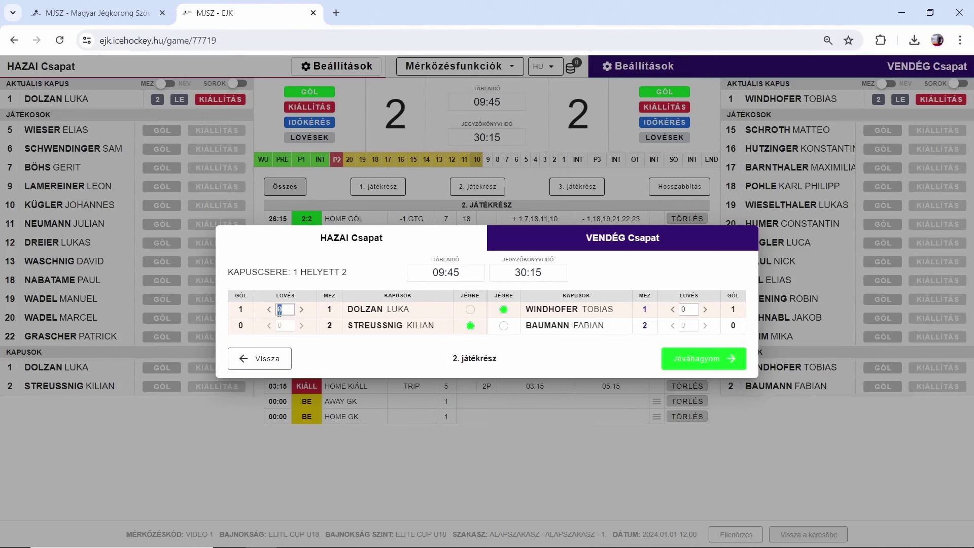
type("1")
type("8")
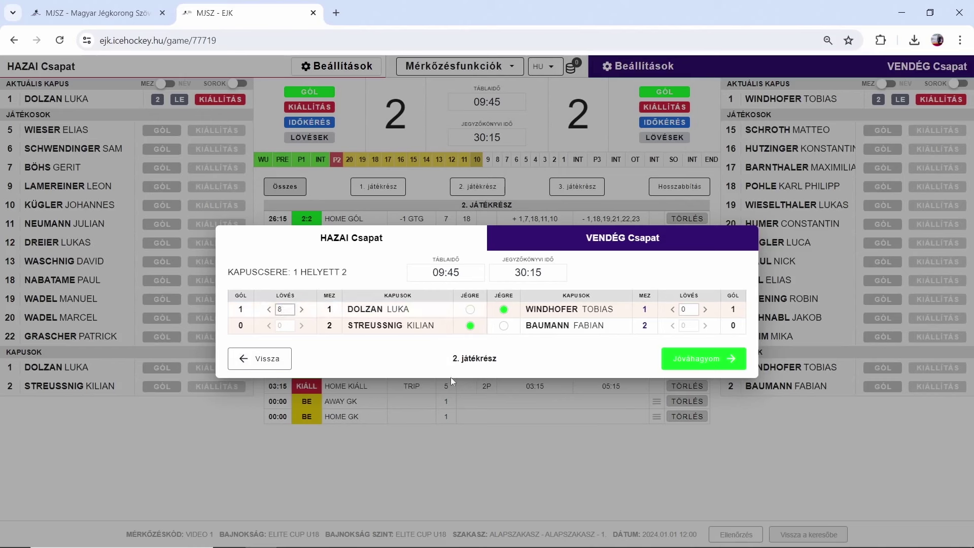
left_click(676, 367)
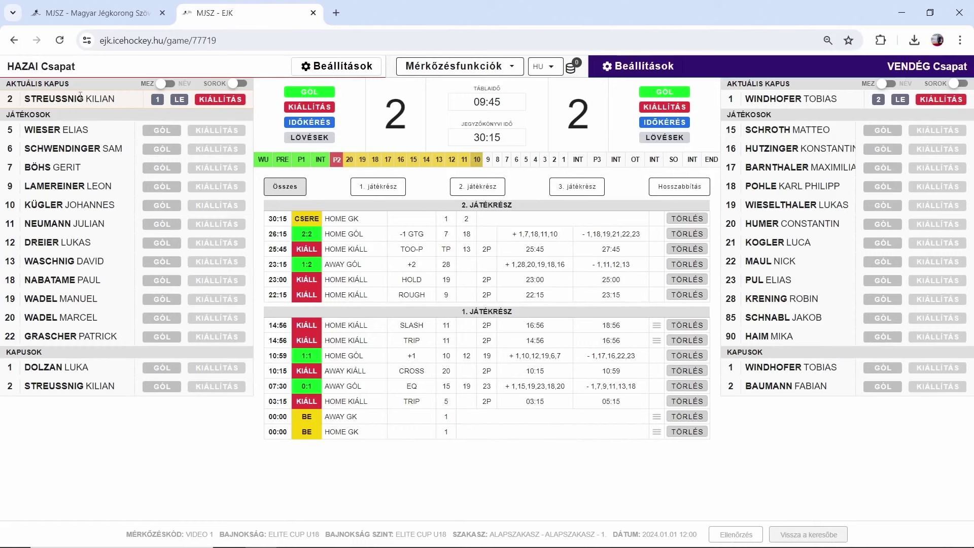
- Set the scoreboard time to 06:36 and start a penalty for away player 15, served by away player 22
left_click(470, 103)
type("06:3")
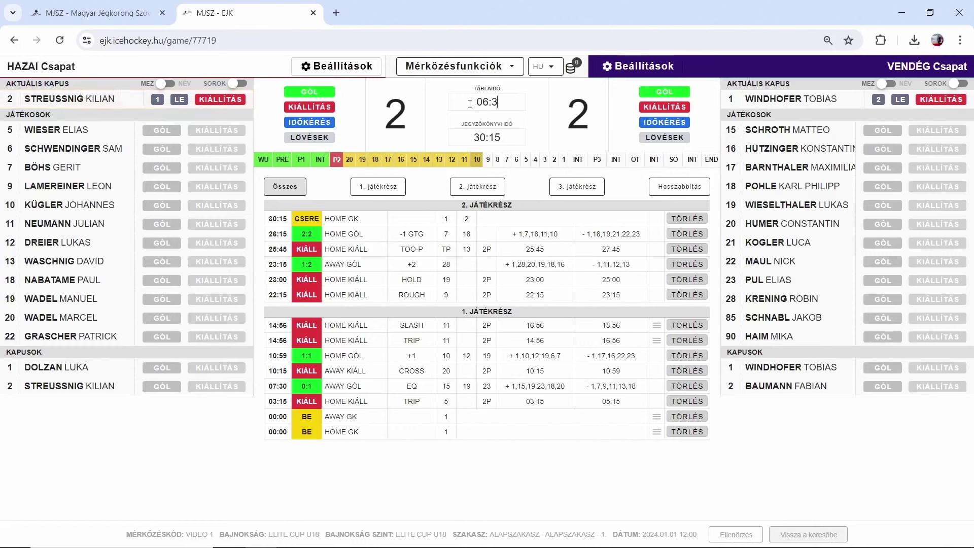
type("6")
key("Return")
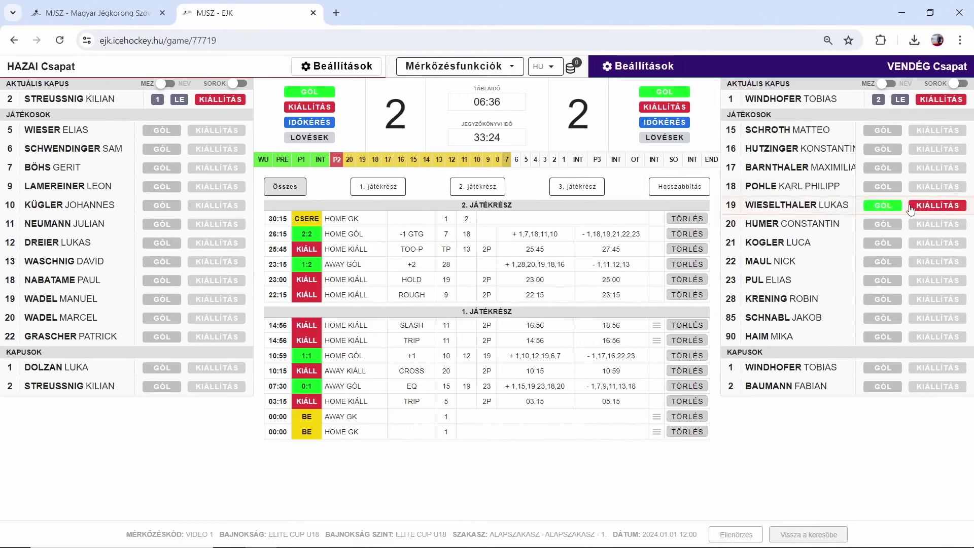
left_click(931, 132)
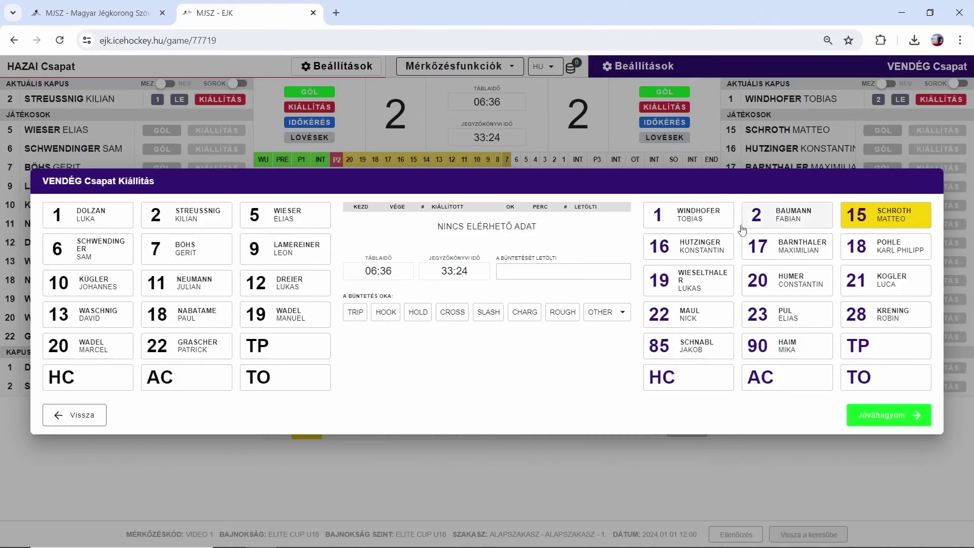
left_click(683, 319)
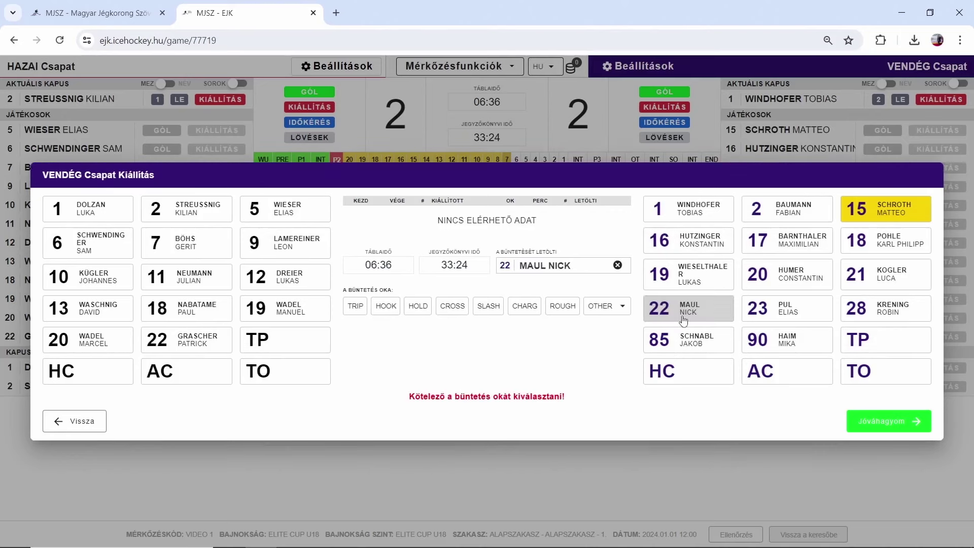
- Set the away penalty's reason to KNEE with a 5' + 20' duration and approve it
left_click(589, 310)
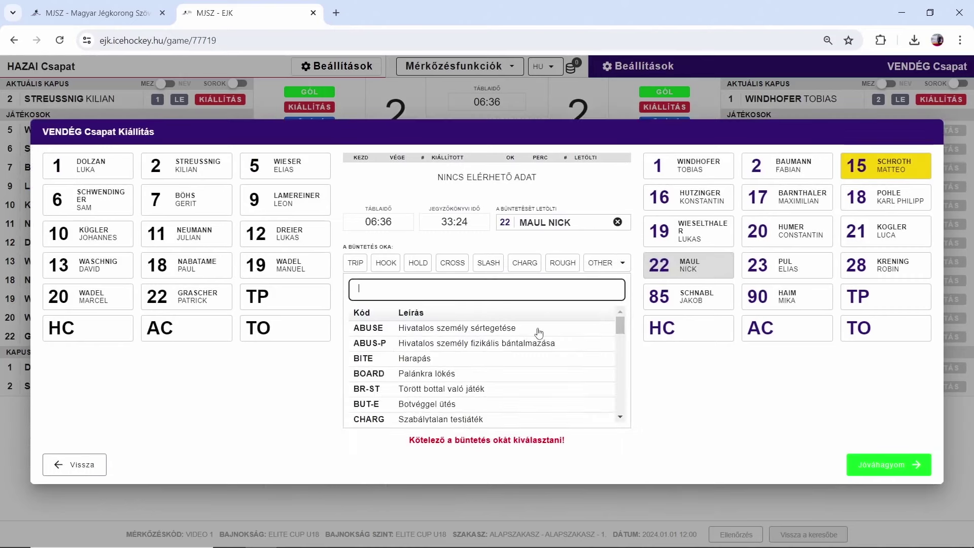
type("knee")
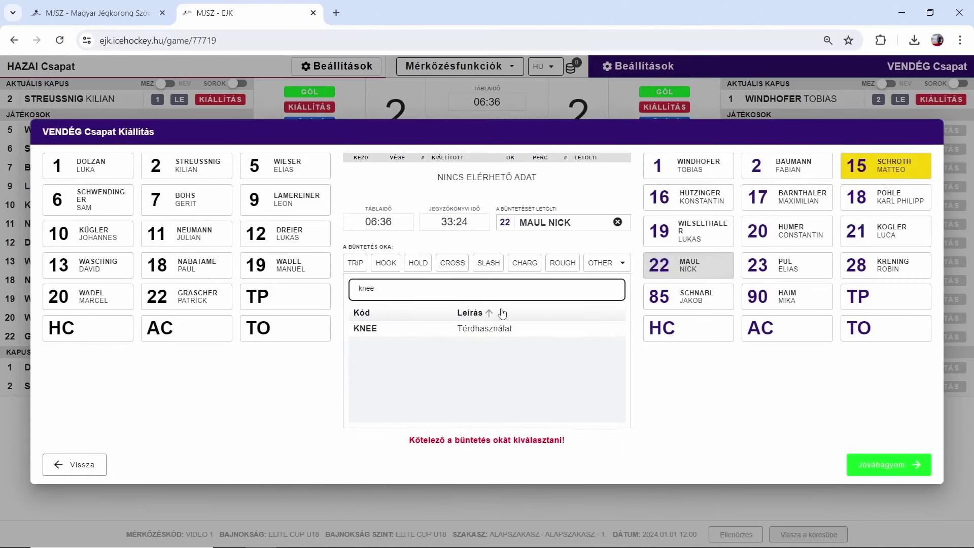
left_click(484, 331)
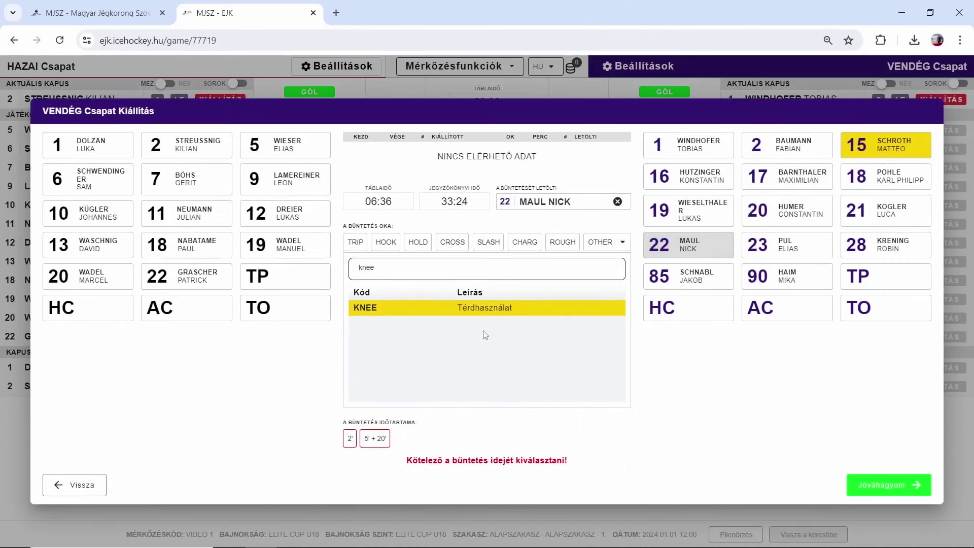
left_click(375, 438)
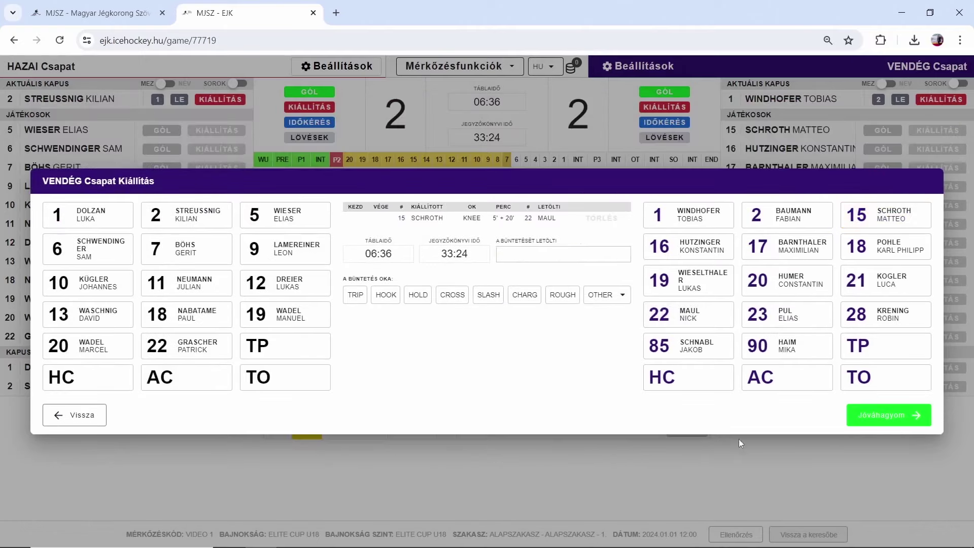
left_click(918, 420)
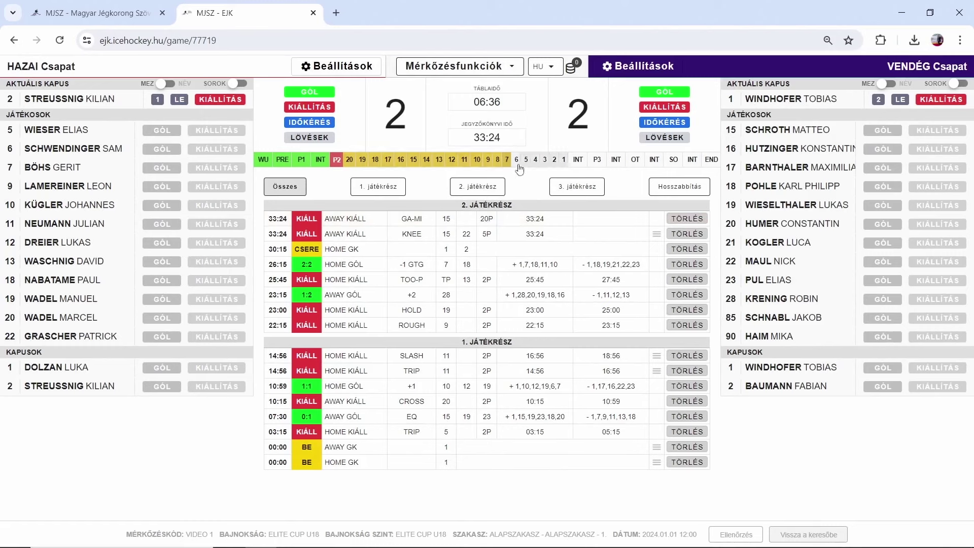
- Advance the second-period scoreboard time minute by minute to 00:00 and end the period
left_click(526, 160)
left_click(537, 162)
left_click(545, 161)
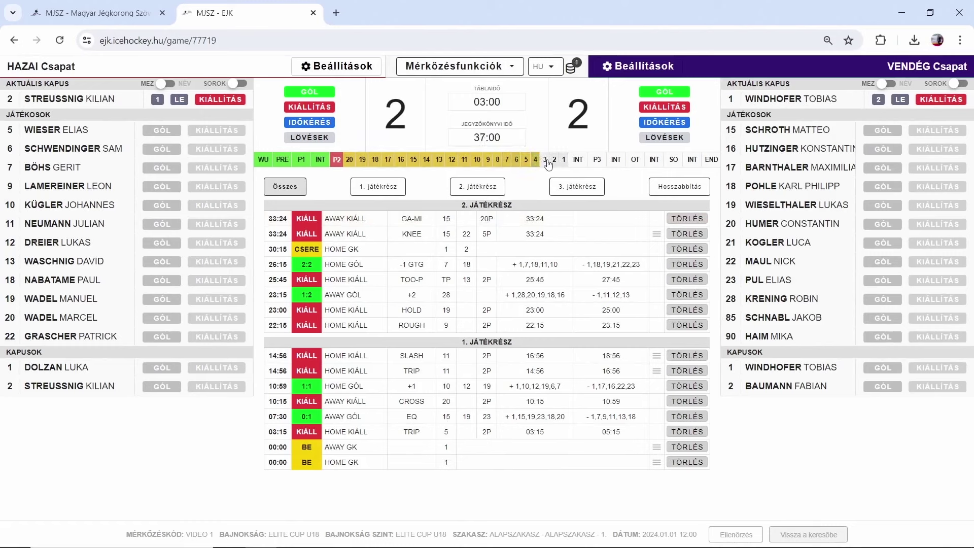
left_click(555, 161)
left_click(558, 162)
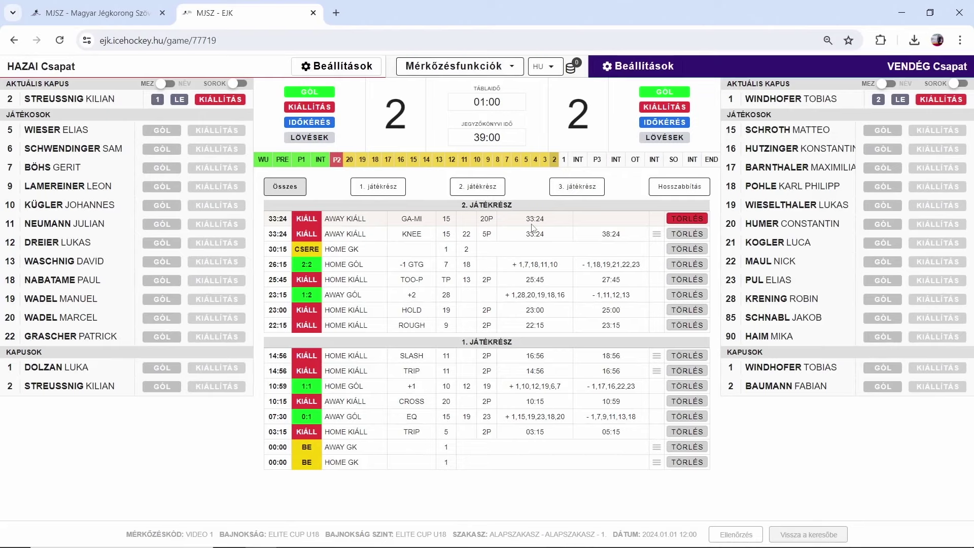
left_click(563, 160)
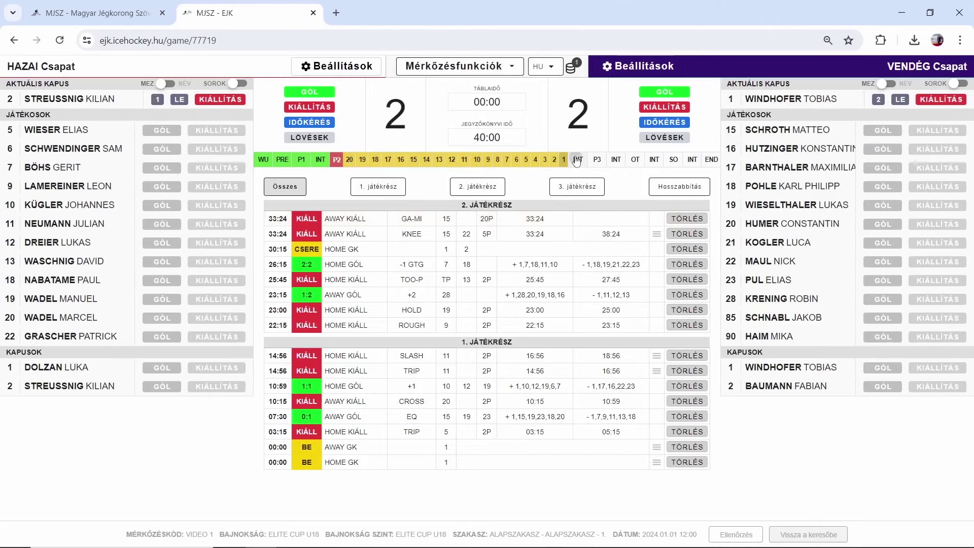
left_click(576, 160)
left_click(522, 330)
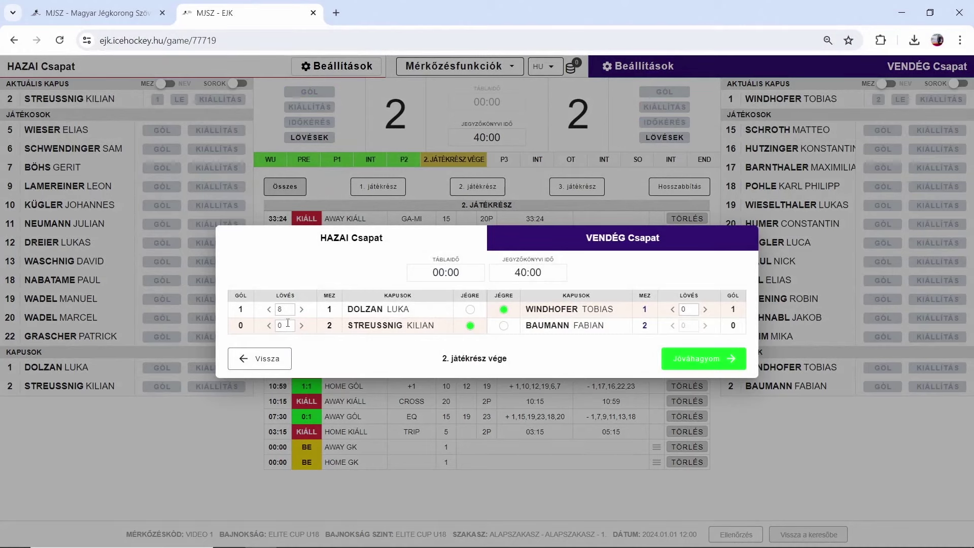
- Enter 4 second-period shots for home goalkeeper 2 and 14 for away goalkeeper 1, and approve them
double_click(287, 325)
type("4")
double_click(684, 309)
type("14")
left_click(719, 361)
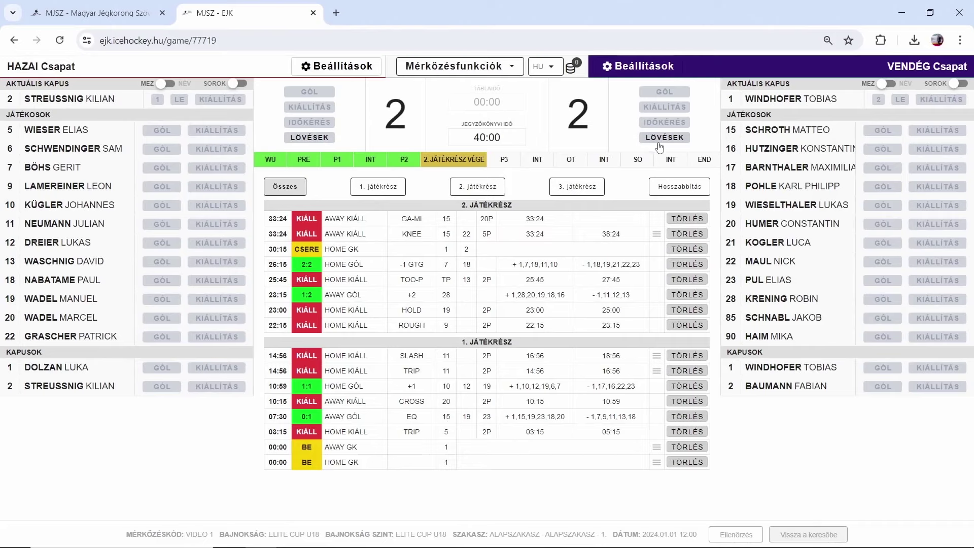
- Review the shot statistics by period for both the home and away teams
left_click(308, 143)
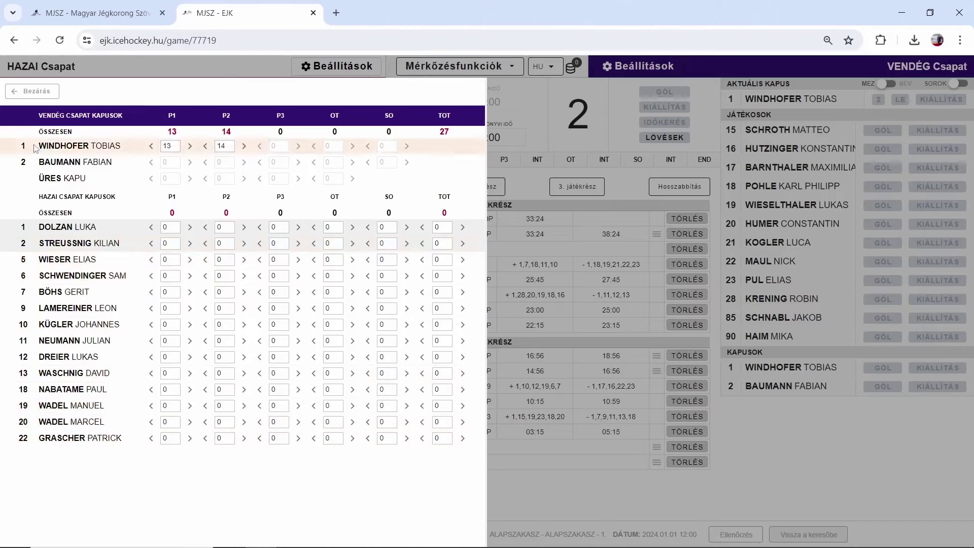
left_click(37, 95)
left_click(659, 140)
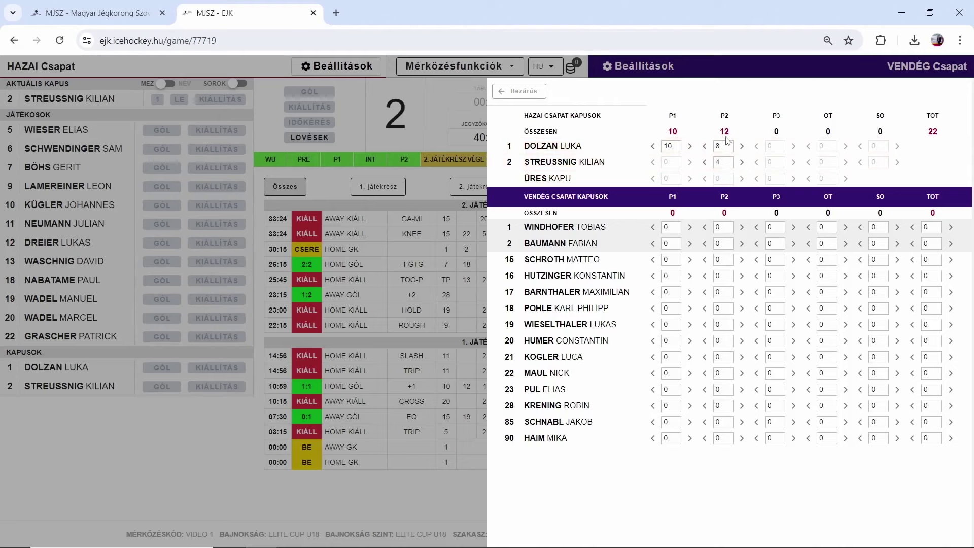
left_click(501, 93)
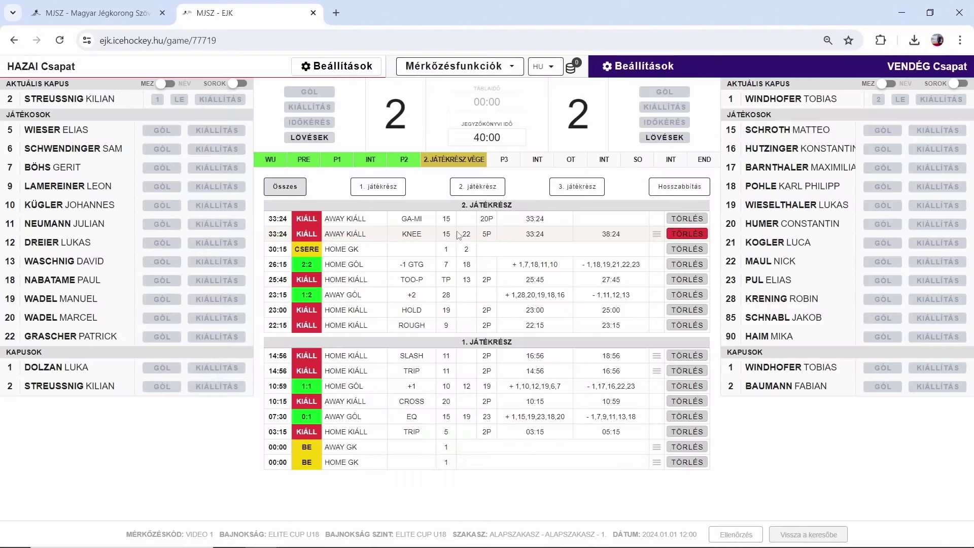
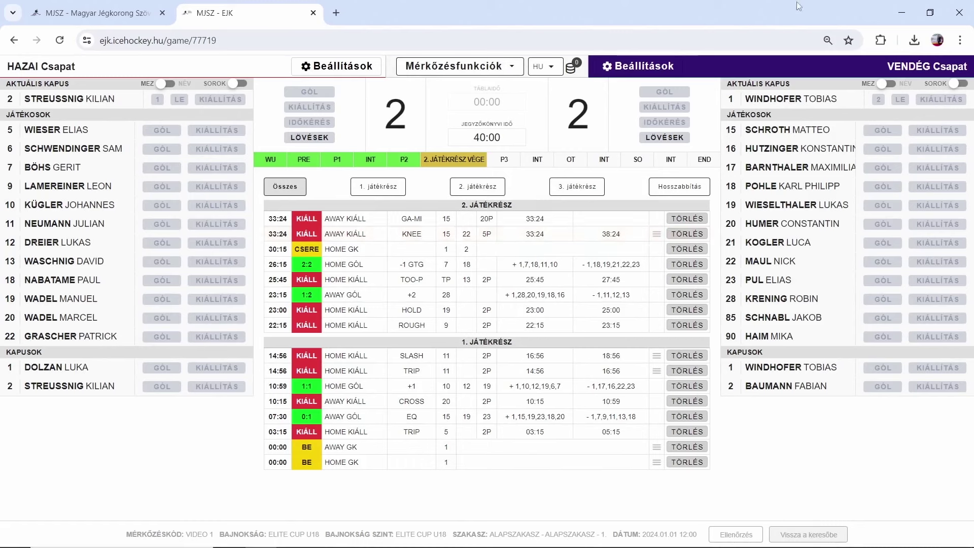
- Open the game's event log at the end of the report on away player 15's 5+20 minute penalty
left_click(462, 66)
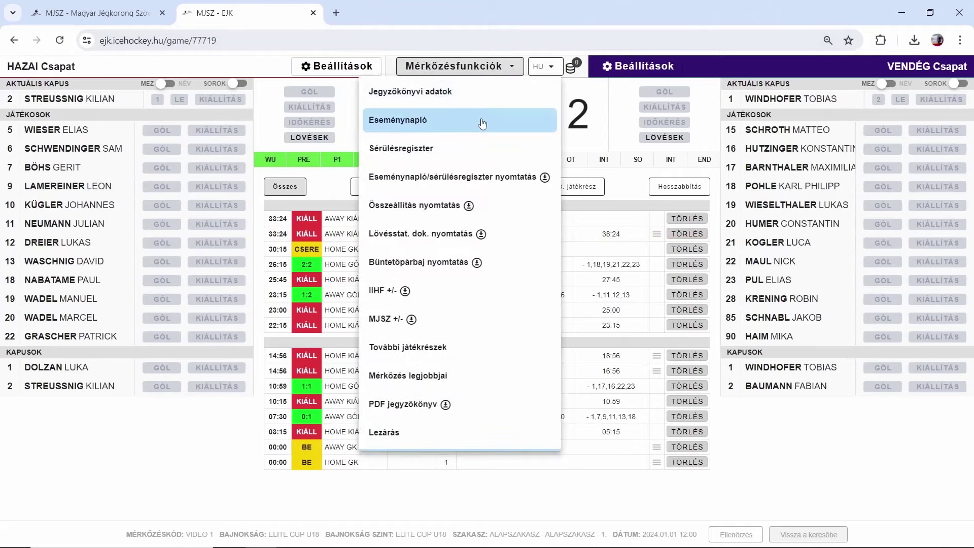
left_click(487, 119)
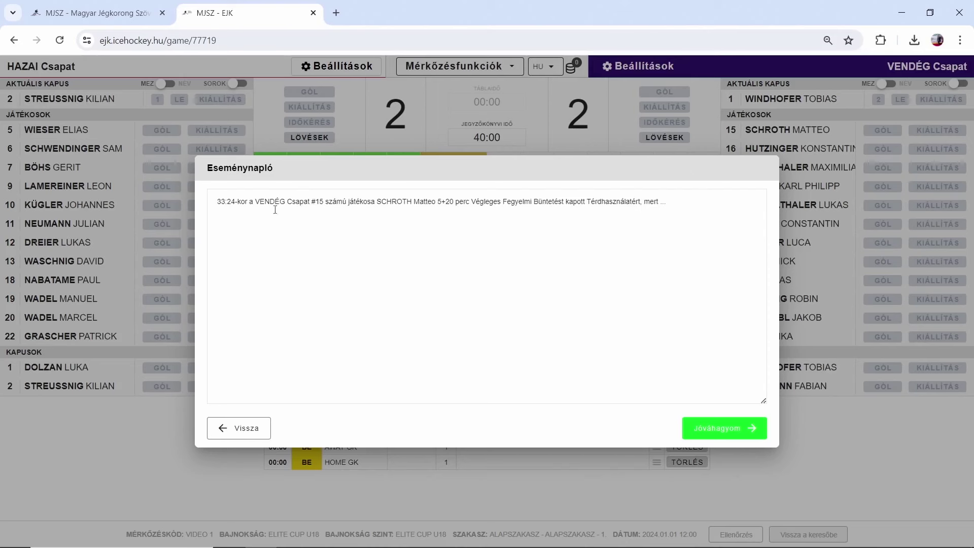
left_click(679, 202)
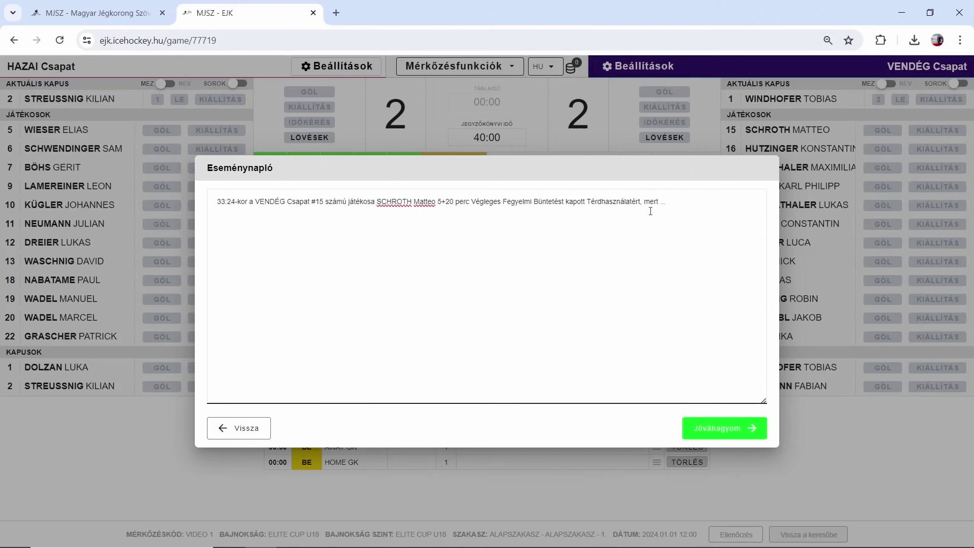
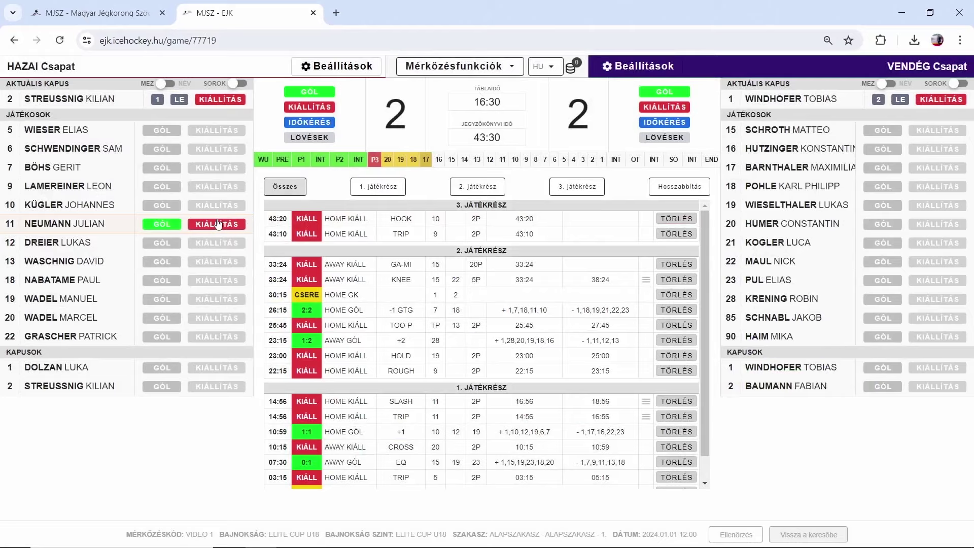
- Record a 2' TRIP penalty for home player 11 at scoreboard time 16:30 and approve it
left_click(218, 223)
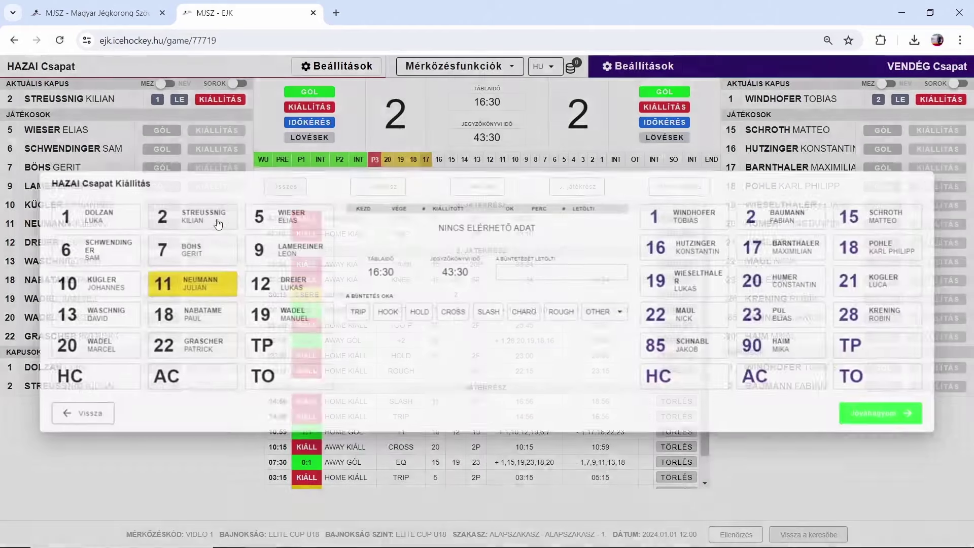
left_click(355, 311)
left_click(349, 345)
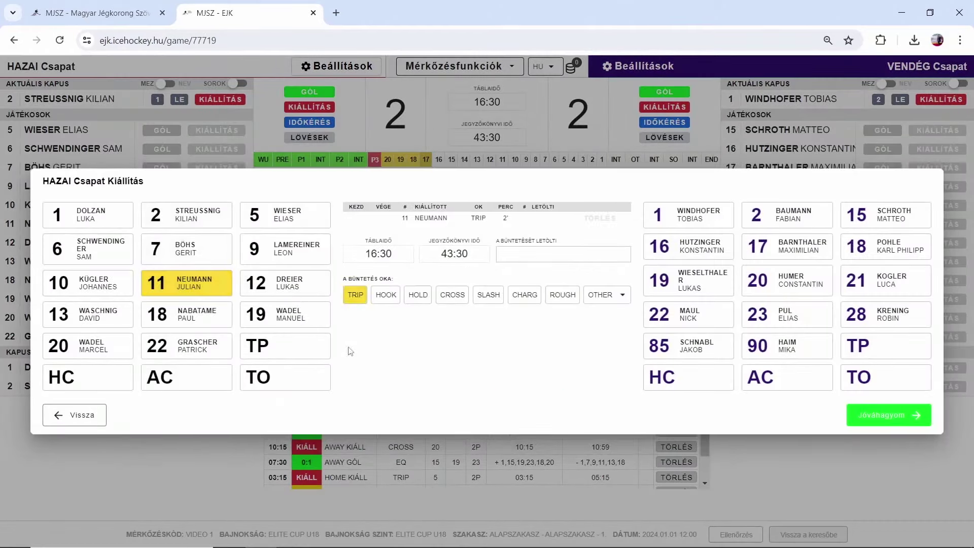
left_click(902, 417)
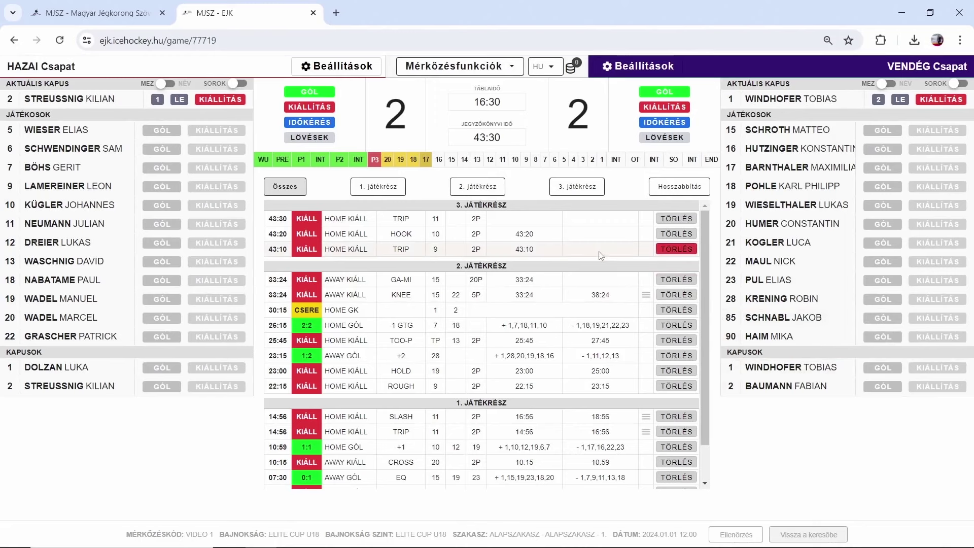
- Advance the third-period scoreboard time to 14:40
left_click(452, 159)
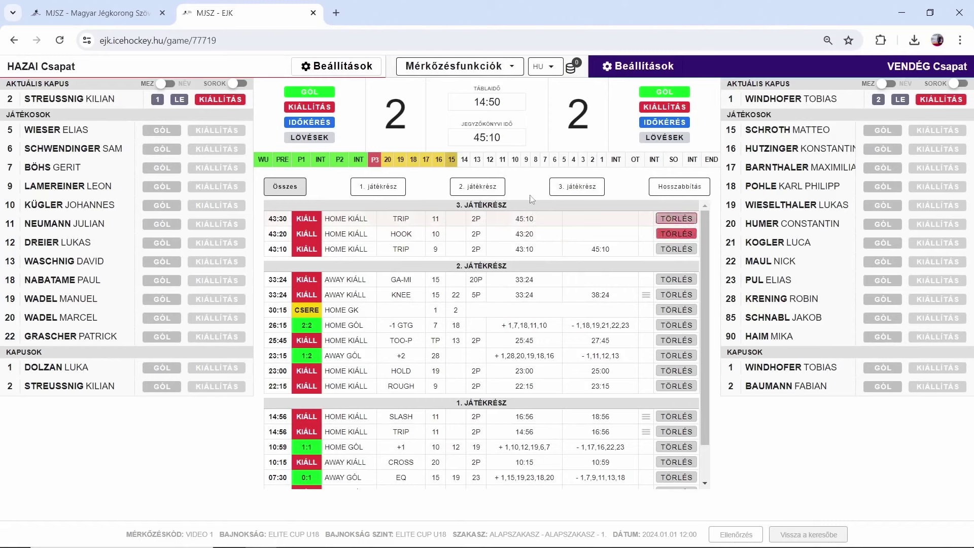
left_click(500, 100)
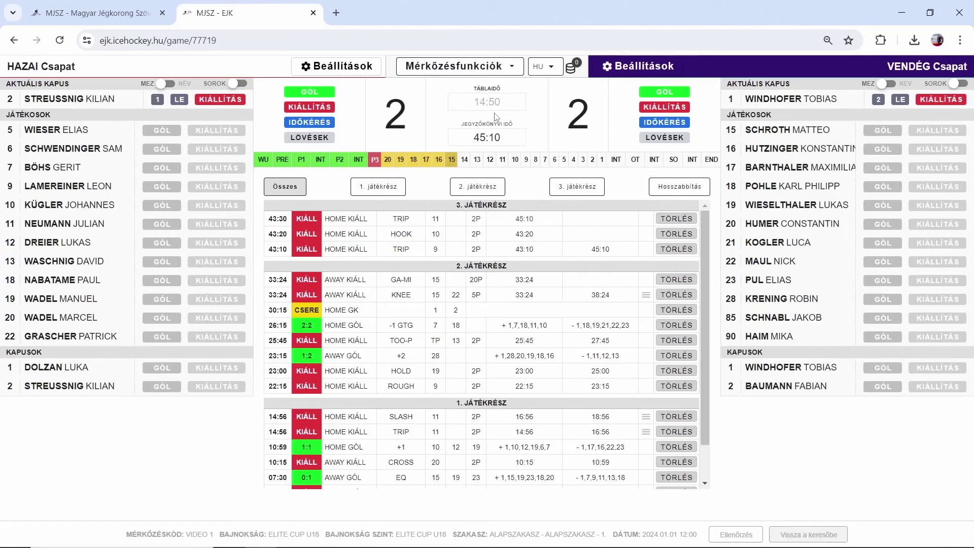
type("1440")
key("Return")
- Advance the scoreboard time through 13:00 and 12:00 to 10:02
left_click(465, 161)
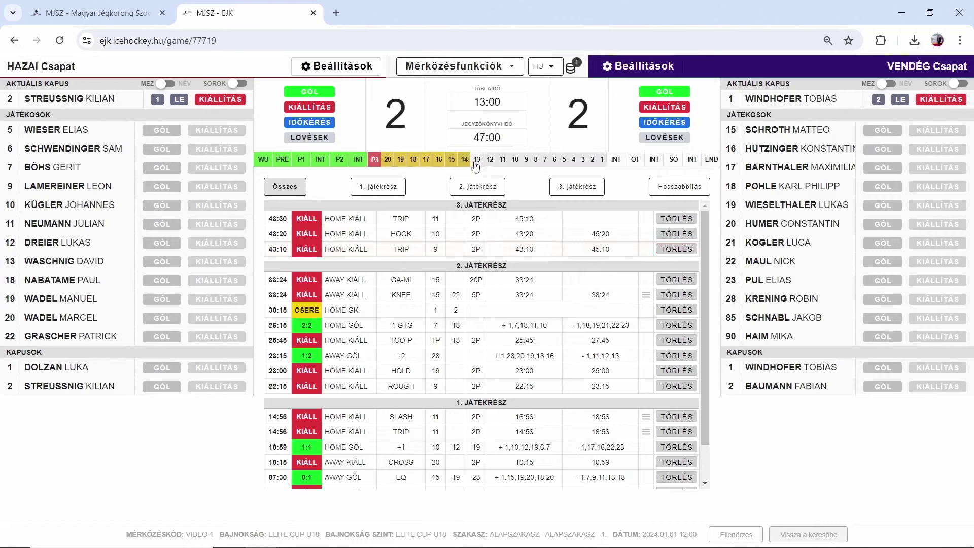
left_click(475, 161)
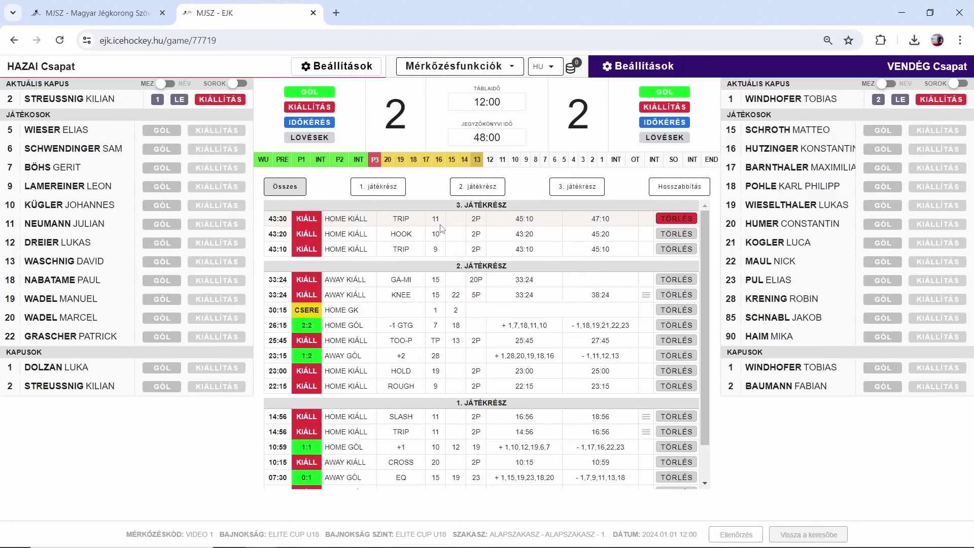
left_click(499, 102)
type("10:0")
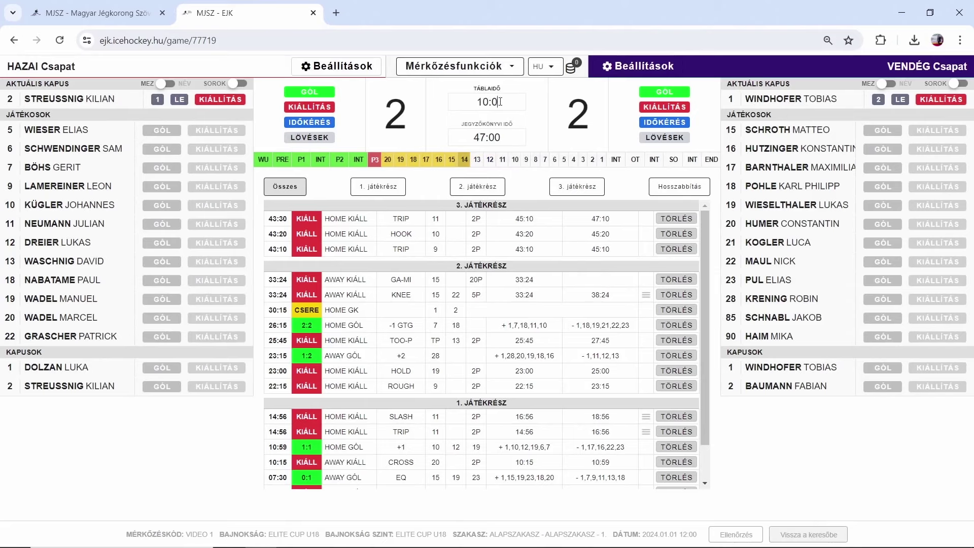
type("2")
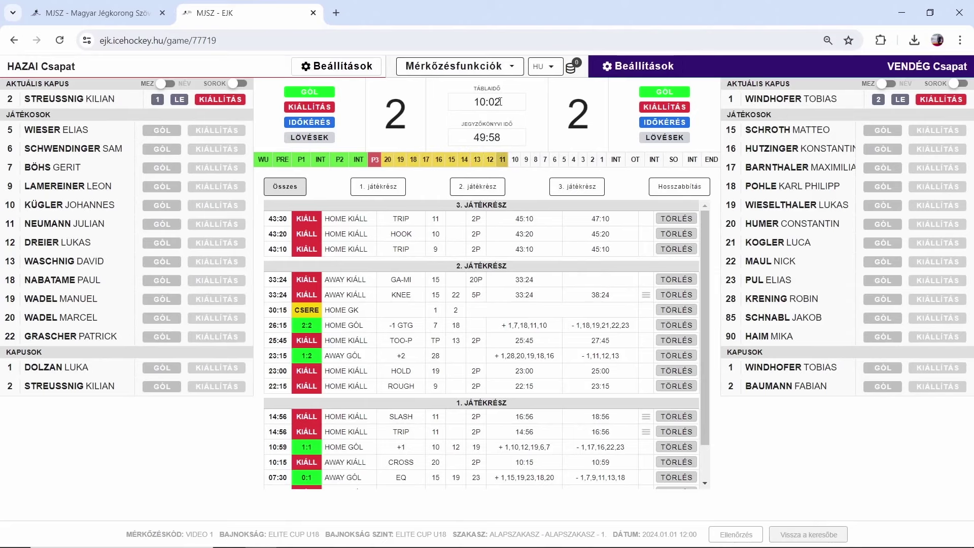
- Record a penalty shot (PS) for TRIP against home player 11 at scoreboard time 10:02 and approve it
left_click(217, 228)
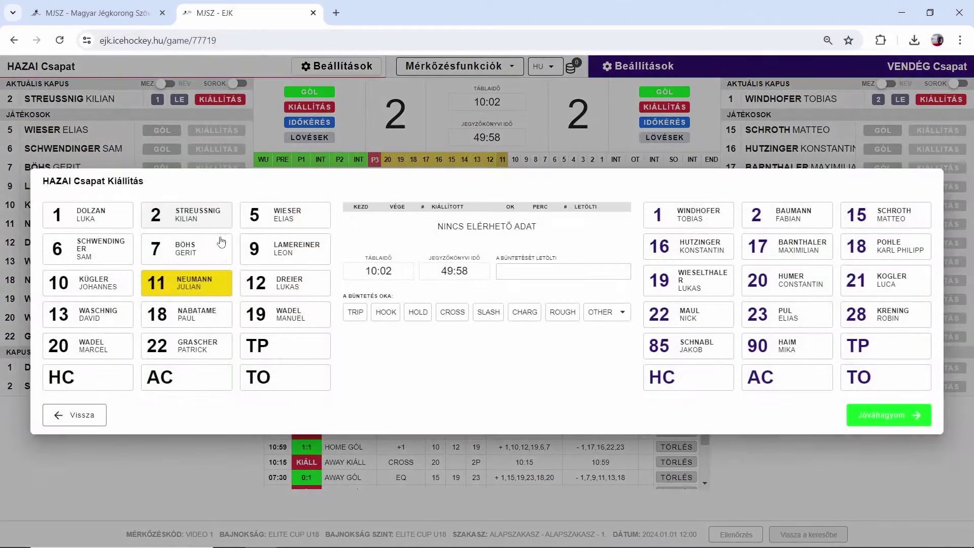
left_click(355, 320)
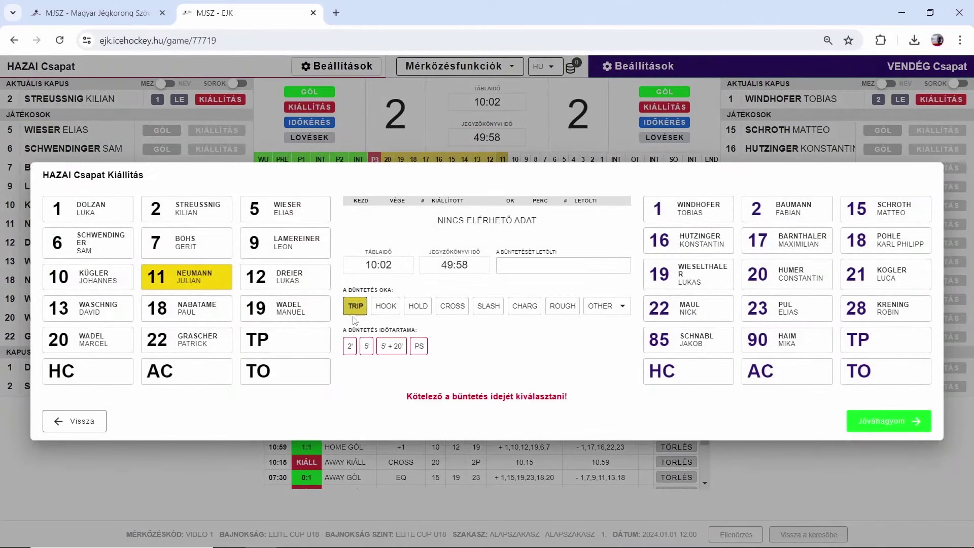
left_click(420, 350)
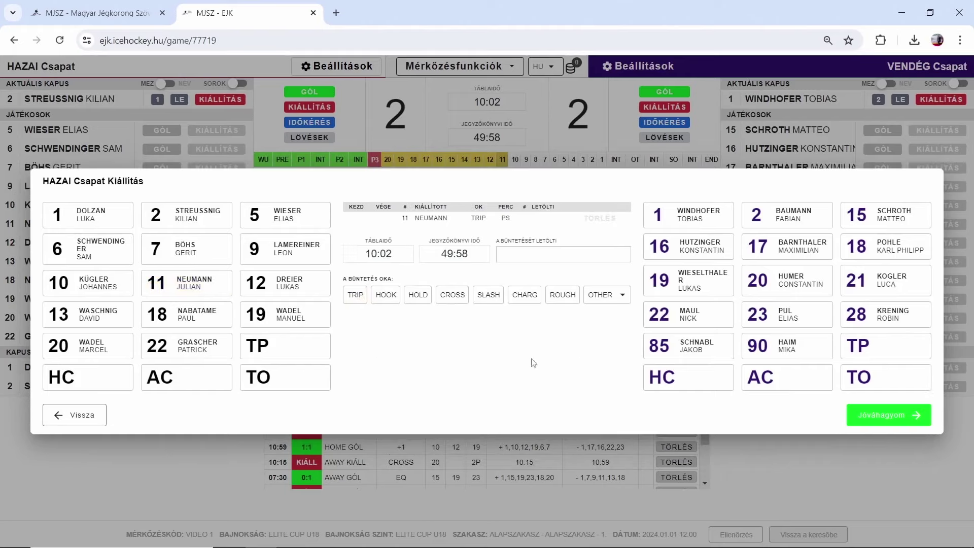
left_click(916, 415)
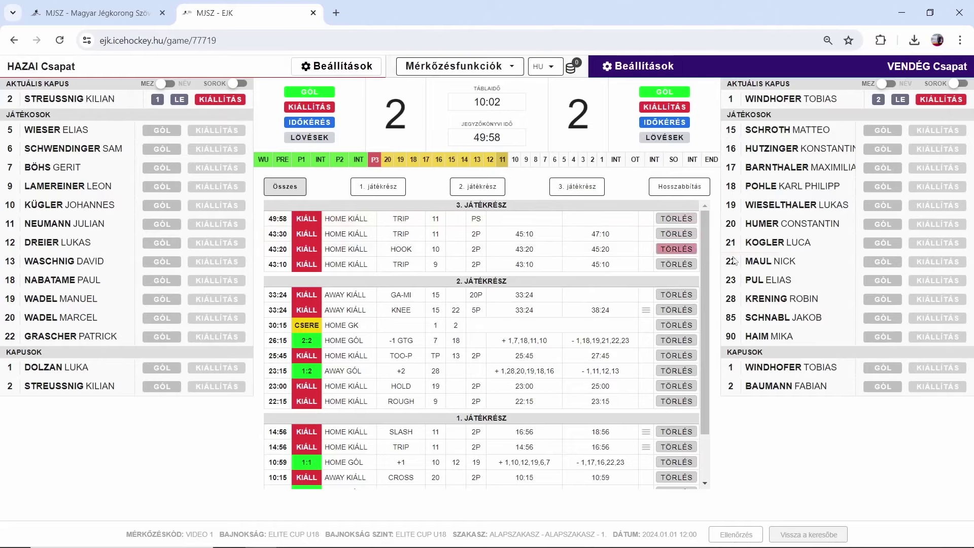
- Record a penalty-shot goal for away player 22 at scoreboard time 10:02 and approve it
left_click(870, 266)
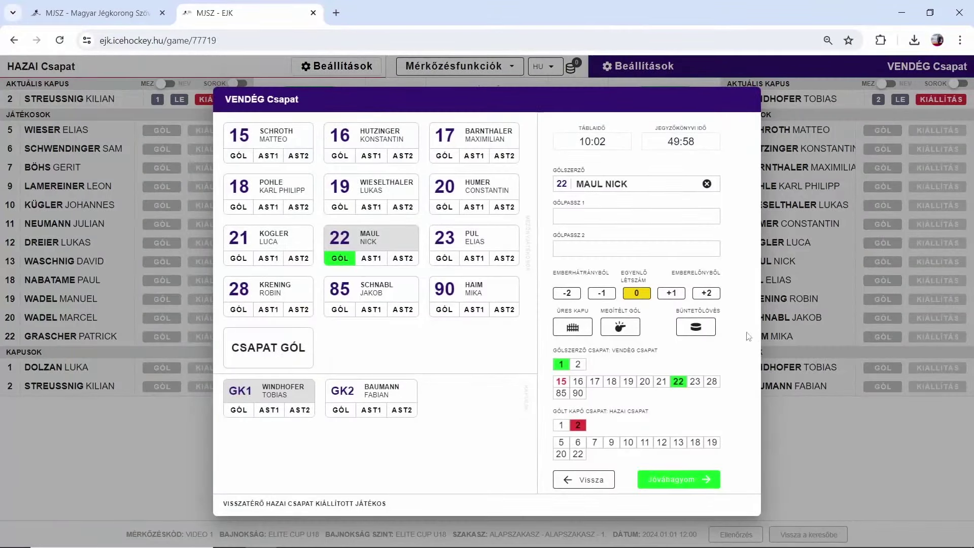
left_click(687, 325)
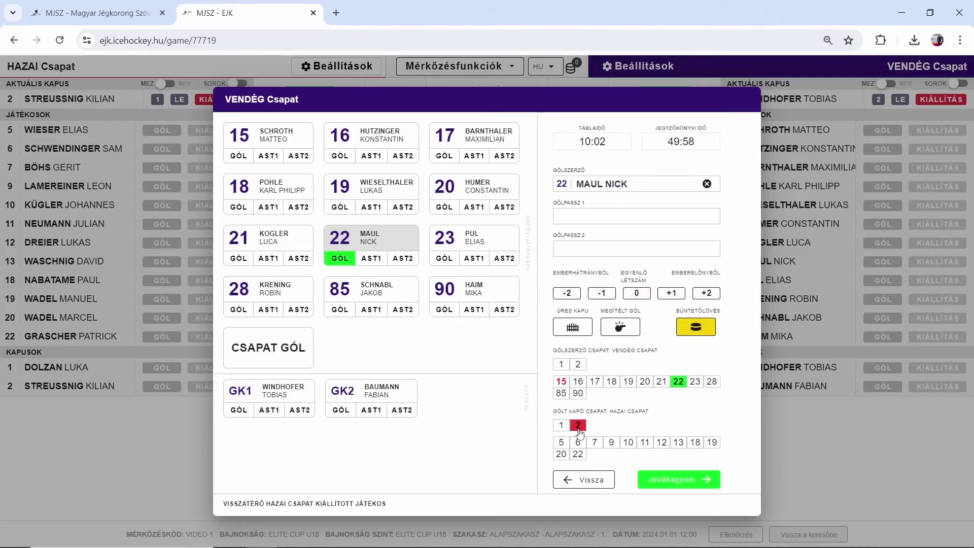
left_click(666, 479)
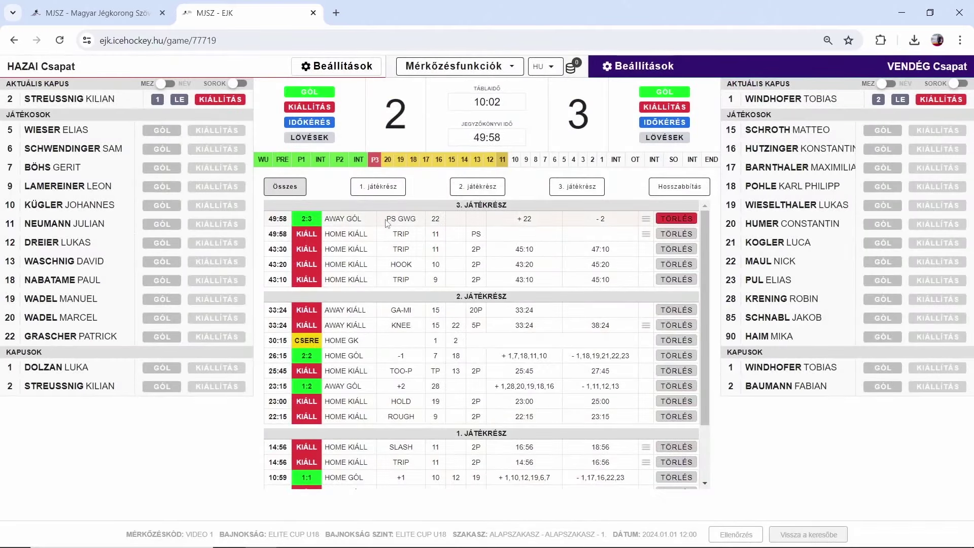
- Record a home team timeout at scoreboard time 02:55, and cancel a second home timeout entry
left_click(489, 159)
left_click(573, 159)
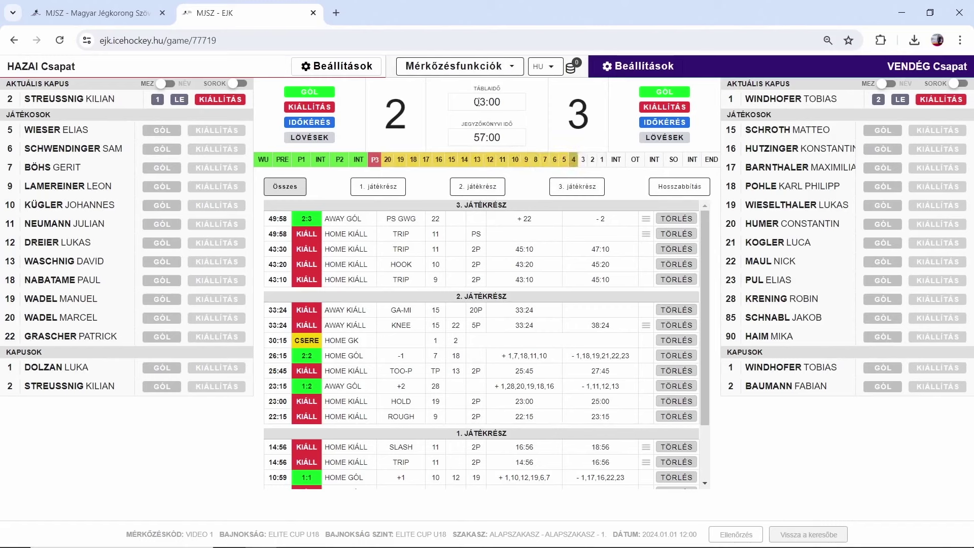
left_click(479, 102)
type("0255")
key("Return")
left_click(309, 124)
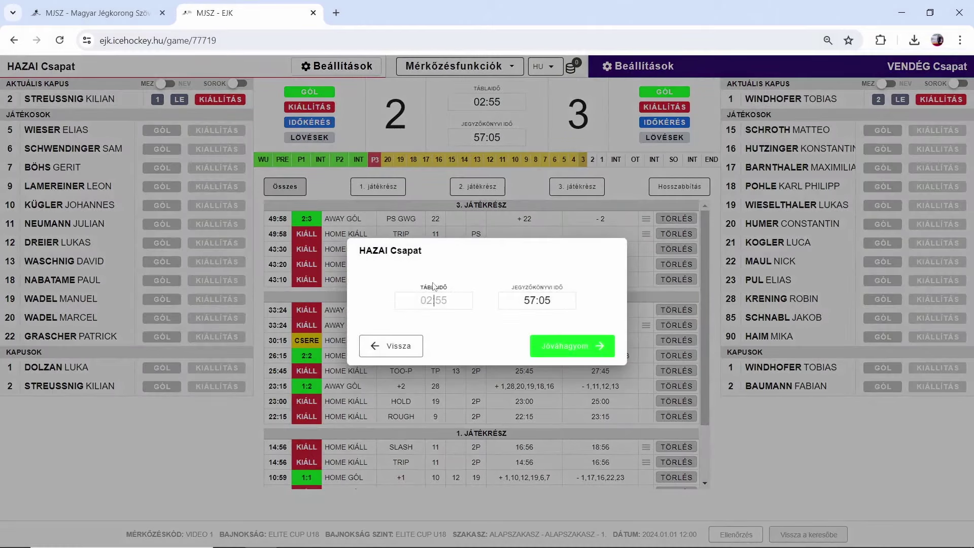
left_click(563, 355)
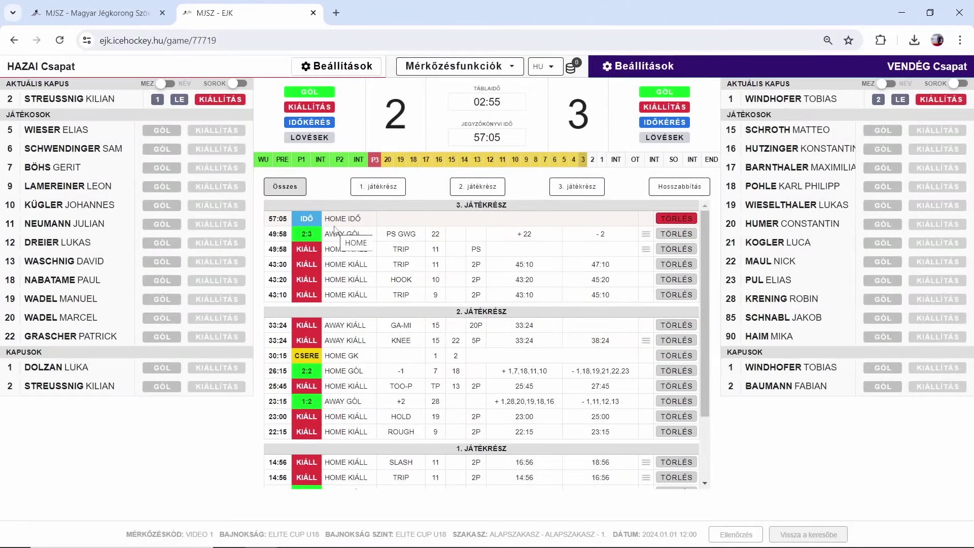
left_click(297, 126)
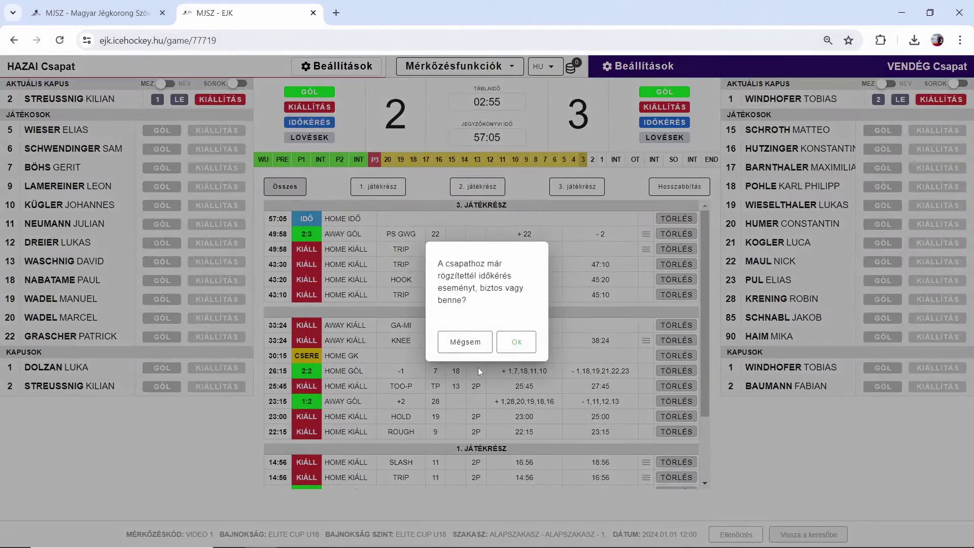
left_click(465, 342)
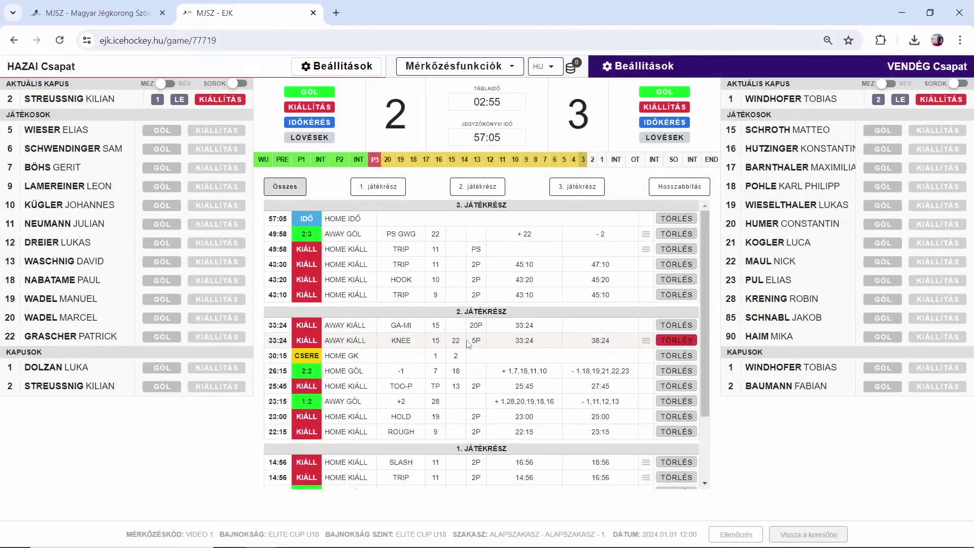
- Set the scoreboard time to 00:54 and record home goalkeeper 2 leaving the ice
left_click(592, 161)
left_click(492, 106)
type("0")
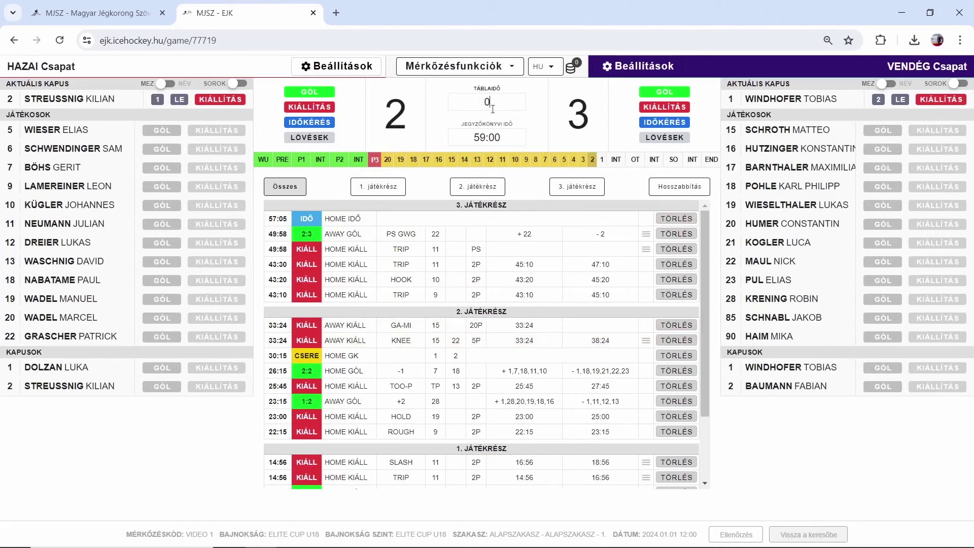
type("0:54")
key("Return")
left_click(179, 99)
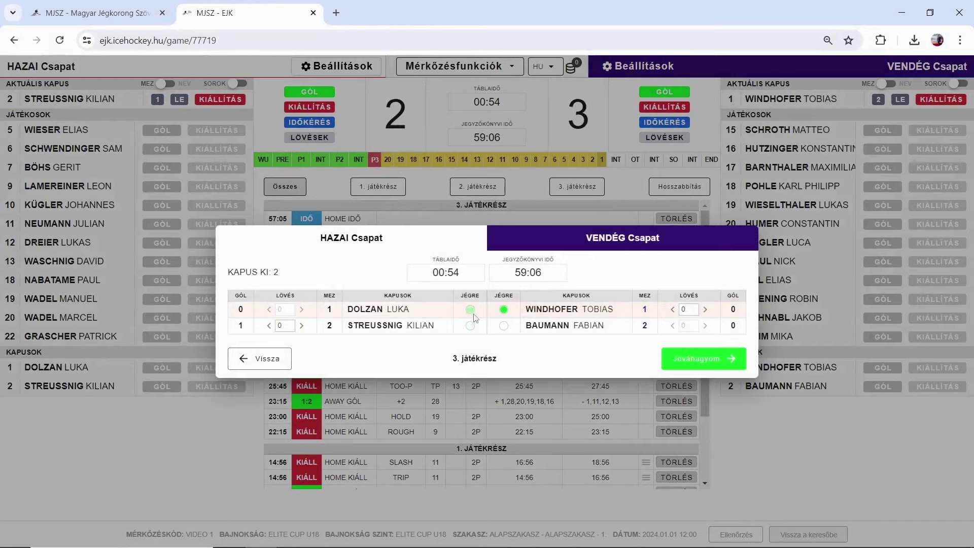
left_click(691, 359)
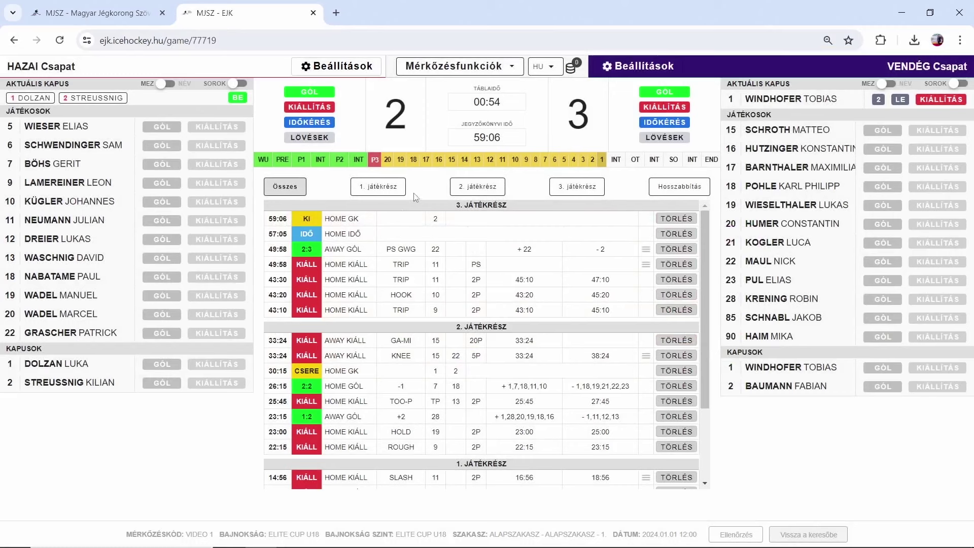
- Set the scoreboard time to 00:12 and enter a home goal by player 13 with player 10 as first assist
left_click(470, 104)
type("00:12")
key("Return")
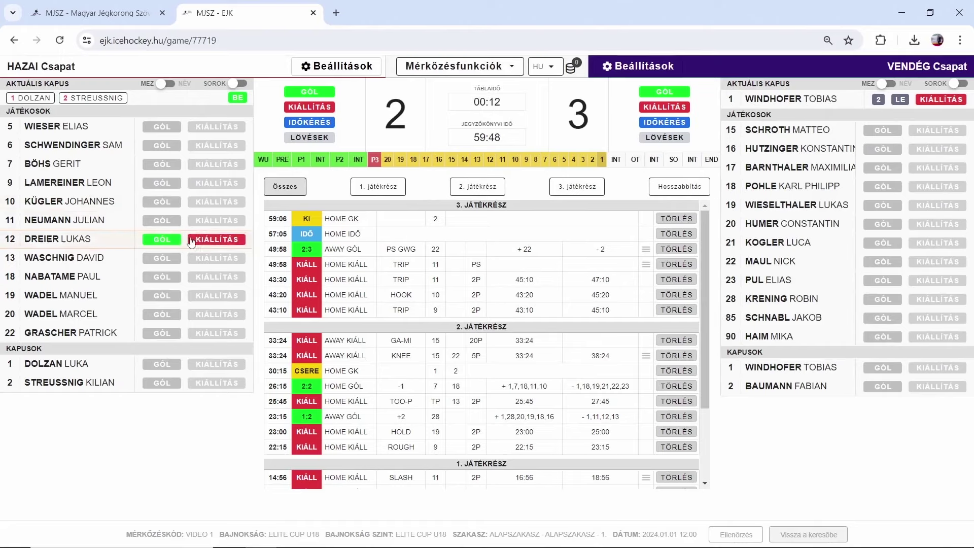
left_click(162, 258)
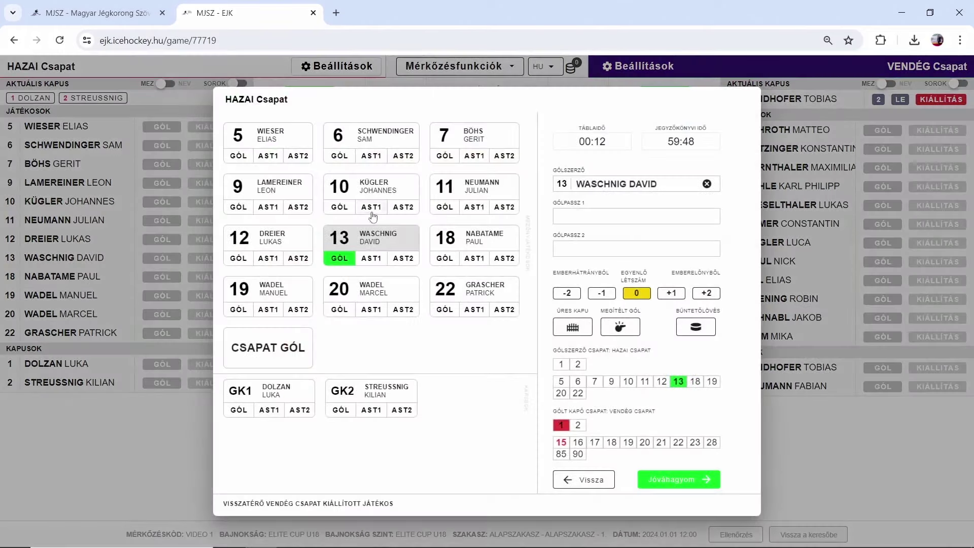
left_click(378, 190)
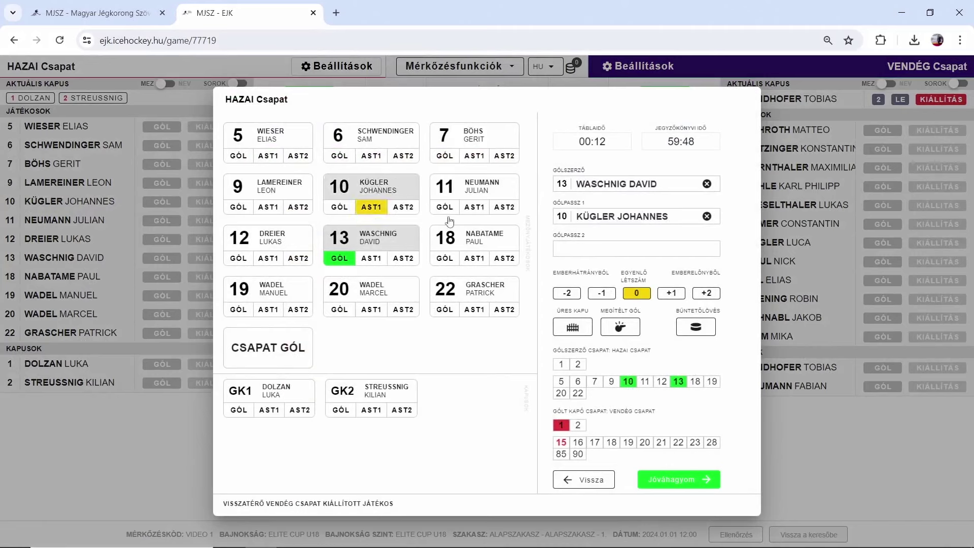
- Add home players 5, 6, 7, 18 and away players 19, 20, 22, 23, 28 as on ice for the goal and approve it
left_click(595, 383)
left_click(578, 384)
left_click(561, 382)
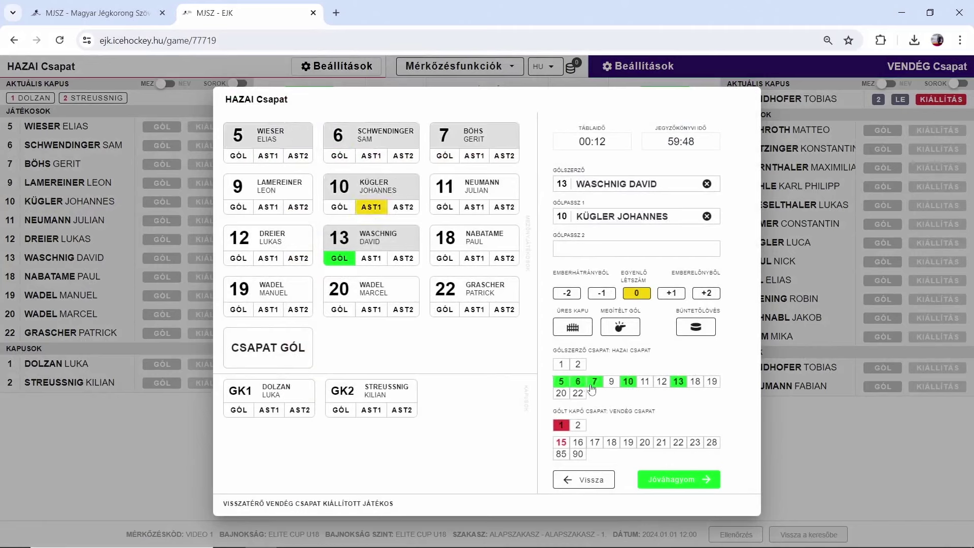
left_click(696, 384)
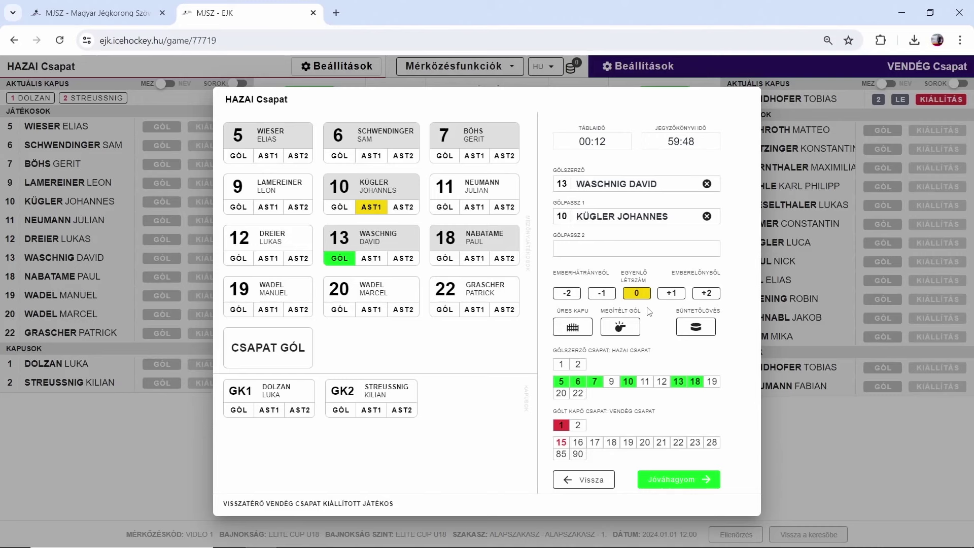
left_click(628, 442)
left_click(647, 442)
left_click(678, 443)
left_click(695, 442)
left_click(711, 442)
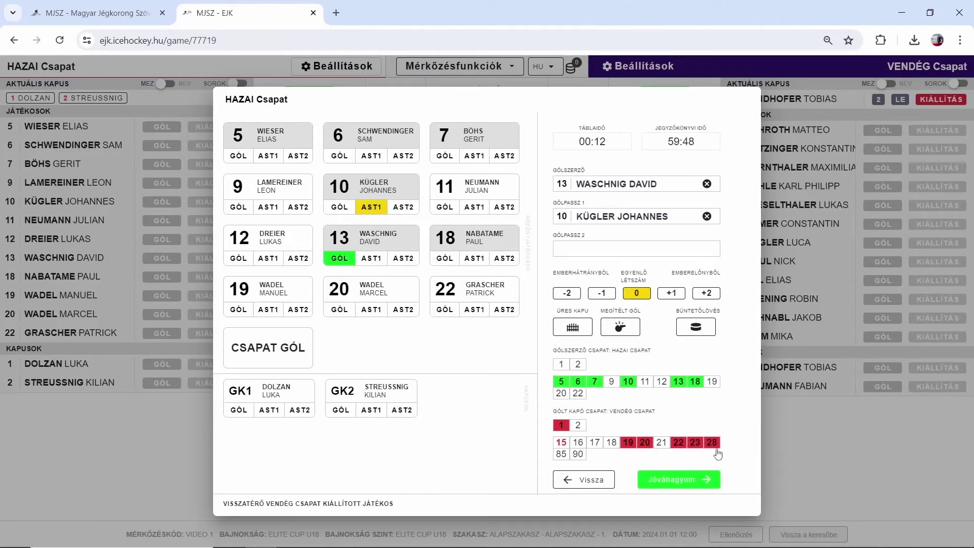
left_click(698, 483)
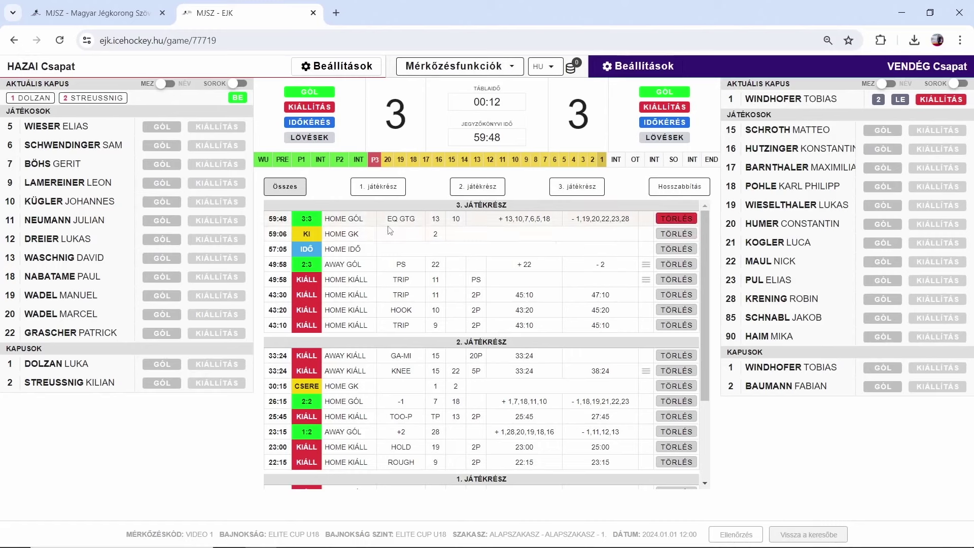
- Record home goalkeeper 2 returning to the ice at scoreboard time 00:12
left_click(87, 99)
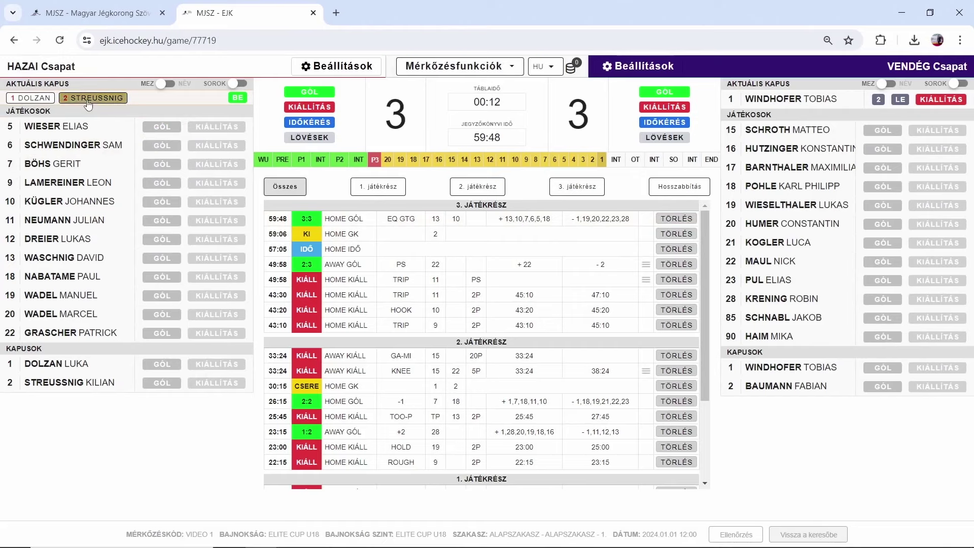
left_click(236, 98)
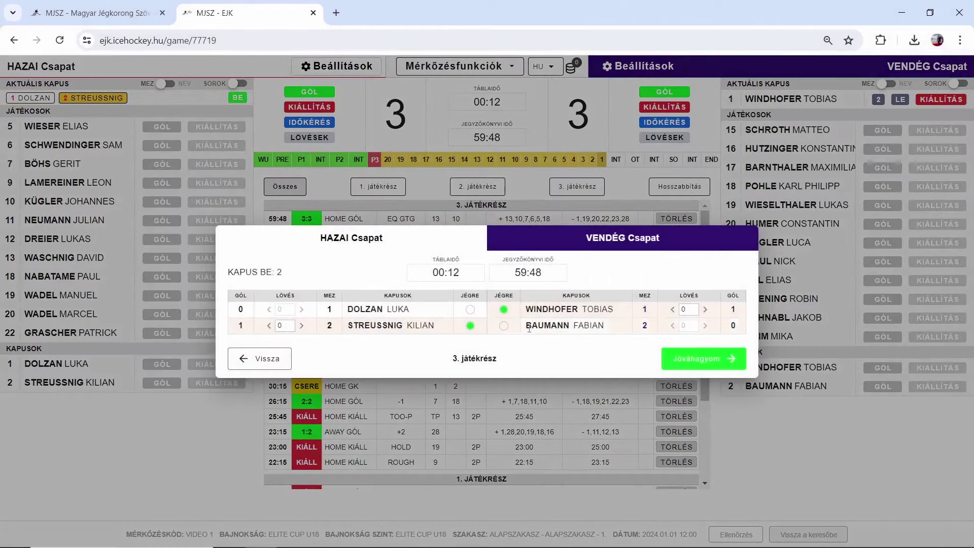
left_click(674, 362)
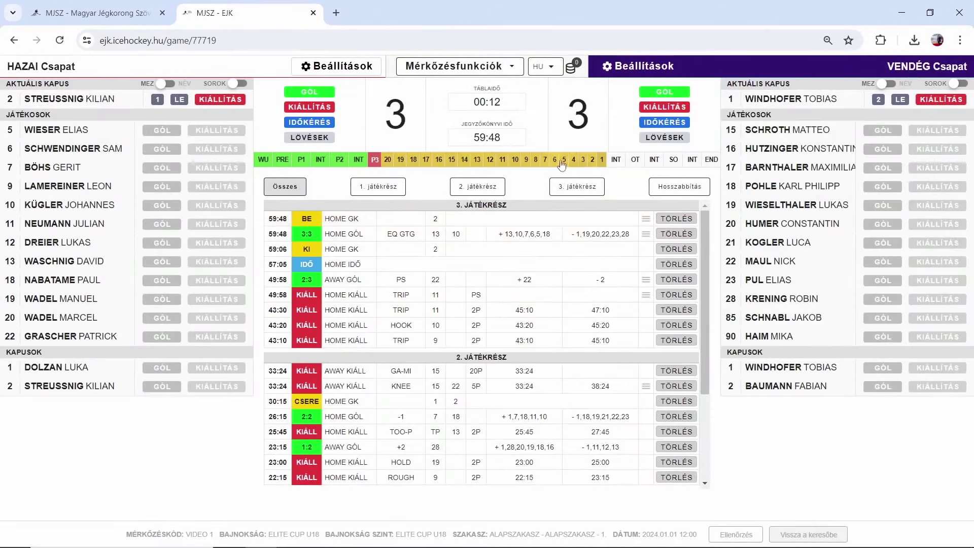
- End the third period and record 12 shots for home goalkeeper 2 and 17 for away goalkeeper 1
left_click(615, 160)
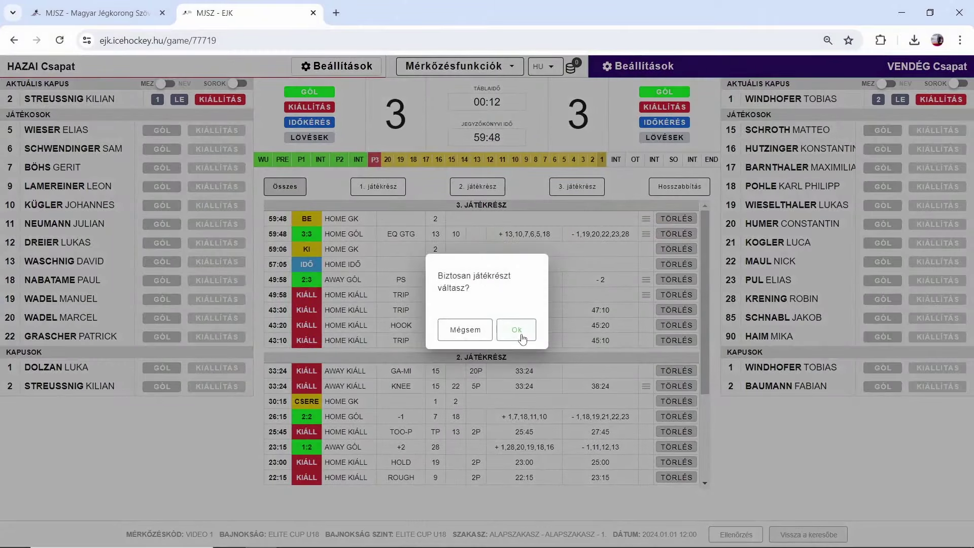
left_click(523, 335)
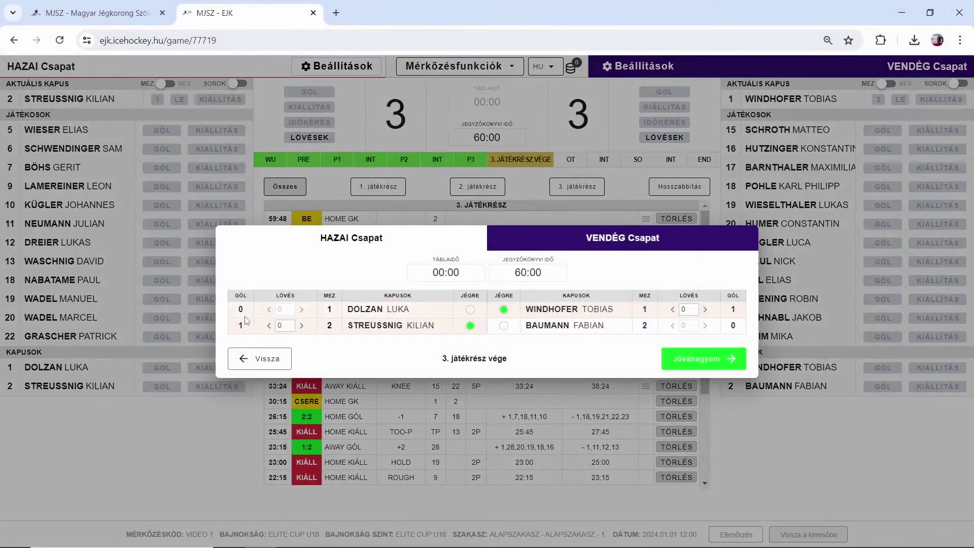
double_click(279, 325)
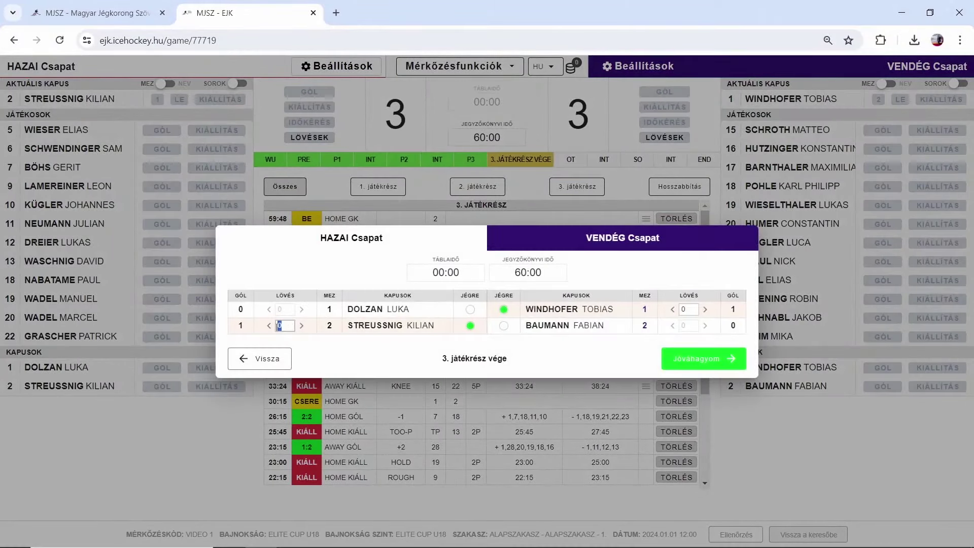
type("12")
double_click(687, 309)
type("17")
left_click(697, 359)
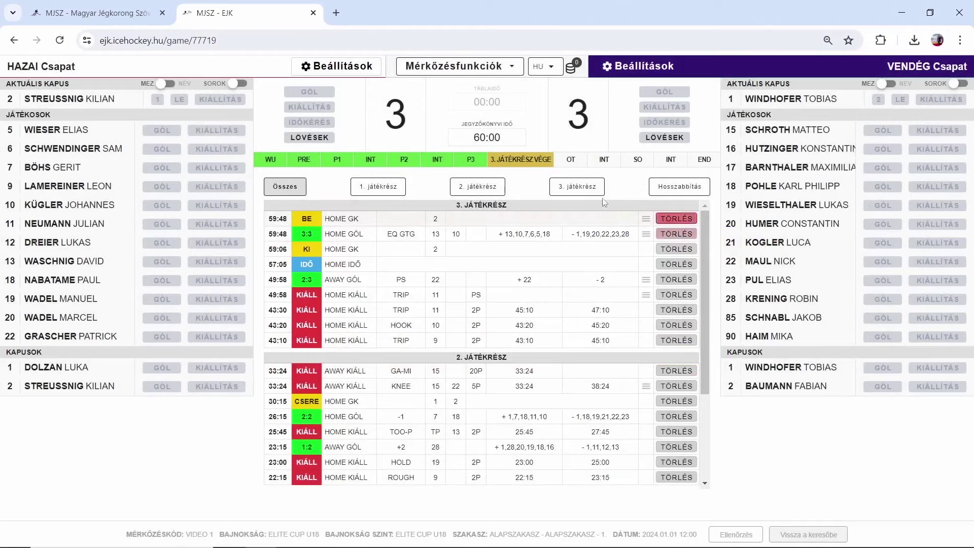
- Start the overtime period and advance its scoreboard time through 01:00 to 00:00
left_click(578, 166)
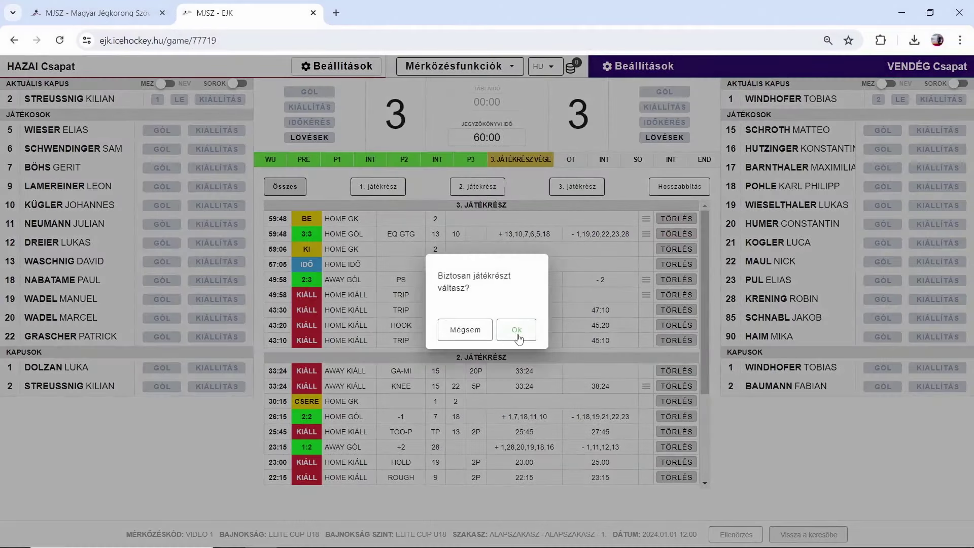
left_click(518, 335)
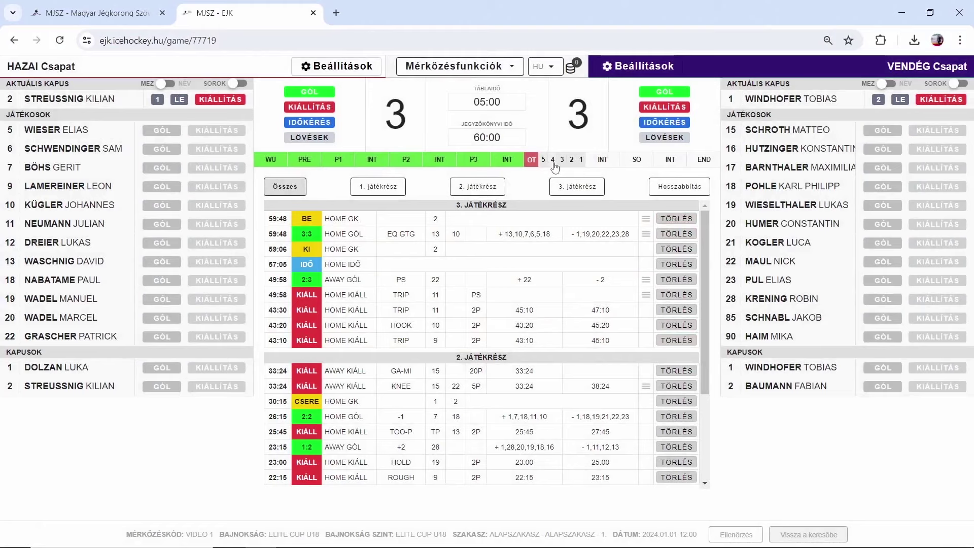
left_click(571, 162)
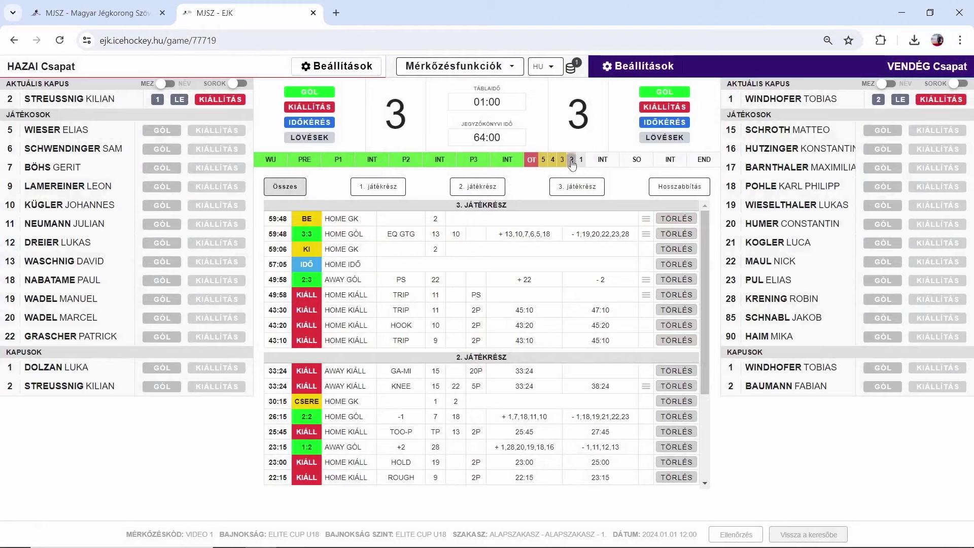
left_click(581, 160)
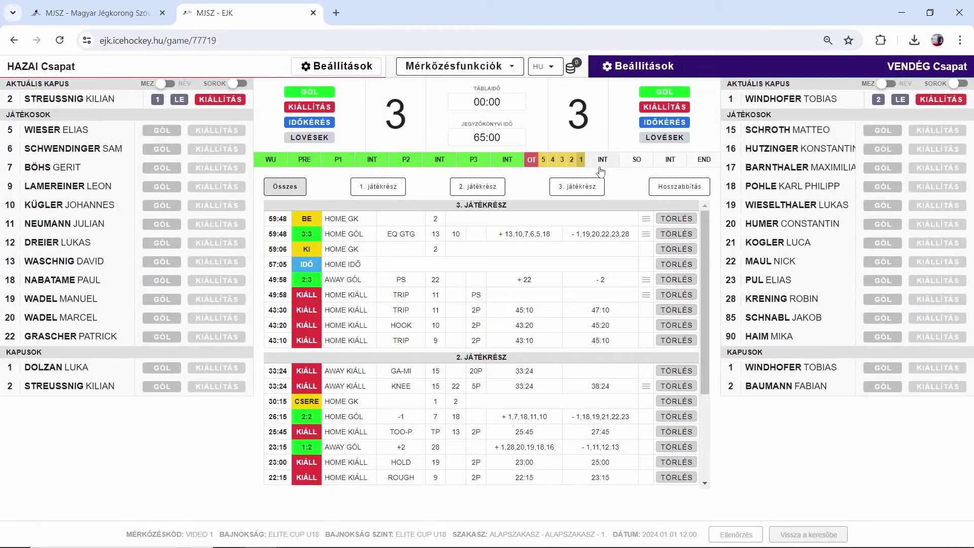
- End overtime and record 2 shots for home goalkeeper 2 and 1 for away goalkeeper 1, approving the period's end
left_click(598, 165)
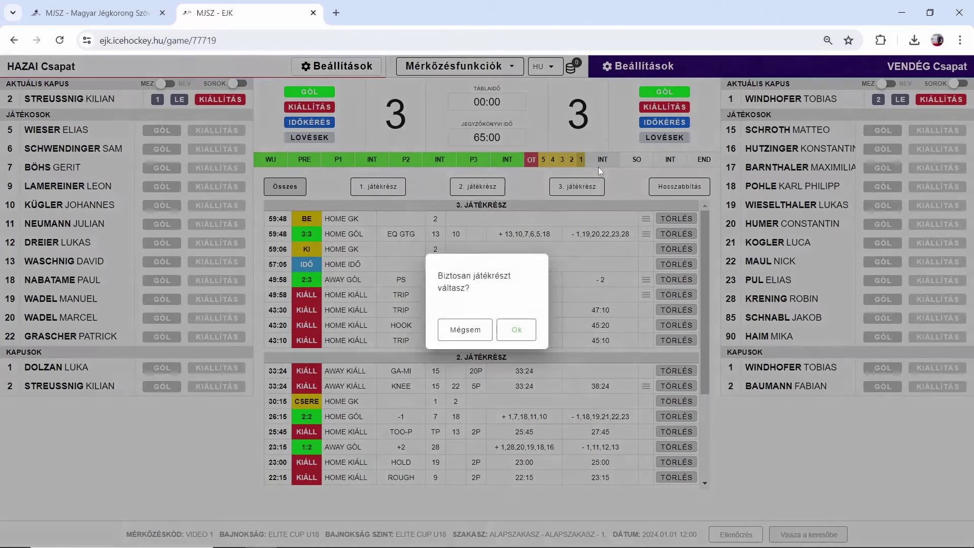
left_click(523, 327)
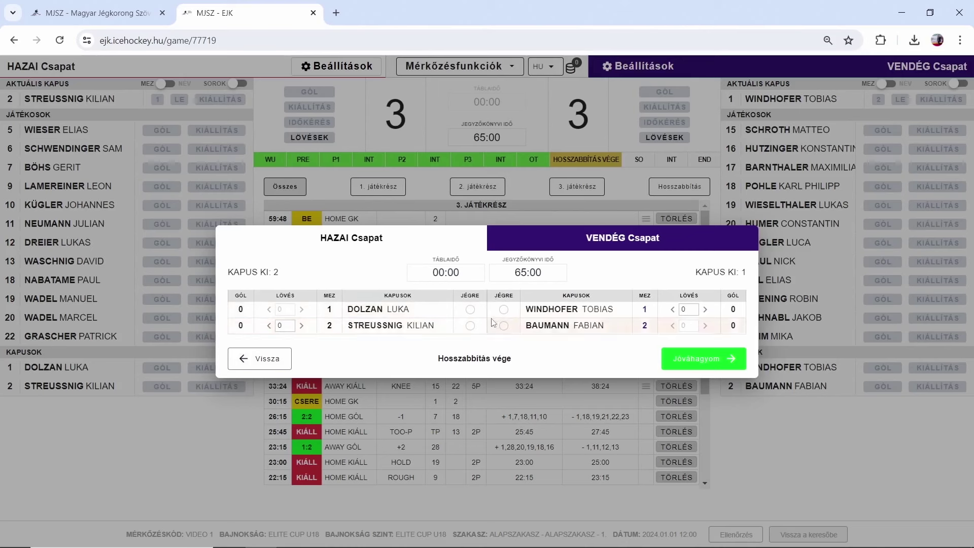
left_click(286, 326)
type("2")
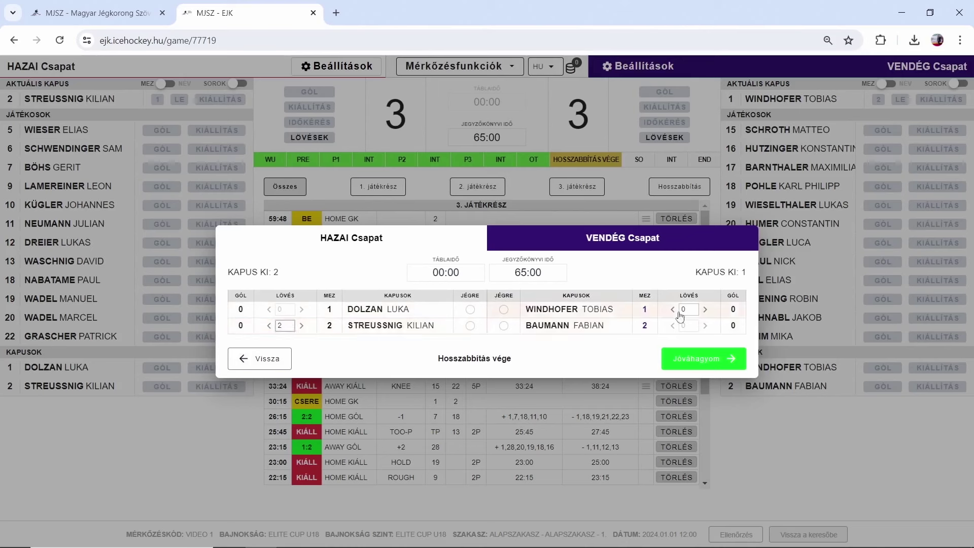
left_click(688, 308)
type("1")
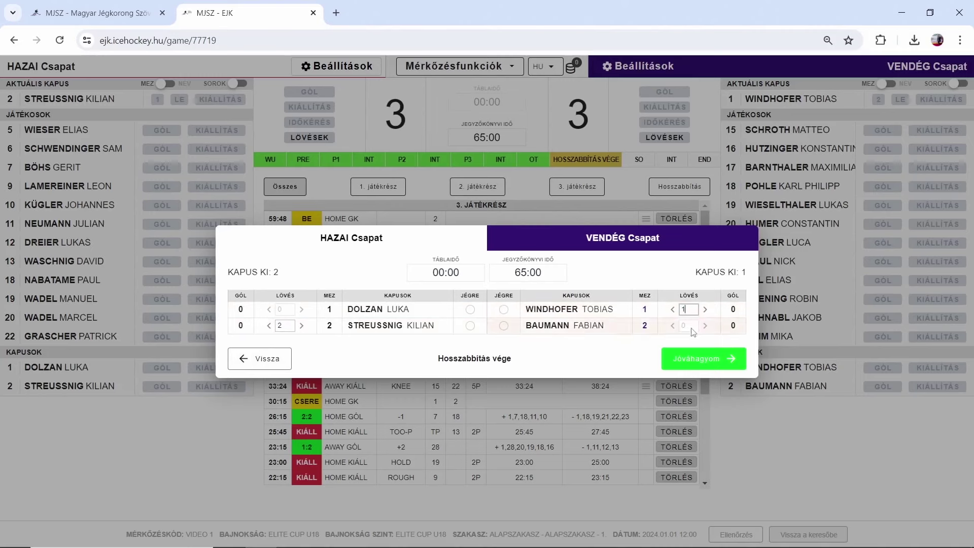
left_click(693, 357)
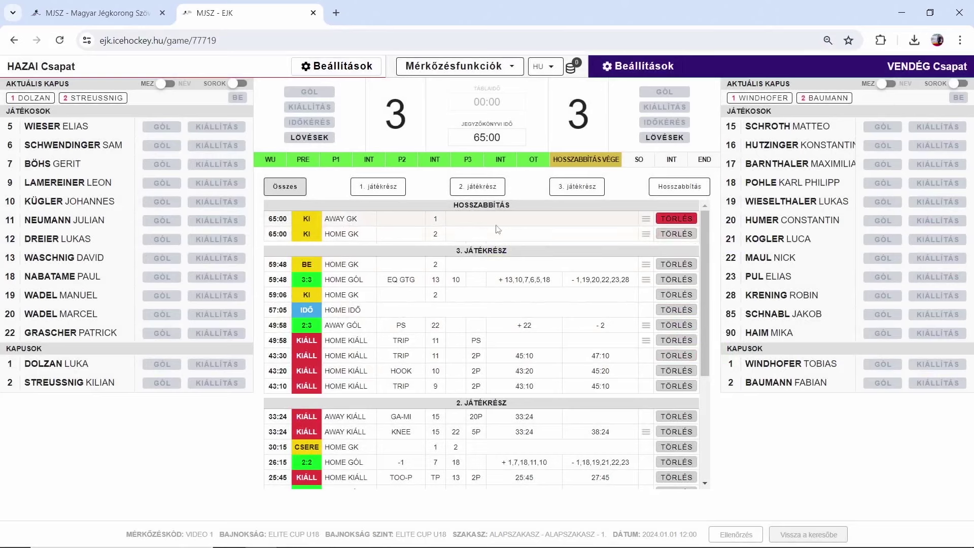
- Start the shootout and record away player 18's first-round attempt against home goalkeeper 2 as a goal
left_click(634, 164)
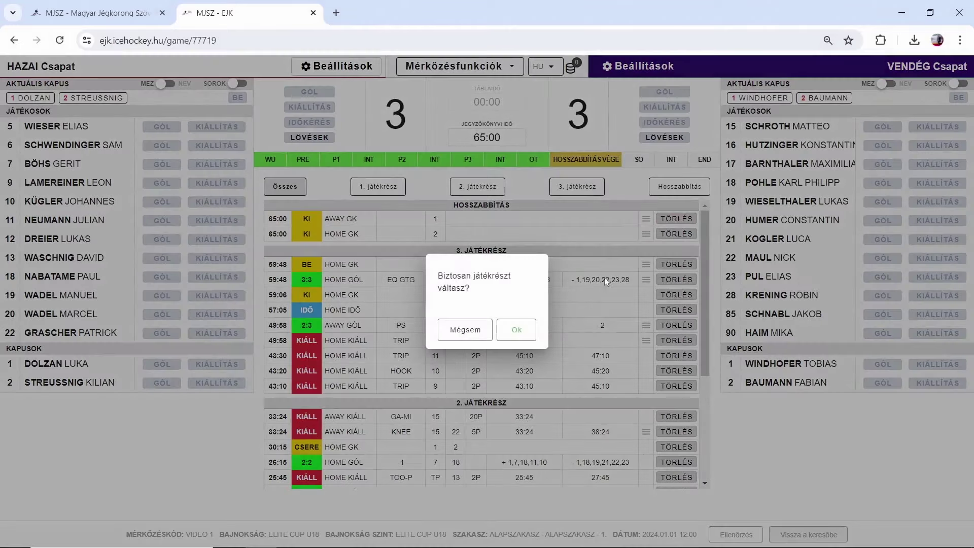
left_click(526, 332)
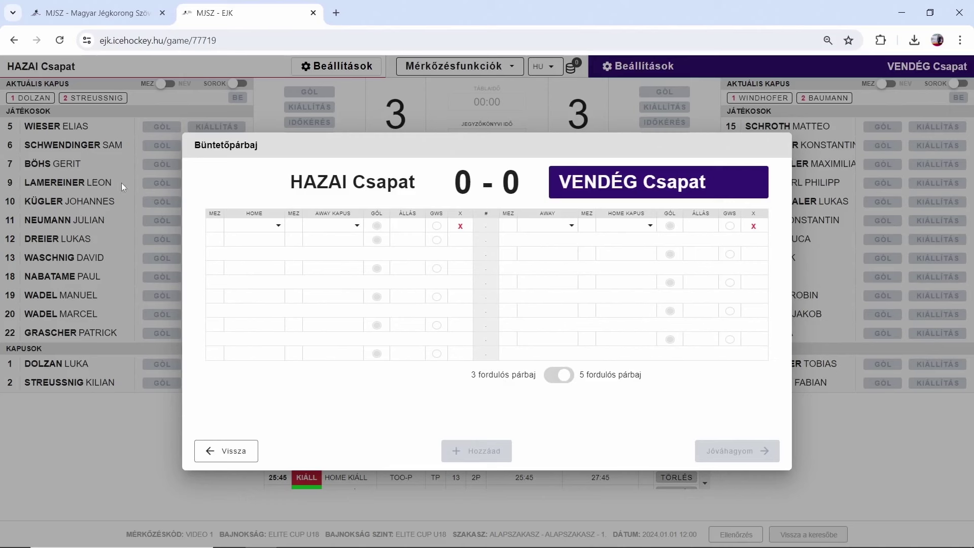
left_click(552, 228)
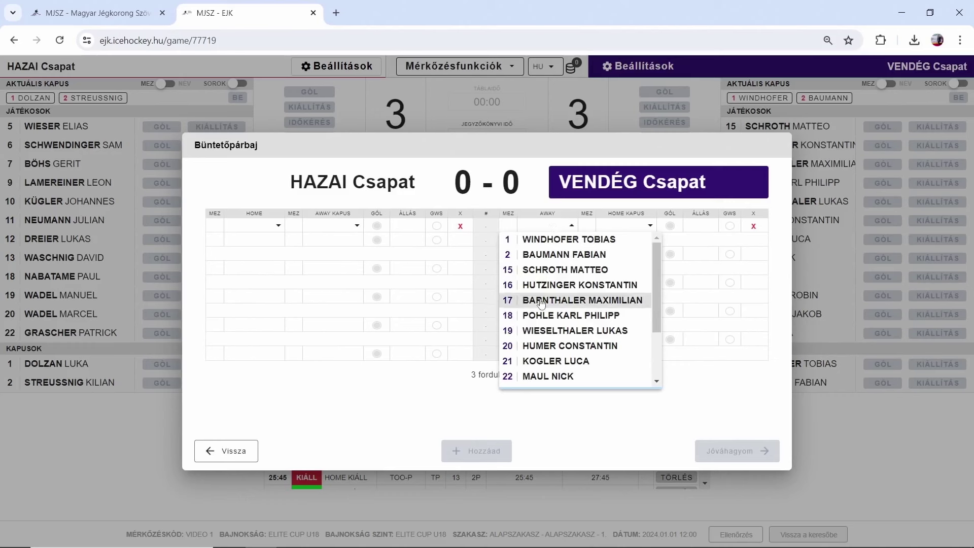
left_click(538, 316)
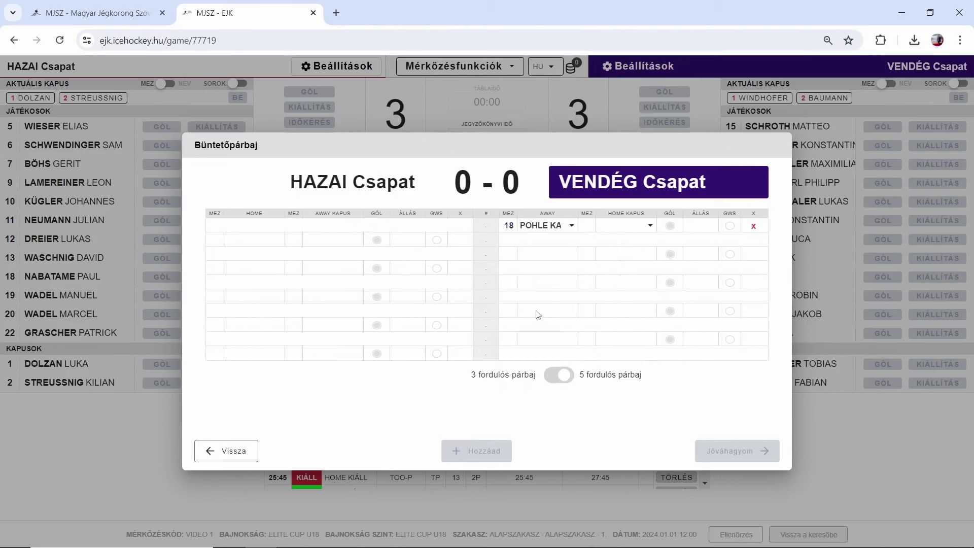
left_click(628, 223)
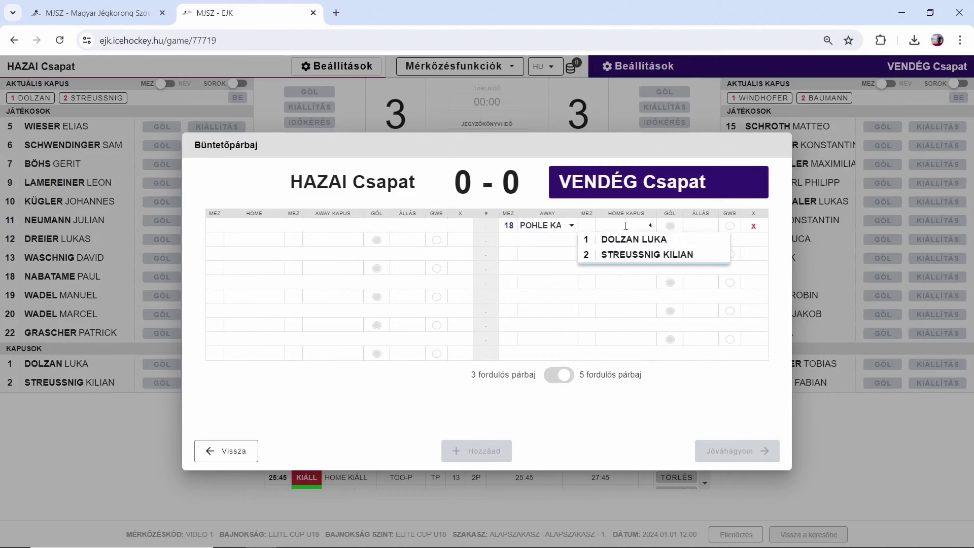
left_click(619, 254)
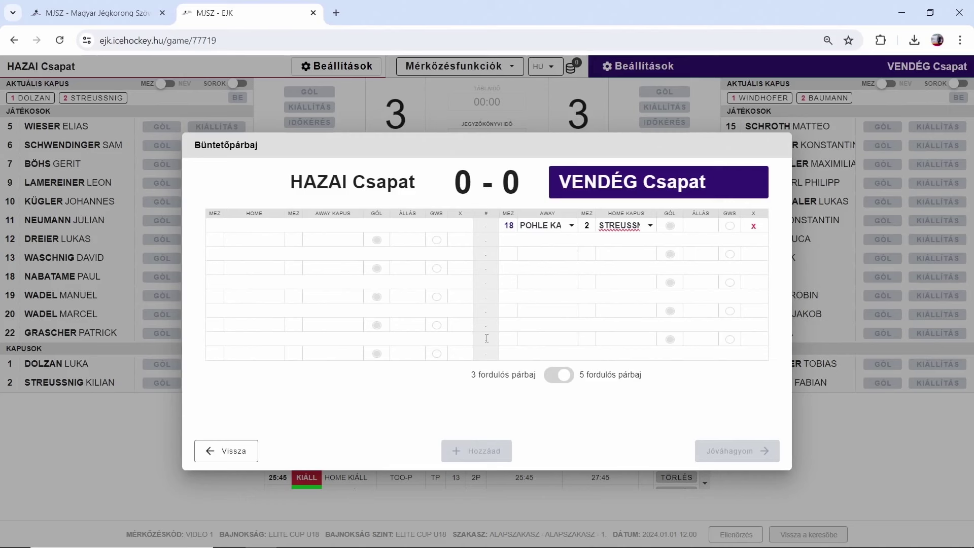
left_click(670, 226)
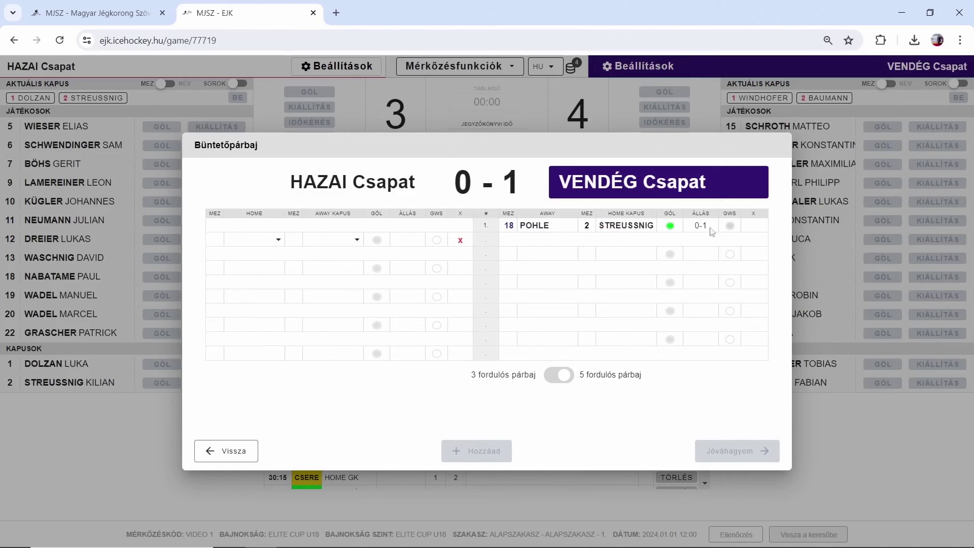
left_click(670, 227)
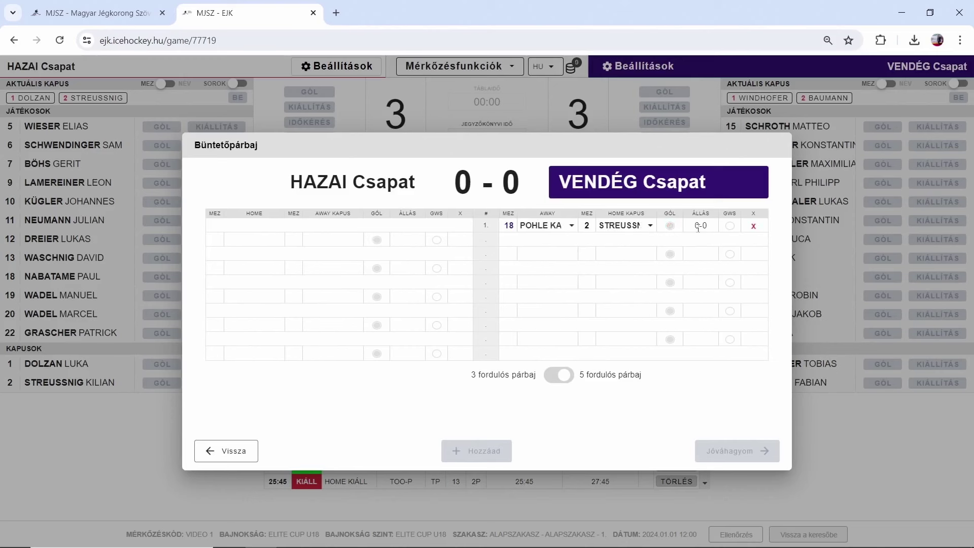
left_click(669, 227)
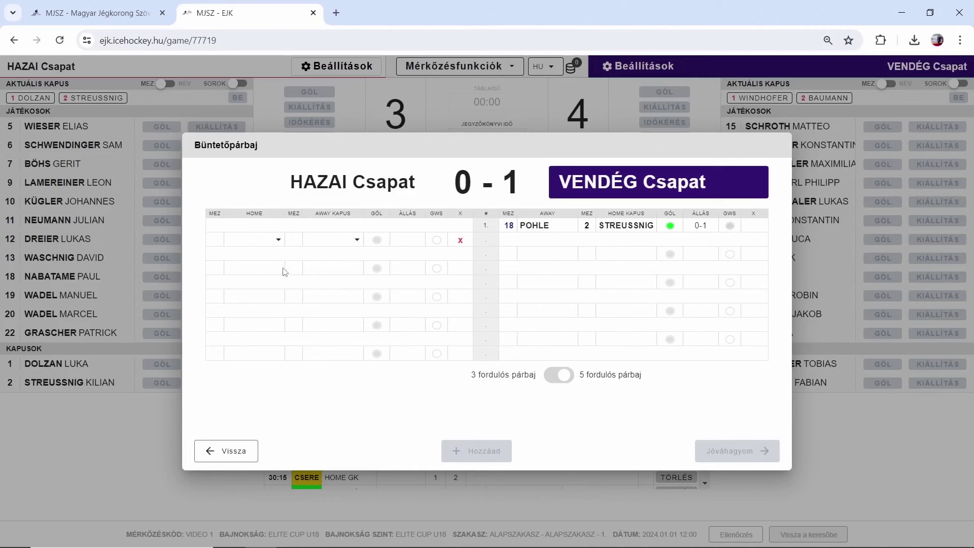
- Record home player 6's first-round shootout attempt against away goalkeeper 1 as missed
left_click(268, 241)
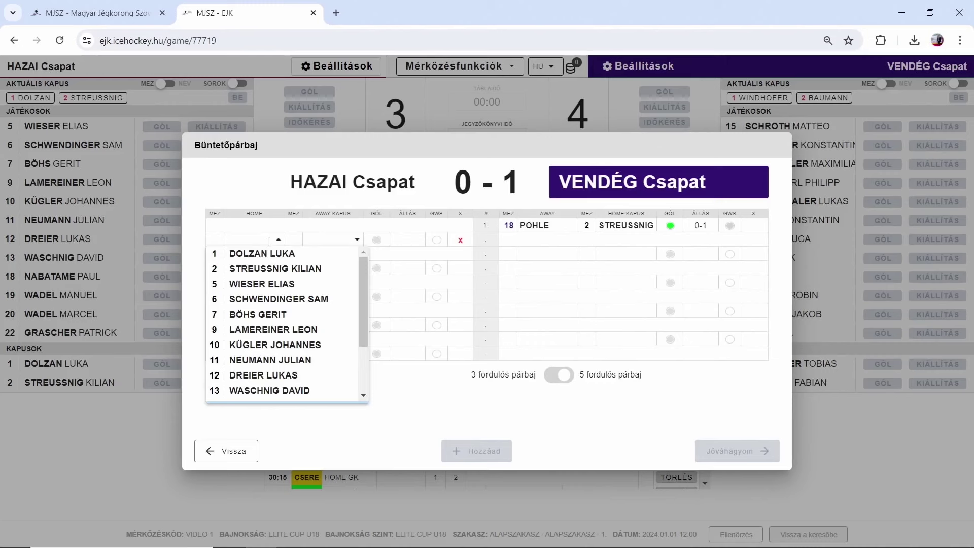
left_click(256, 298)
left_click(323, 240)
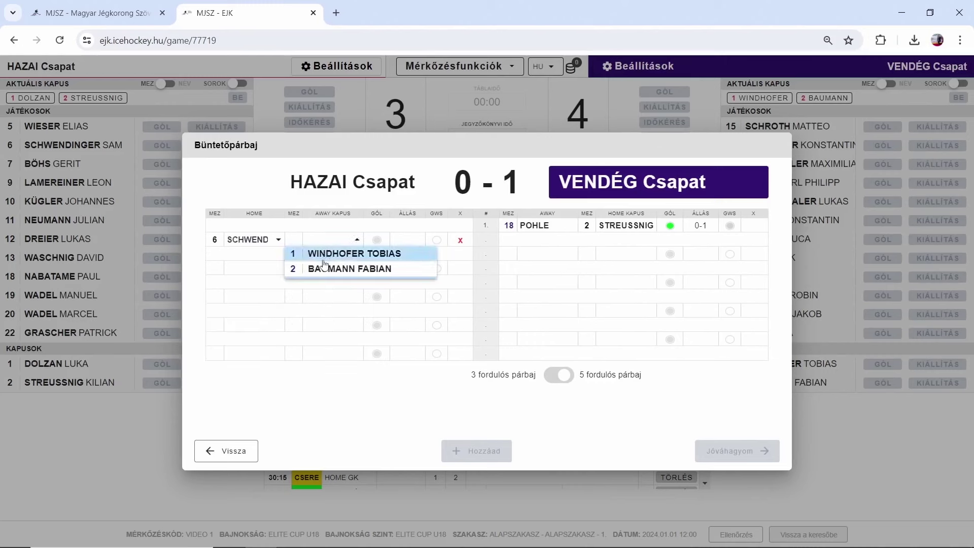
left_click(324, 260)
left_click(376, 240)
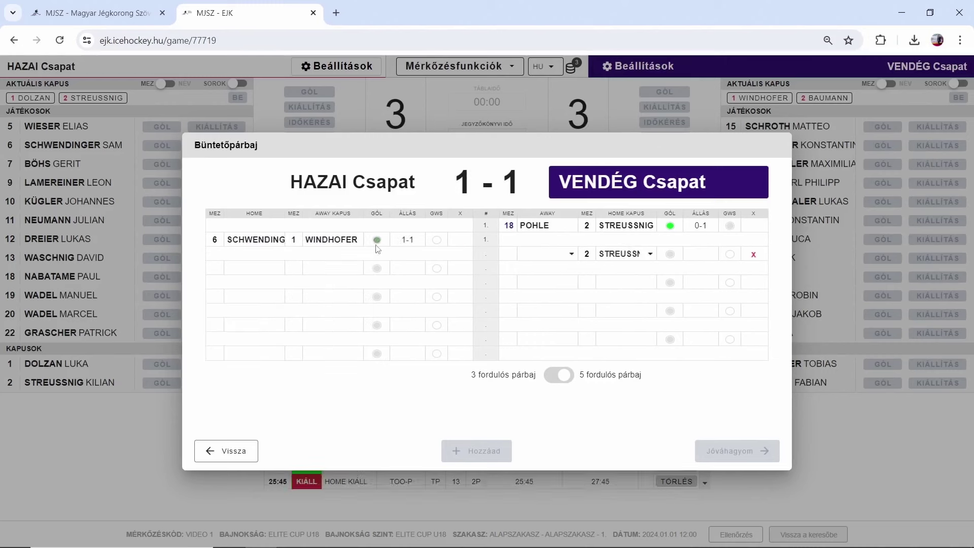
left_click(377, 239)
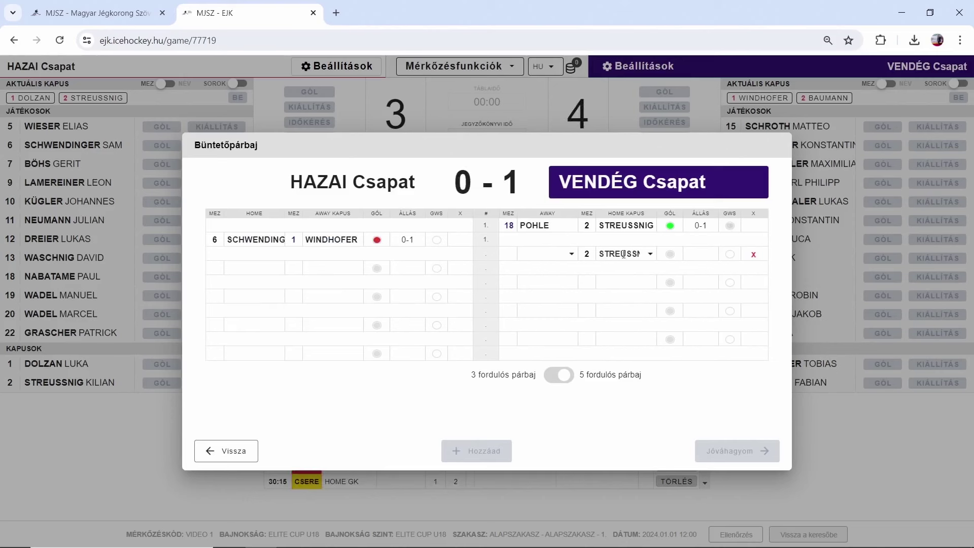
- Record away player 19's second-round shootout attempt against home goalkeeper 2 as a goal
left_click(623, 254)
left_click(622, 253)
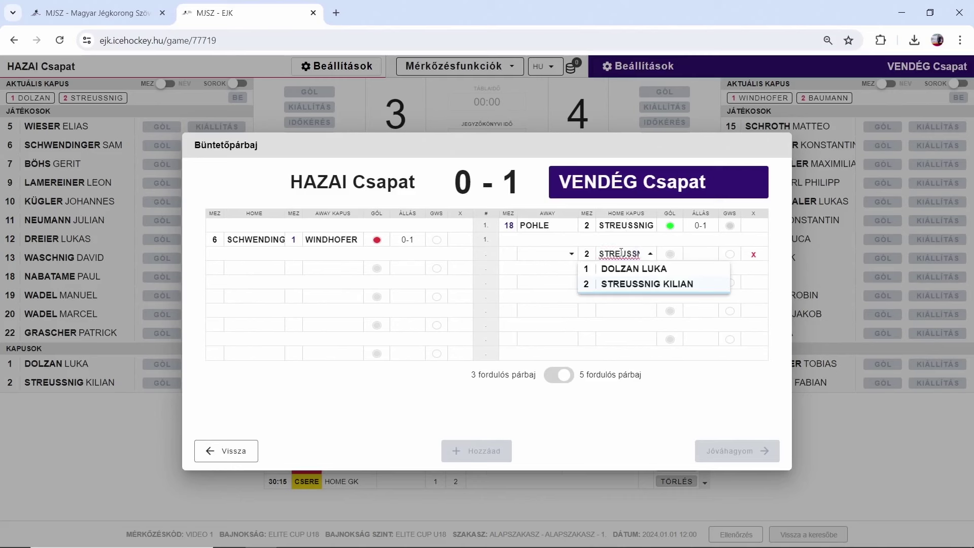
left_click(566, 255)
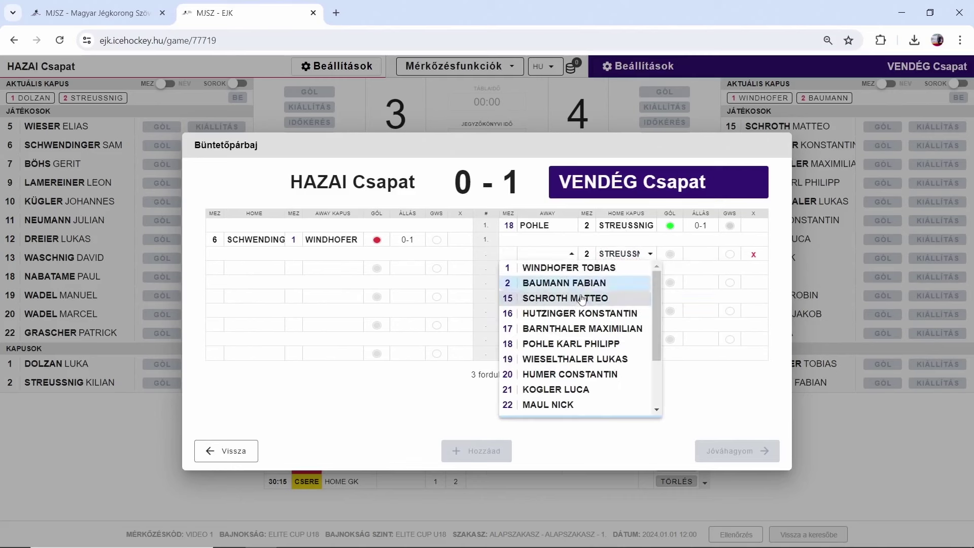
left_click(565, 344)
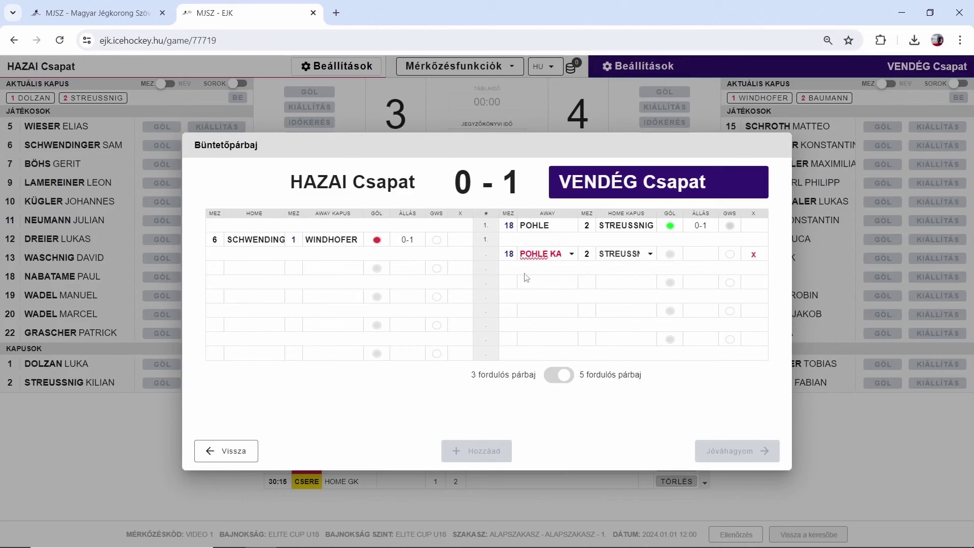
left_click(538, 254)
left_click(539, 302)
left_click(669, 254)
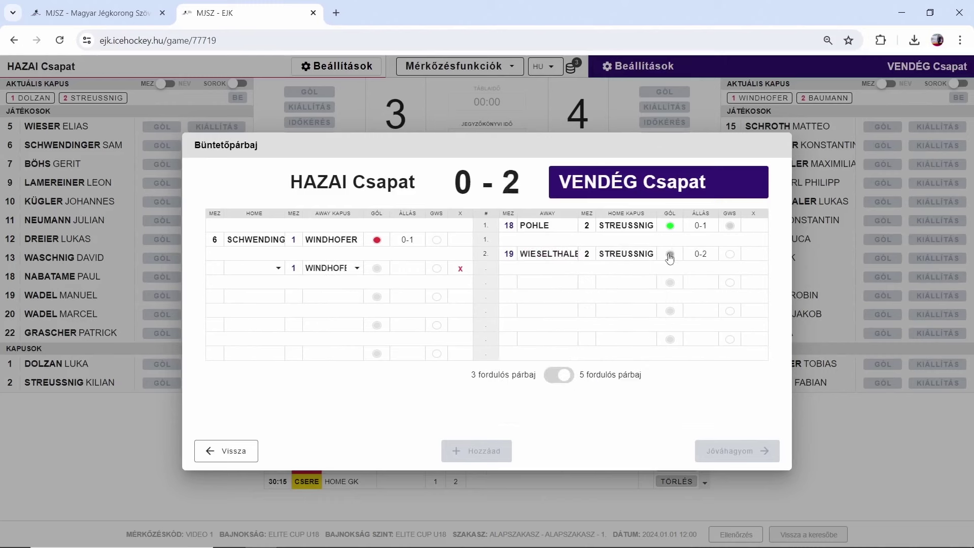
- Record home player 7's second-round shootout attempt against away goalkeeper 1 as missed
left_click(249, 271)
left_click(248, 338)
left_click(380, 270)
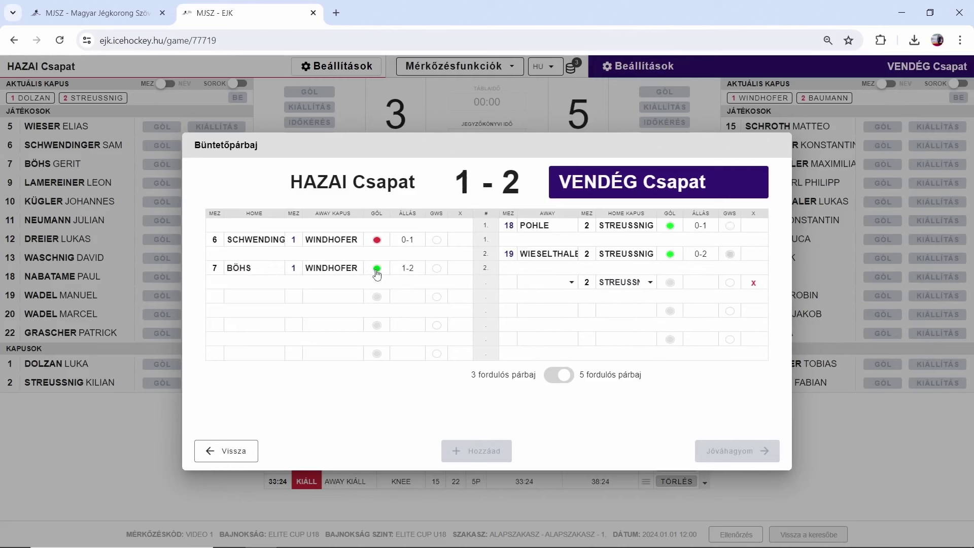
left_click(376, 269)
- Record away player 22's third-round shootout attempt against home goalkeeper 2 as missed
left_click(565, 283)
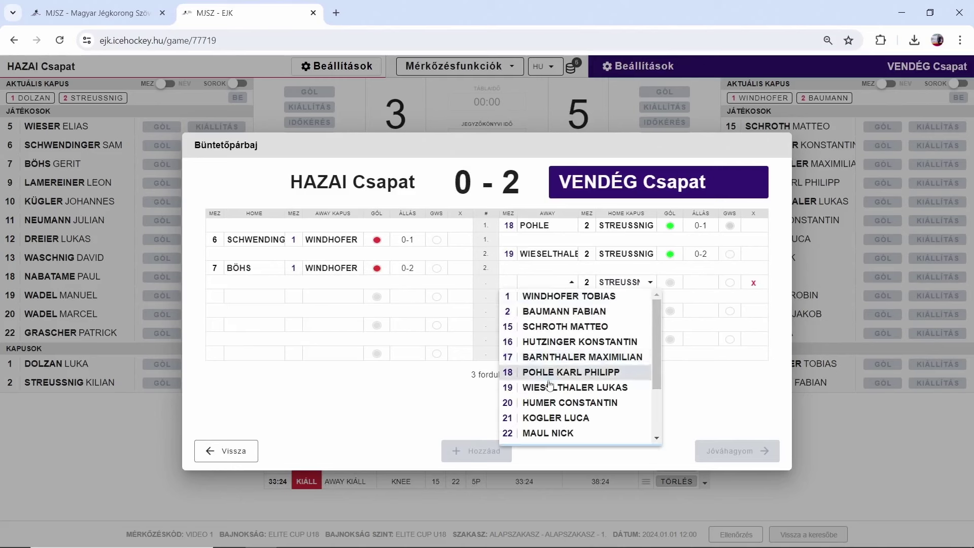
left_click(548, 386)
left_click(571, 285)
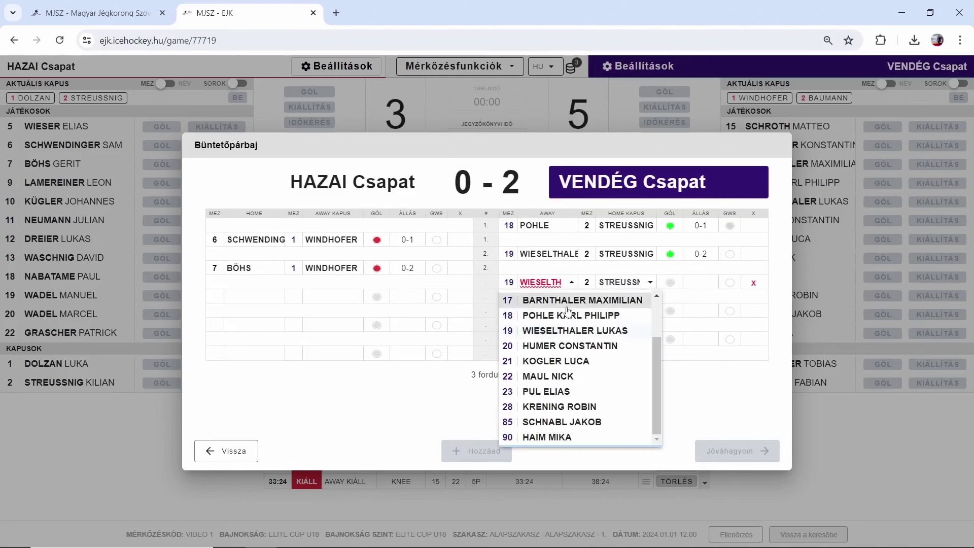
left_click(550, 375)
left_click(669, 282)
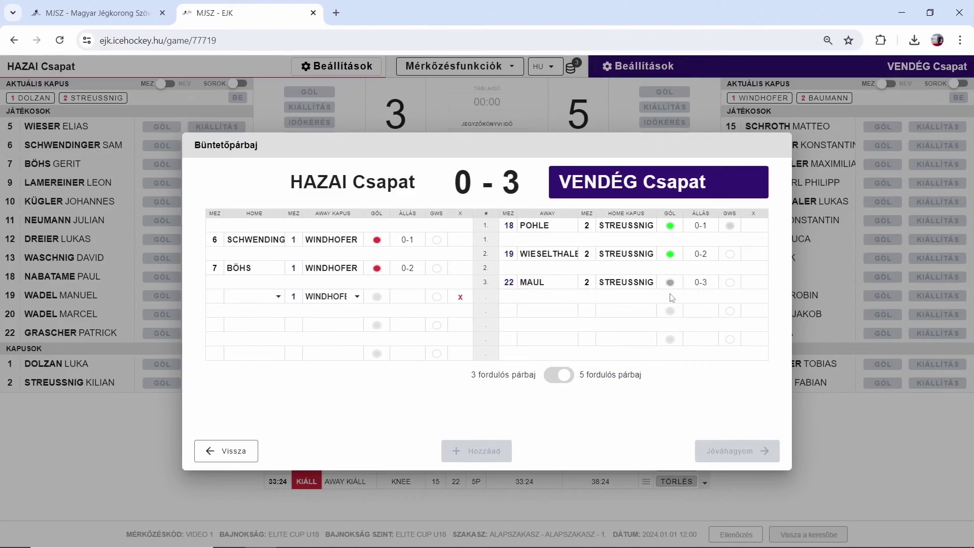
left_click(669, 282)
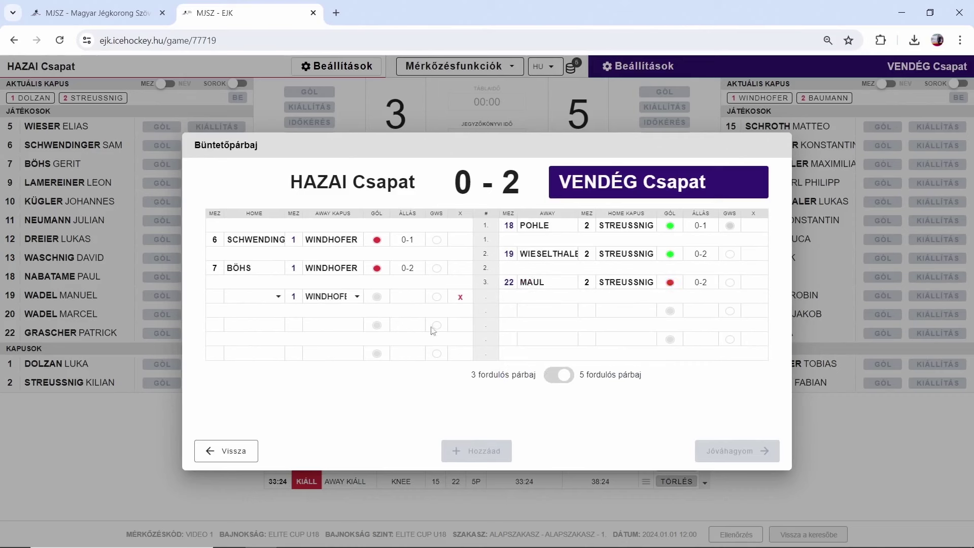
- Record home player 10's third-round shootout attempt against away goalkeeper 1 as a goal
left_click(267, 297)
left_click(258, 402)
left_click(376, 296)
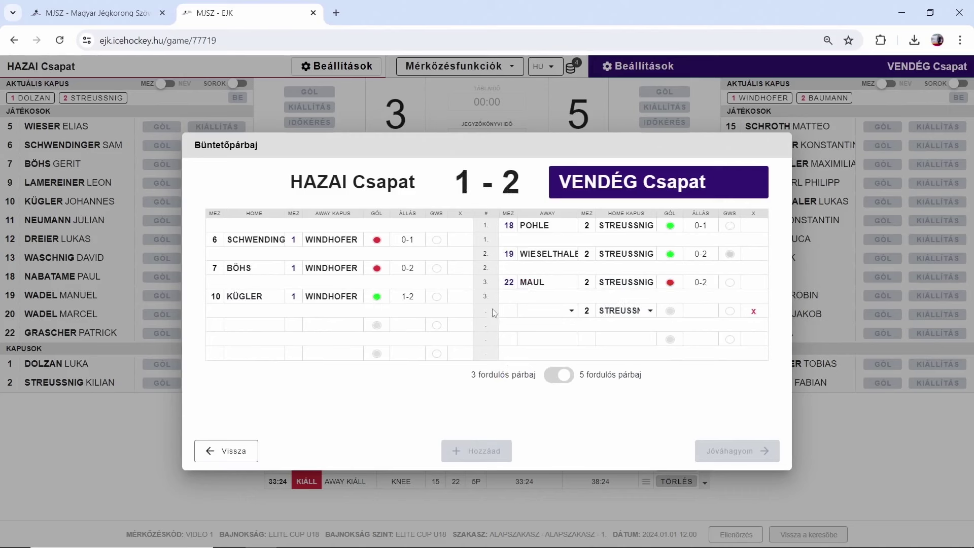
- Record away player 23's fourth-round shootout attempt against home goalkeeper 2 as missed
left_click(537, 313)
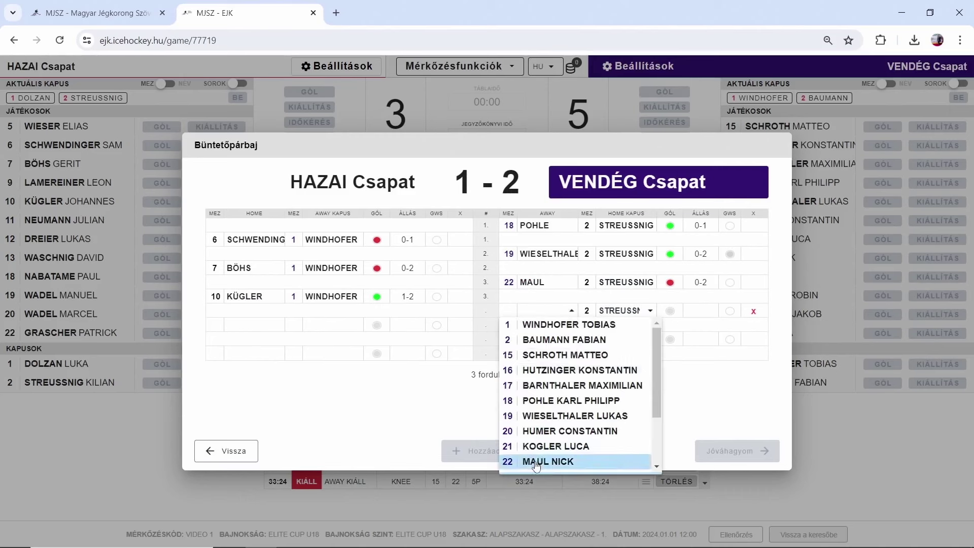
scroll(535, 446, "down", 2)
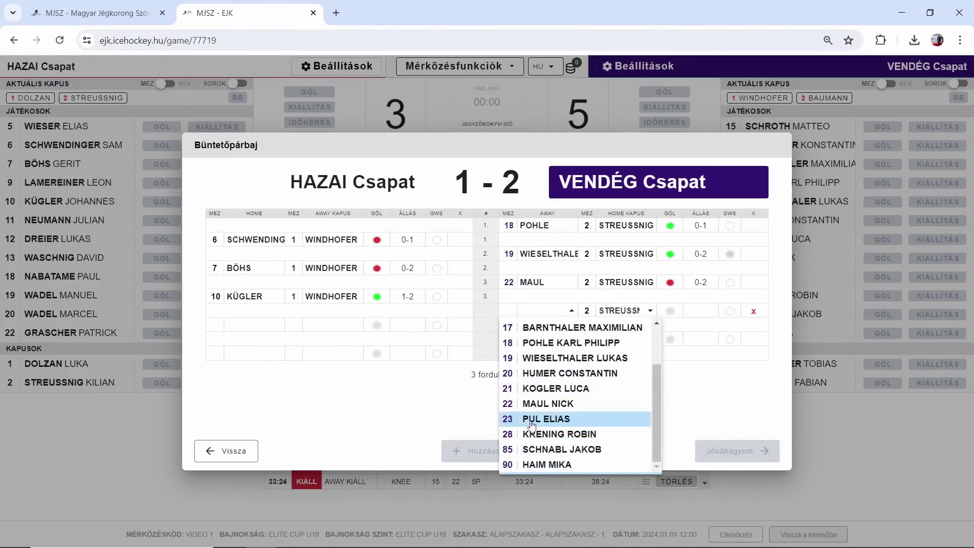
left_click(539, 416)
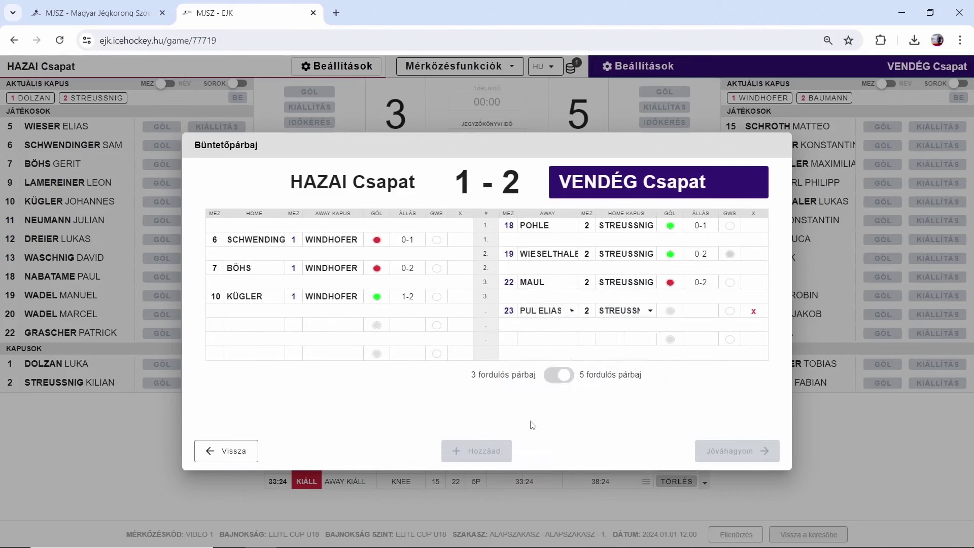
left_click(669, 311)
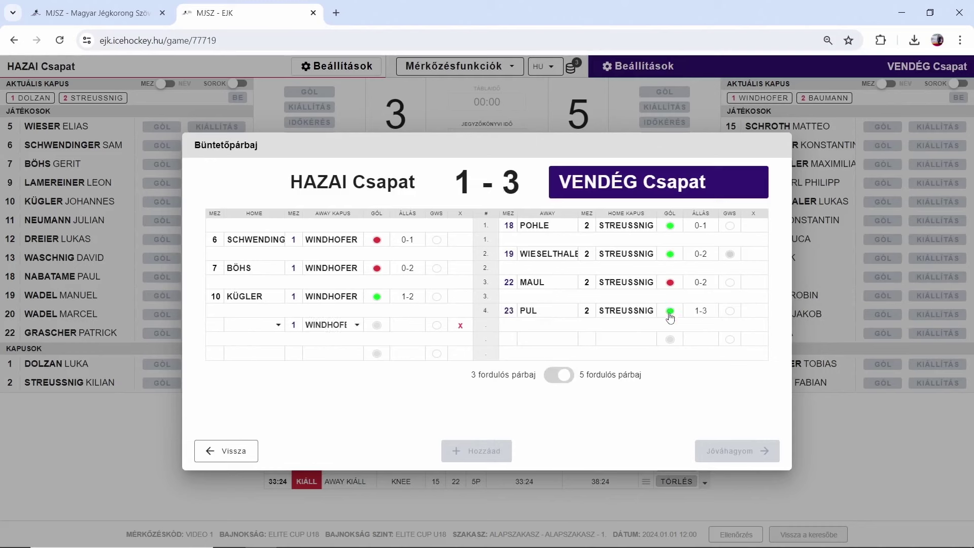
left_click(670, 311)
- Record home player 19's fourth-round shootout attempt against away goalkeeper 1 as a goal
left_click(235, 323)
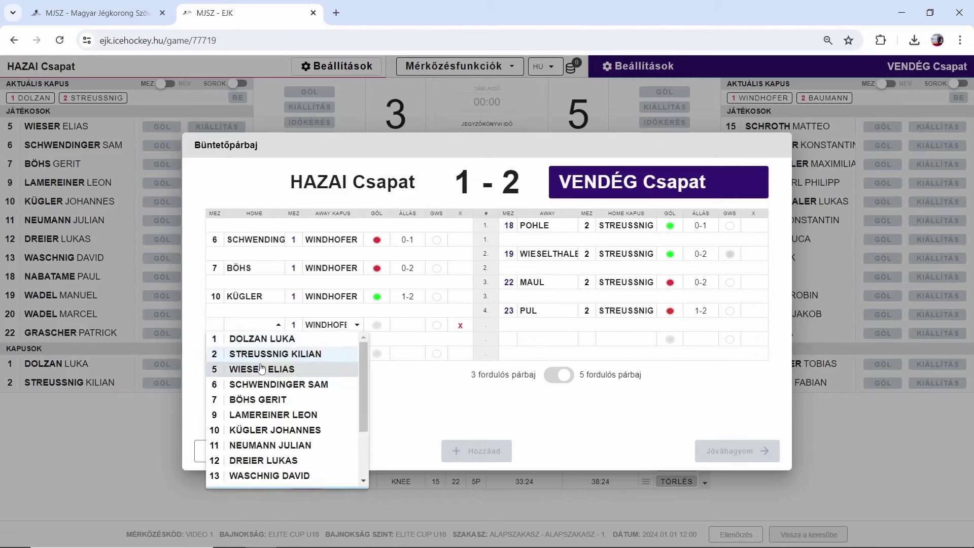
scroll(228, 367, "down", 2)
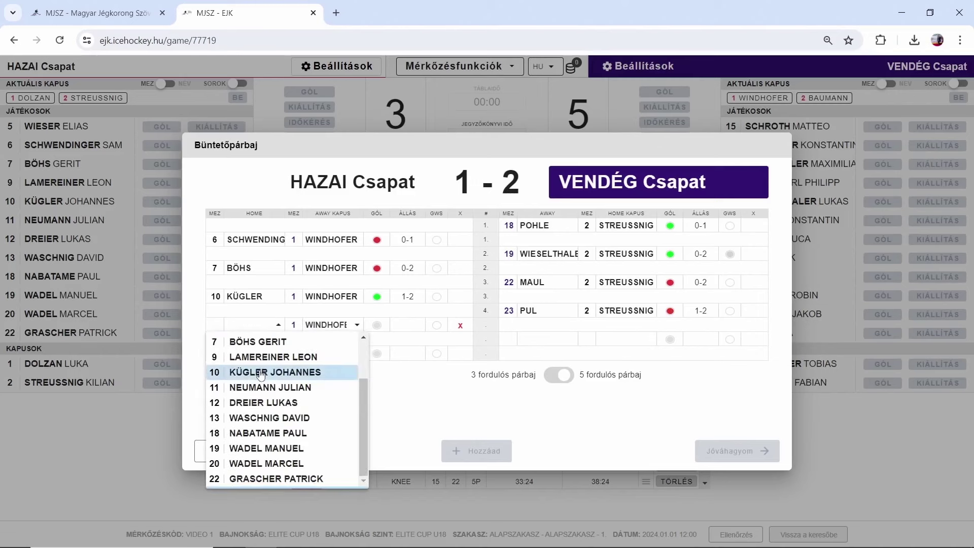
left_click(228, 453)
left_click(377, 324)
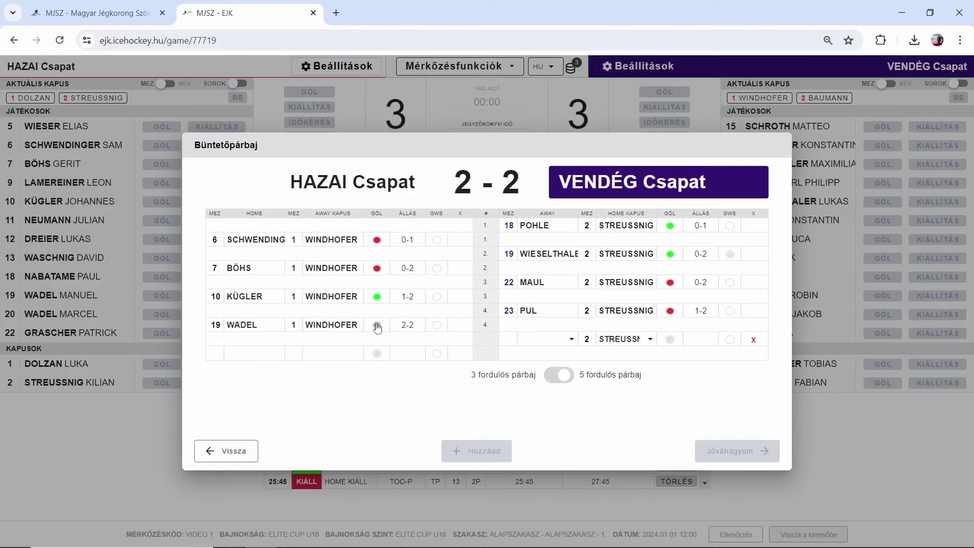
- Record away player 20's fifth-round shootout attempt against home goalkeeper 2 as a goal
left_click(558, 339)
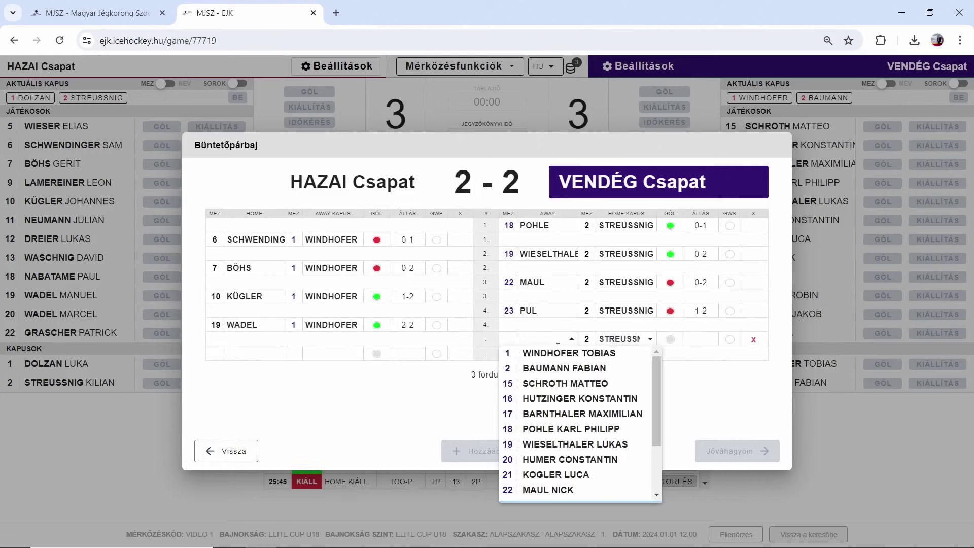
left_click(552, 460)
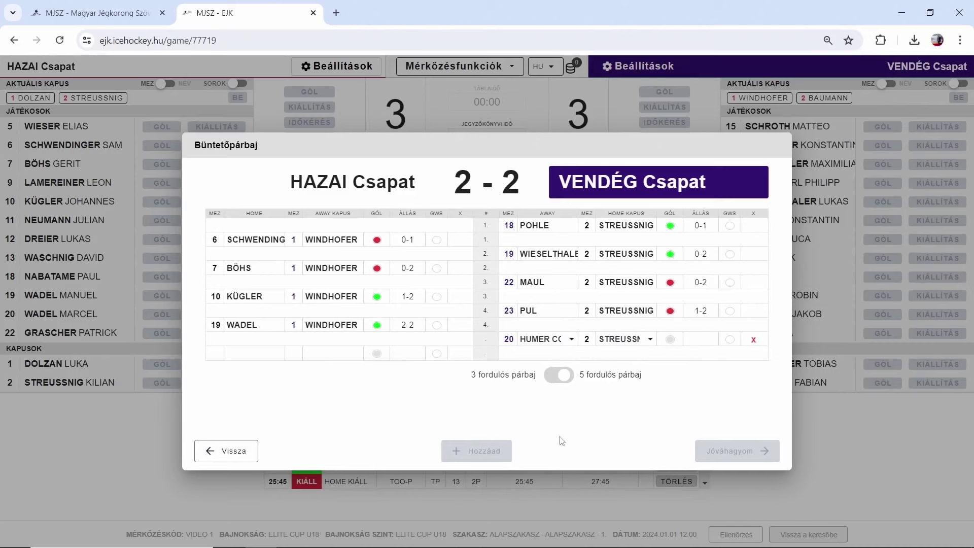
left_click(669, 339)
- Record home player 22's fifth-round shootout attempt against away goalkeeper 1 as a goal
left_click(269, 352)
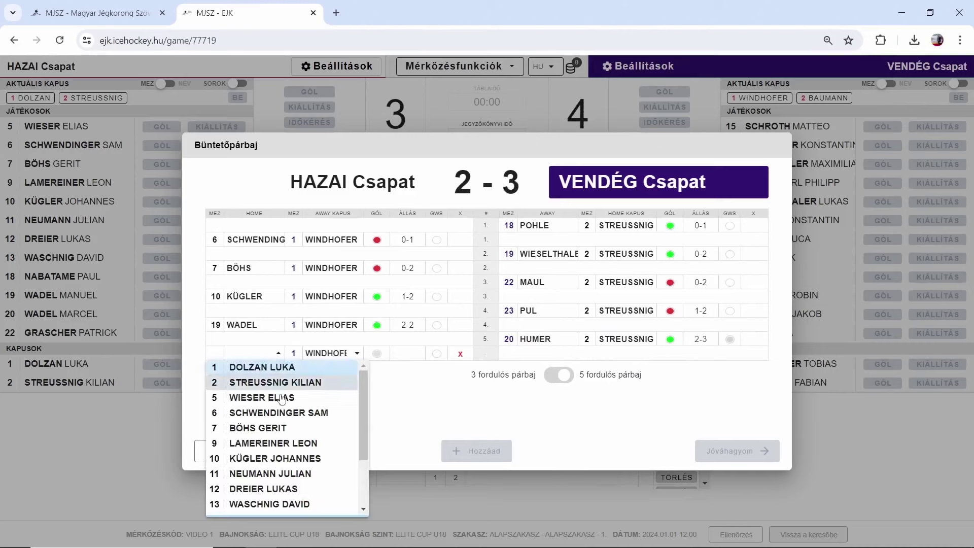
scroll(238, 447, "down", 3)
left_click(236, 508)
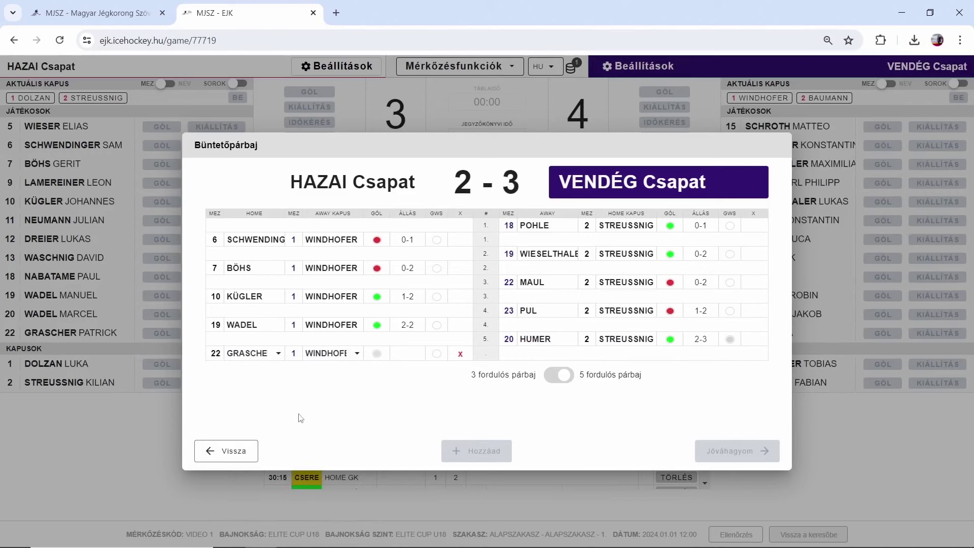
left_click(377, 354)
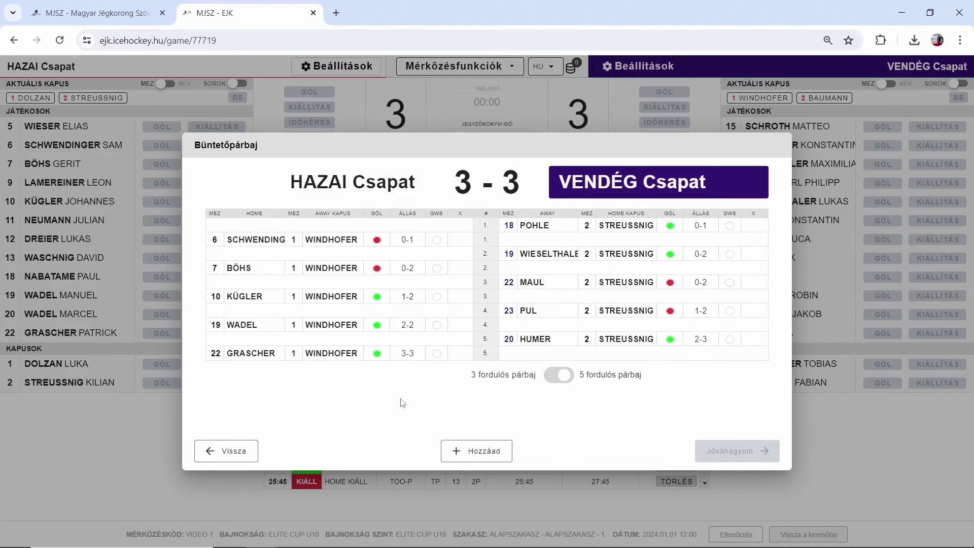
left_click(376, 354)
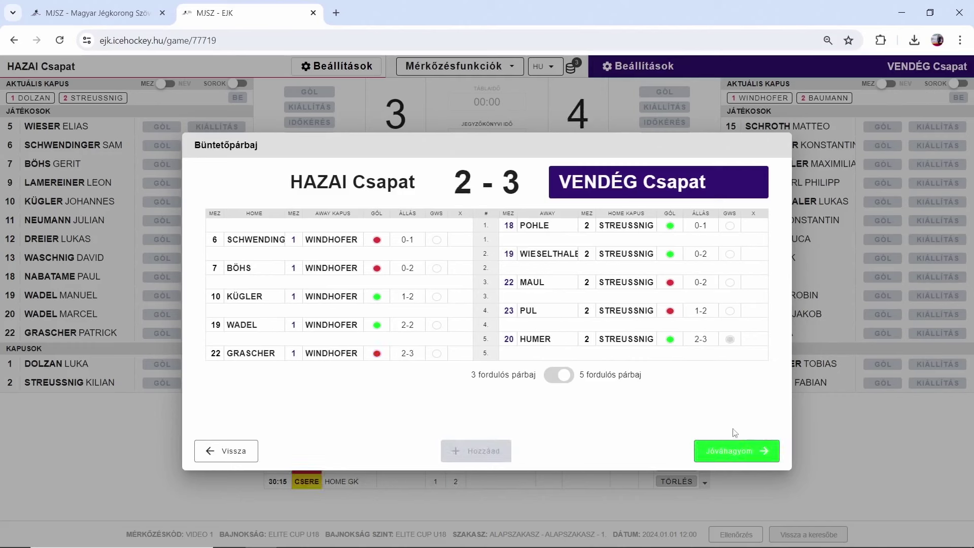
left_click(377, 353)
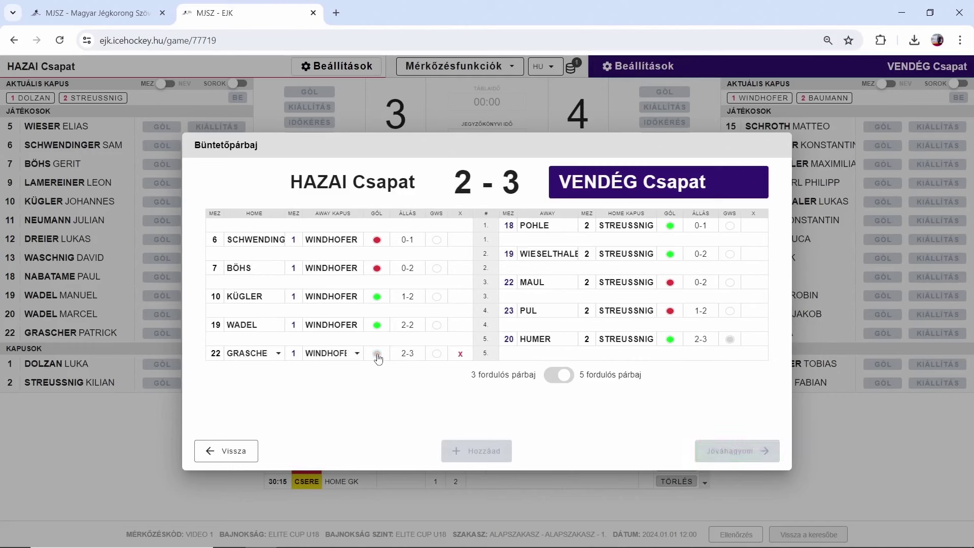
left_click(377, 354)
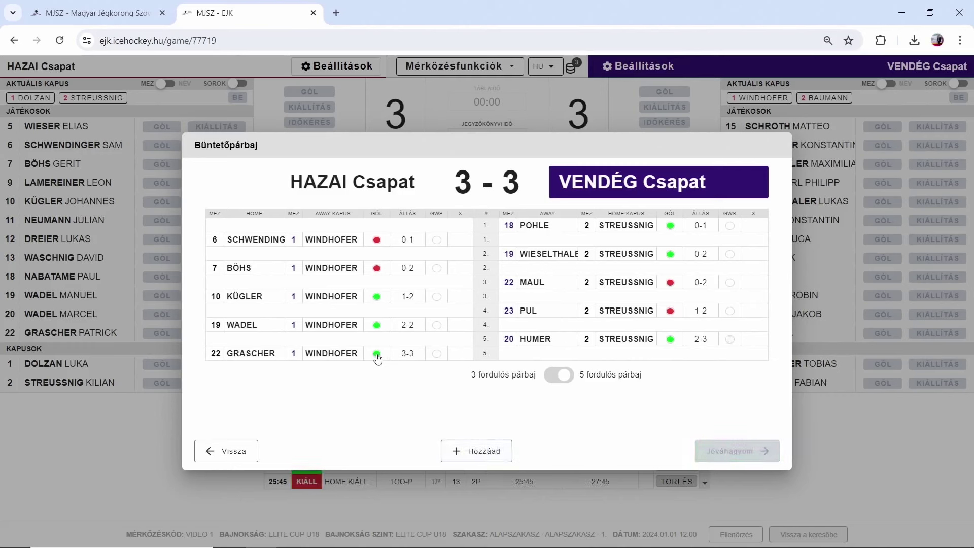
- Add a sixth shootout round and record home player 22's attempt against away goalkeeper 1 as missed
left_click(458, 451)
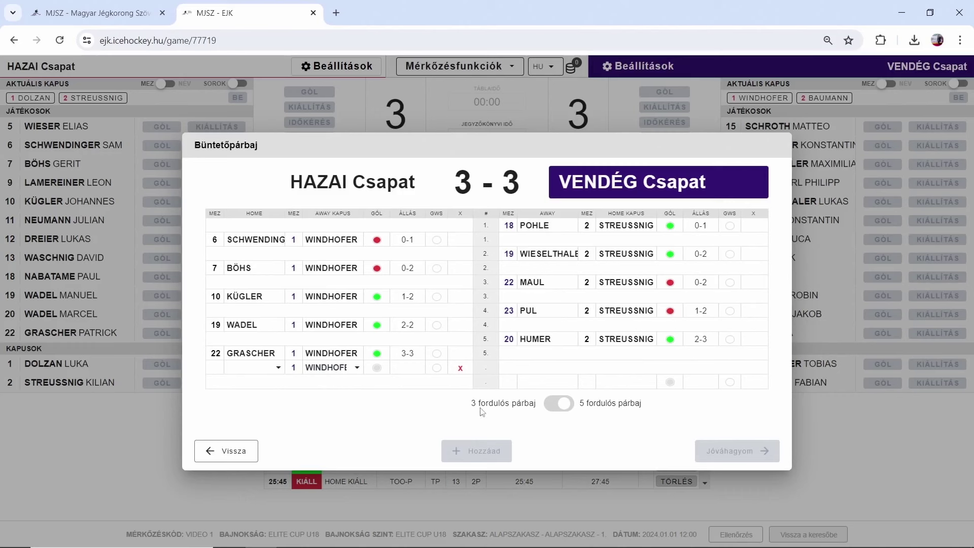
left_click(277, 369)
scroll(248, 447, "down", 2)
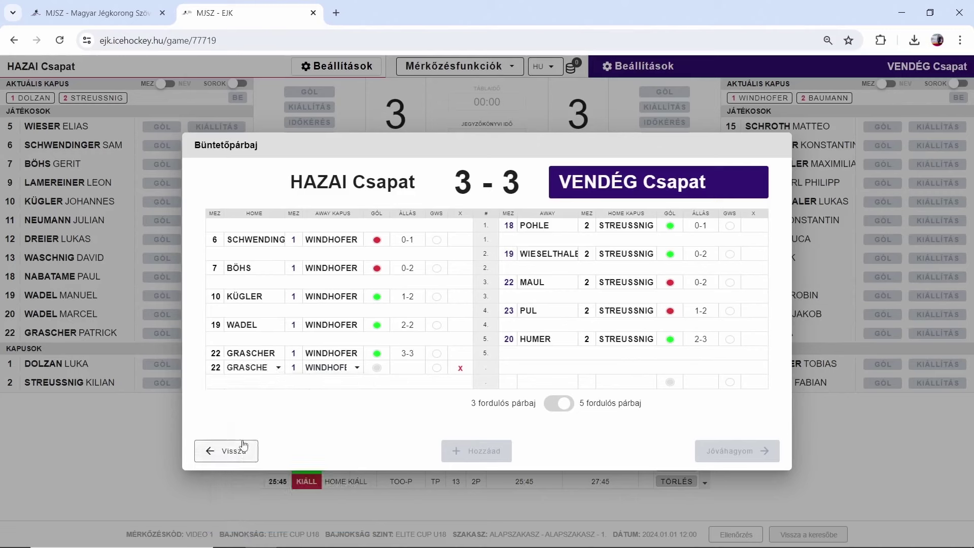
left_click(378, 368)
left_click(378, 369)
left_click(378, 369)
- Record away player 20's sixth-round shootout attempt against home goalkeeper 2 as a goal
left_click(551, 384)
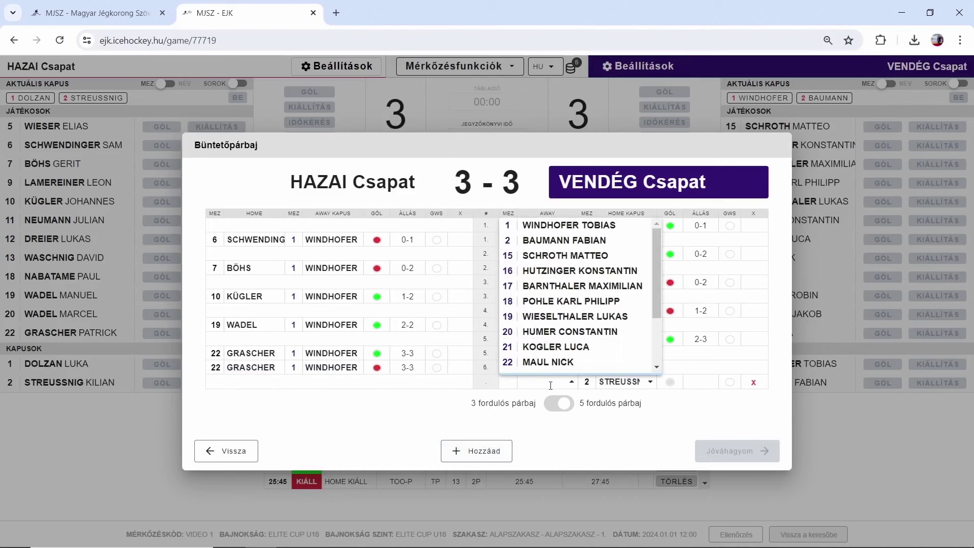
left_click(563, 335)
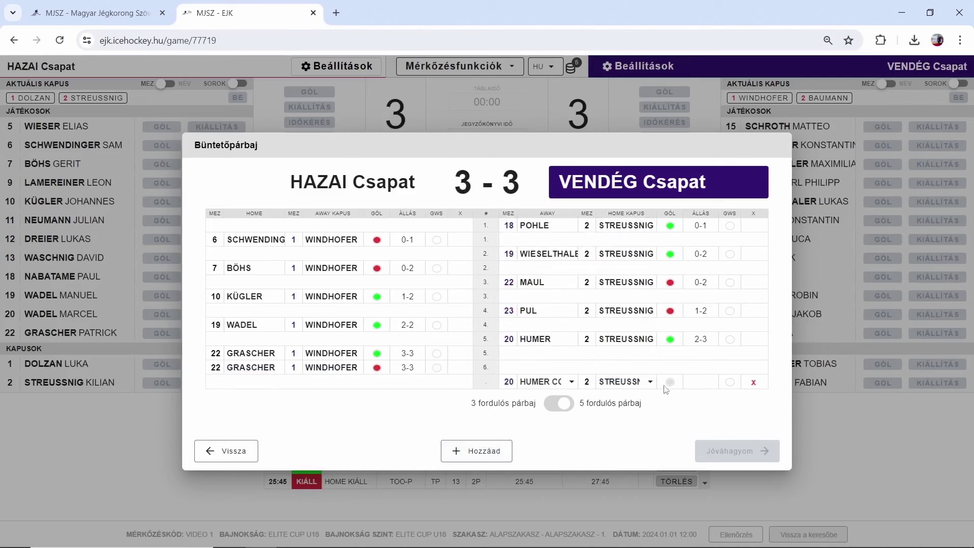
left_click(670, 383)
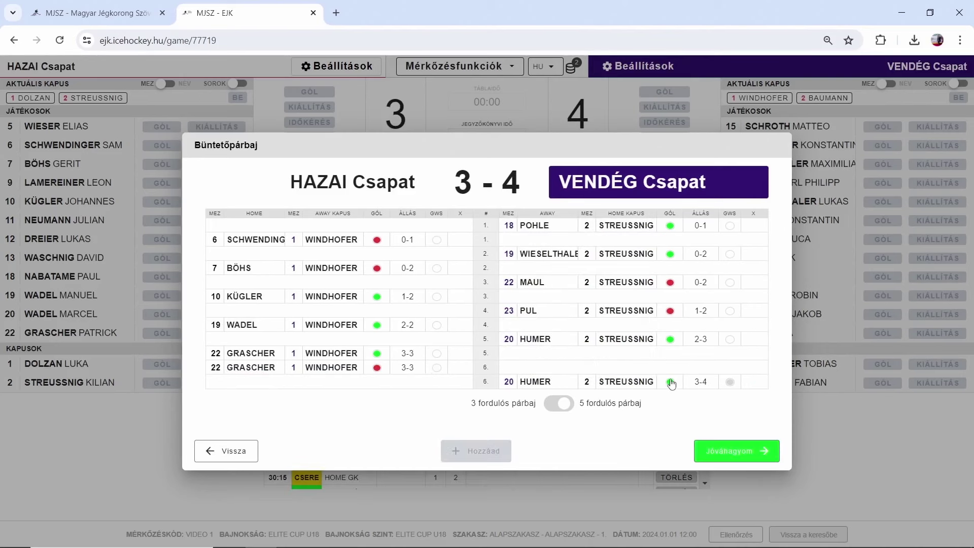
left_click(670, 382)
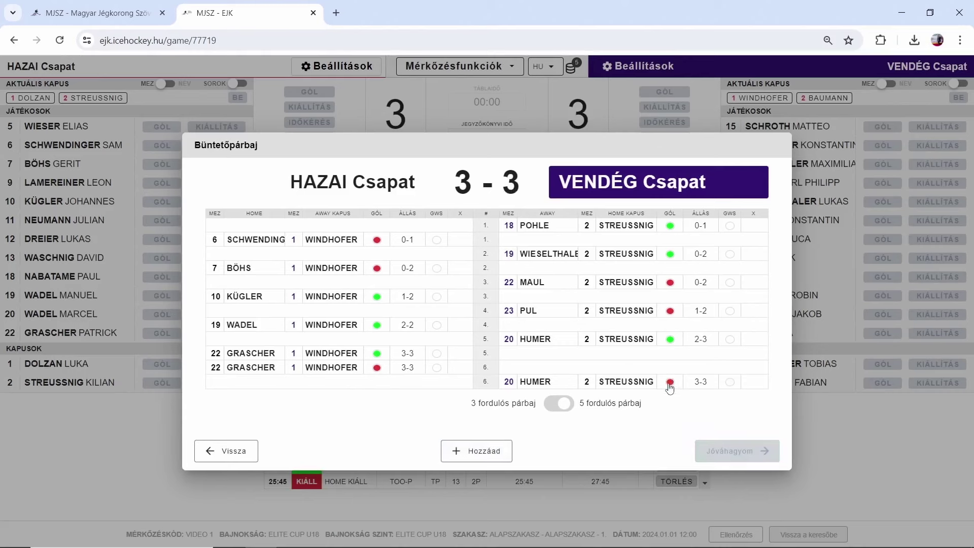
left_click(670, 382)
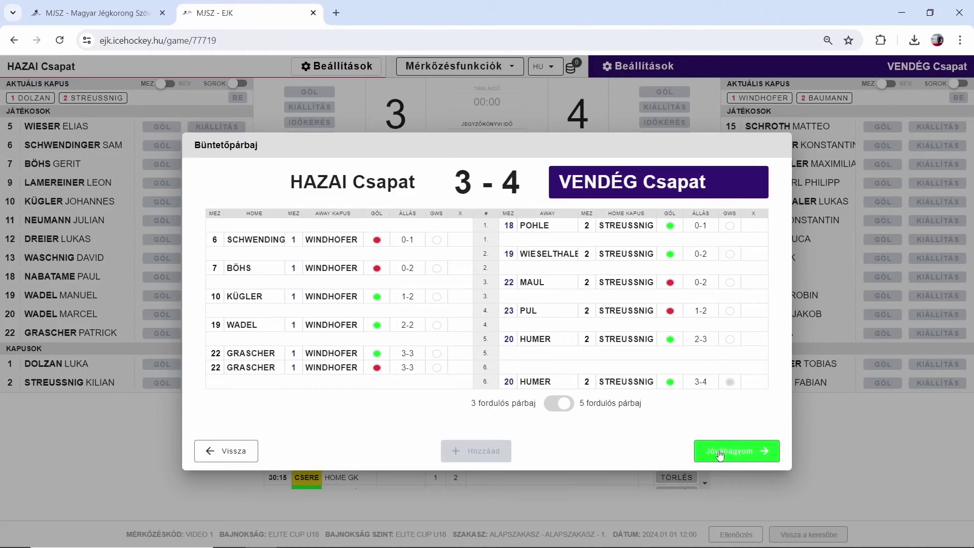
- Approve the shootout record and switch the game to the END phase
left_click(730, 382)
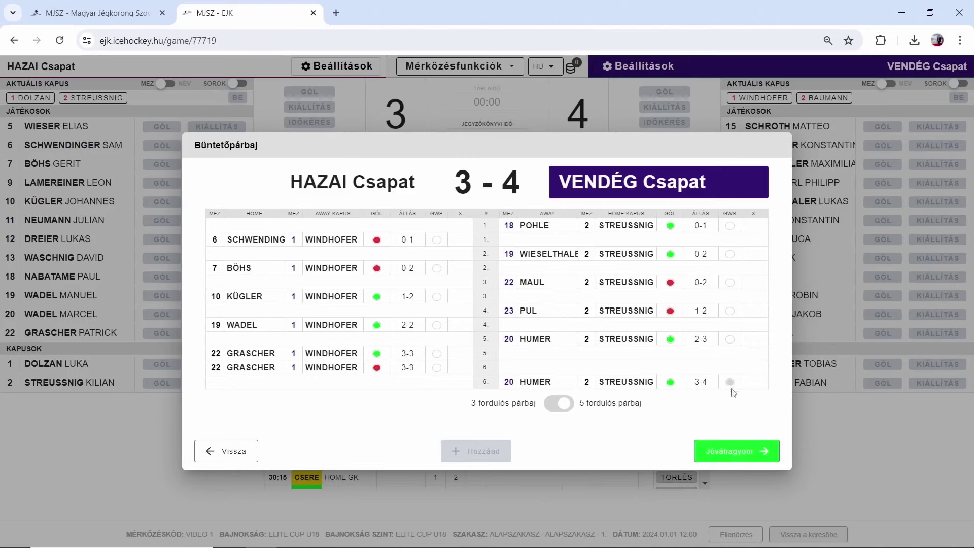
left_click(740, 455)
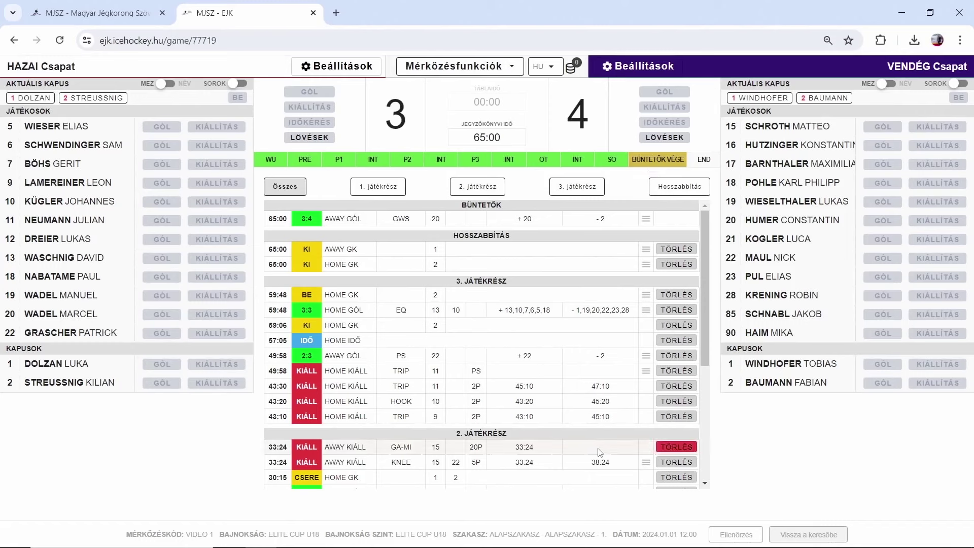
left_click(698, 165)
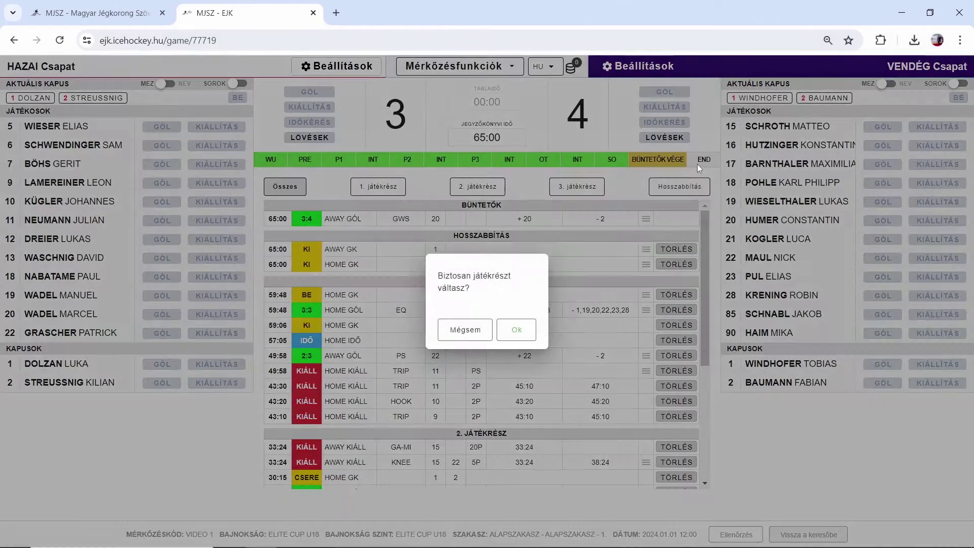
left_click(530, 332)
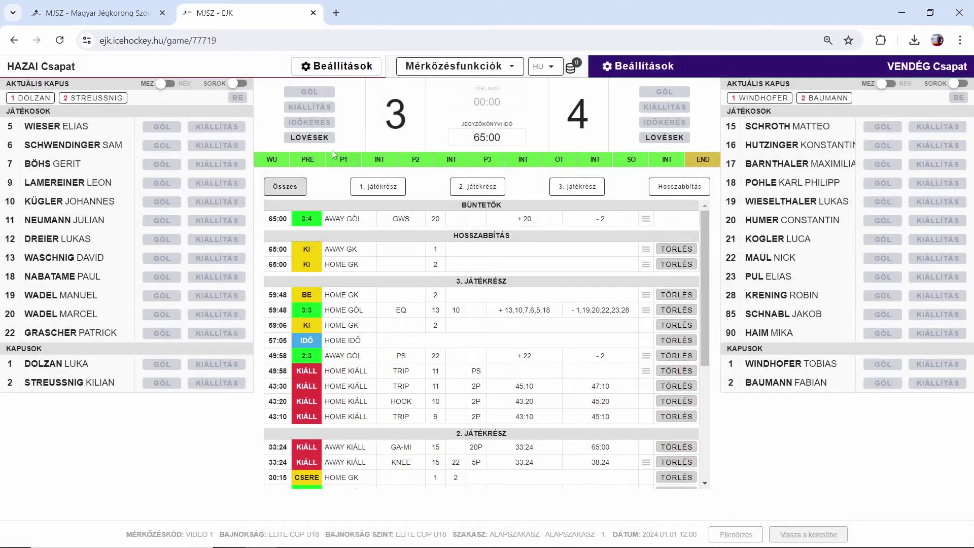
- Enter the home team's total shots on goal: 1 for player 7, 5 for player 9, 3 for player 10 and 6 for player 11
left_click(315, 138)
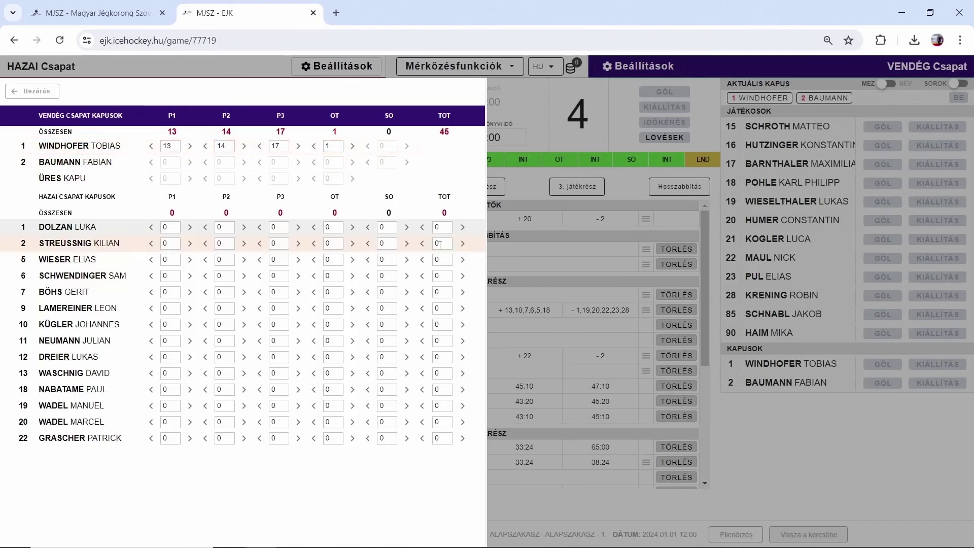
left_click(440, 227)
key("Down")
key("Down")
key("Down")
key("Down")
type("1")
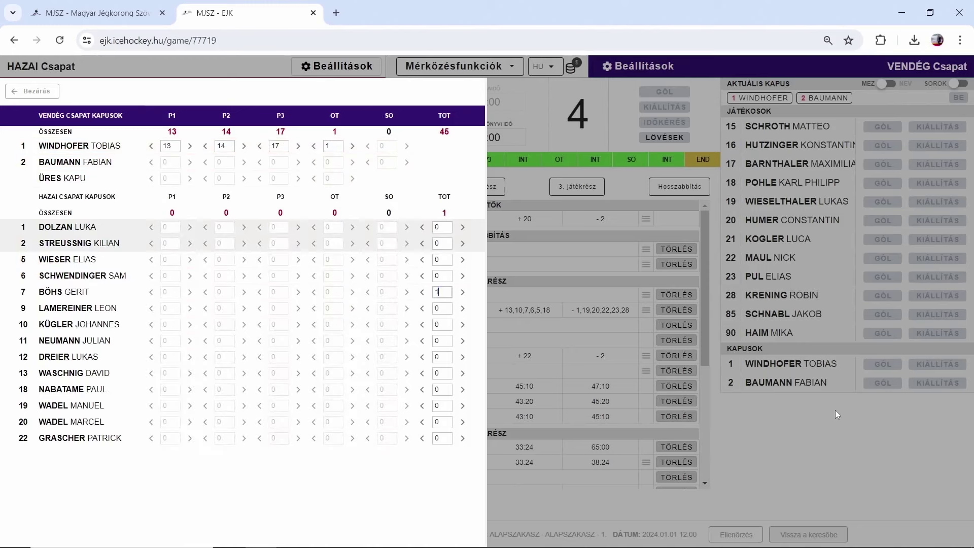
key("Down")
type("5")
key("Down")
type("3")
key("Down")
type("6")
key("Down")
left_click(32, 91)
- Enter the away team's total shots in its shot statistics, including 3 for player 17
left_click(666, 138)
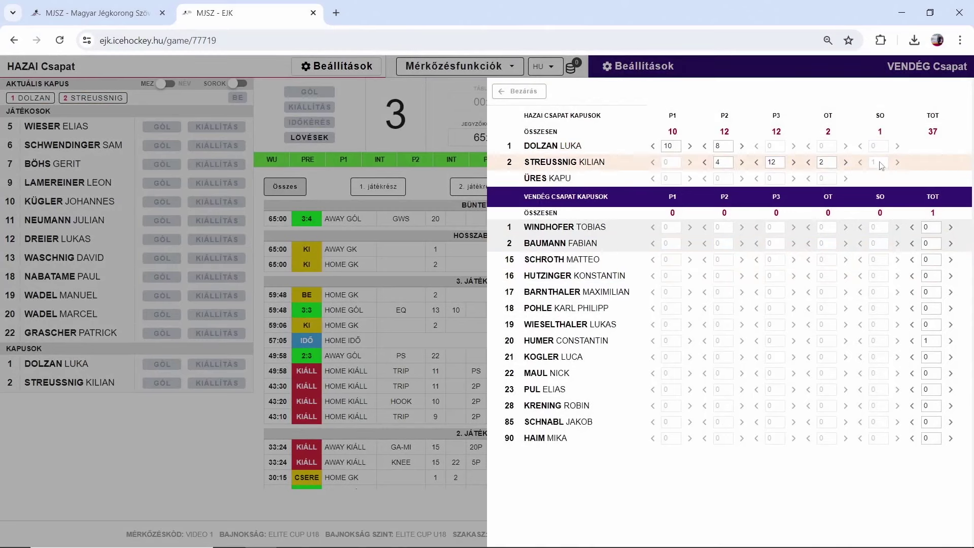
double_click(880, 164)
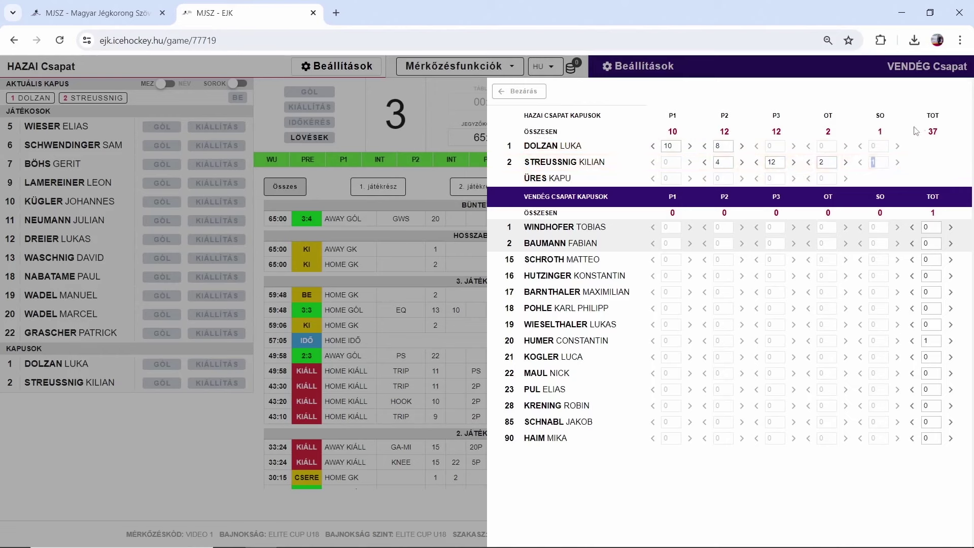
left_click(888, 160)
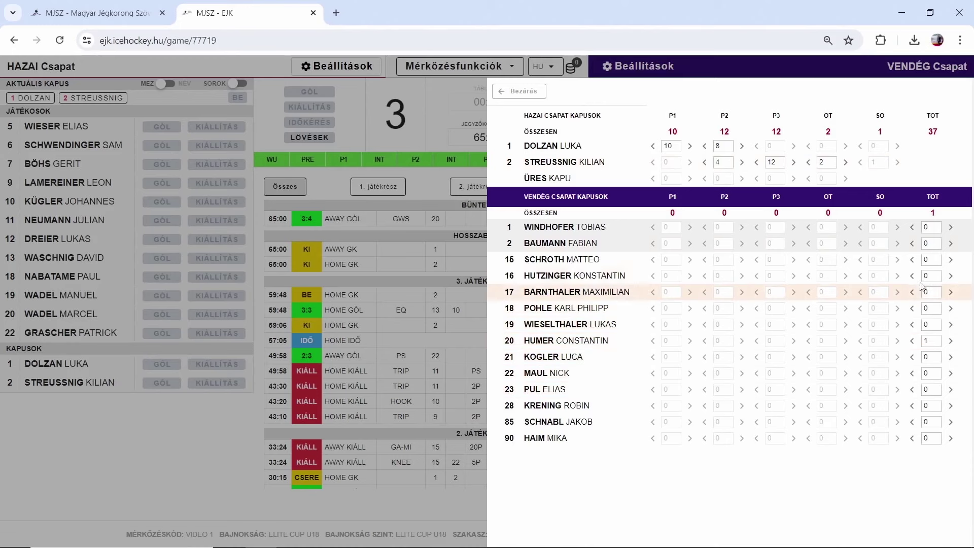
key("shift+Tab")
key("shift+Tab")
key("shift+Tab")
type("3")
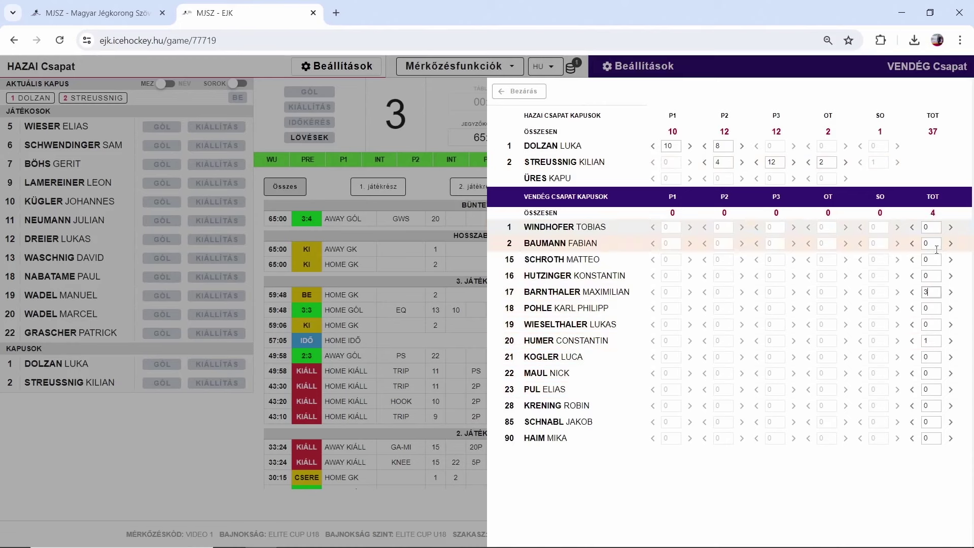
type("6")
left_click(524, 93)
- Open the injury register (Sérülésregiszter) and select away-team player 19 as the injured person
left_click(457, 66)
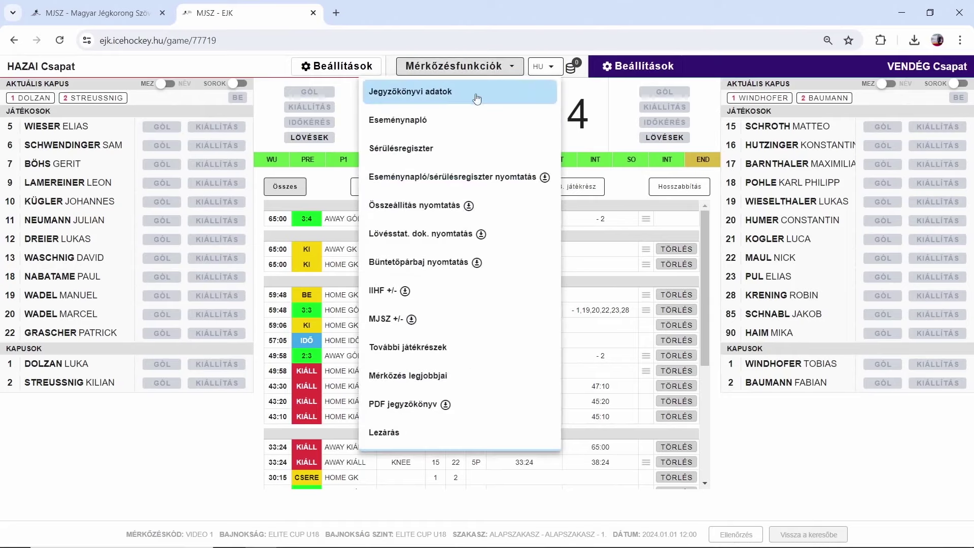
left_click(444, 150)
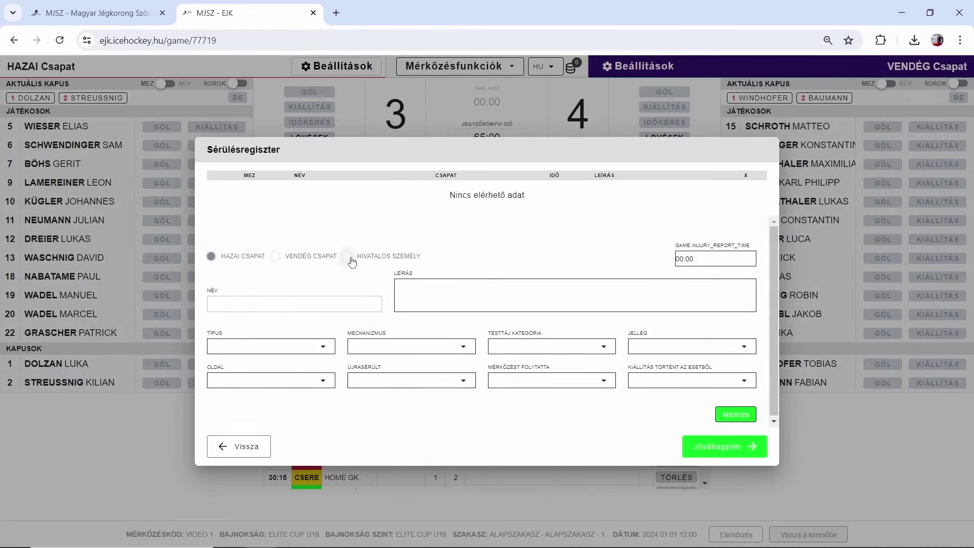
left_click(275, 255)
left_click(263, 305)
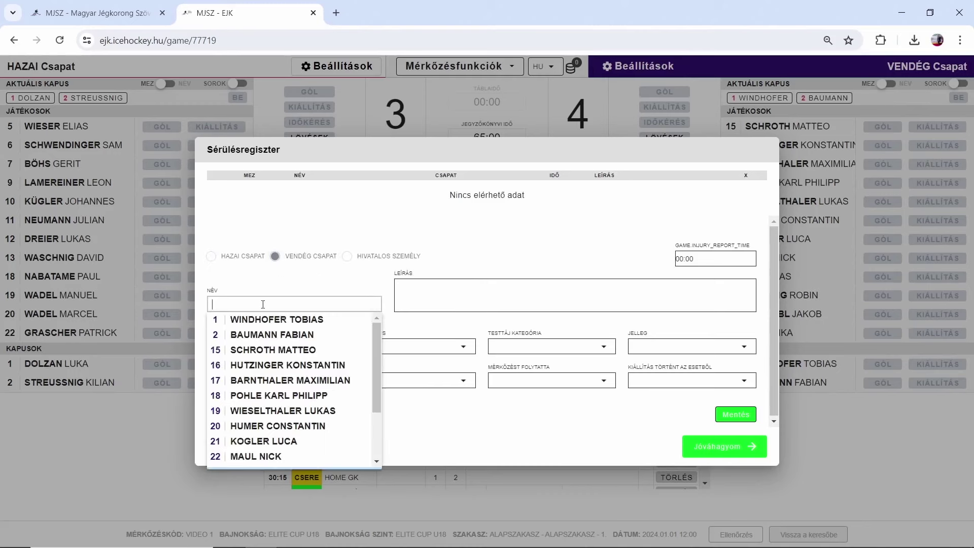
left_click(225, 412)
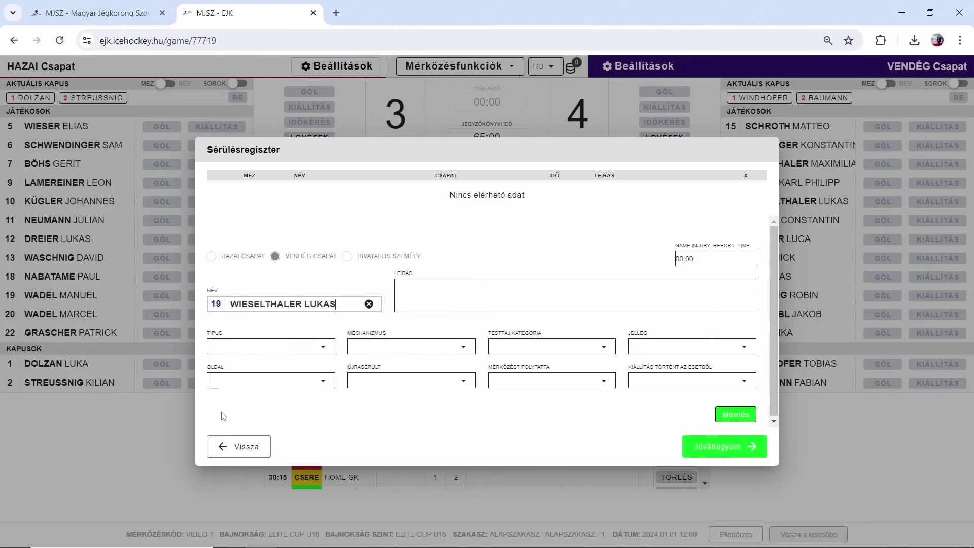
- Classify the injury as type Kontakt, mechanism Lövés, body part Ízület – Térd and nature Ficam
left_click(238, 347)
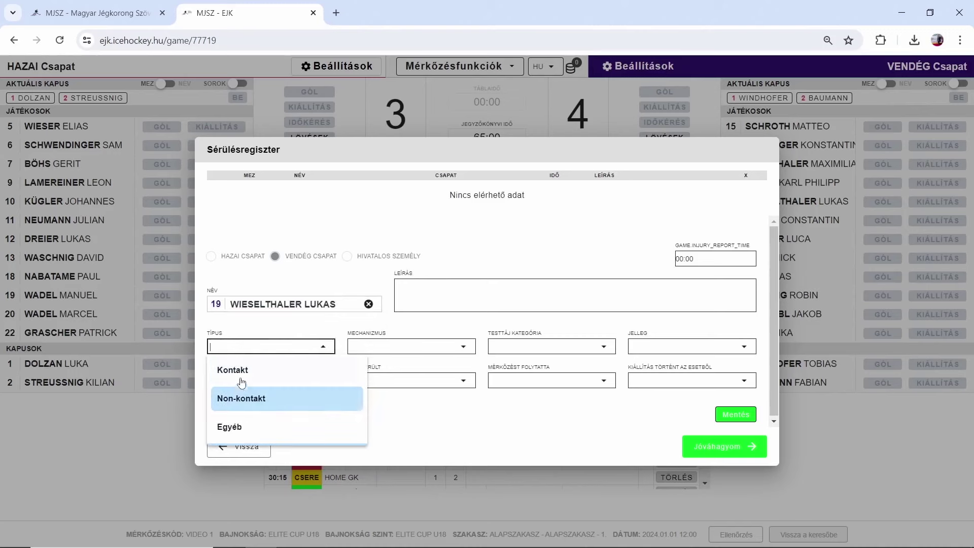
left_click(243, 371)
left_click(366, 347)
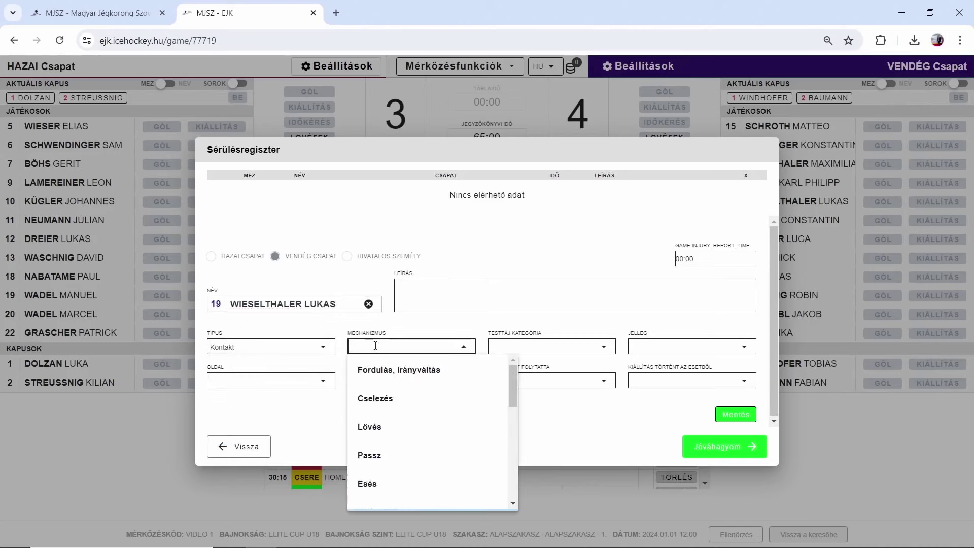
left_click(380, 428)
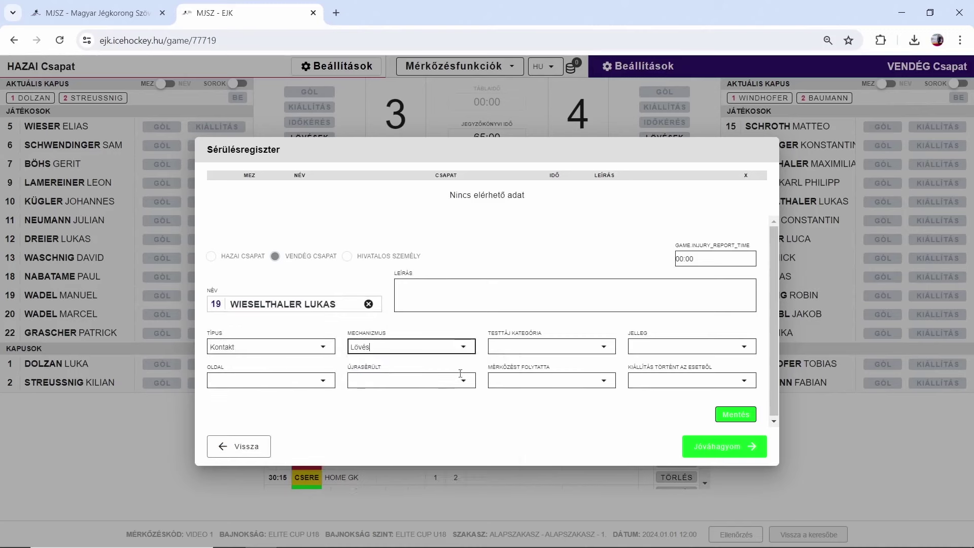
left_click(512, 348)
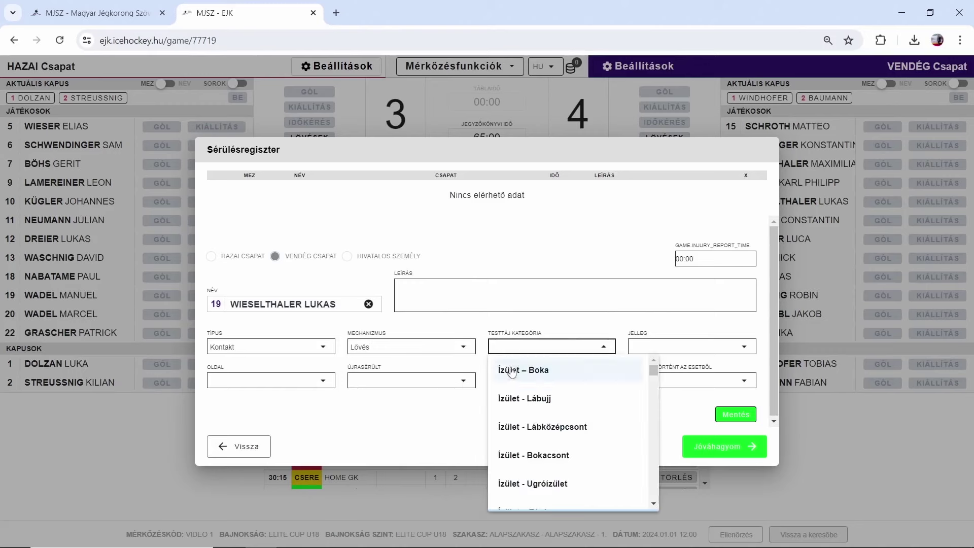
scroll(533, 415, "down", 1)
left_click(527, 448)
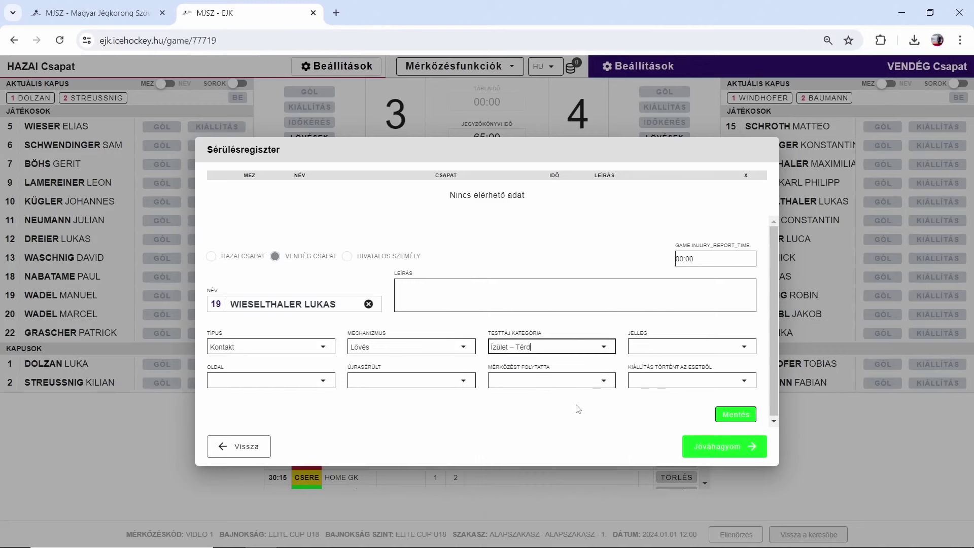
left_click(651, 344)
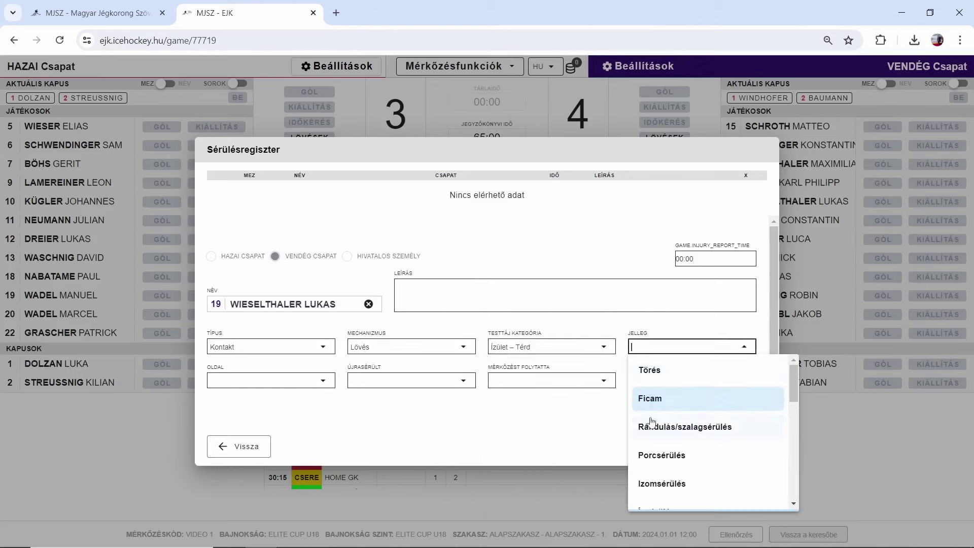
left_click(654, 400)
- Set the injury's side to Bal, Újrasérült to Nem and Mérkőzést folytatta to Igen
left_click(266, 386)
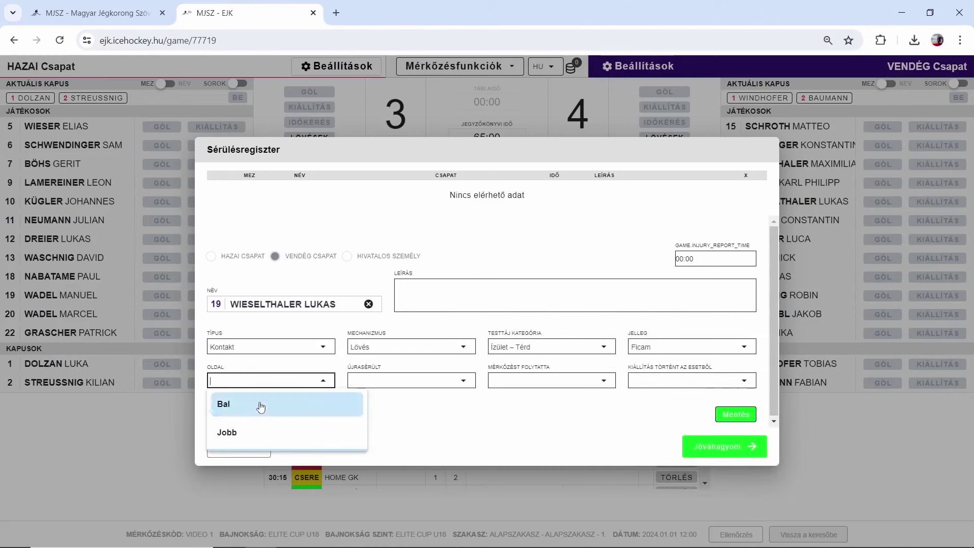
left_click(257, 406)
left_click(371, 383)
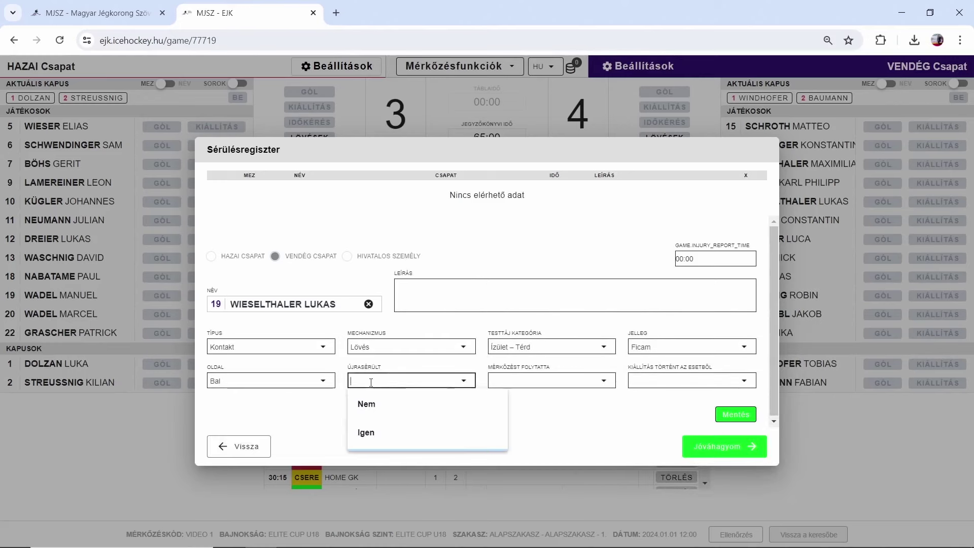
left_click(381, 406)
left_click(527, 383)
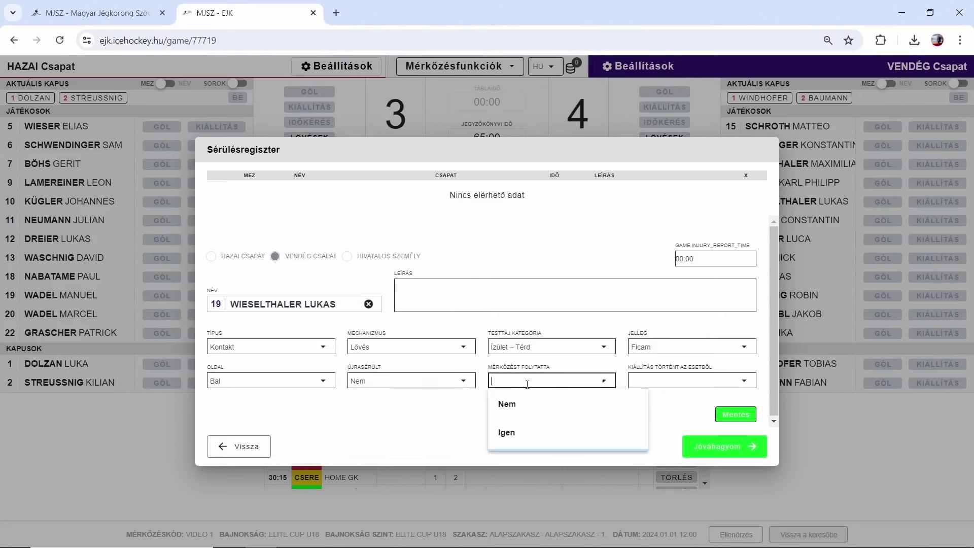
left_click(520, 432)
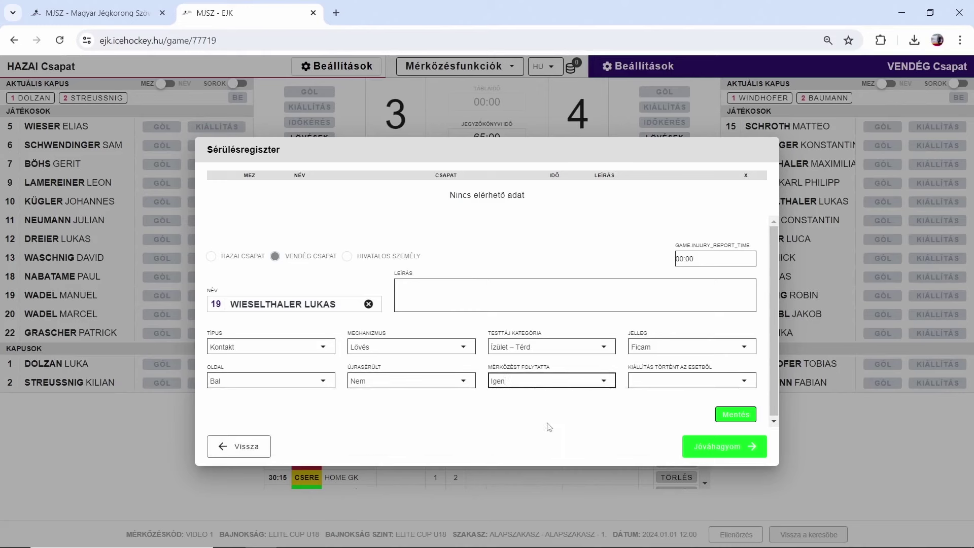
- Set Kiállítás történt az esetből to Igen to view the penalty types, and switch it to Nem
left_click(646, 383)
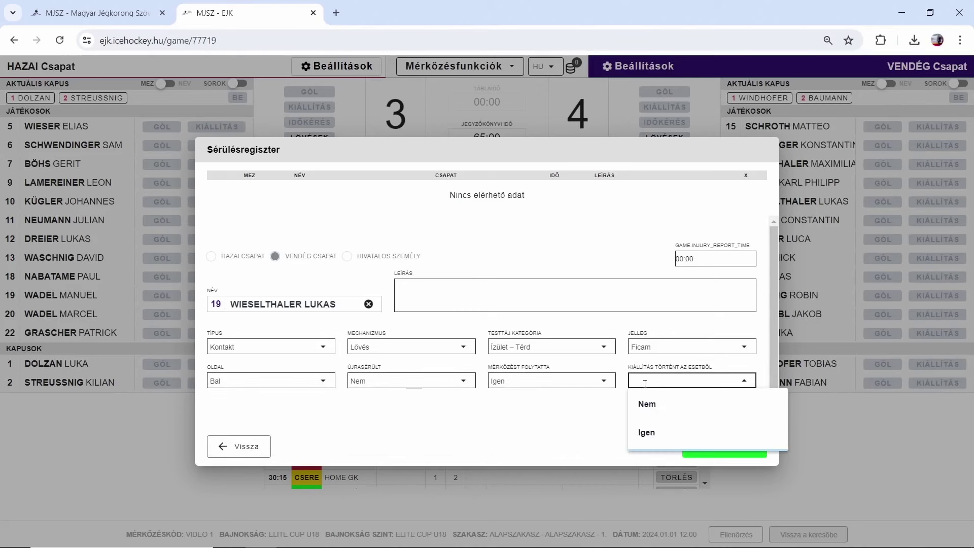
left_click(645, 432)
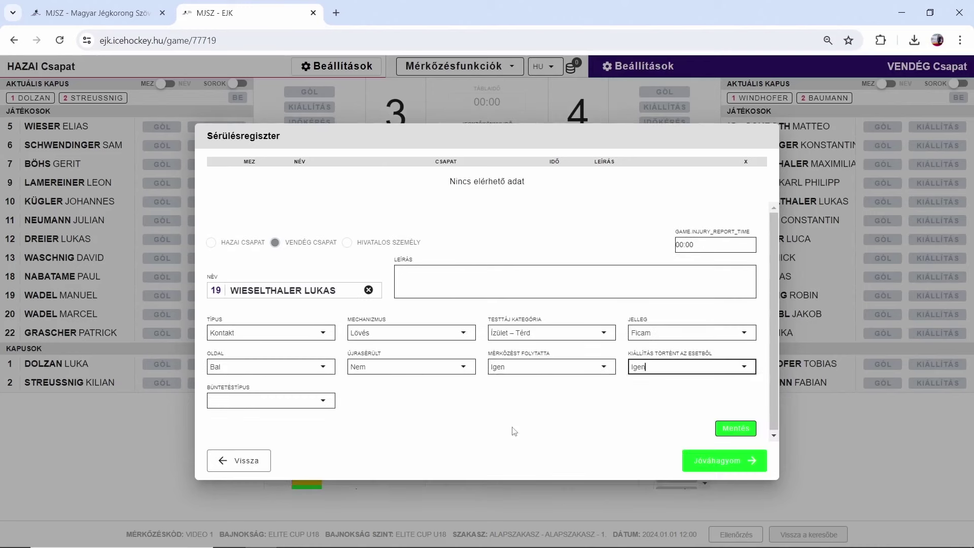
left_click(252, 401)
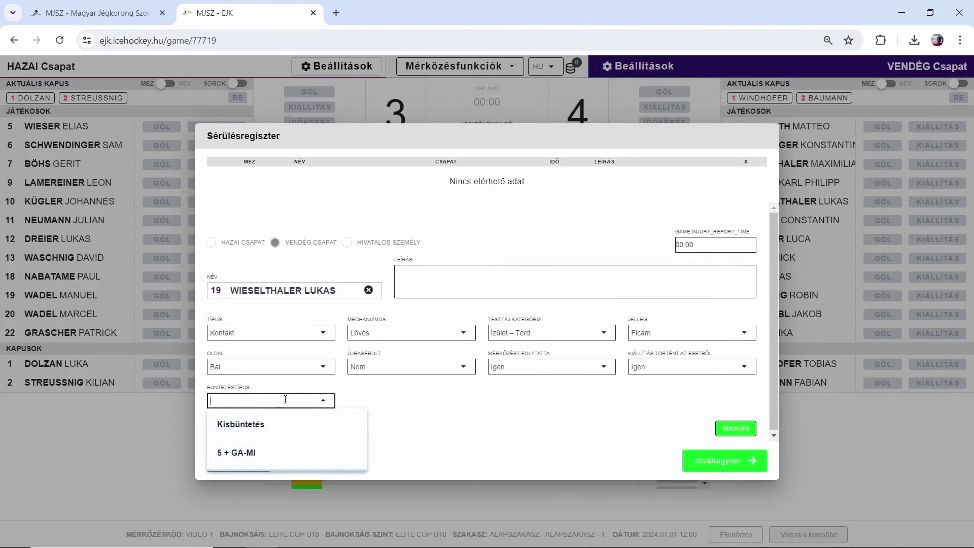
left_click(640, 367)
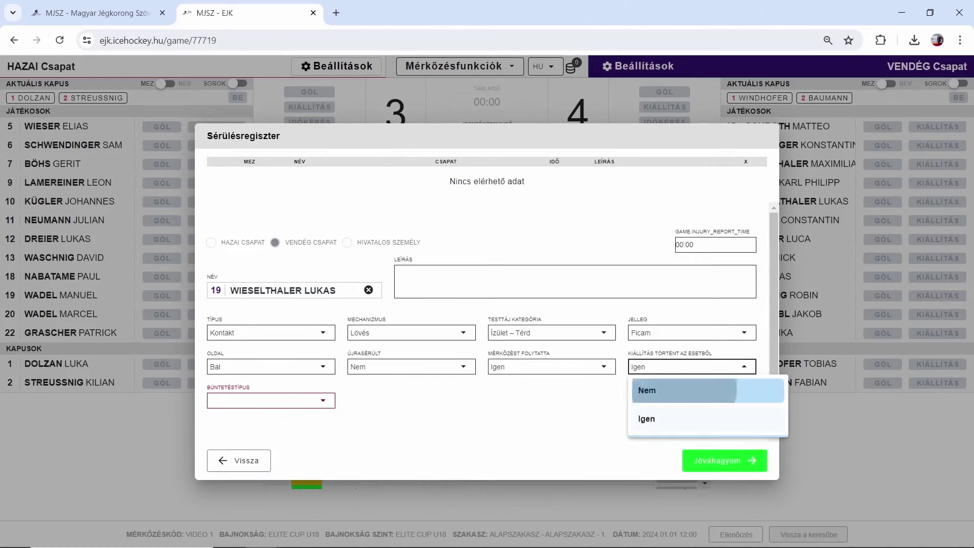
left_click(641, 389)
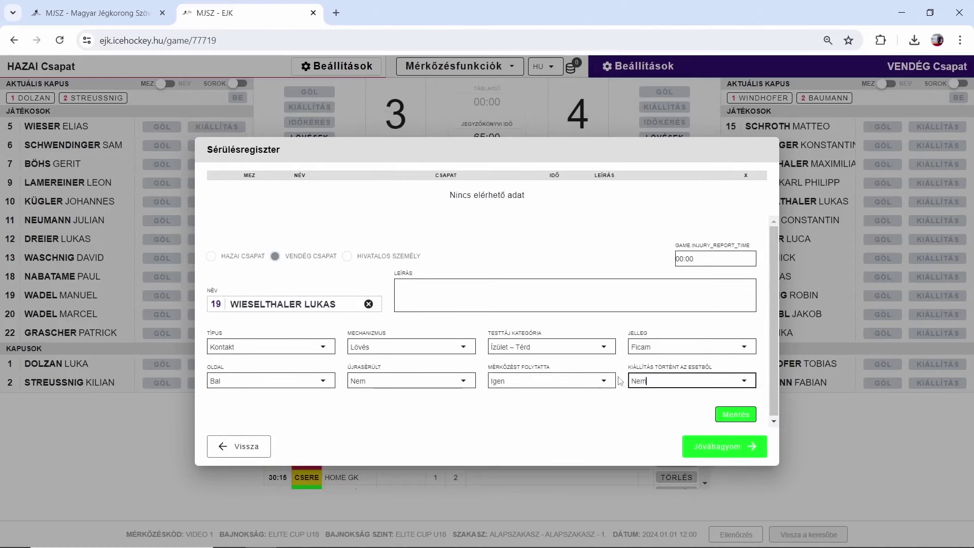
- Set the injury time to 30:00 with "." as the description, and save and approve the injury entry
left_click(440, 301)
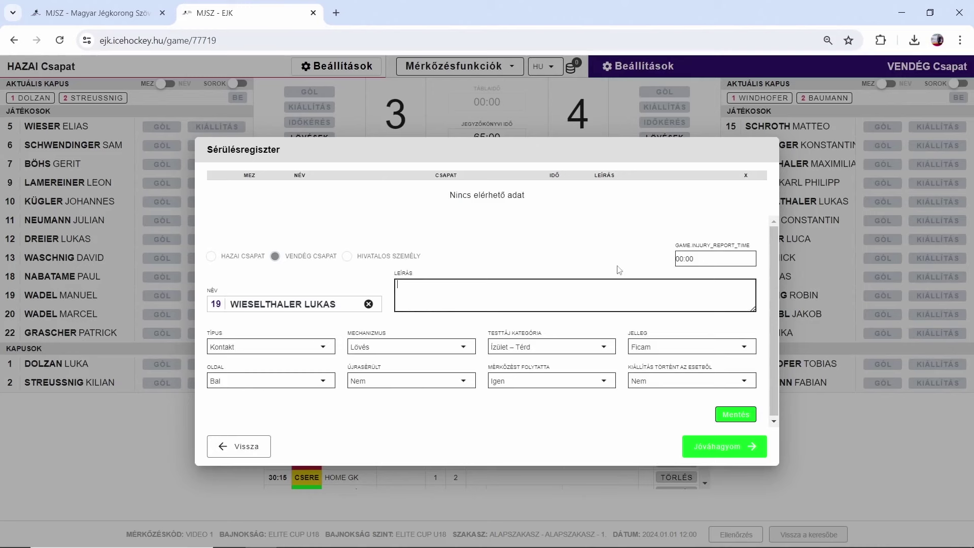
left_click(696, 259)
key("ctrl+a")
key("BackSpace")
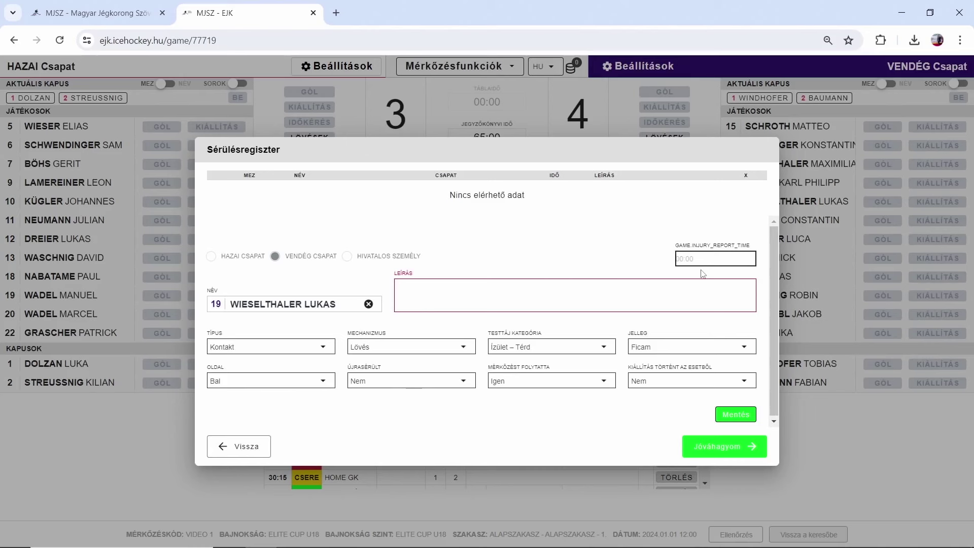
type("30:00")
left_click(656, 292)
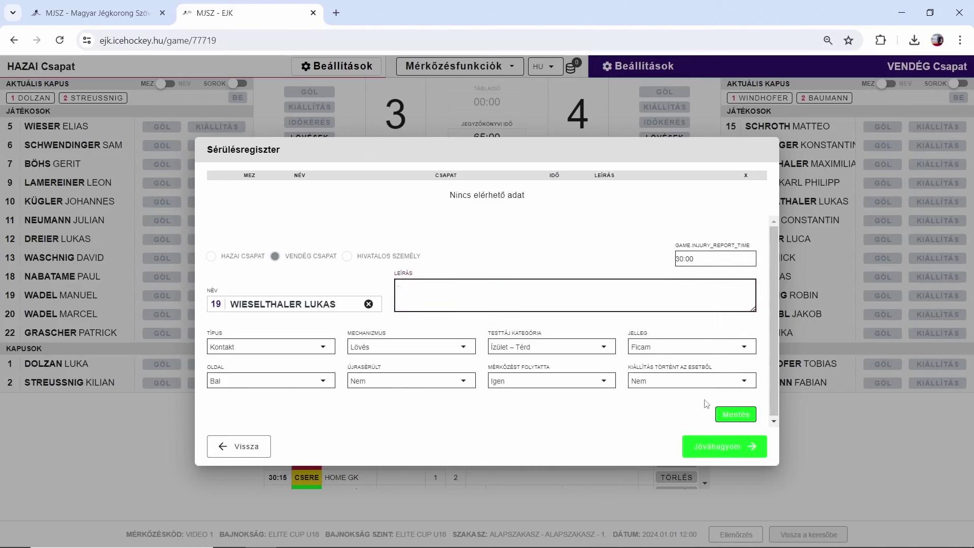
left_click(731, 415)
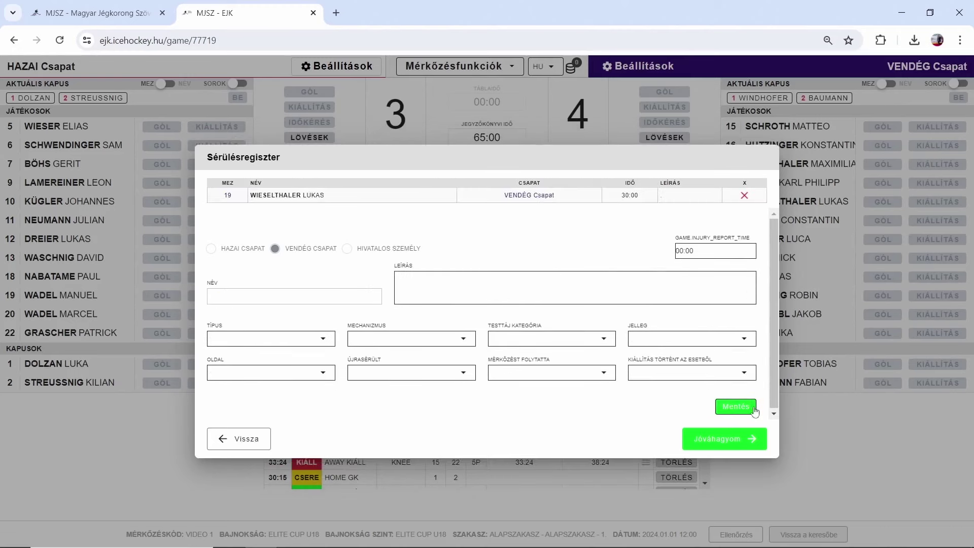
left_click(731, 442)
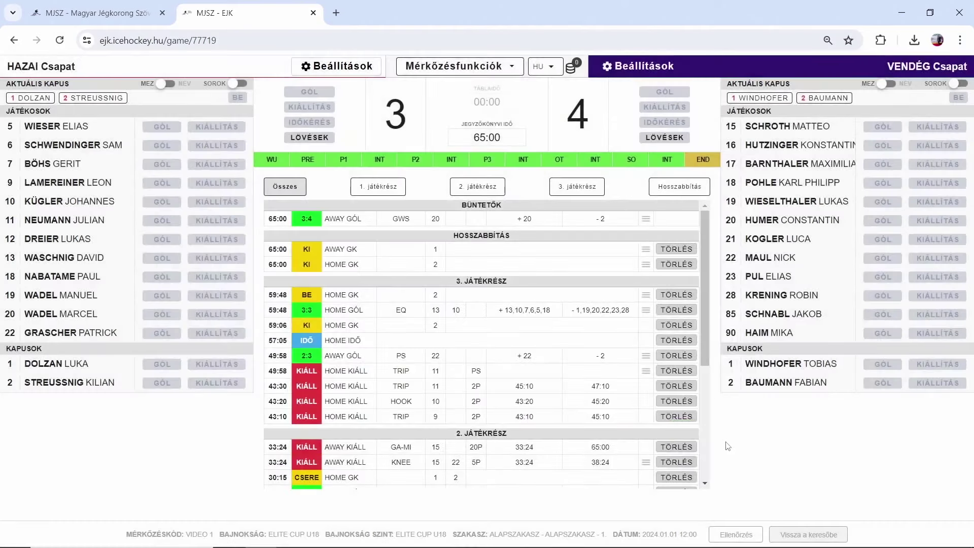
- In the game sheet data (Jegyzőkönyvi adatok), set the end time to 2024.01.01. 21:37 and attendance to 54, and save
left_click(440, 75)
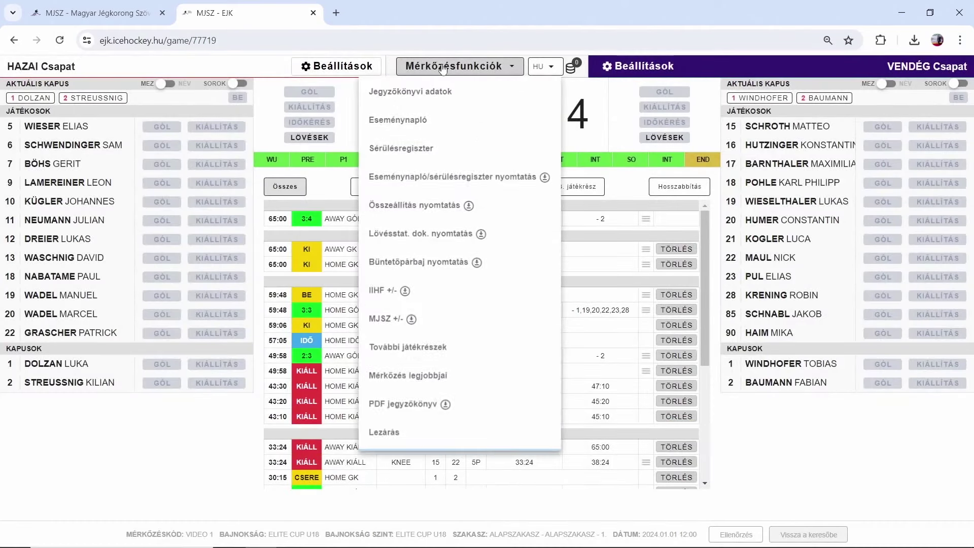
left_click(441, 93)
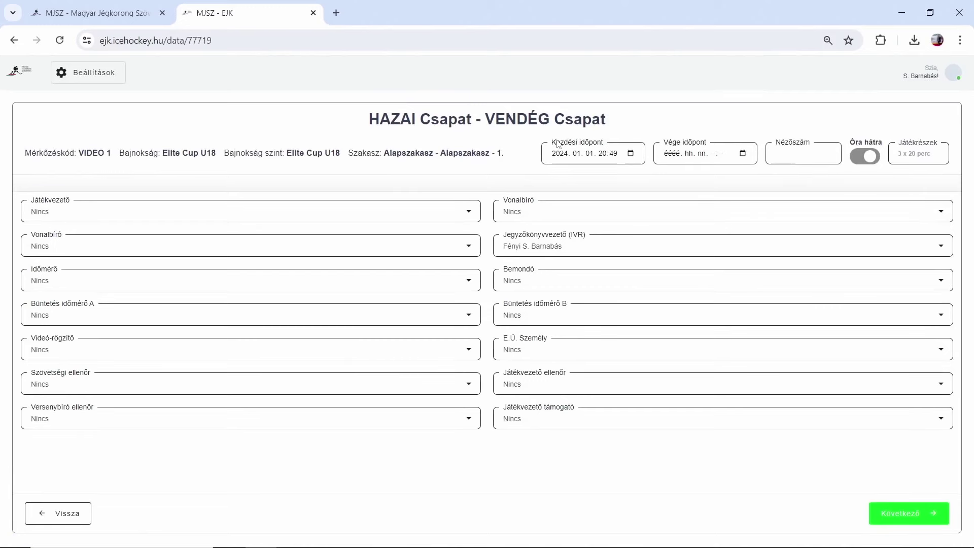
left_click(673, 155)
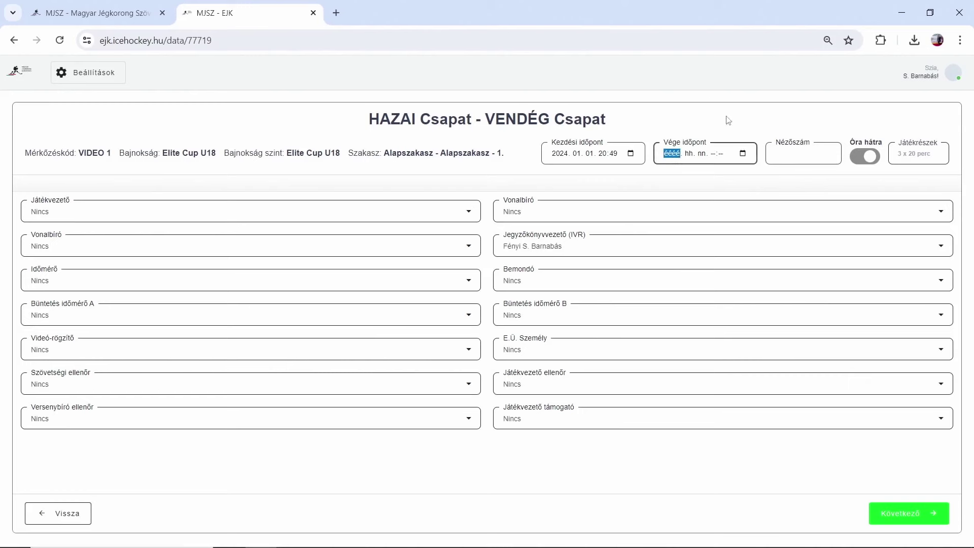
type("2024")
key("Tab")
type("01. 01. 21:03")
left_click(781, 159)
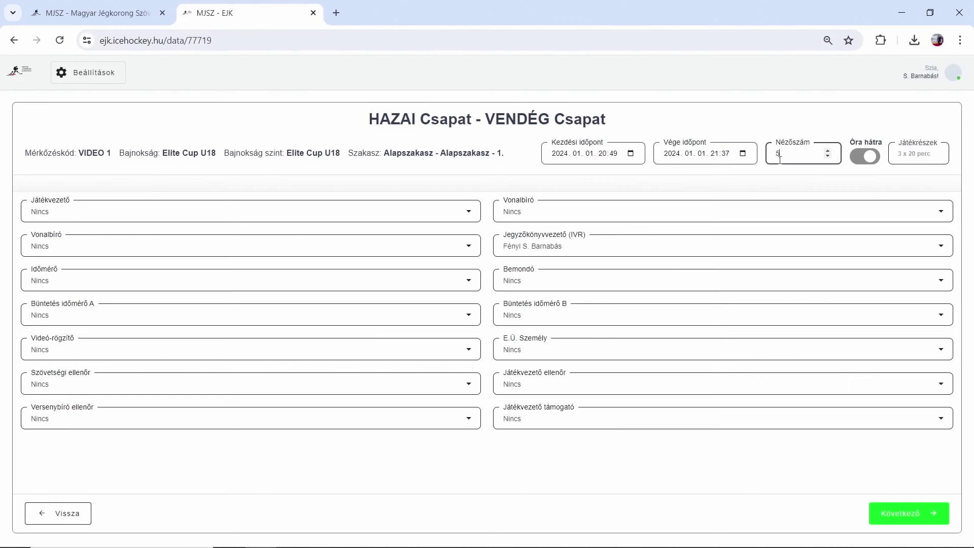
type("54")
left_click(892, 519)
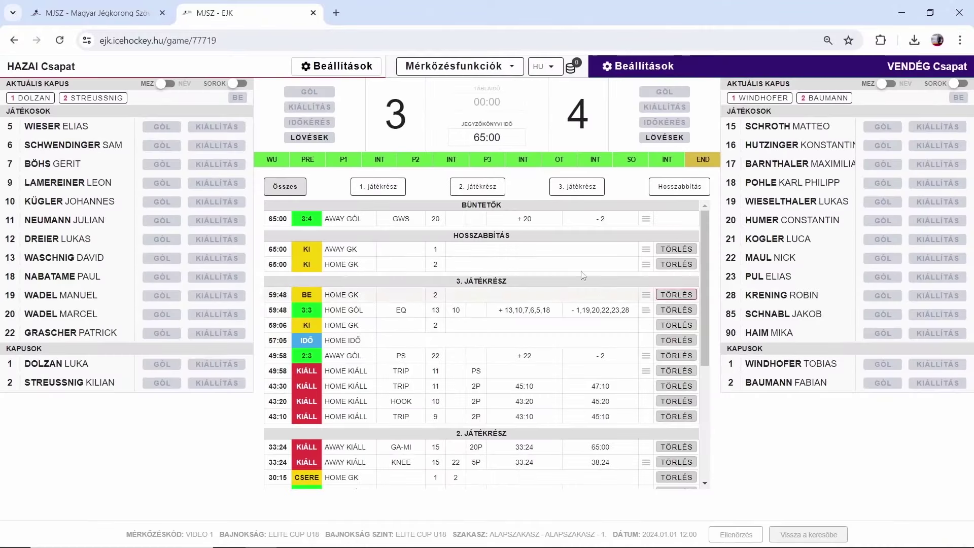
- Download the combined event log and injury register PDF, review its contents and close it
left_click(503, 70)
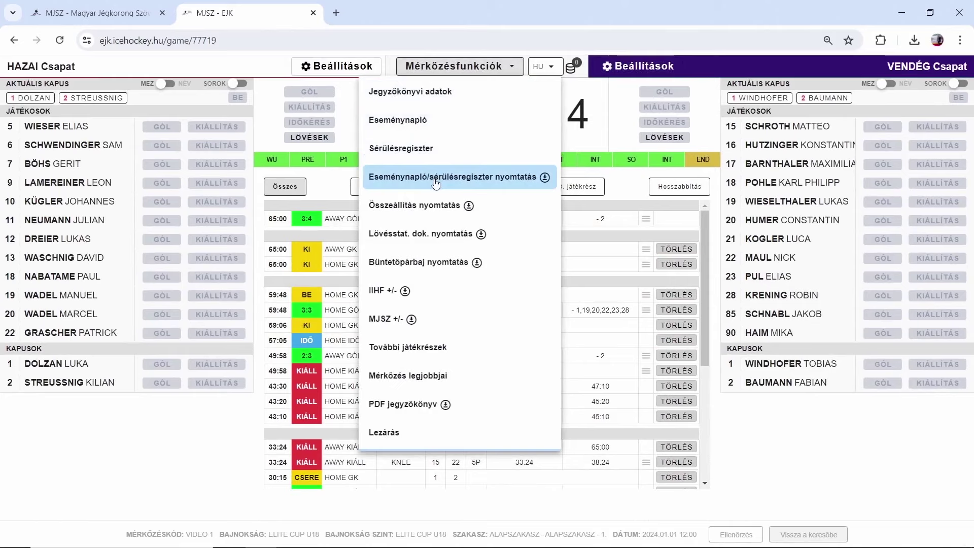
left_click(436, 184)
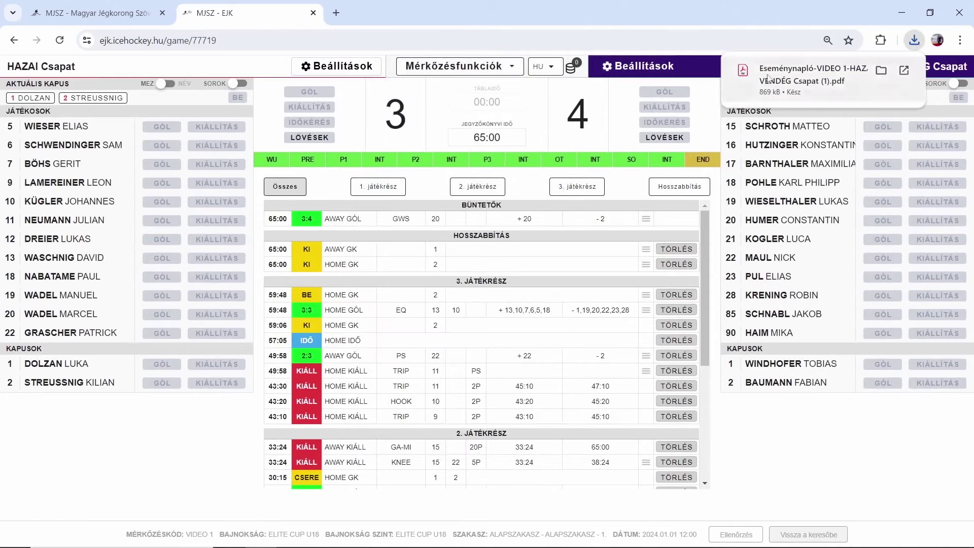
left_click(769, 78)
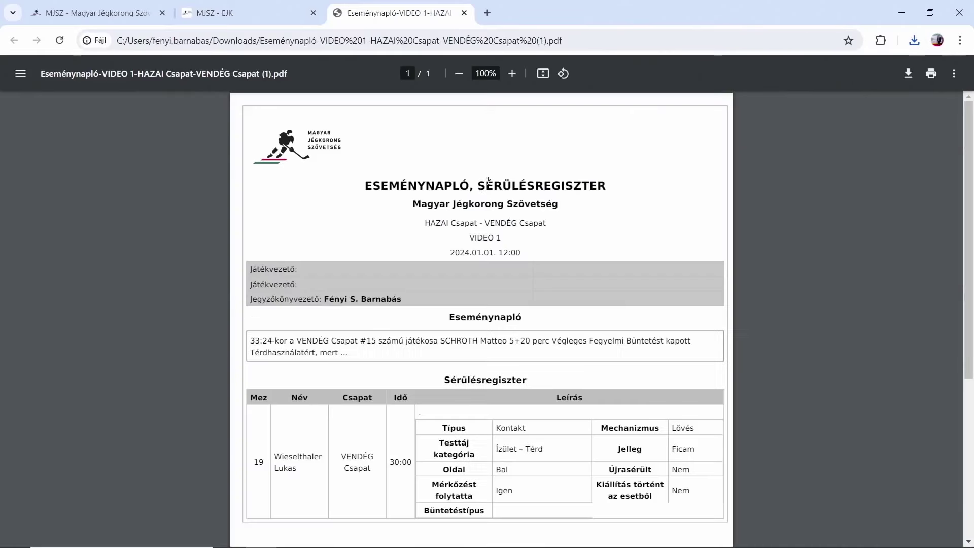
scroll(470, 204, "down", 1)
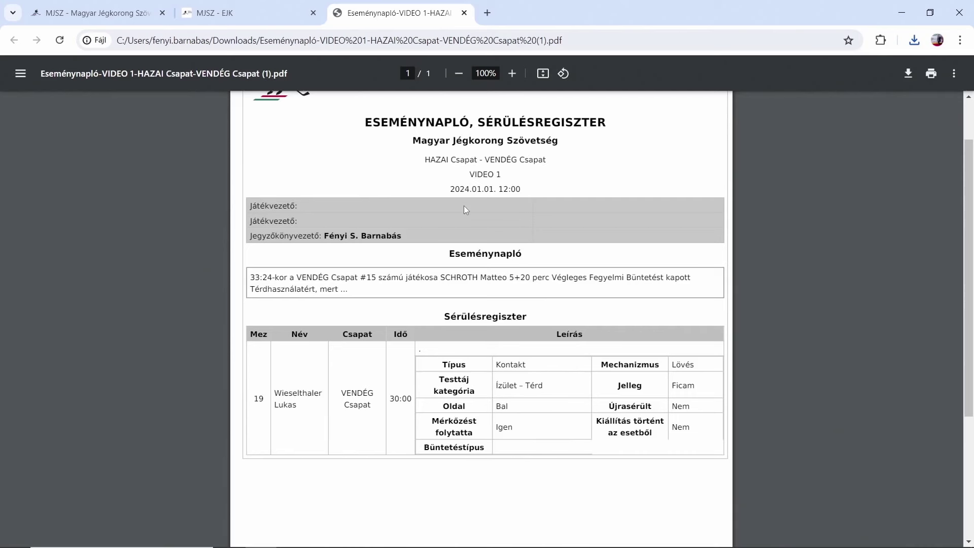
left_click(464, 13)
- View the printable IIHF plus-minus ticket form and close it
left_click(445, 73)
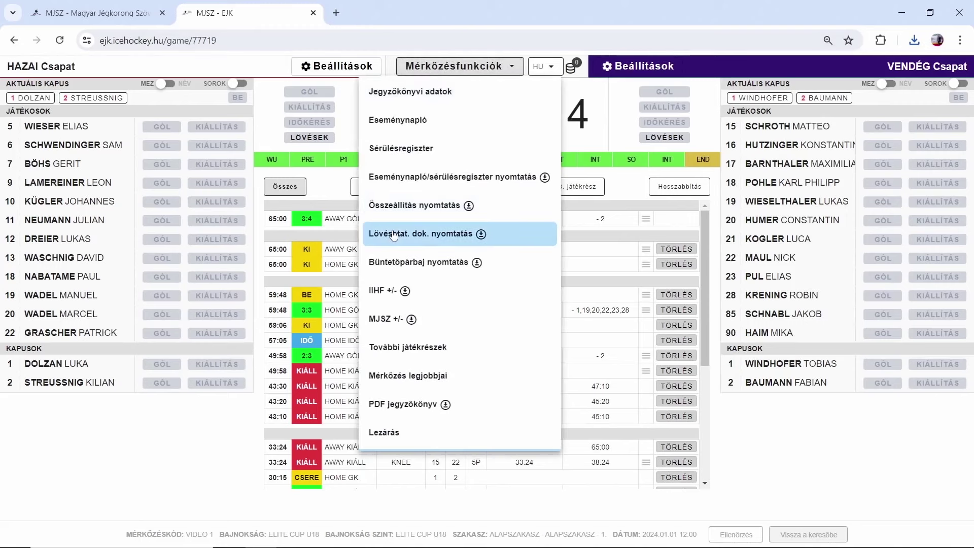
left_click(395, 294)
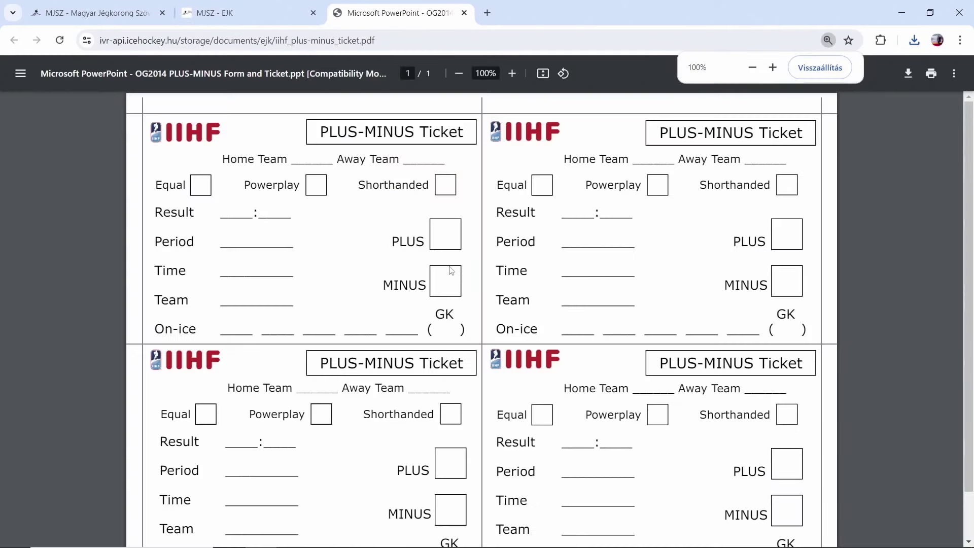
scroll(449, 269, "up", 2)
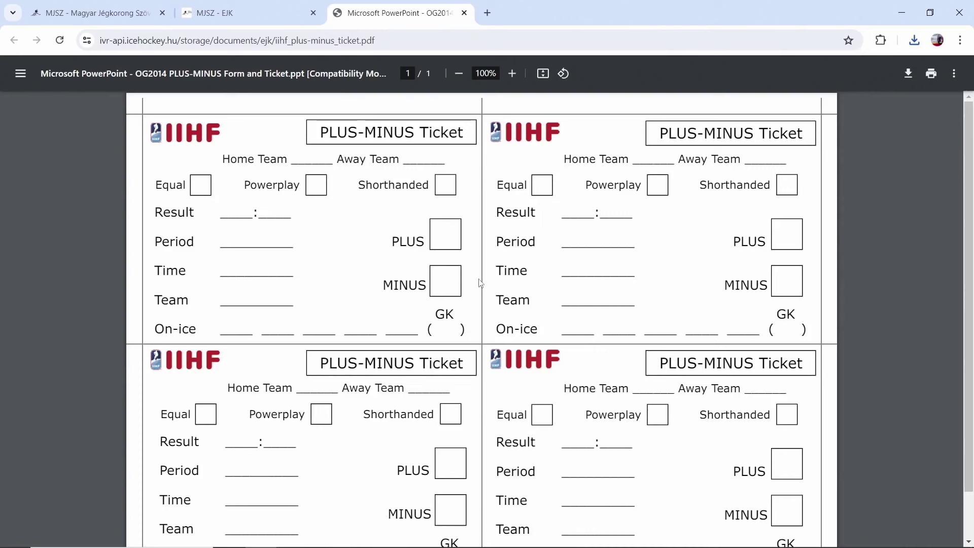
left_click(464, 13)
- Open the printable MJSZ plus-minus ticket form and look through it
left_click(448, 66)
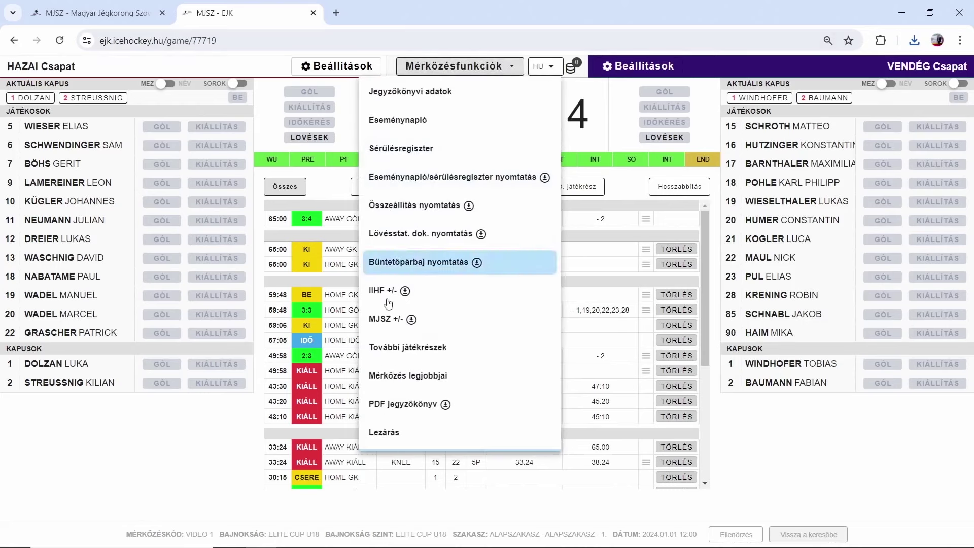
left_click(387, 320)
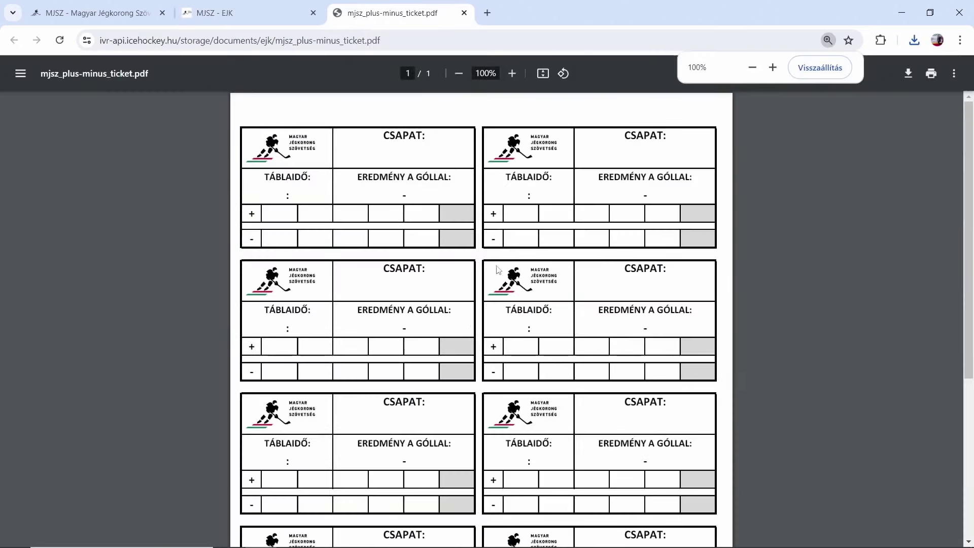
scroll(484, 223, "down", 3)
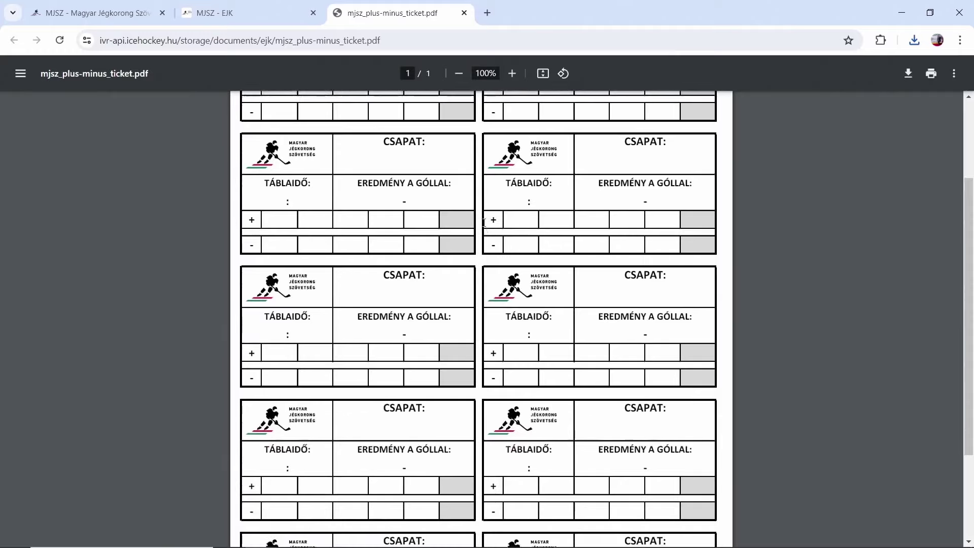
- Finish looking through the printable MJSZ plus-minus ticket form and close it
scroll(483, 223, "down", 2)
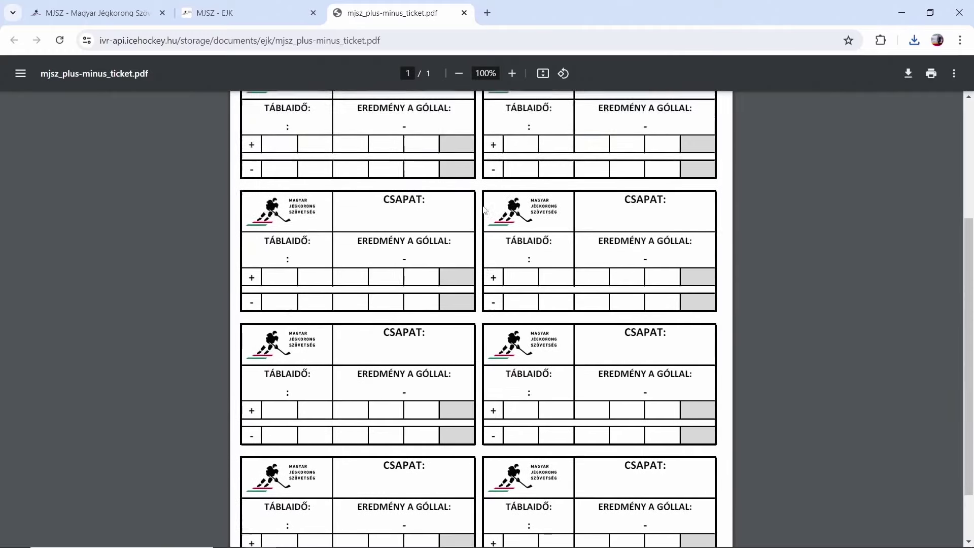
scroll(484, 210, "up", 5)
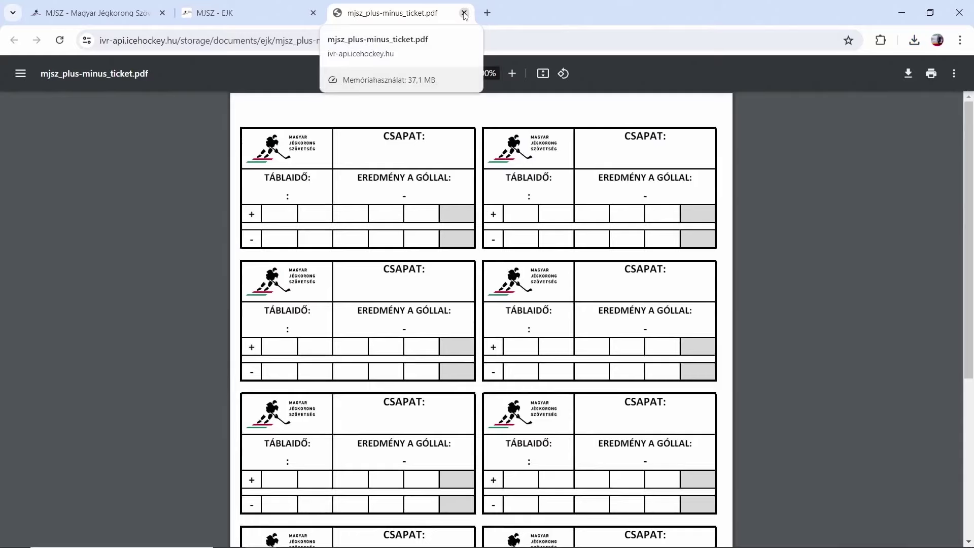
left_click(463, 14)
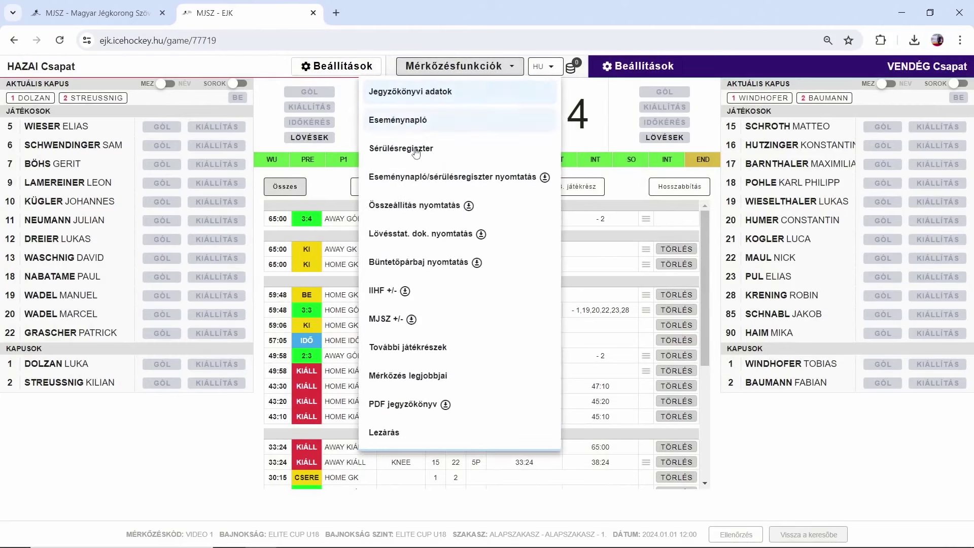
- View the additional periods options (További játékrészek) and return without adding a period
left_click(400, 349)
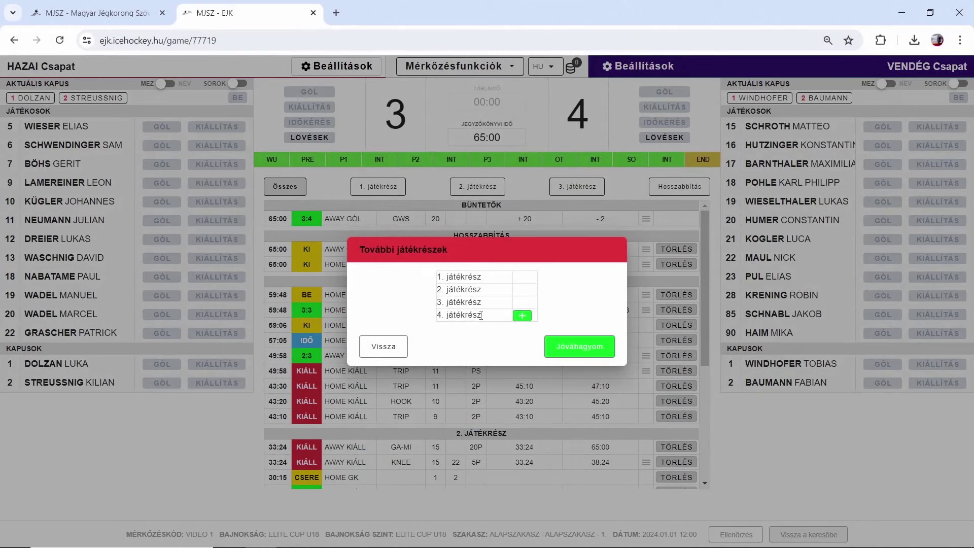
left_click(384, 347)
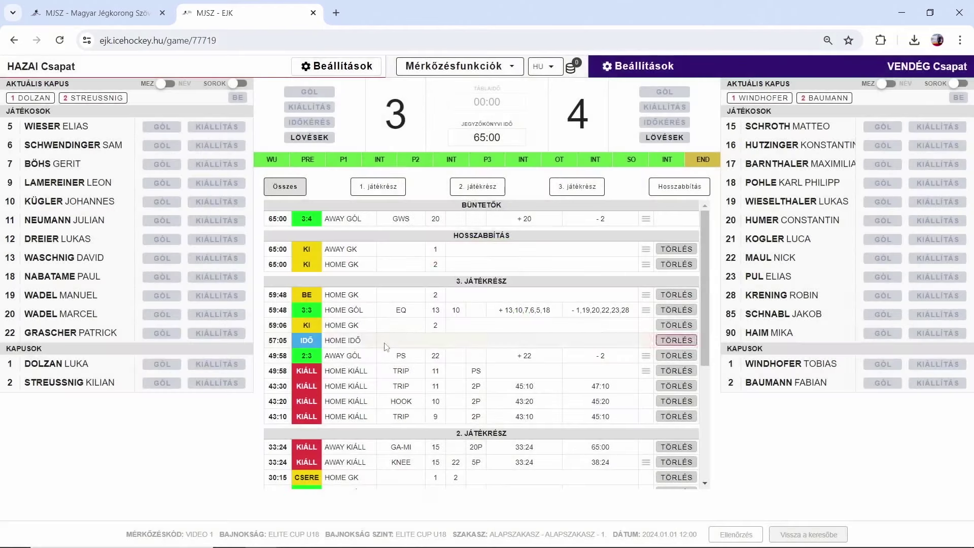
- In the best players selection (Mérkőzés legjobbjai), mark home player 11 and away player 20, and go back without approving
left_click(421, 71)
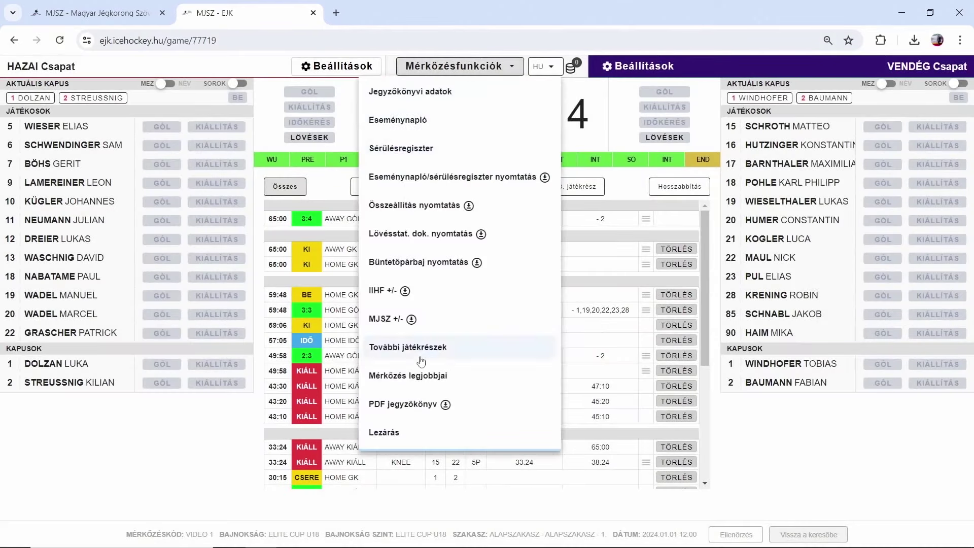
left_click(411, 385)
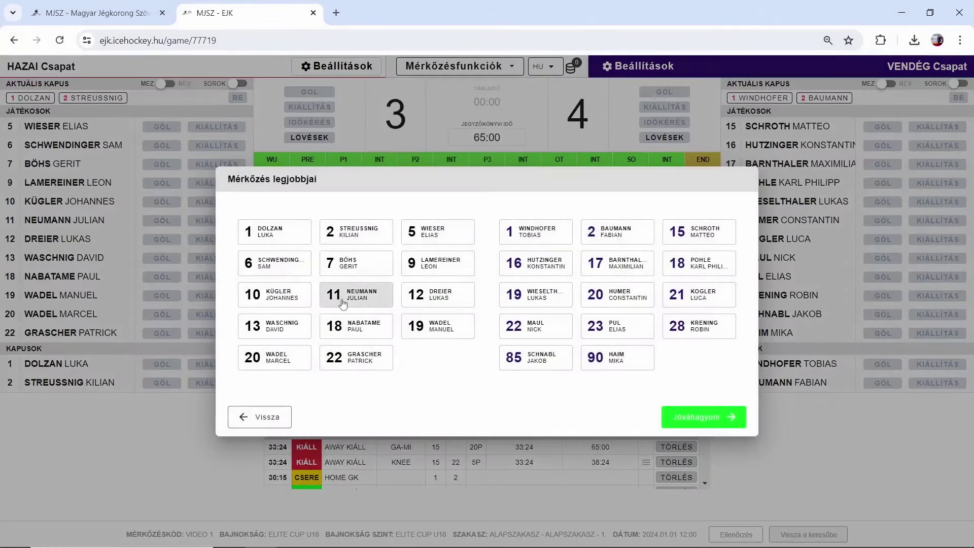
left_click(338, 300)
left_click(585, 303)
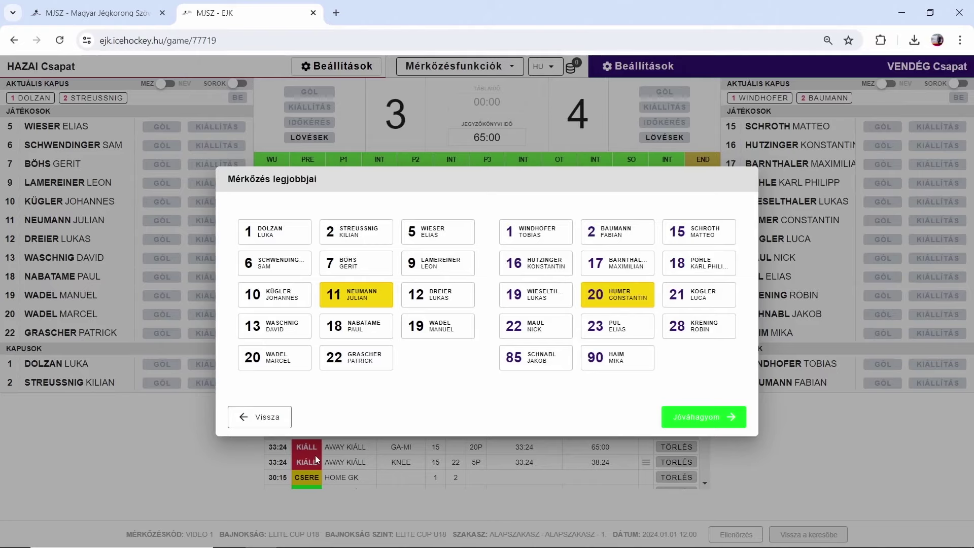
left_click(262, 418)
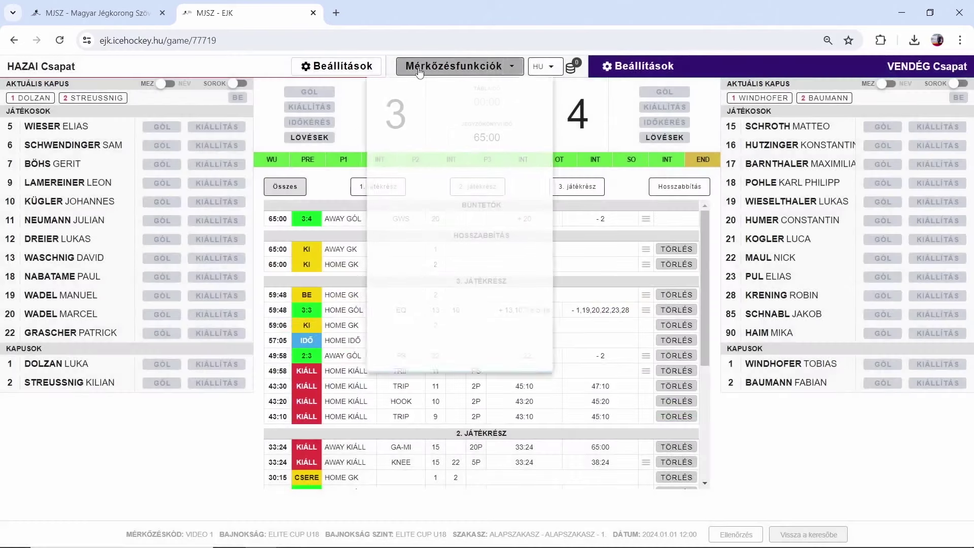
- Download the game sheet PDF (PDF jegyzőkönyv) and open the downloaded file
left_click(417, 69)
left_click(385, 404)
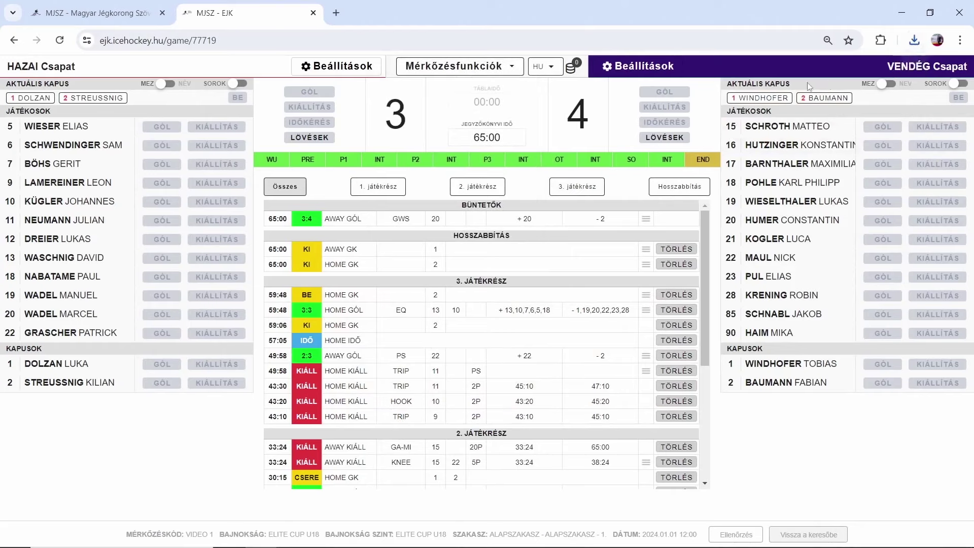
left_click(769, 83)
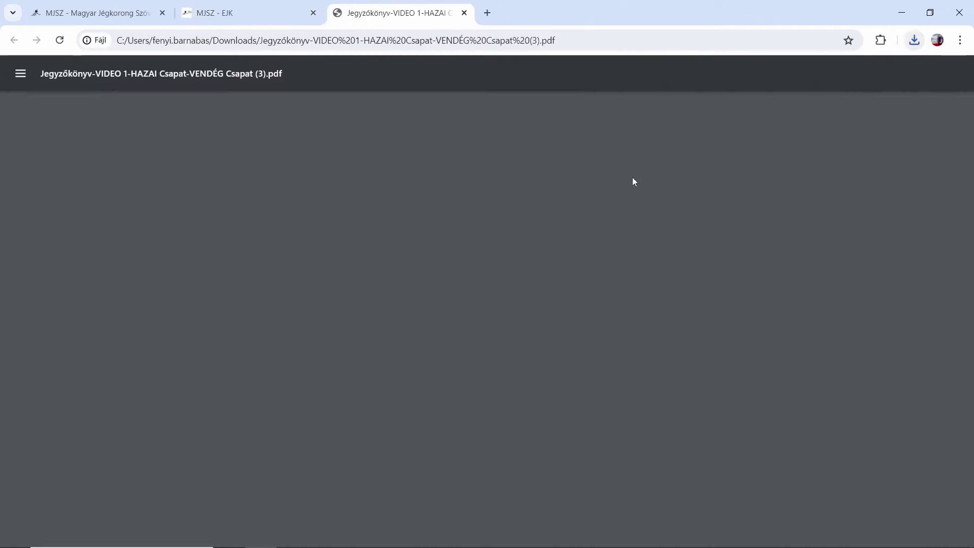
- Examine the official game sheet's final and period scores, game details, and both teams' goals, participation and penalties, including the away penalty end times
scroll(520, 272, "up", 4)
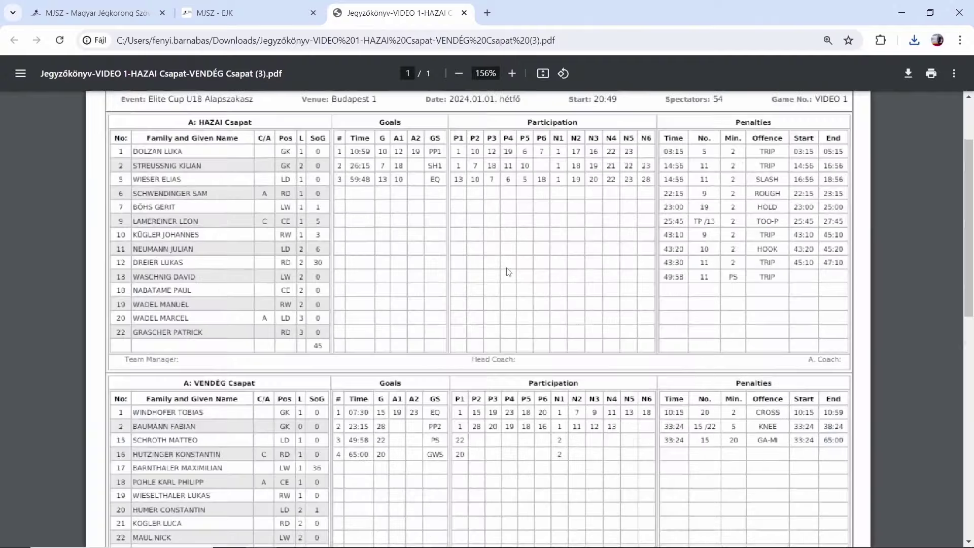
scroll(508, 271, "up", 3)
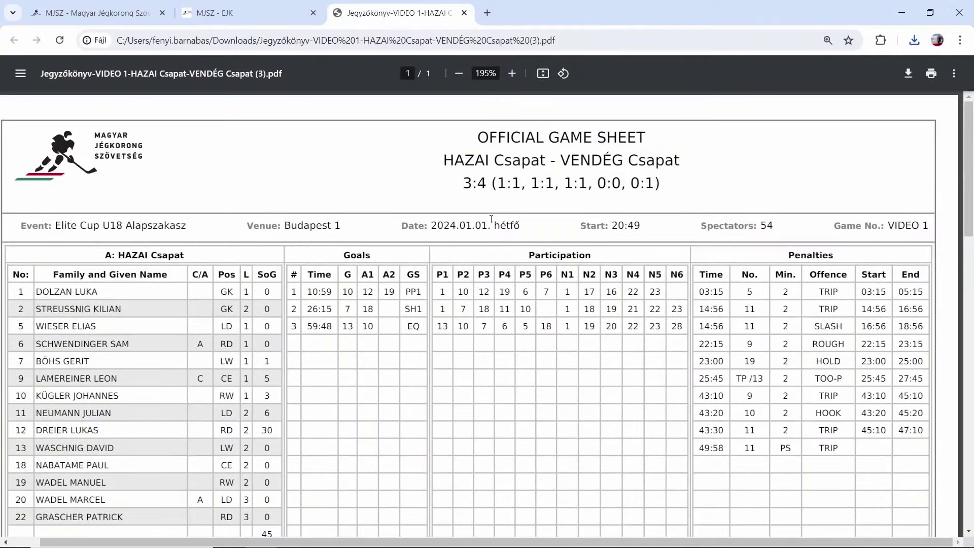
left_click_drag(465, 183, 665, 183)
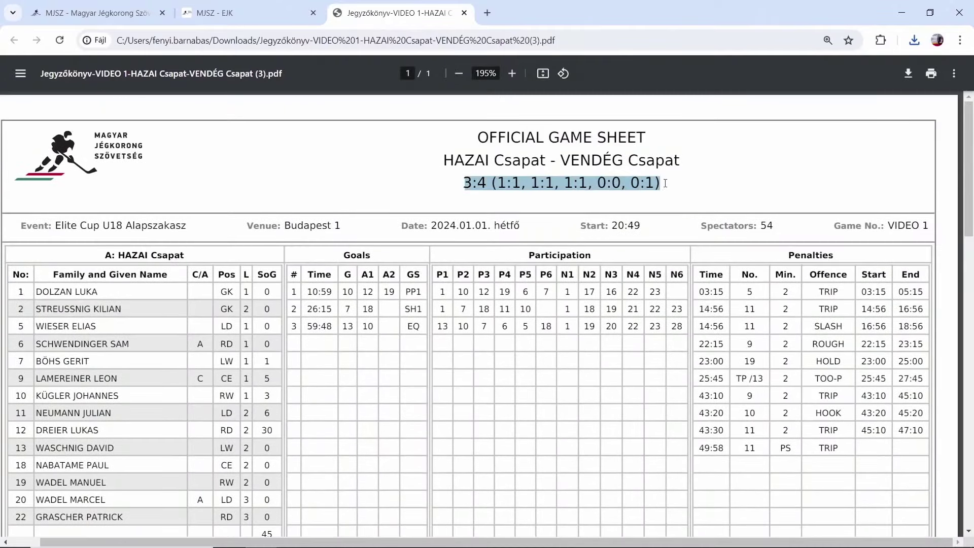
left_click(670, 183)
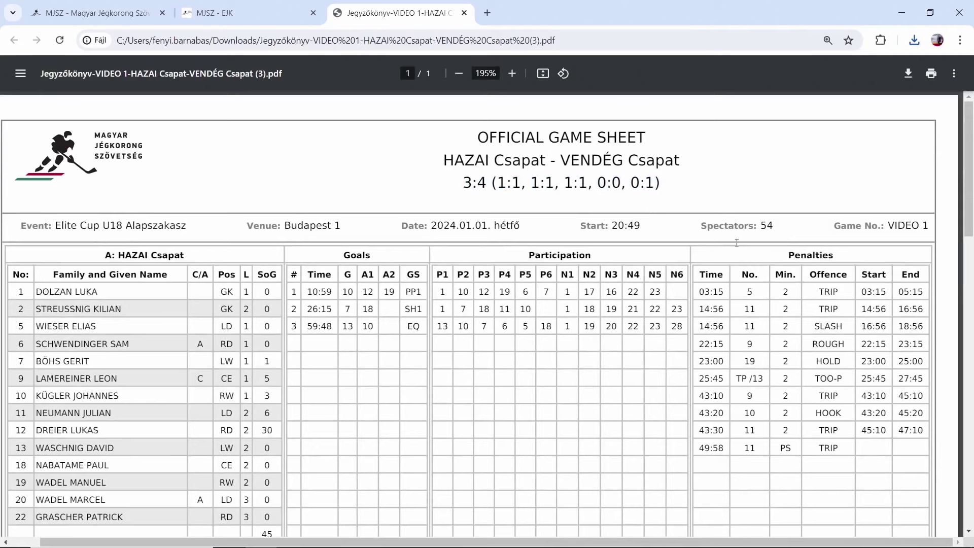
scroll(233, 290, "down", 1)
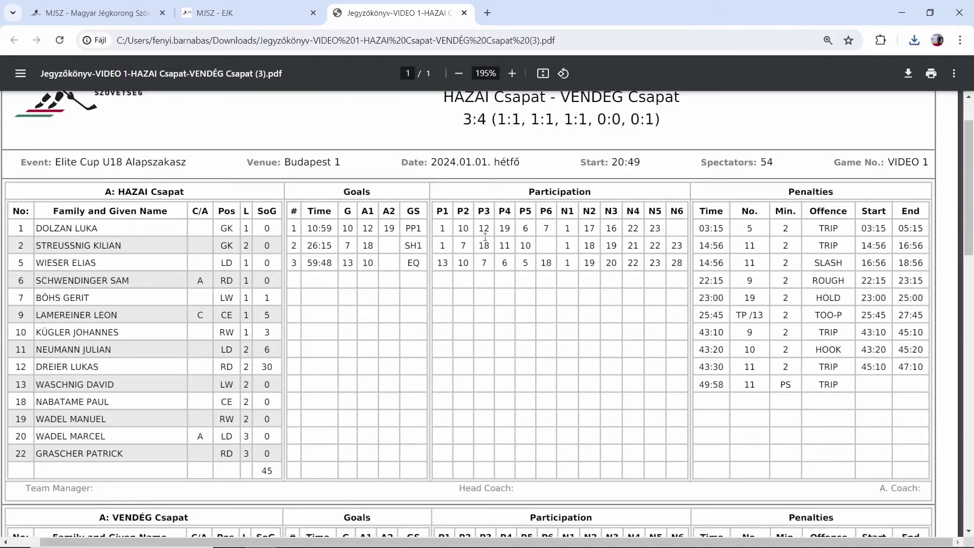
scroll(484, 237, "down", 3, "ctrl")
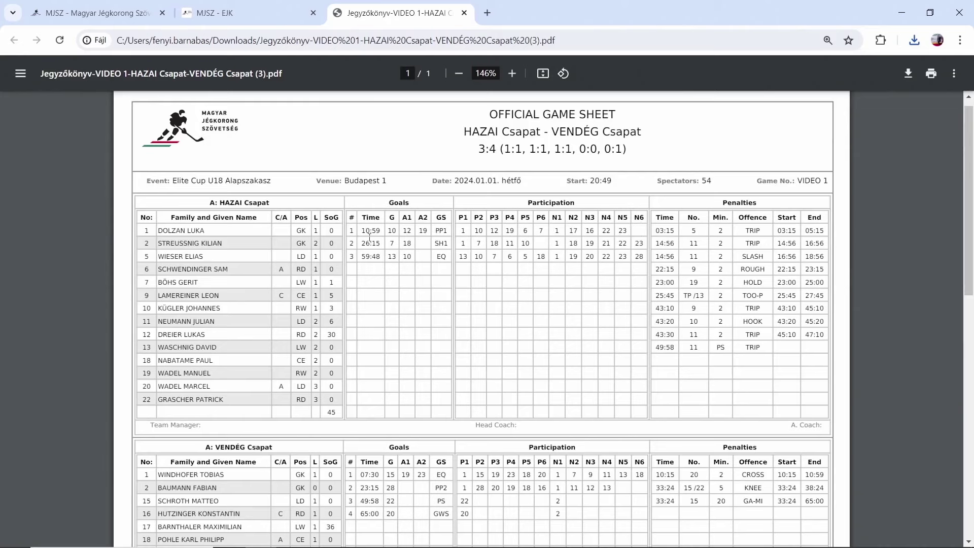
scroll(799, 434, "down", 1)
left_click_drag(807, 411, 825, 409)
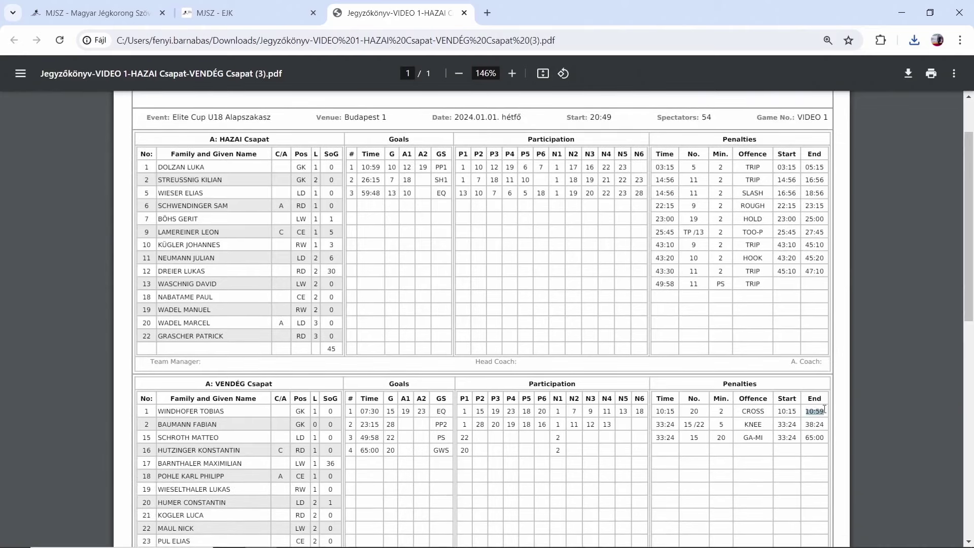